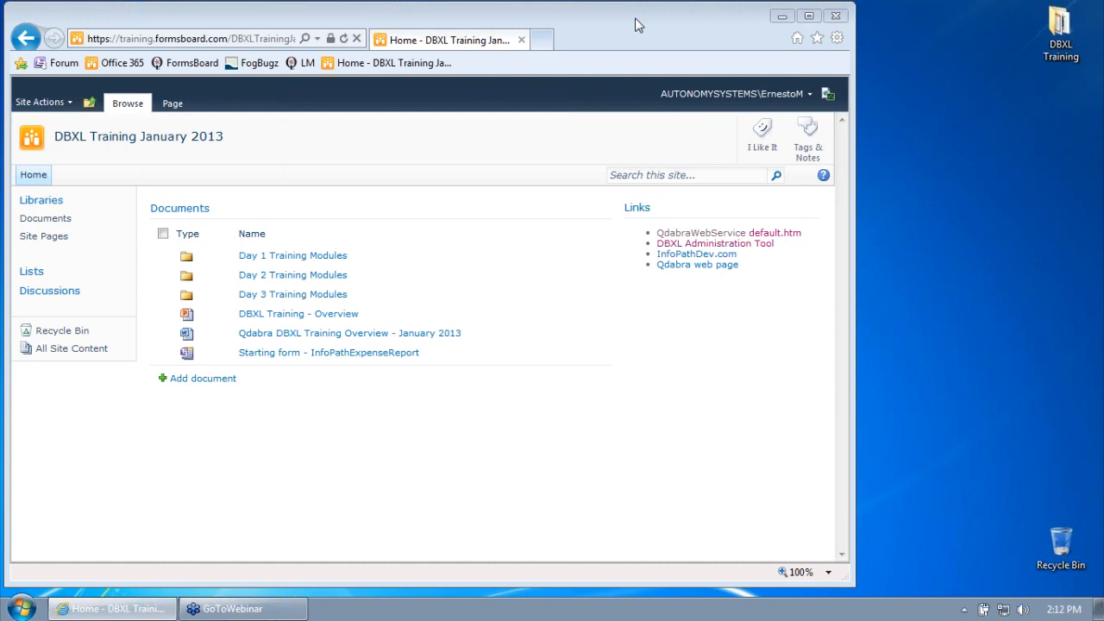
# Step: Launch the DBXL Administration Tool from the training site and open the document list of the ExpenseReport document type, form version 1.0.0.14
pyautogui.click(753, 246)
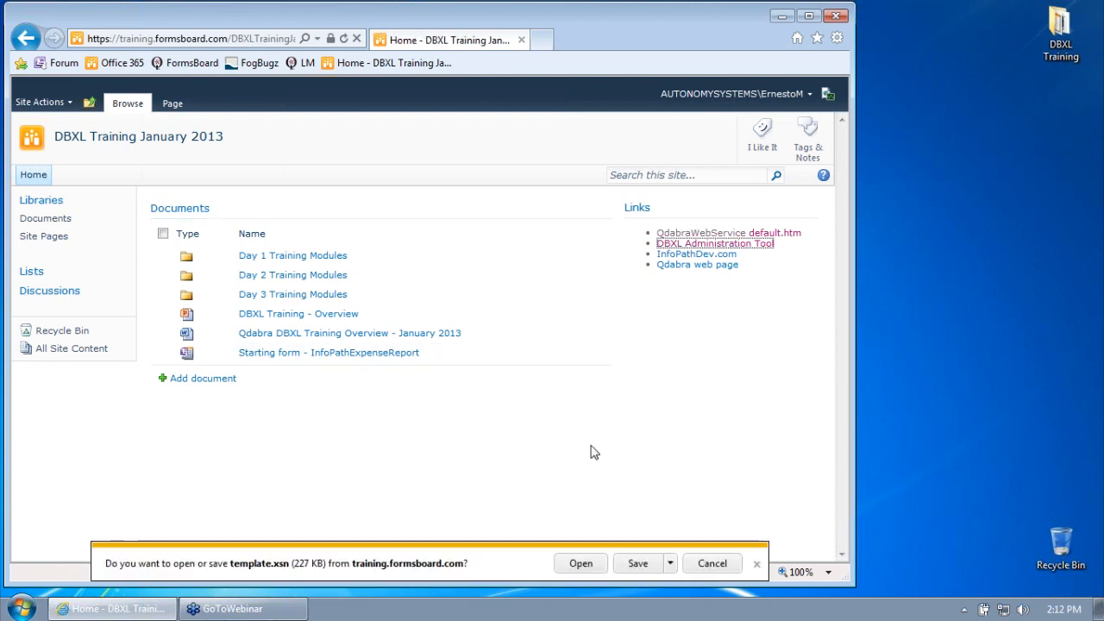
pyautogui.click(585, 563)
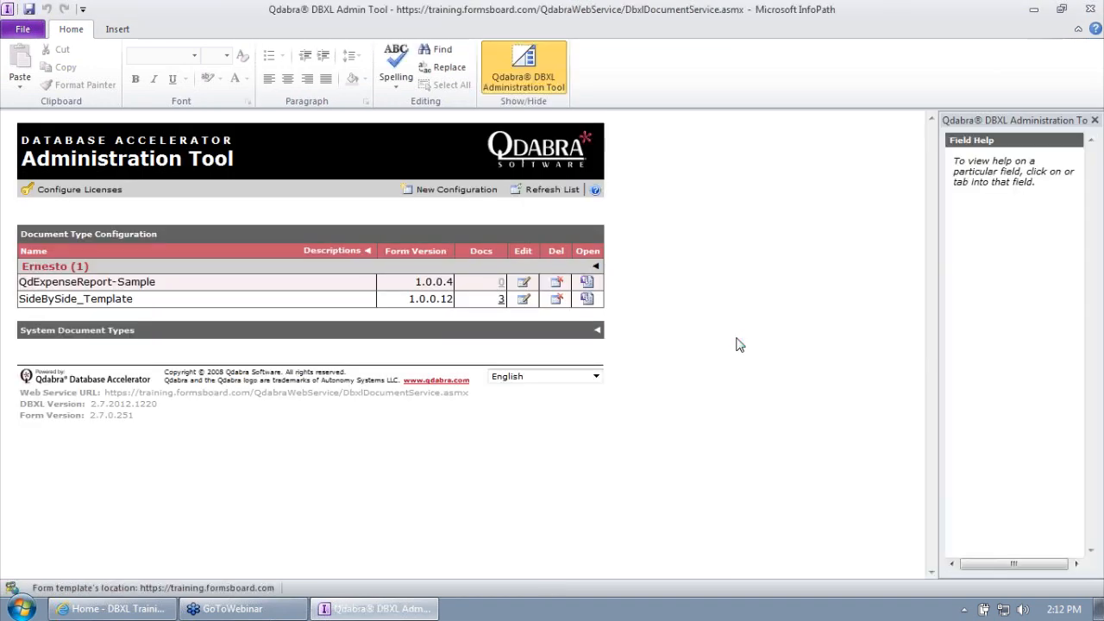
pyautogui.click(597, 266)
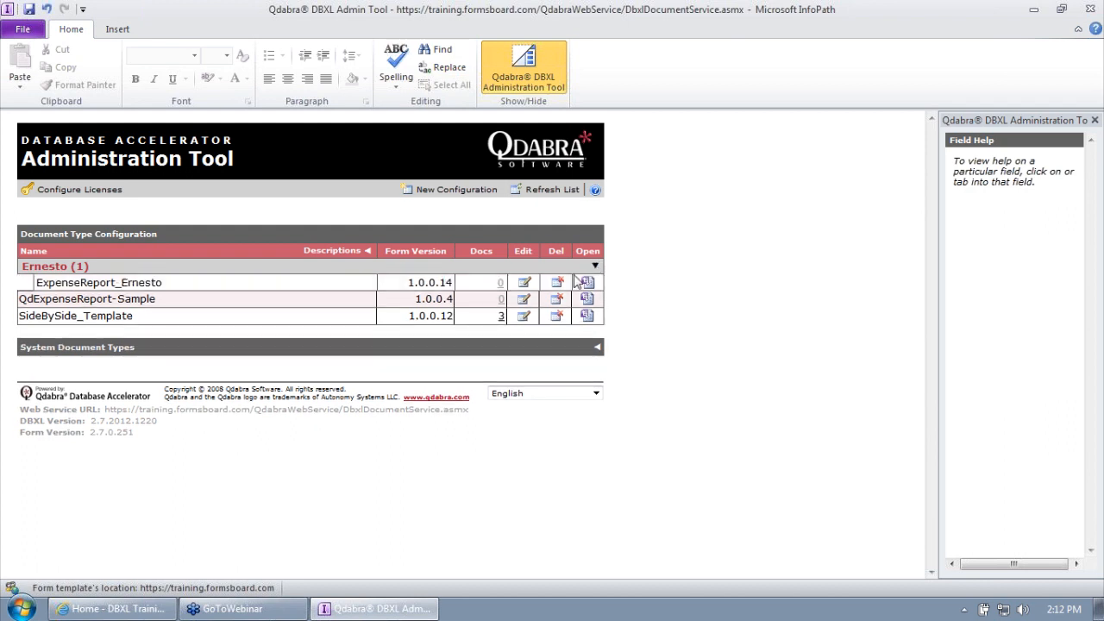
pyautogui.click(501, 284)
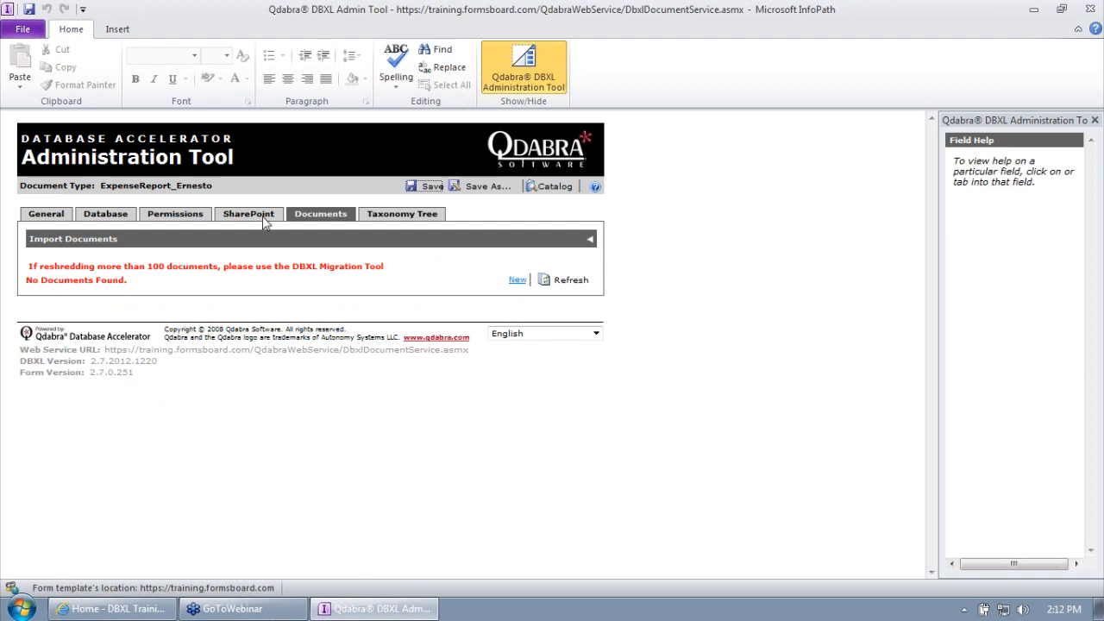
# Step: Review the document type's database, document and SharePoint configuration, selecting the URL of its SharePoint library
pyautogui.click(114, 216)
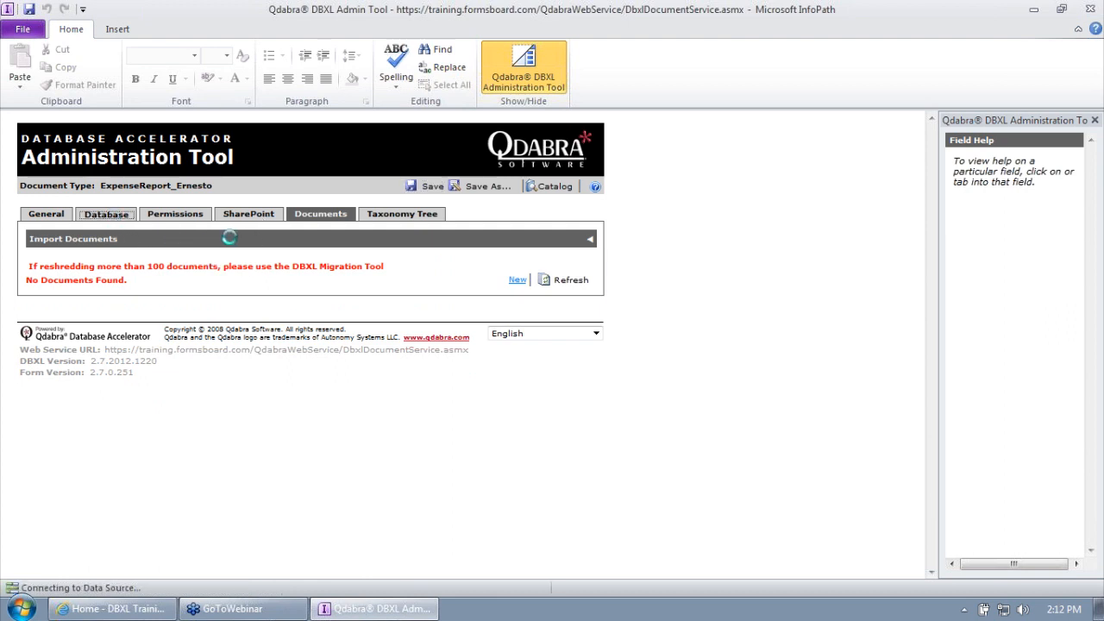
pyautogui.click(258, 219)
pyautogui.click(335, 219)
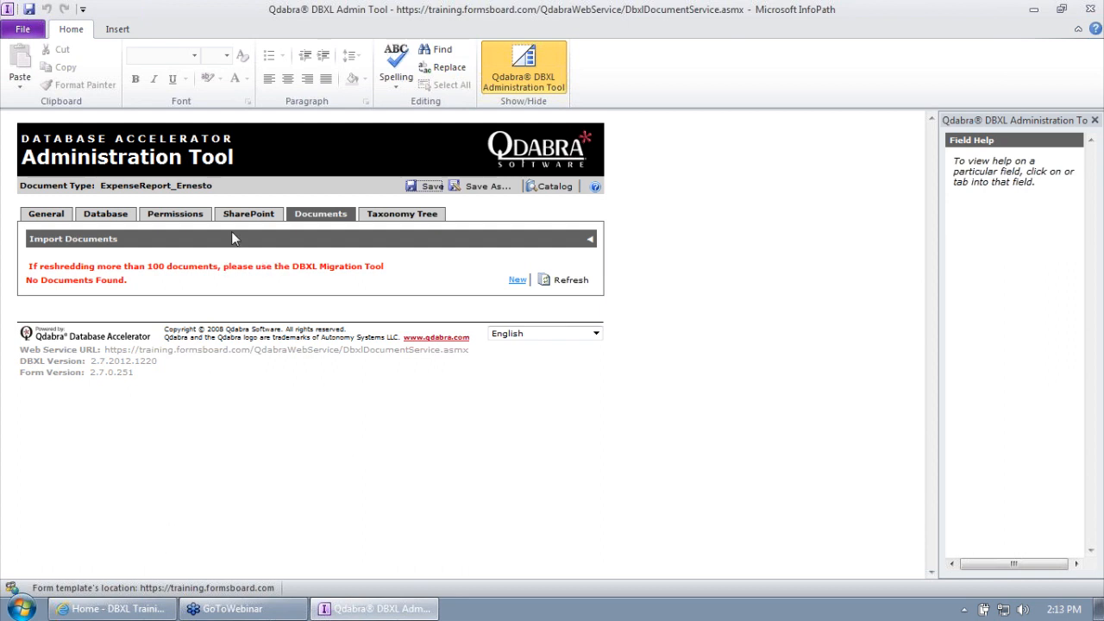
pyautogui.click(249, 216)
pyautogui.click(299, 328)
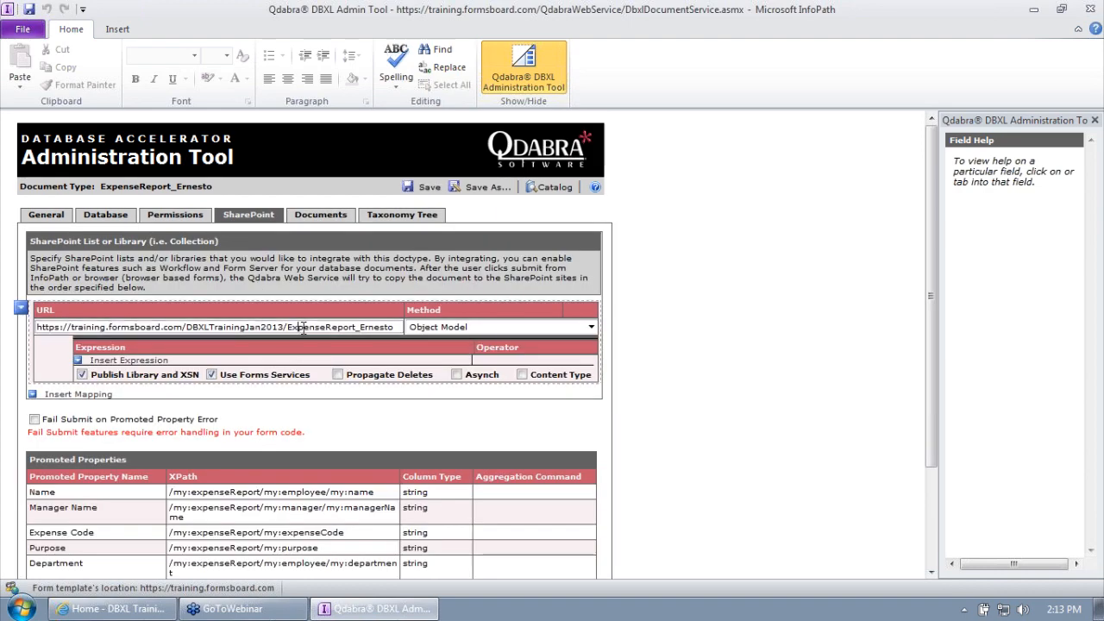
pyautogui.hotkey('ctrl', 'a')
# Step: Switch to the browser, maximize it and open the matching ExpenseReport library from the site's full content list
pyautogui.click(130, 611)
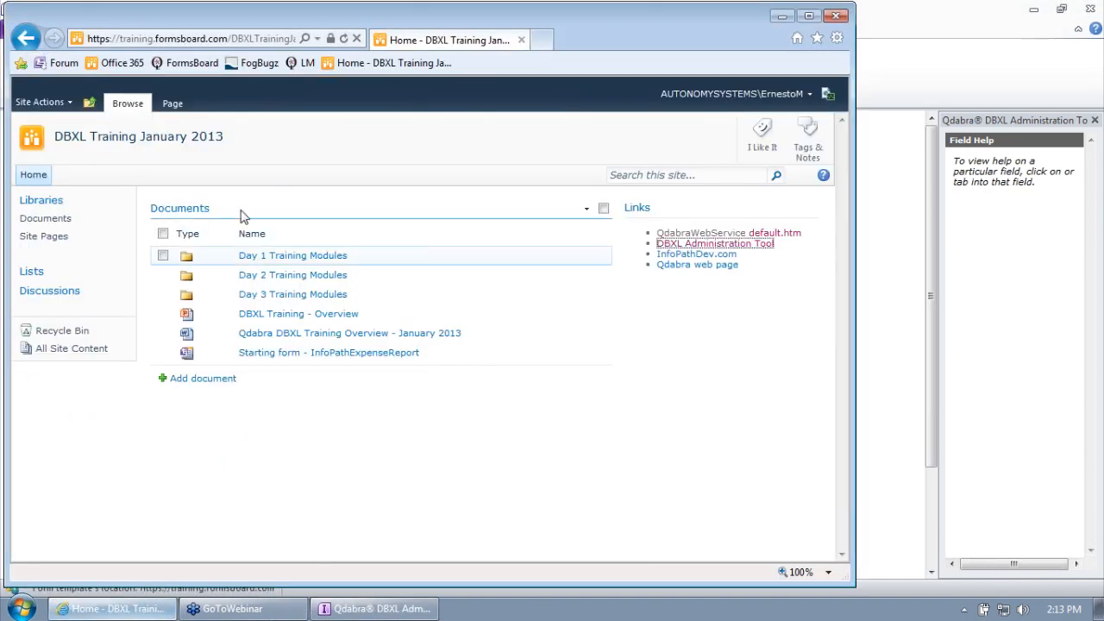
pyautogui.click(68, 349)
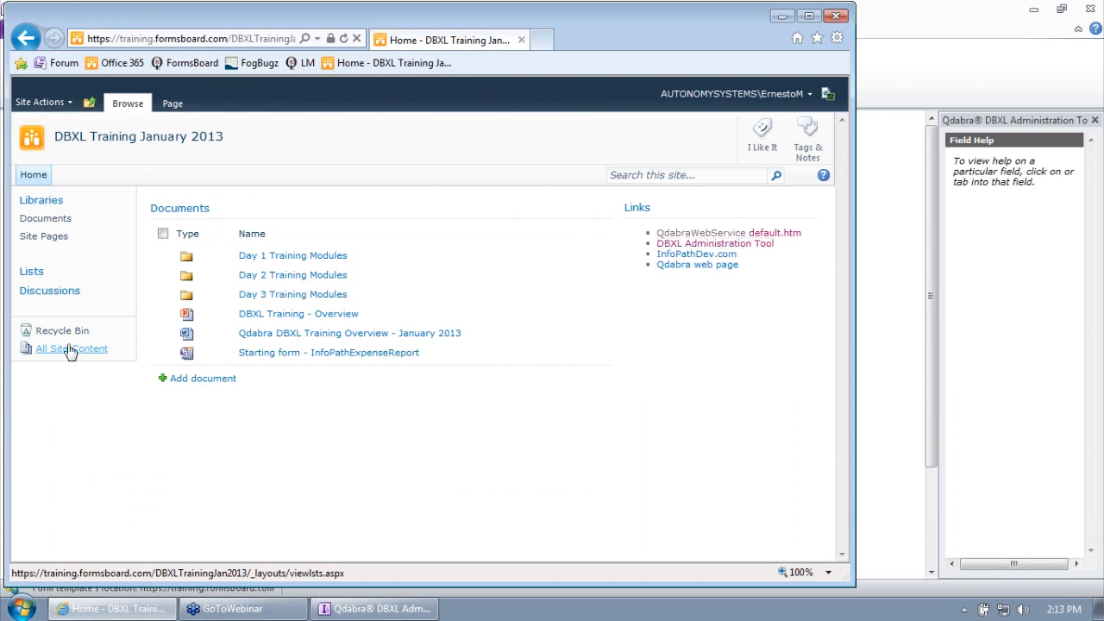
pyautogui.doubleClick(634, 23)
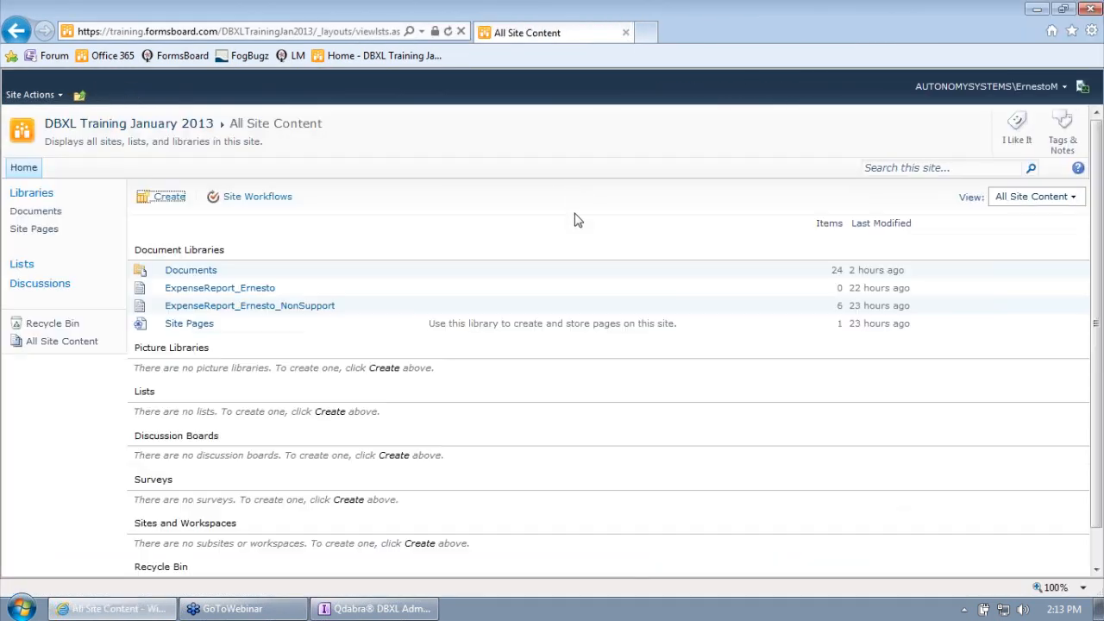
pyautogui.click(233, 294)
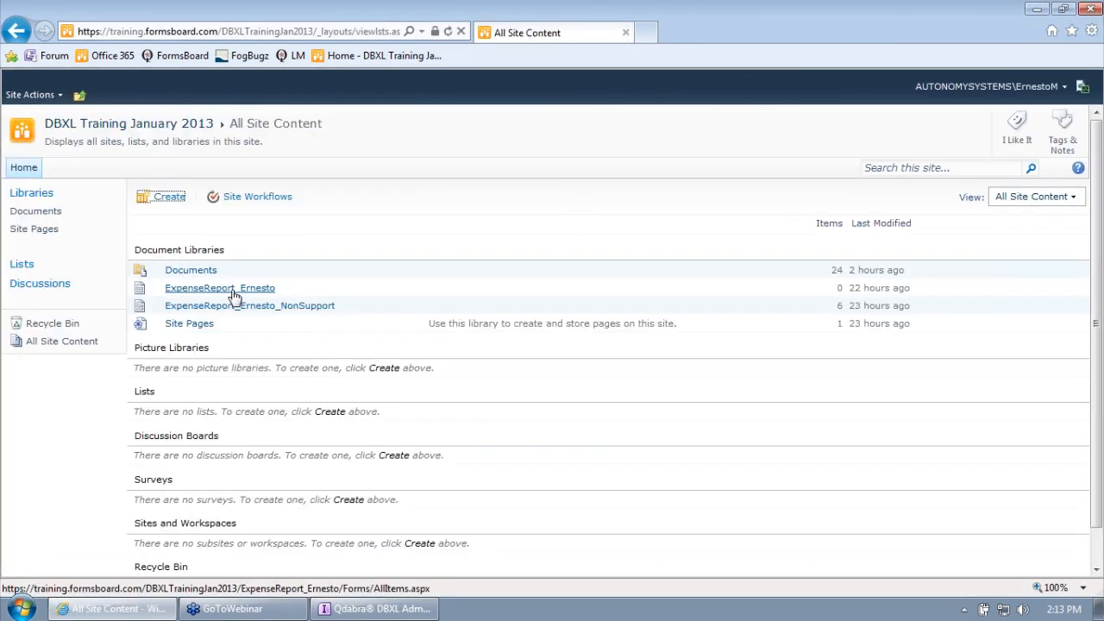
# Step: Start a new expense report in the library and review the prefilled names and e-mail addresses of the employee and manager
pyautogui.click(189, 240)
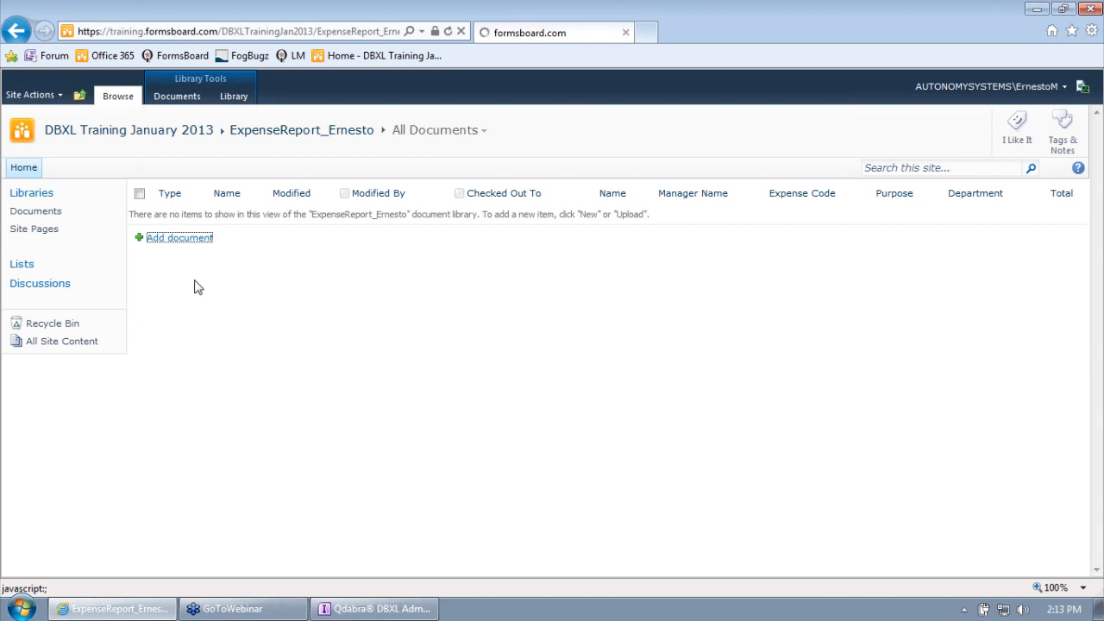
pyautogui.click(350, 136)
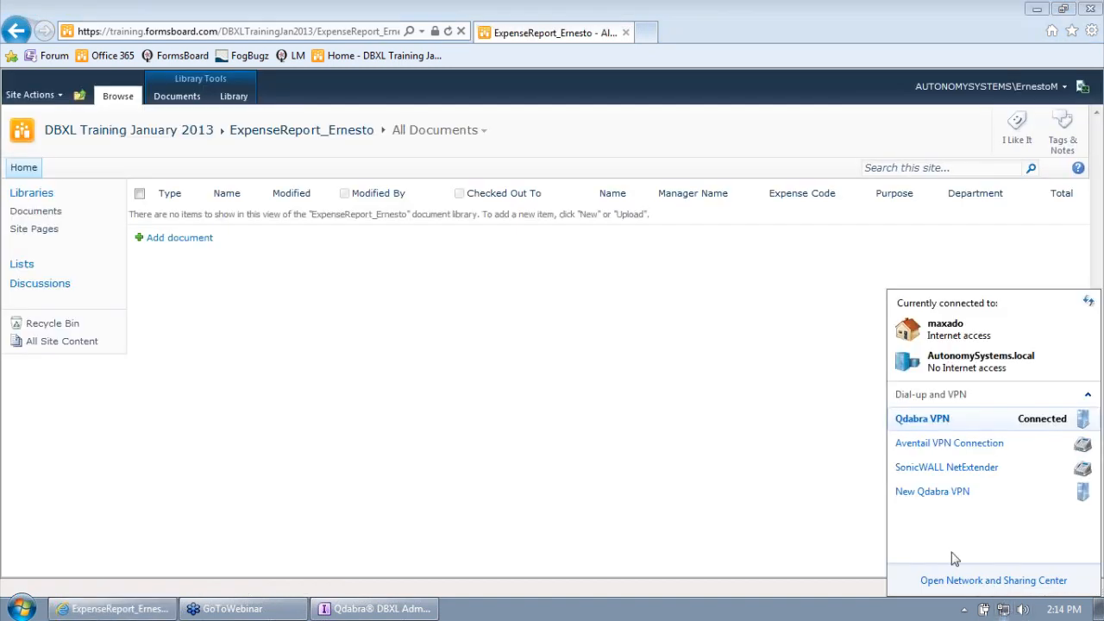
pyautogui.click(178, 239)
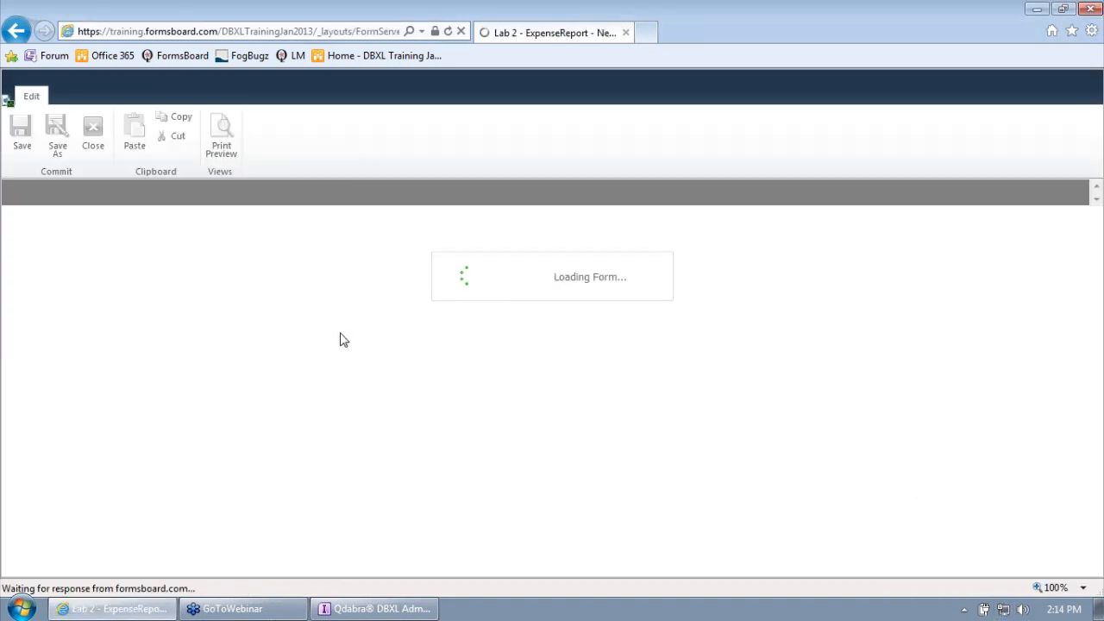
pyautogui.scroll(-1, 992, 409)
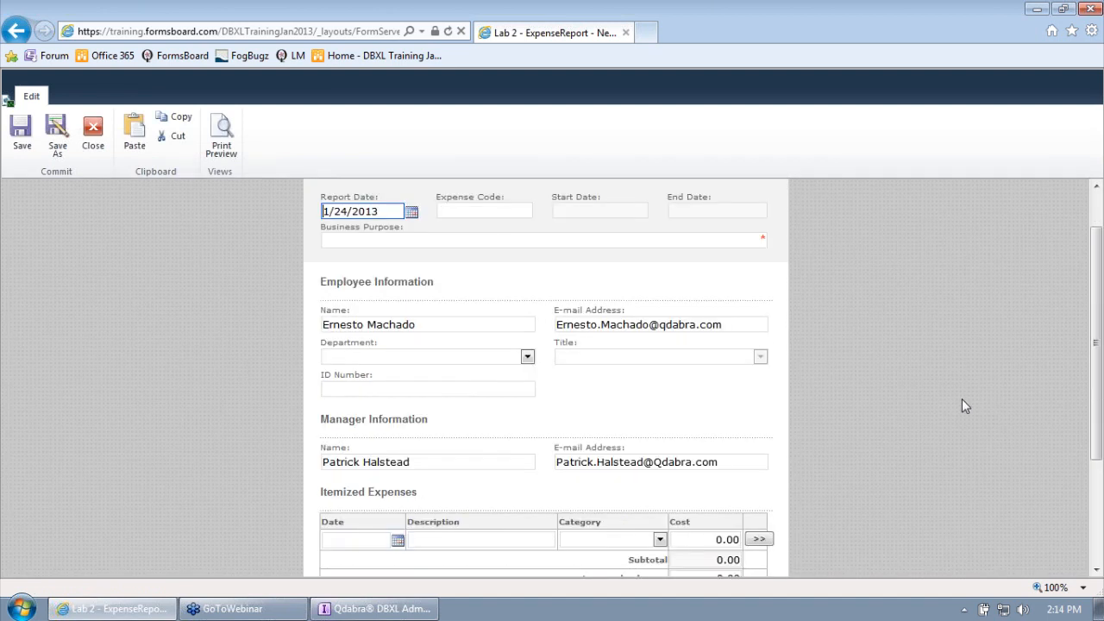
pyautogui.moveTo(420, 326); pyautogui.dragTo(355, 329)
pyautogui.moveTo(721, 327); pyautogui.dragTo(538, 394)
pyautogui.moveTo(437, 461); pyautogui.dragTo(324, 464)
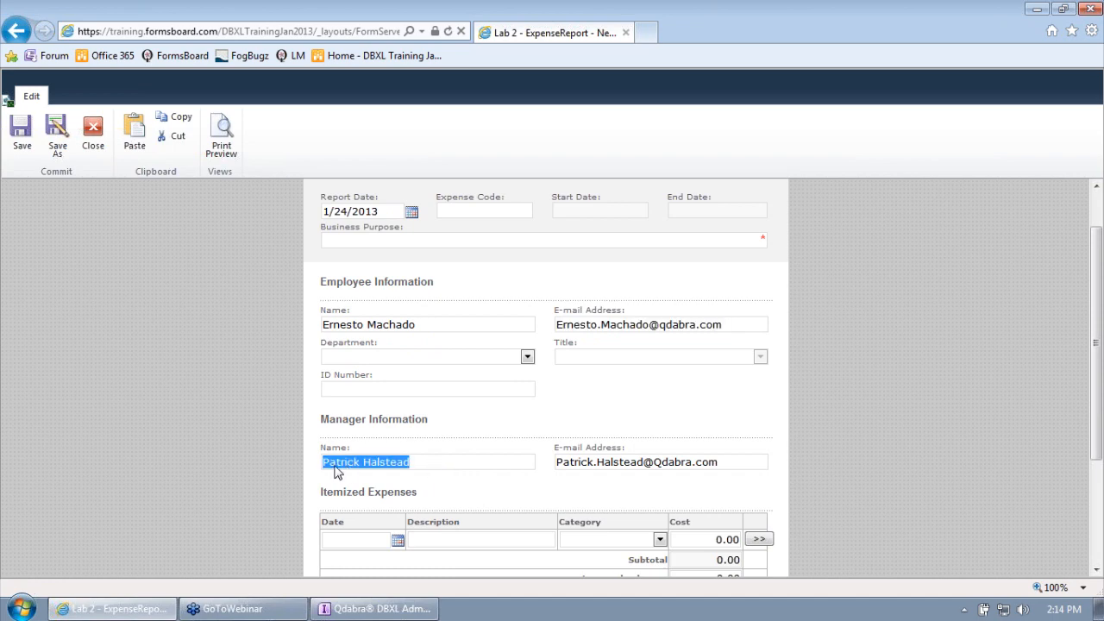
pyautogui.moveTo(721, 467); pyautogui.dragTo(547, 463)
# Step: Set the employee's department to Administration and the title to CEO
pyautogui.click(518, 357)
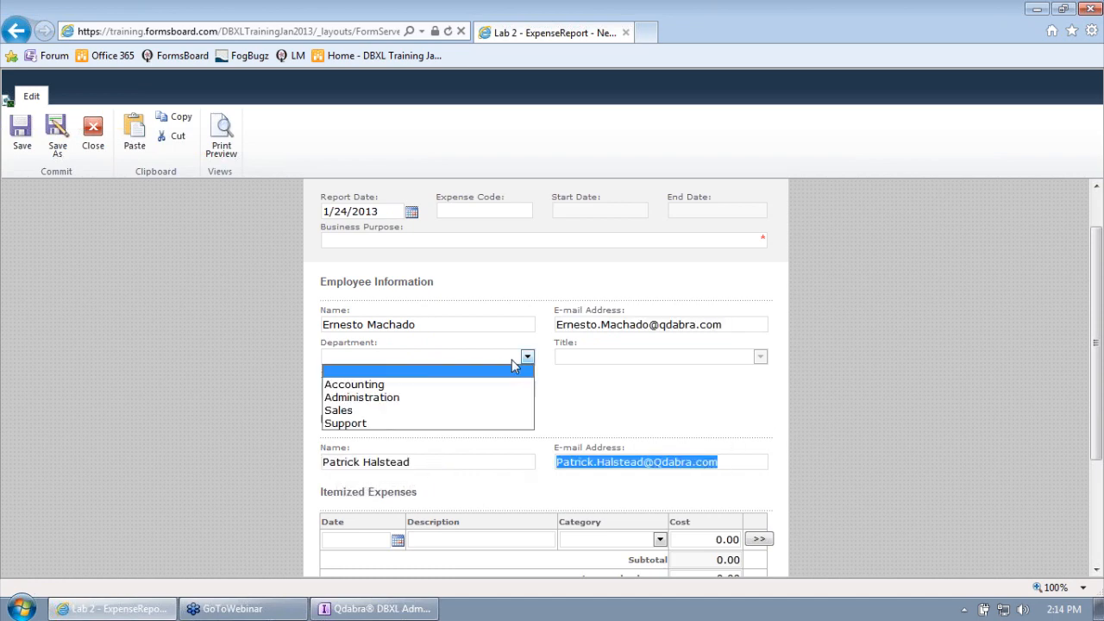
pyautogui.click(479, 398)
pyautogui.click(614, 360)
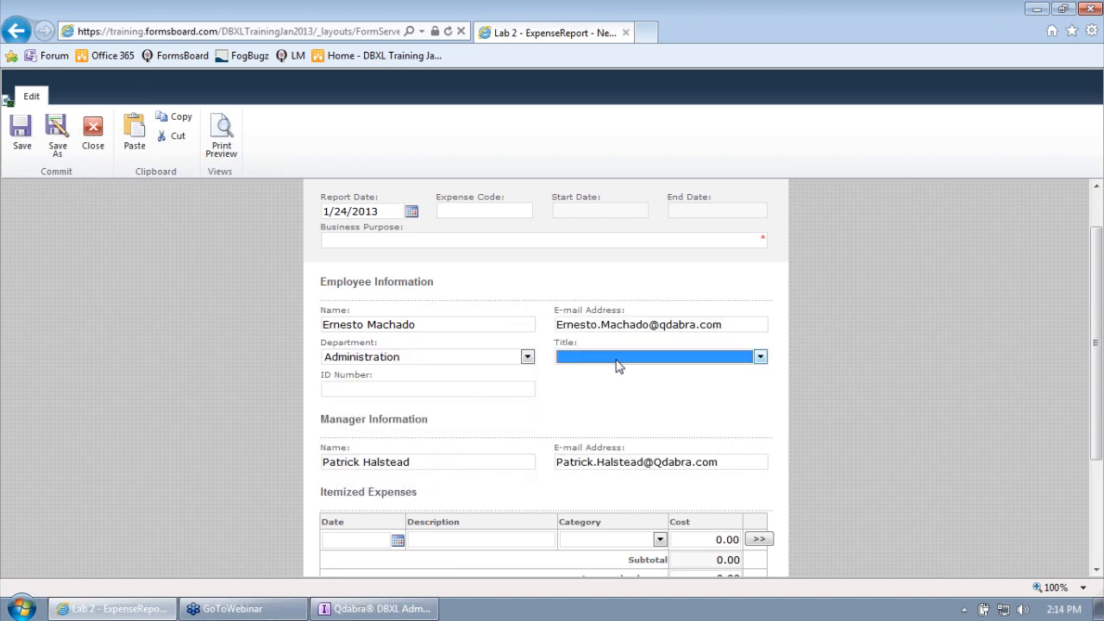
pyautogui.click(607, 363)
pyautogui.click(602, 390)
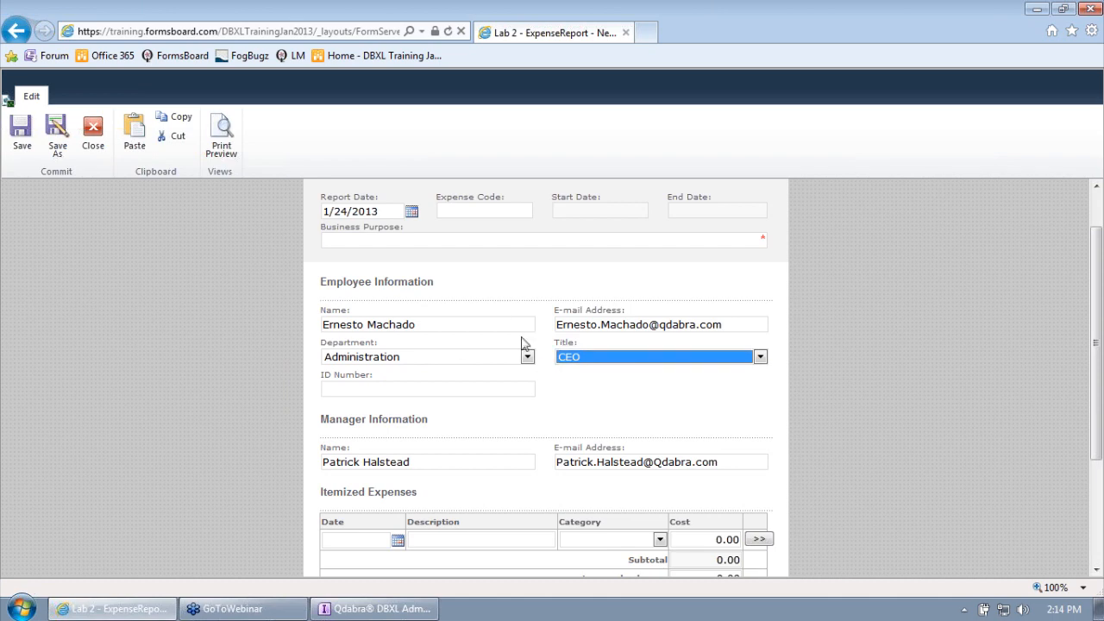
# Step: Enter "purpose" as the business purpose and set the first itemized expense's cost to 10.00
pyautogui.click(490, 239)
pyautogui.write('rpose')
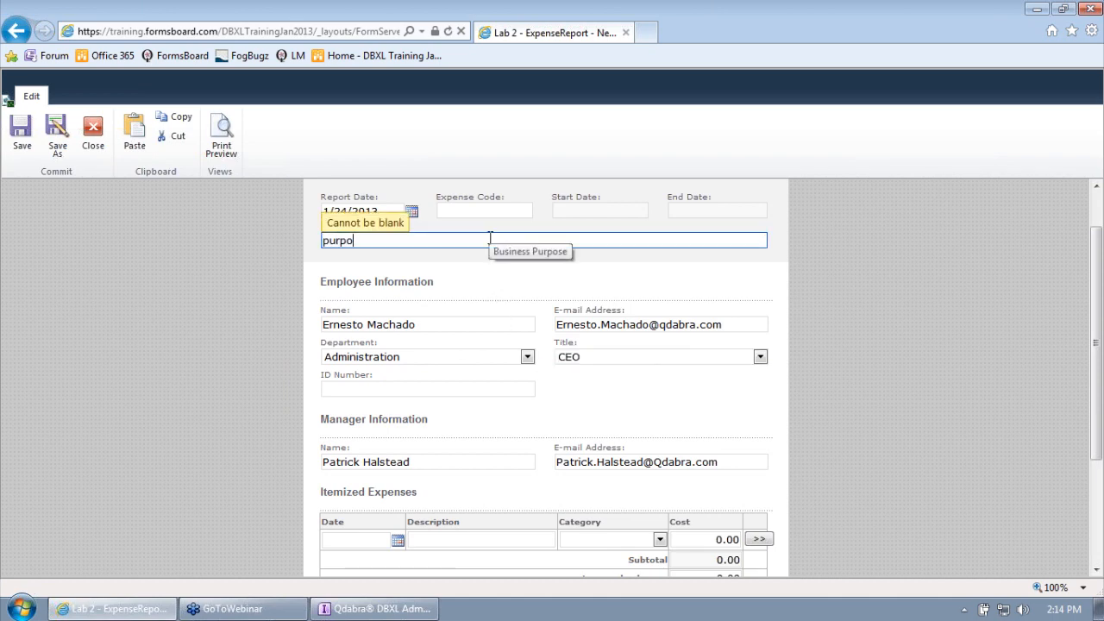
pyautogui.press('Tab')
pyautogui.scroll(-2, 577, 344)
pyautogui.click(682, 429)
pyautogui.write('1')
pyautogui.scroll(-1, 429, 489)
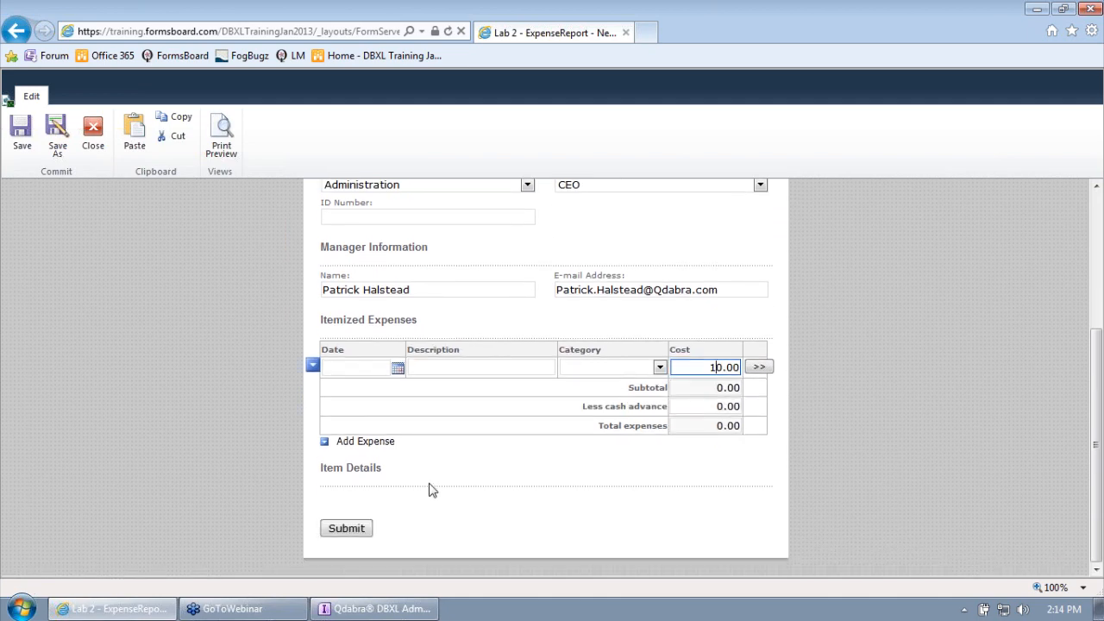
# Step: Set the expense code to 23456 and submit the expense report
pyautogui.scroll(5, 461, 458)
pyautogui.click(478, 268)
pyautogui.write('23456')
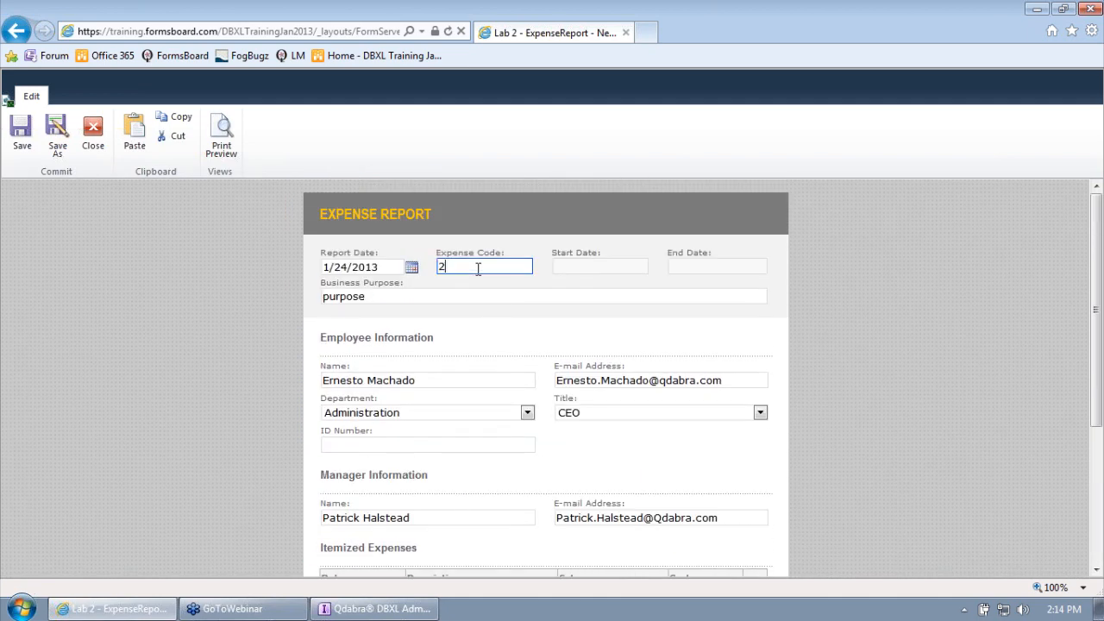
pyautogui.scroll(-5, 508, 331)
pyautogui.click(335, 526)
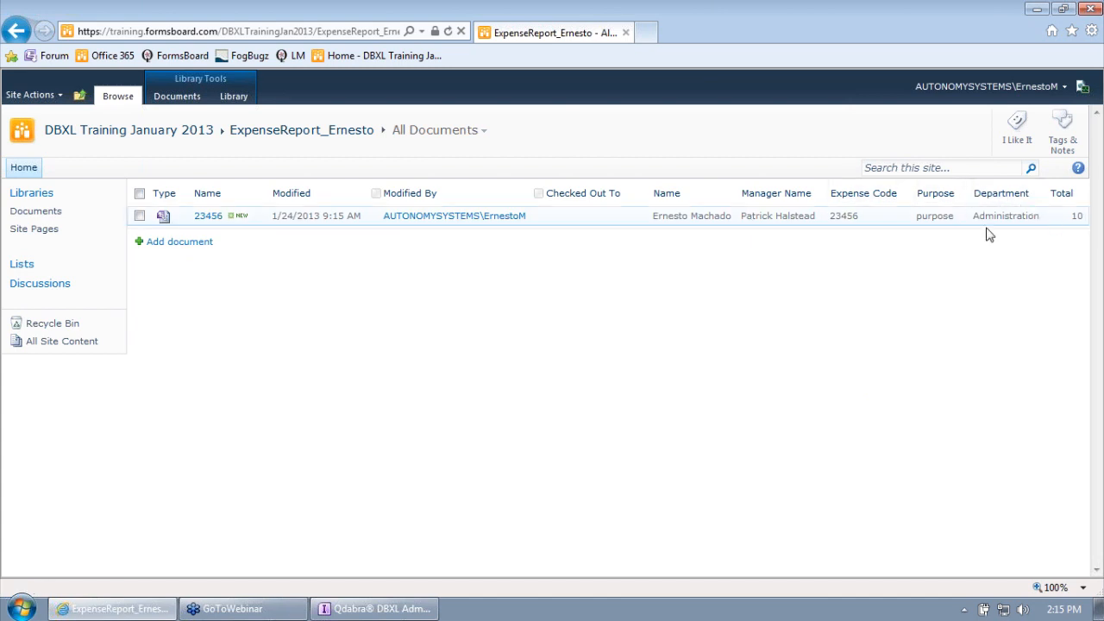
# Step: Create a second expense report in the library with expense code 76549 and business purpose "new purpose"
pyautogui.click(173, 245)
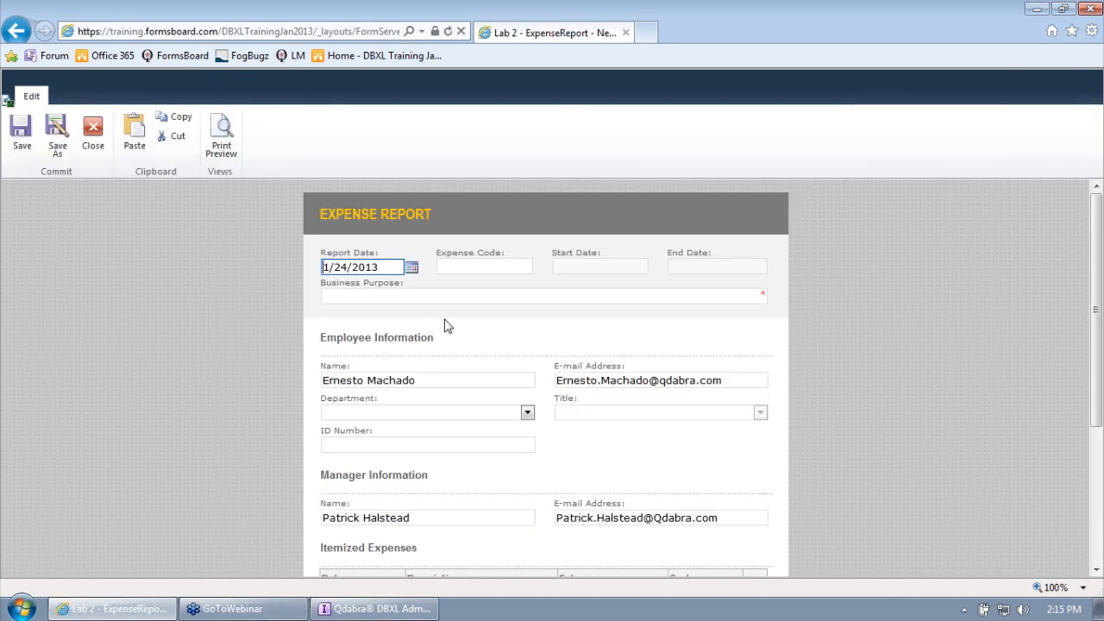
pyautogui.click(468, 267)
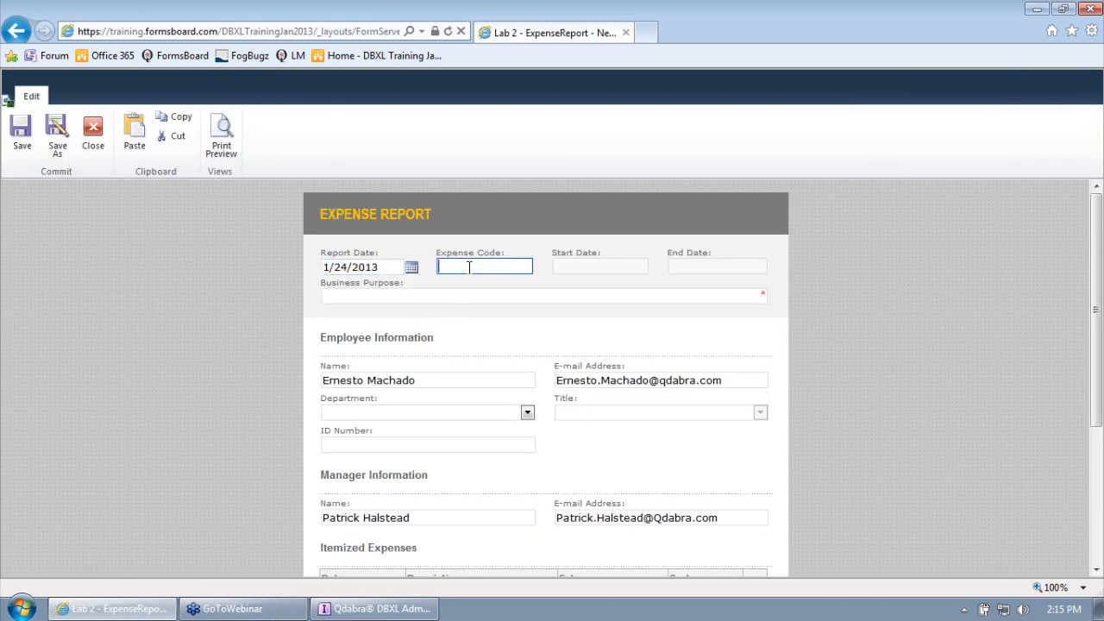
pyautogui.write('76549')
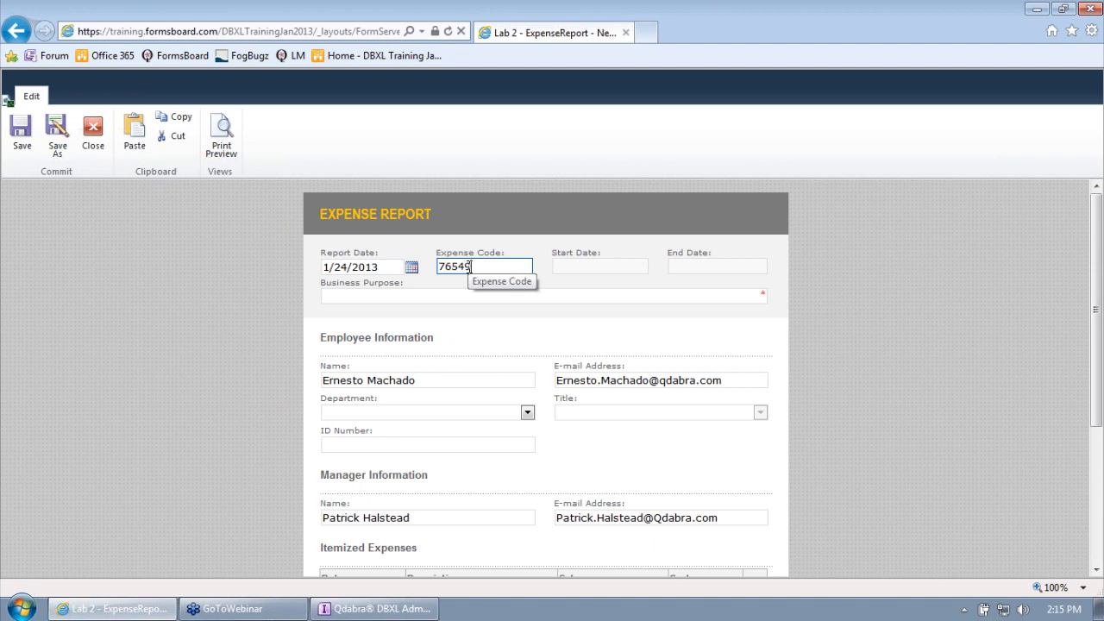
pyautogui.click(481, 296)
pyautogui.write('new purpose')
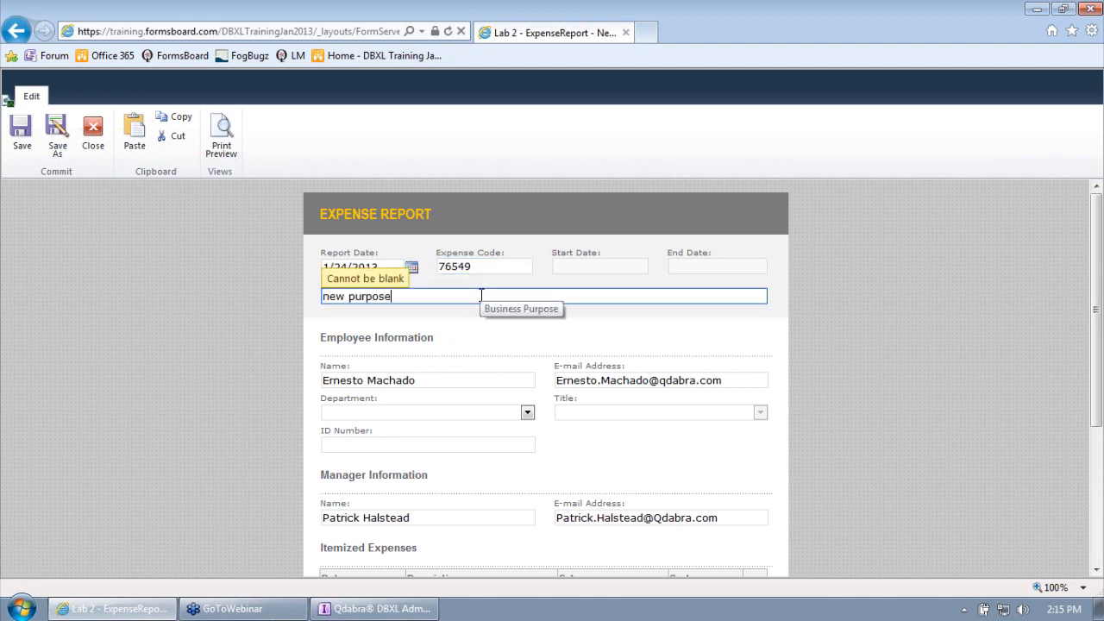
pyautogui.press('Tab')
# Step: Choose the Administration department and the CEO title for the employee in the second report
pyautogui.click(525, 412)
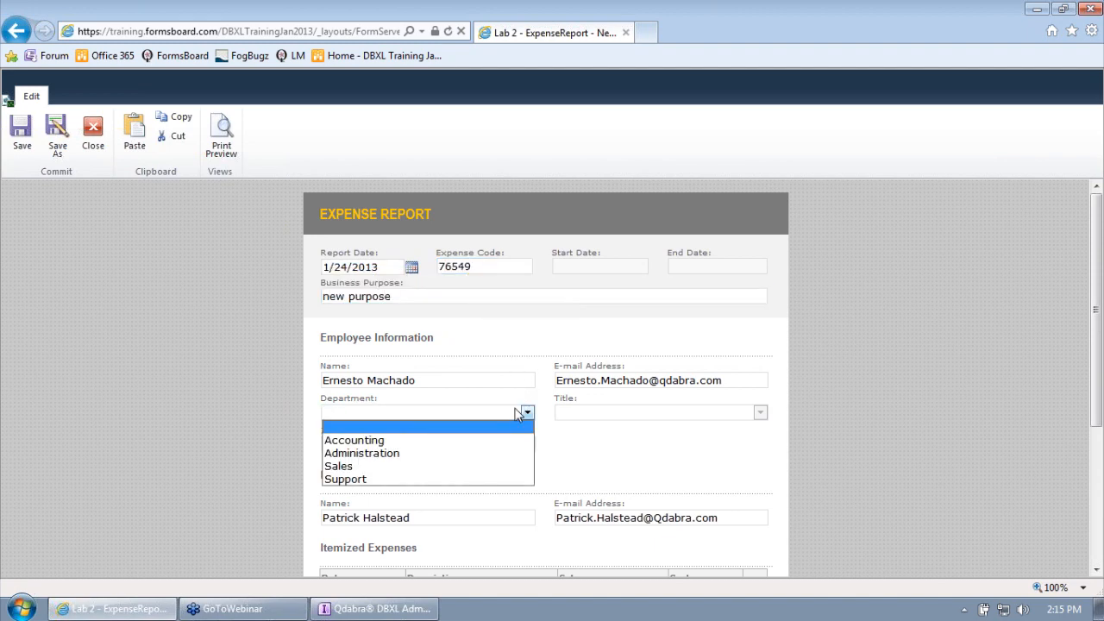
pyautogui.click(502, 450)
pyautogui.click(613, 412)
pyautogui.click(618, 438)
# Step: Date the first itemized expense 1/11/2013 and describe it as "test"
pyautogui.scroll(-3, 864, 431)
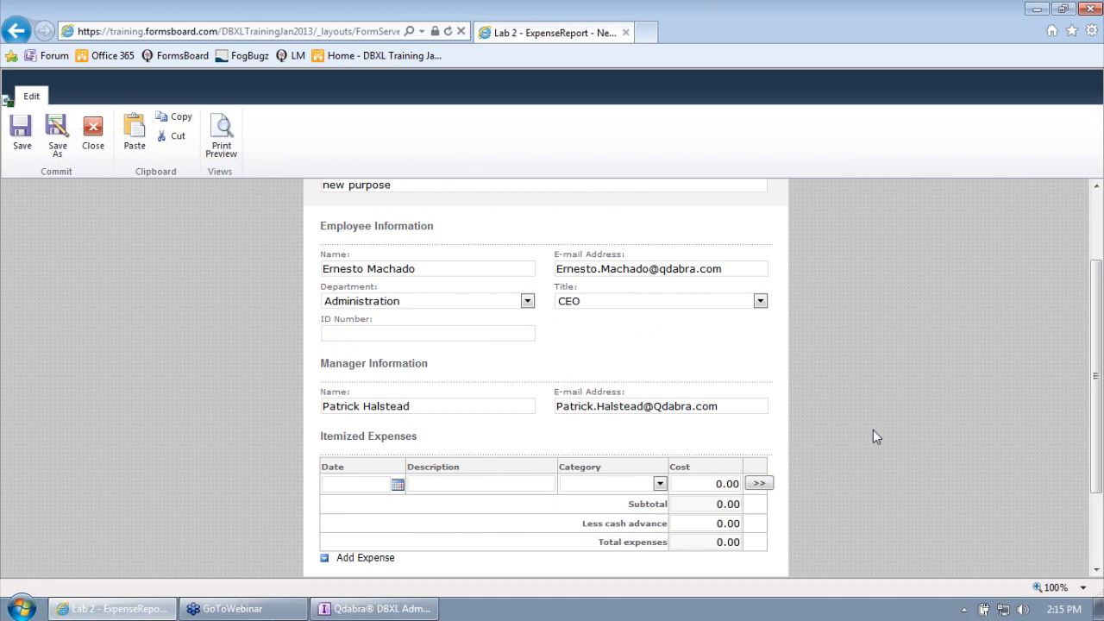
pyautogui.scroll(-3, 871, 427)
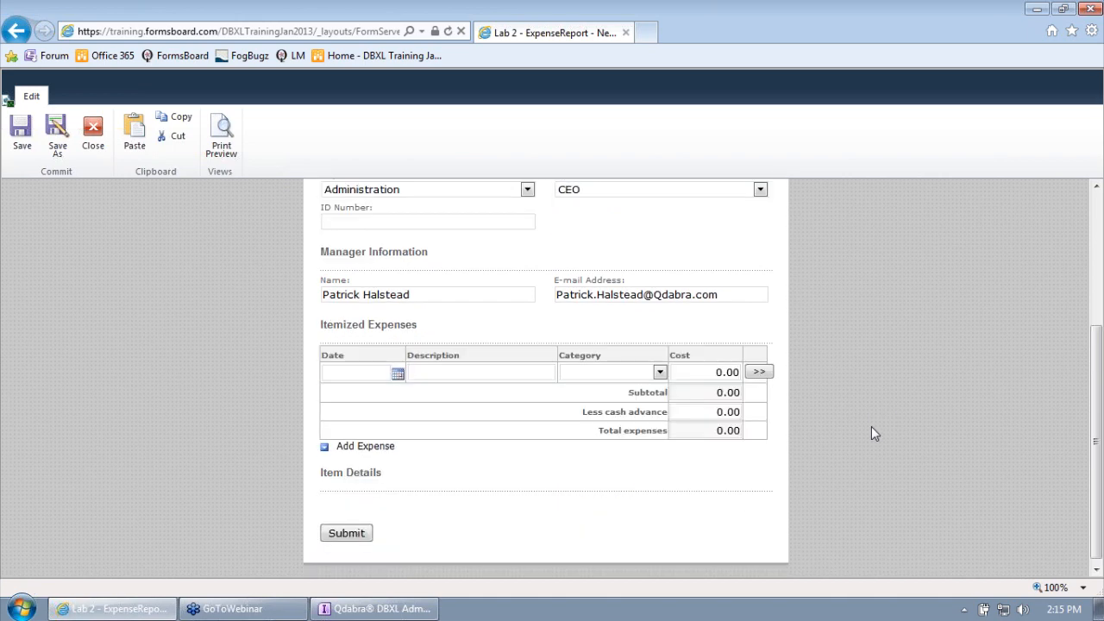
pyautogui.click(397, 373)
pyautogui.click(382, 446)
pyautogui.click(466, 373)
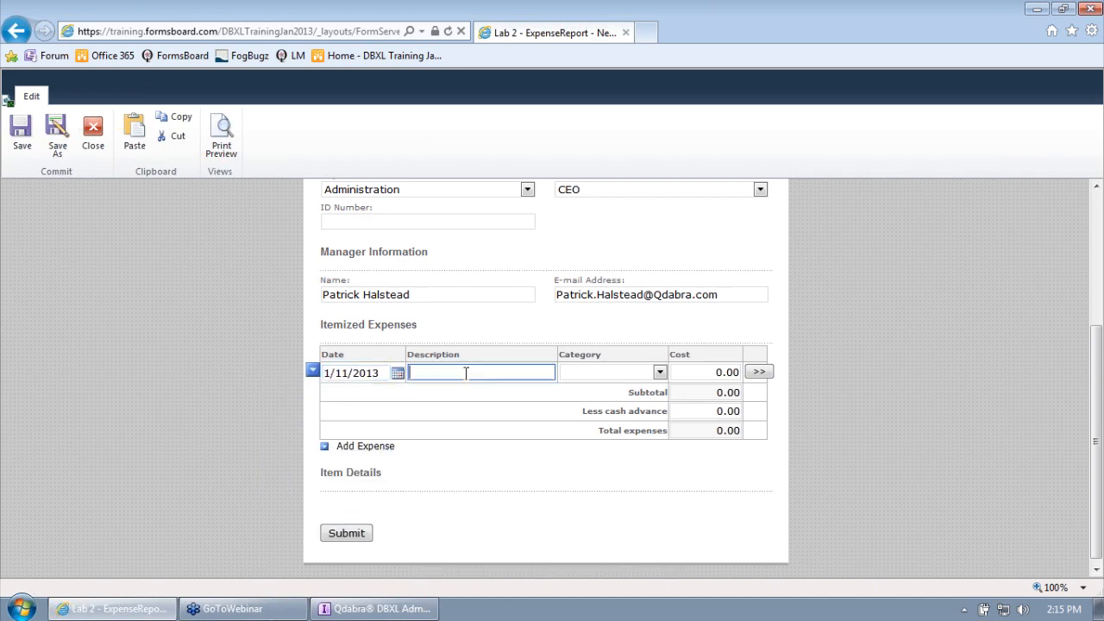
pyautogui.write('test')
# Step: Set the itemized expense's category to Meals and its cost to 96.75
pyautogui.click(661, 373)
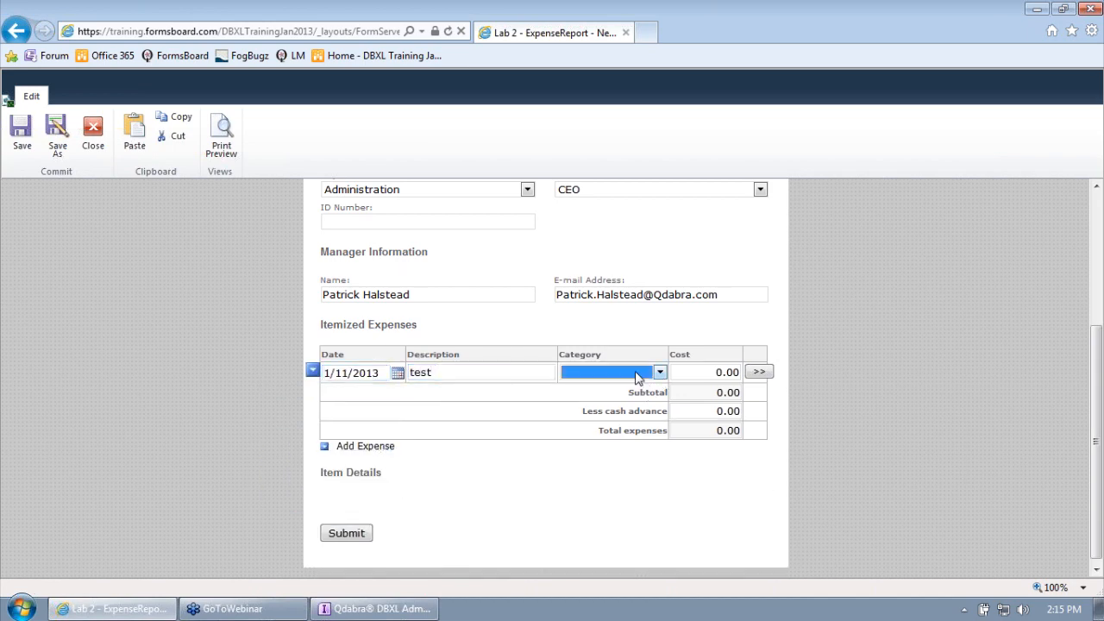
pyautogui.click(637, 377)
pyautogui.click(639, 450)
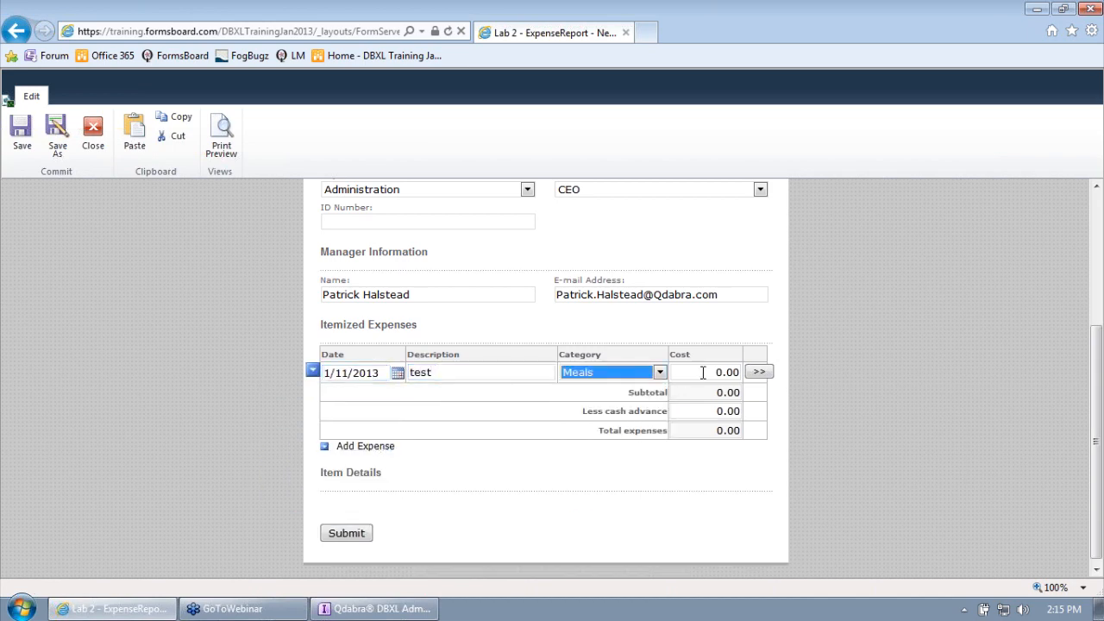
pyautogui.click(704, 373)
pyautogui.write('96')
pyautogui.moveTo(726, 373); pyautogui.dragTo(750, 382)
pyautogui.write('75')
# Step: Submit the second expense report and return to the DBXL Administration Tool
pyautogui.click(345, 533)
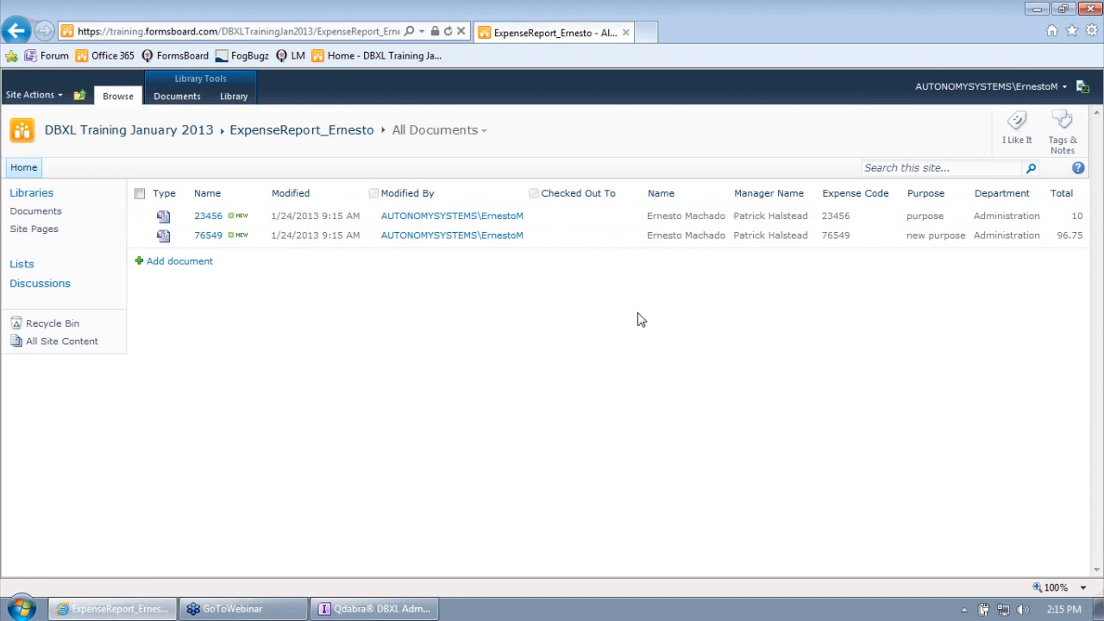
pyautogui.click(1035, 8)
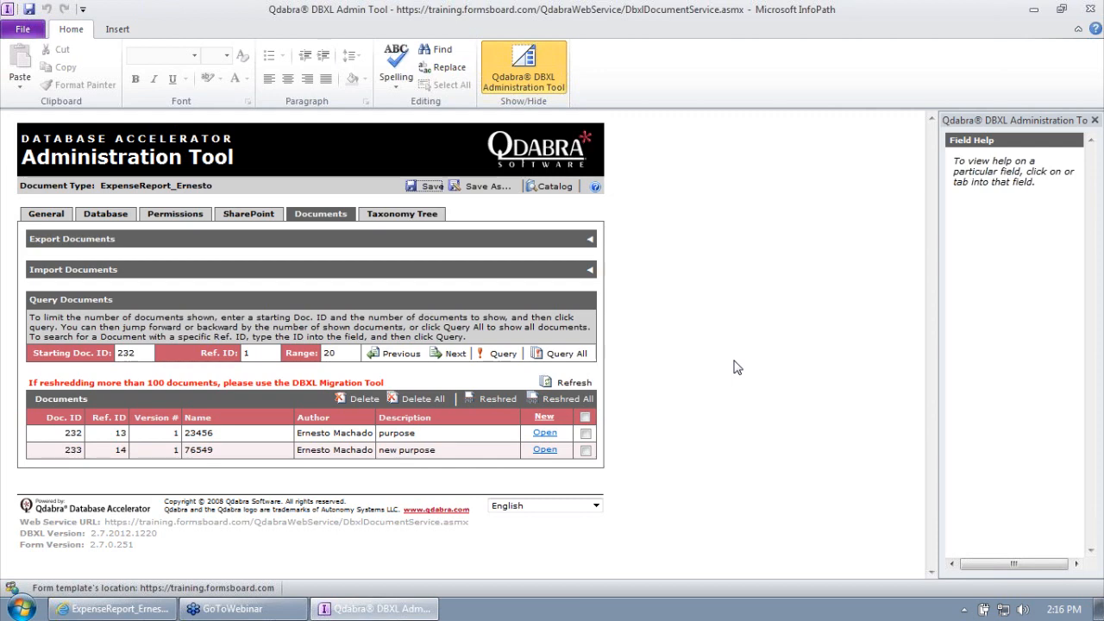
# Step: Switch to the desktop and open the "6 - QueryDocumentNodeSet" folder inside DBXL Training
pyautogui.click(1034, 12)
pyautogui.doubleClick(1059, 31)
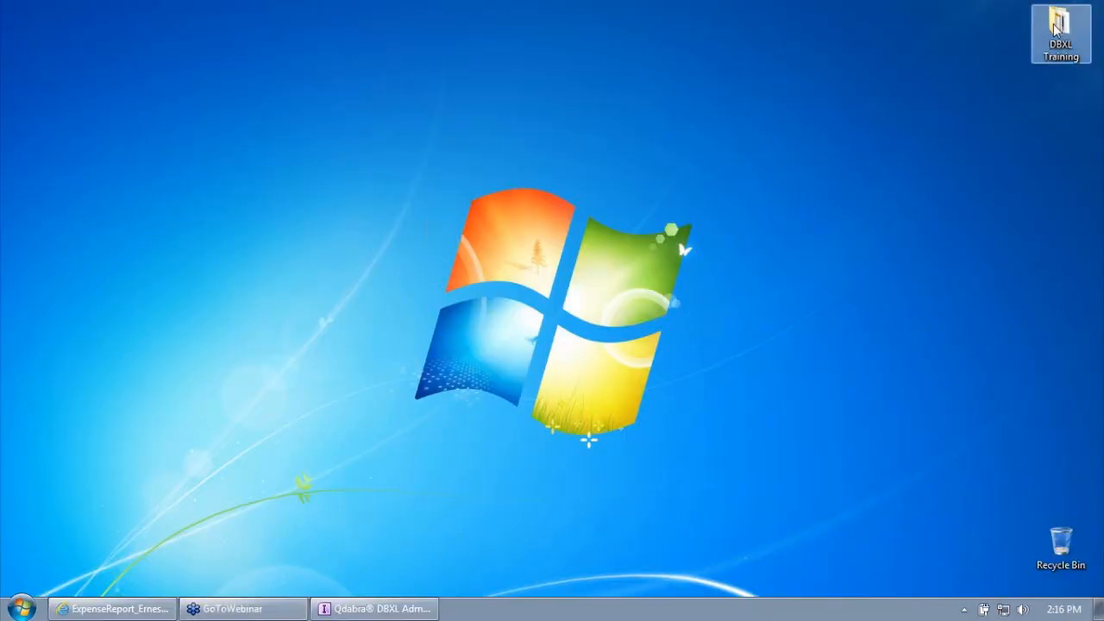
pyautogui.moveTo(421, 507); pyautogui.dragTo(421, 576)
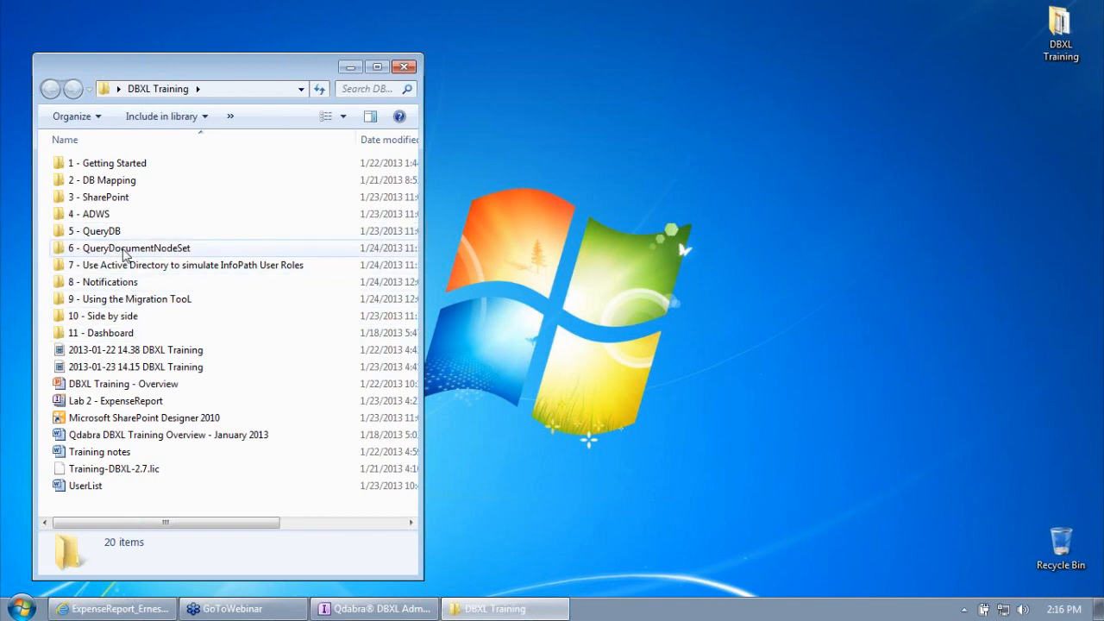
pyautogui.doubleClick(122, 249)
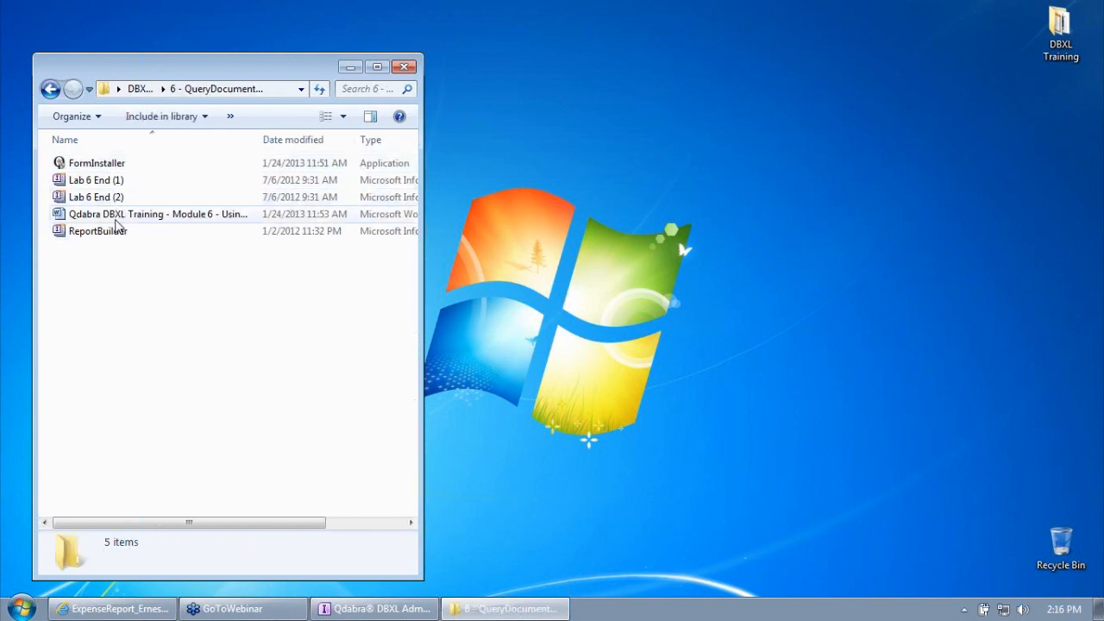
# Step: Move the ReportBuilder template and FormInstaller from the module folder onto the desktop and close the folder
pyautogui.moveTo(111, 235); pyautogui.dragTo(569, 112)
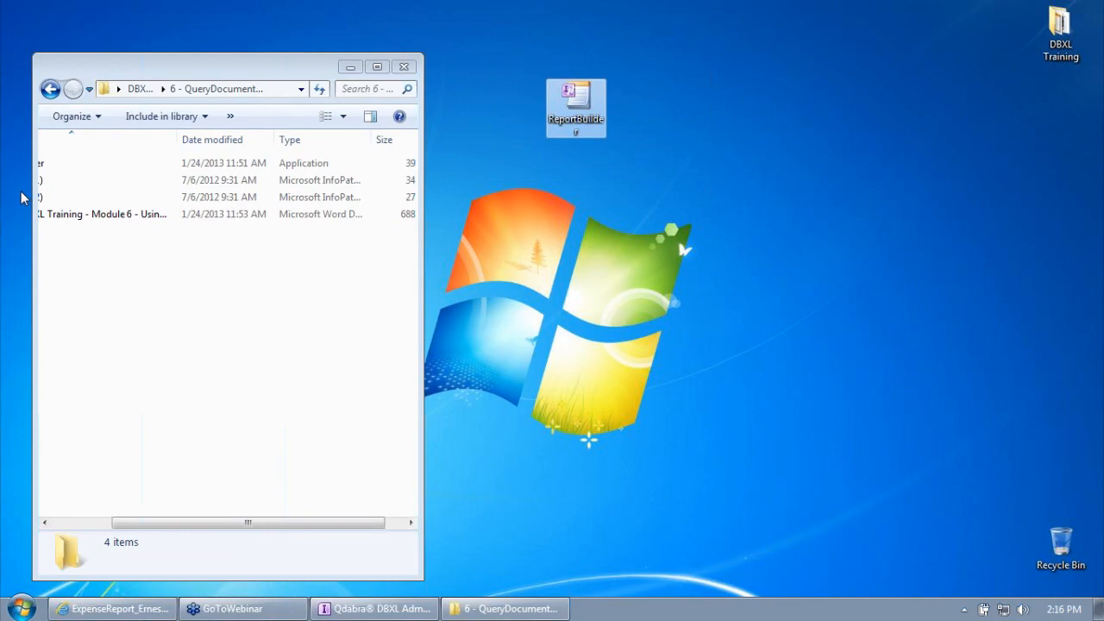
pyautogui.click(39, 166)
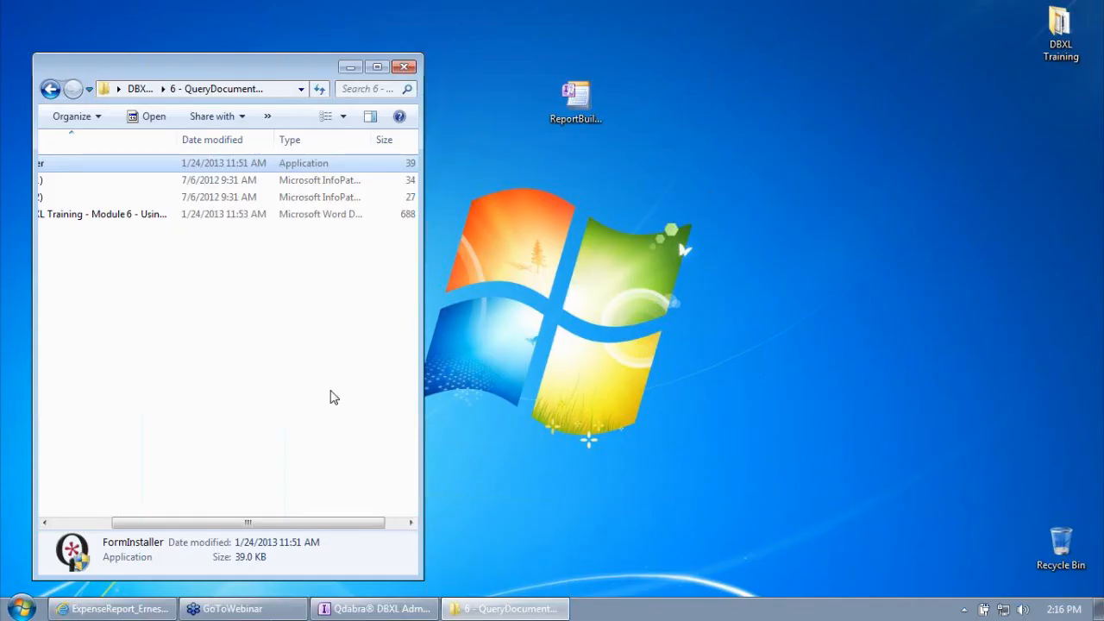
pyautogui.click(76, 523)
pyautogui.moveTo(119, 172); pyautogui.dragTo(516, 102)
pyautogui.click(404, 67)
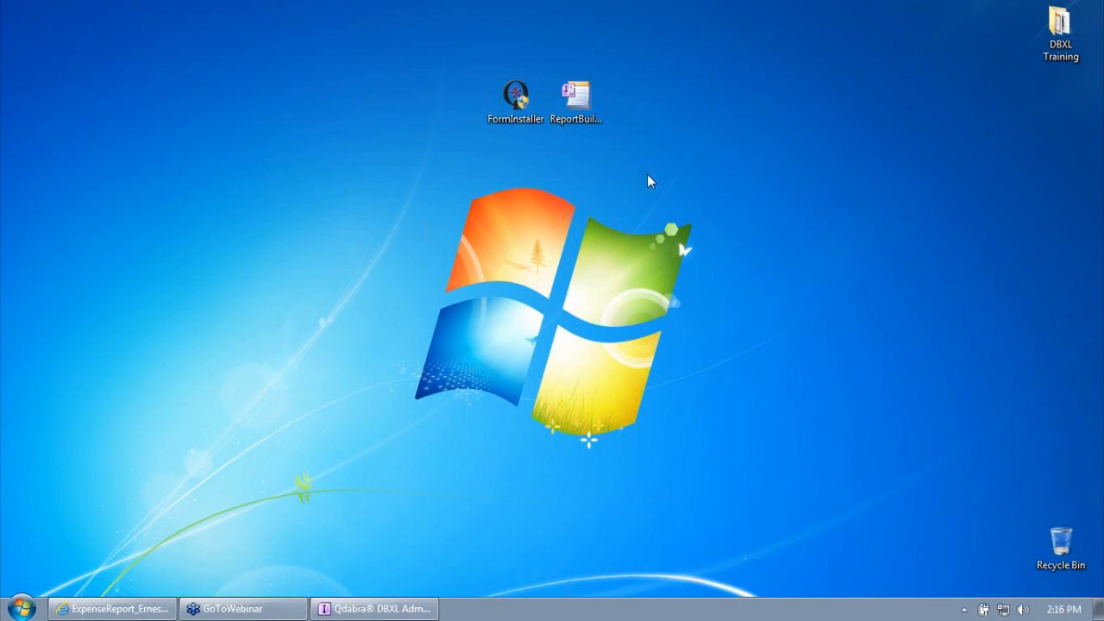
# Step: Try to install the ReportBuilder template with FormInstaller, then close the InfoPath and installer windows
pyautogui.moveTo(576, 97); pyautogui.dragTo(518, 106)
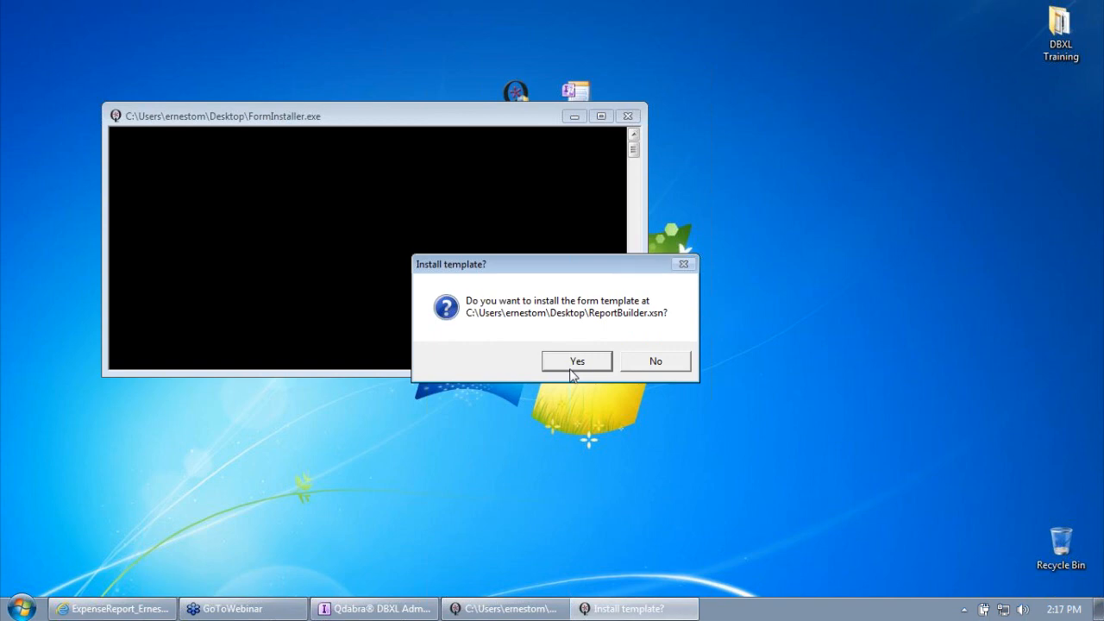
pyautogui.click(576, 362)
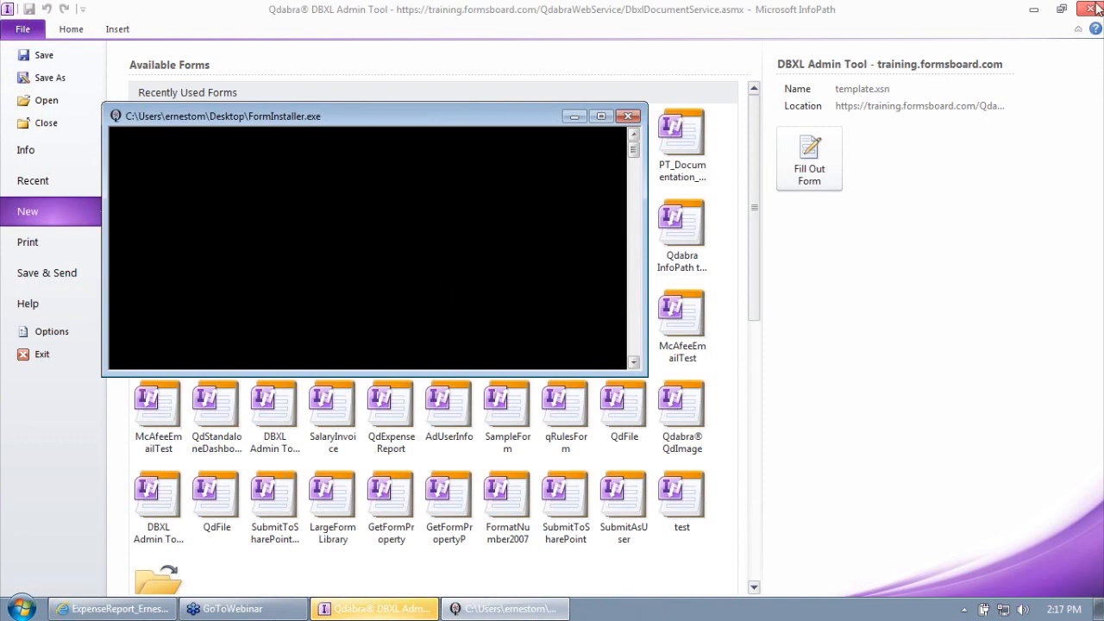
pyautogui.click(1084, 9)
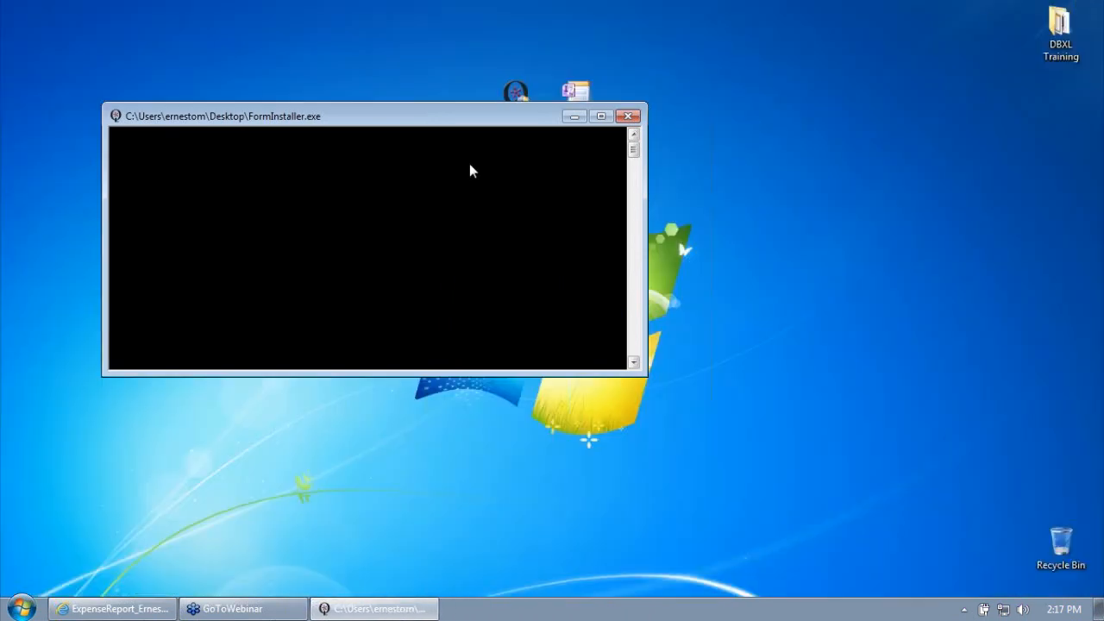
pyautogui.click(628, 116)
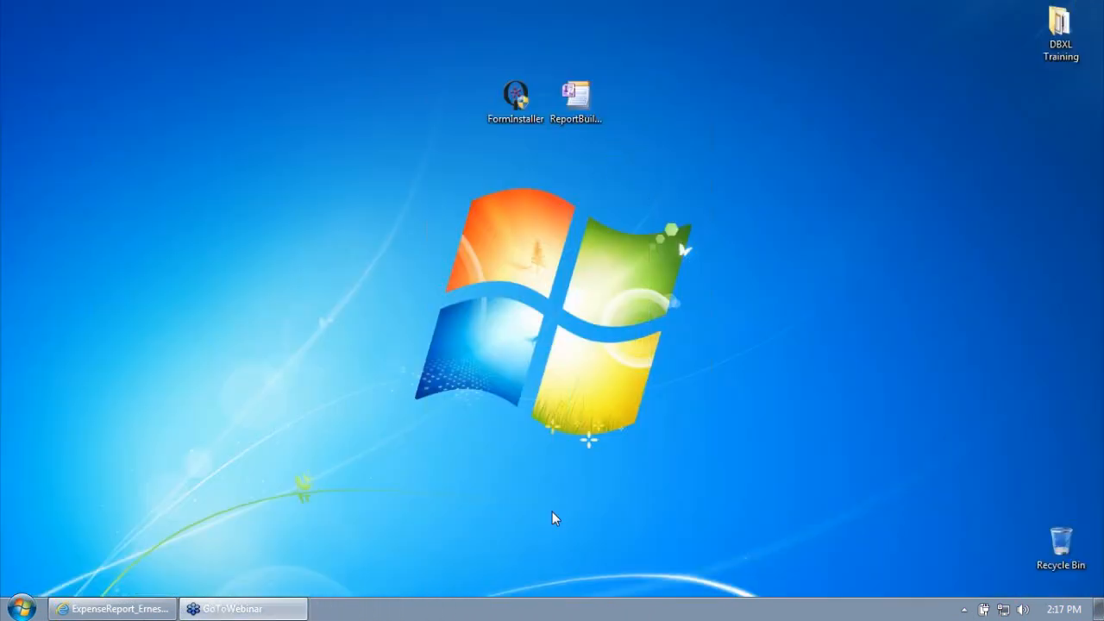
# Step: End the INFOPATH.EXE process in Windows Task Manager and close Task Manager
pyautogui.rightClick(530, 610)
pyautogui.click(565, 557)
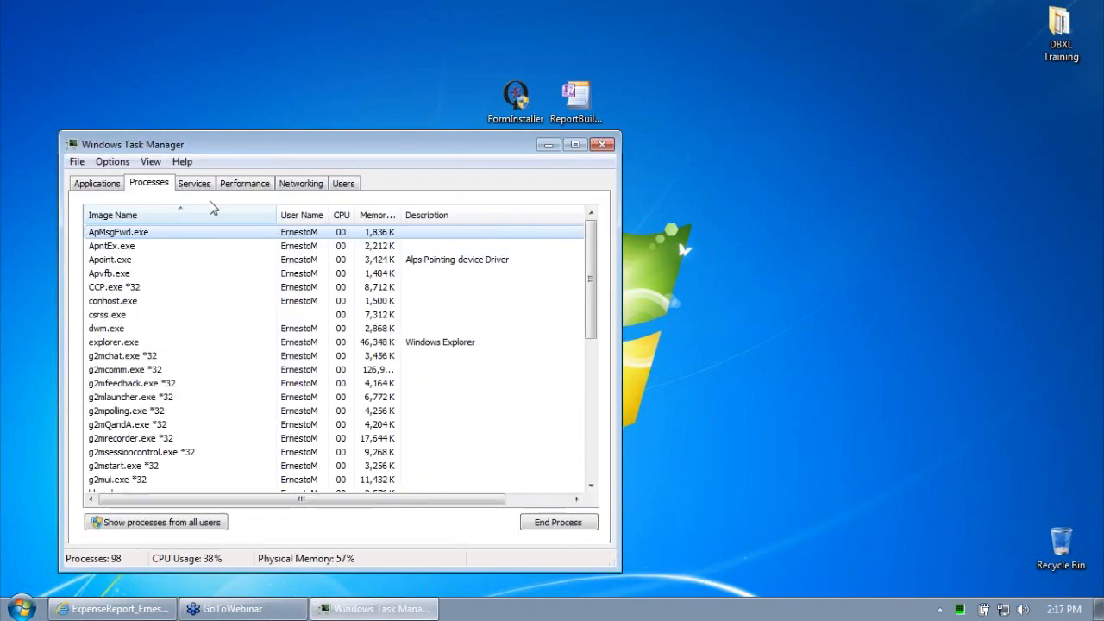
pyautogui.click(160, 398)
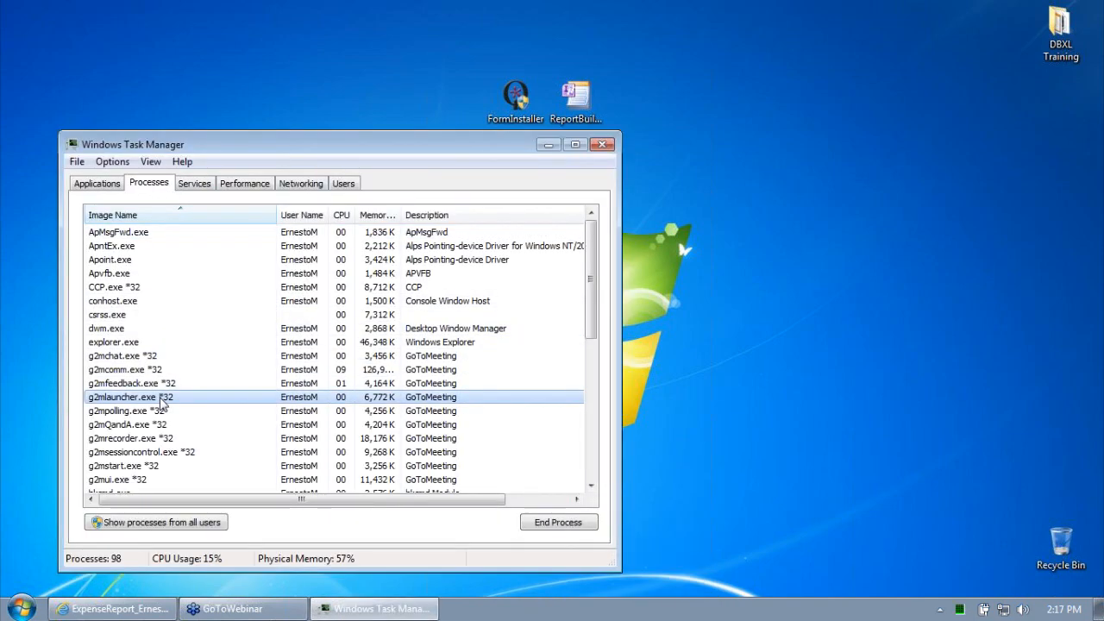
pyautogui.scroll(-3, 160, 405)
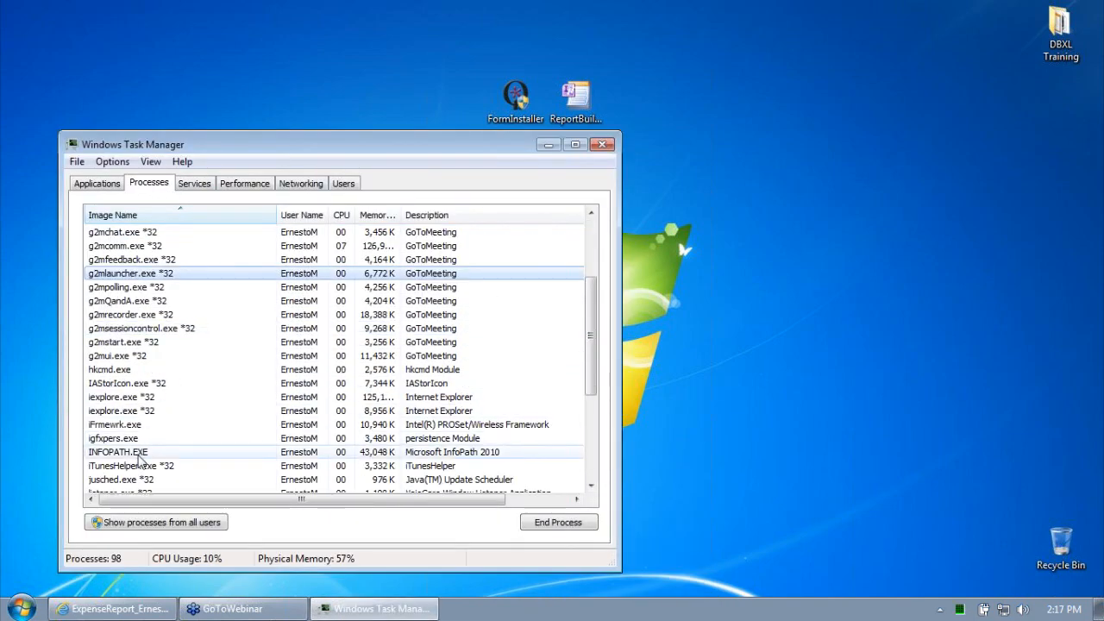
pyautogui.click(380, 452)
pyautogui.click(558, 522)
pyautogui.click(578, 340)
pyautogui.click(602, 144)
# Step: Install the ReportBuilder form template with FormInstaller on the desktop
pyautogui.moveTo(570, 106); pyautogui.dragTo(516, 102)
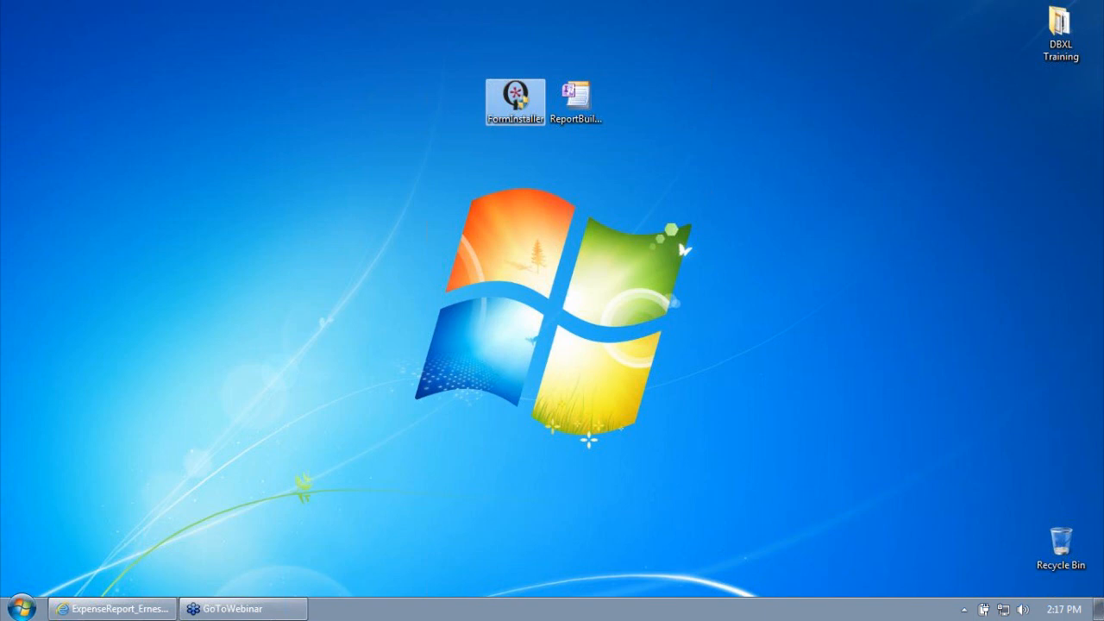
pyautogui.click(583, 358)
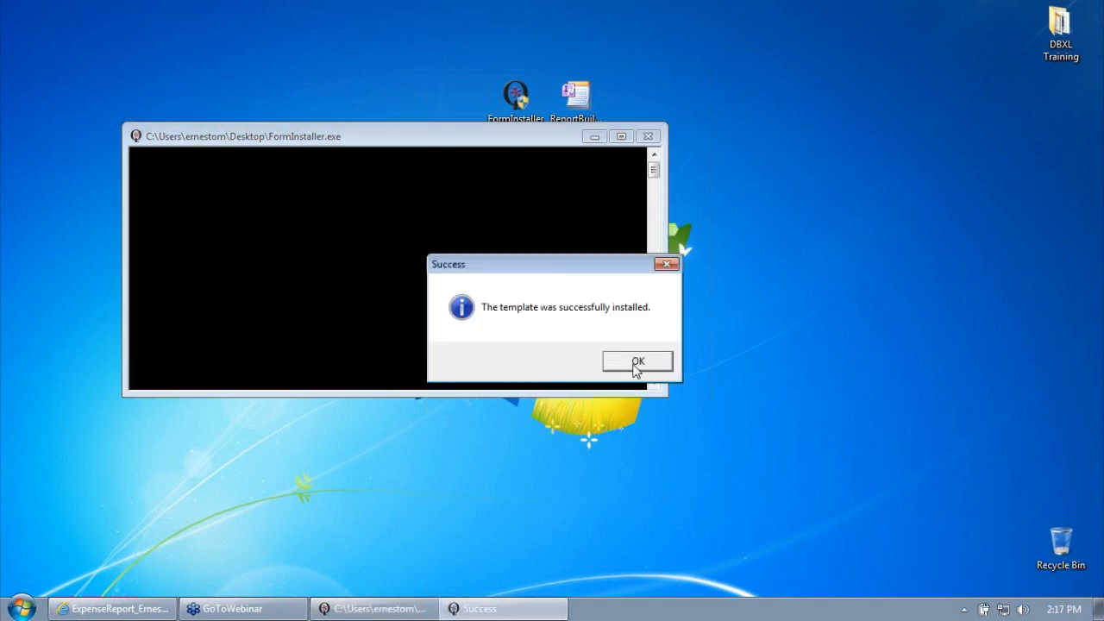
pyautogui.click(649, 365)
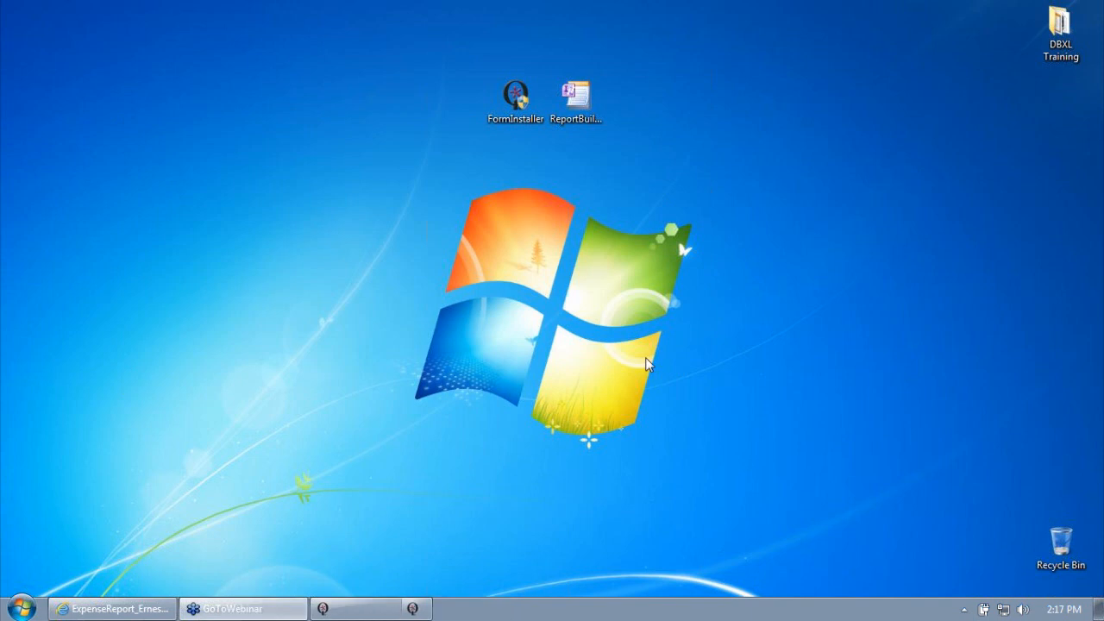
pyautogui.moveTo(575, 118); pyautogui.dragTo(604, 143)
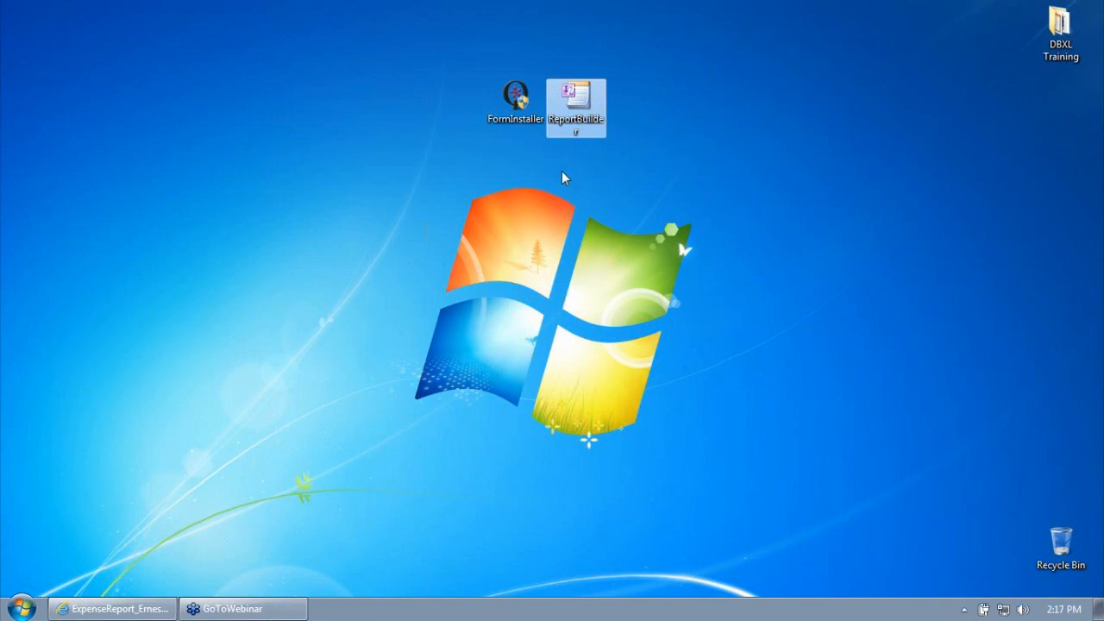
pyautogui.click(593, 155)
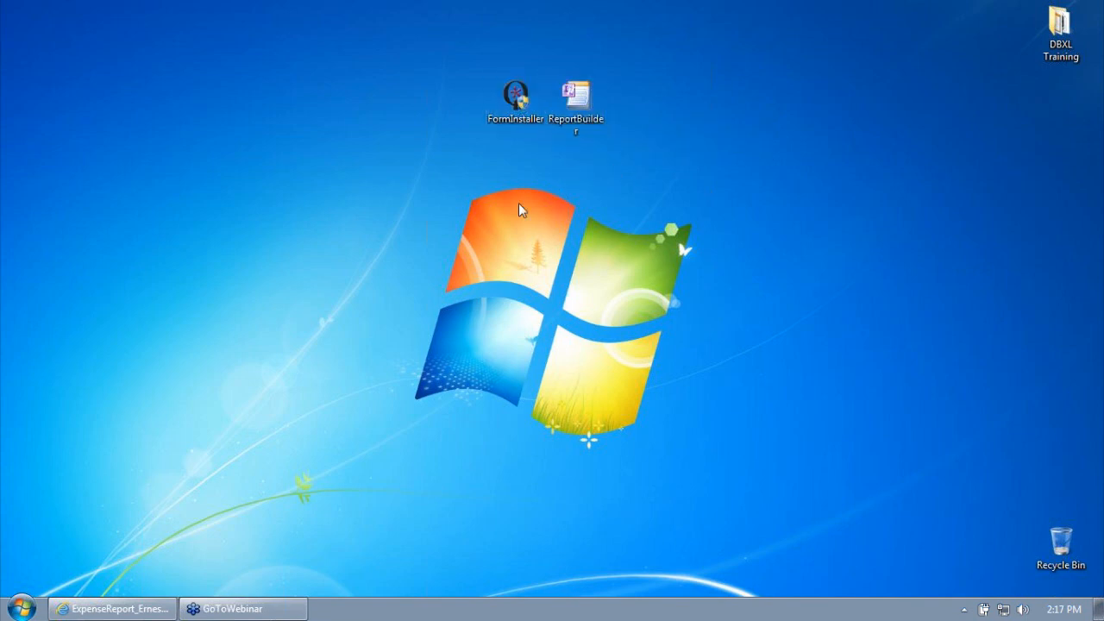
# Step: Start Microsoft InfoPath Filler 2010 and open a new Qdabra Report Builder form from the installed forms
pyautogui.click(22, 608)
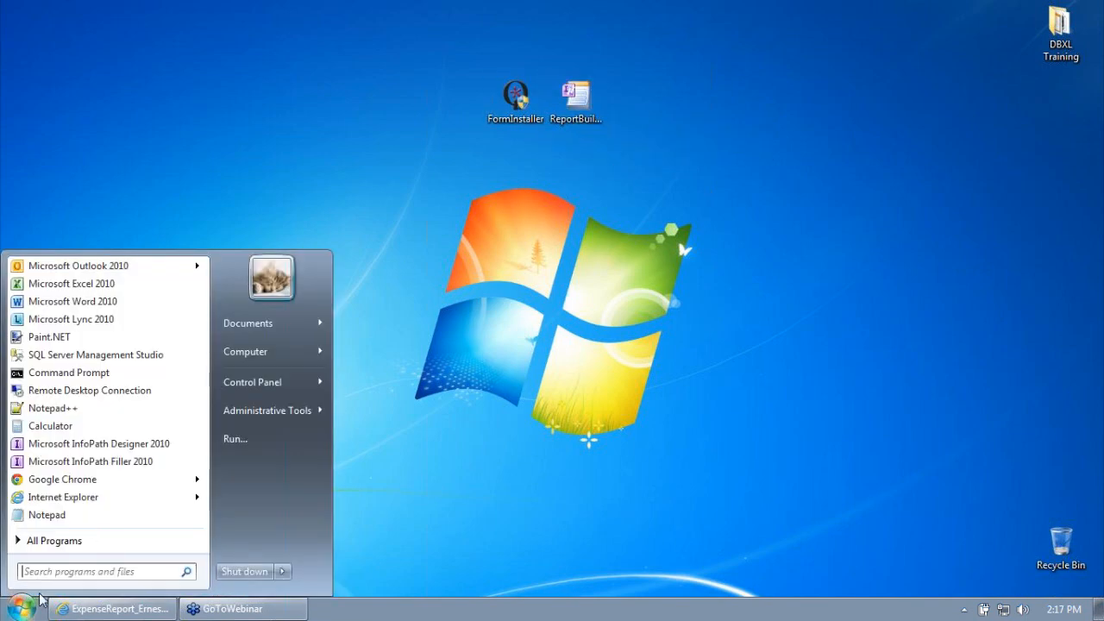
pyautogui.click(136, 460)
pyautogui.scroll(-10, 382, 387)
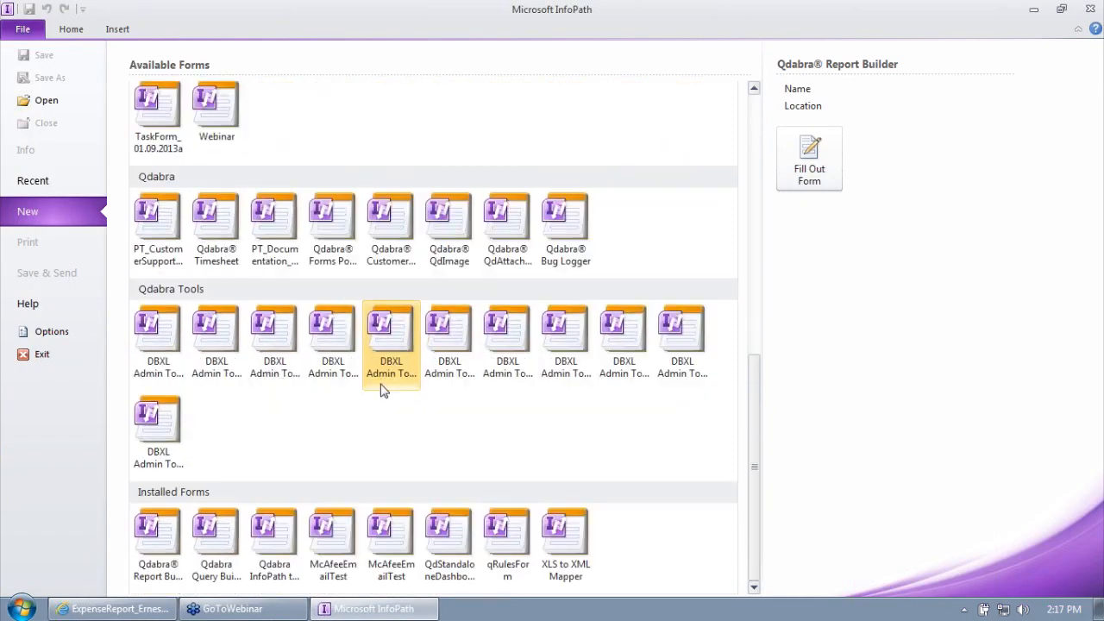
pyautogui.click(167, 528)
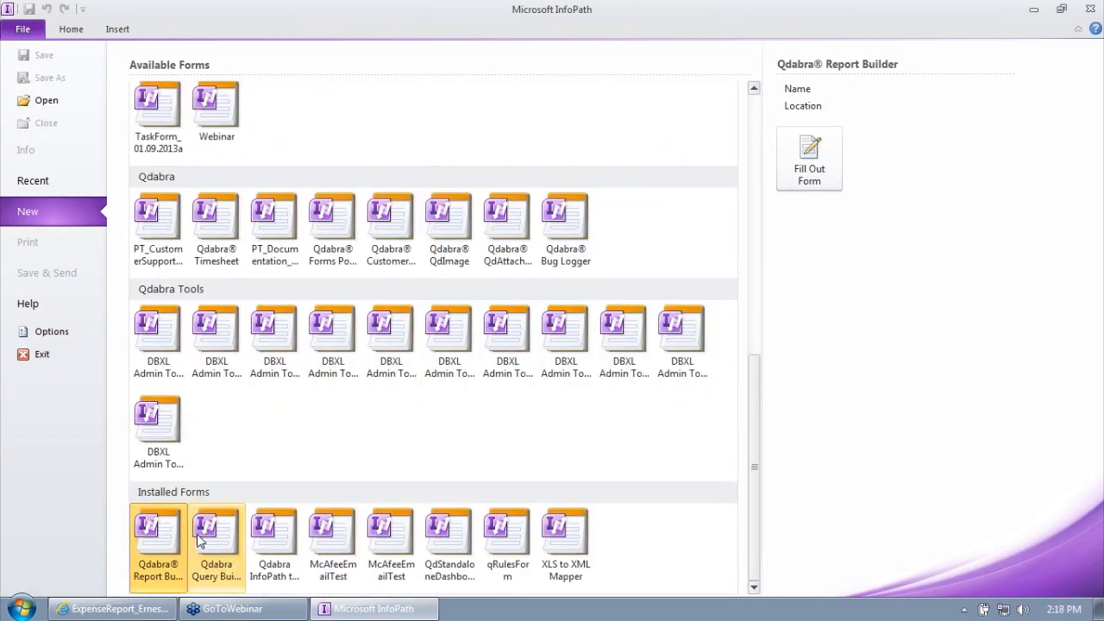
pyautogui.click(802, 163)
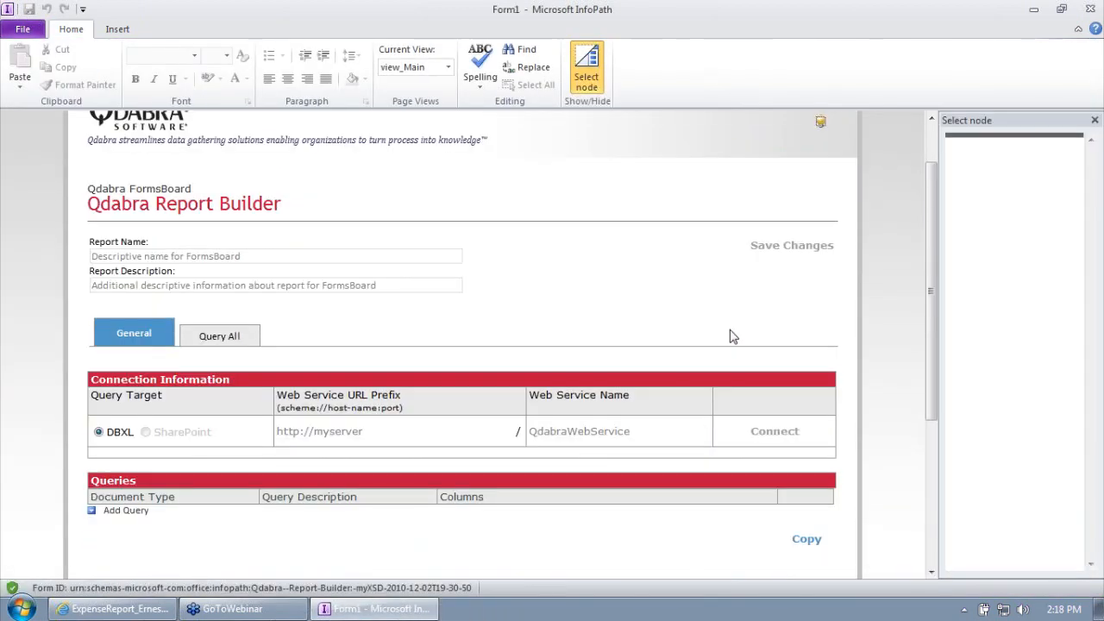
pyautogui.scroll(-5, 730, 337)
pyautogui.click(353, 237)
pyautogui.doubleClick(352, 237)
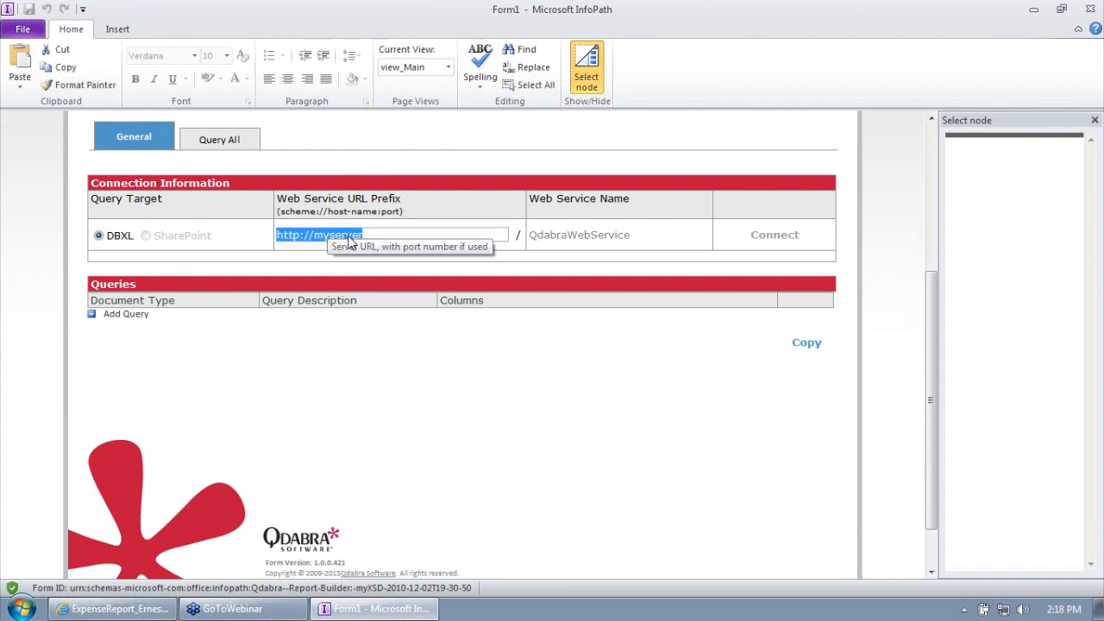
pyautogui.press('End')
pyautogui.press('BackSpace')
pyautogui.write('s://training.forms')
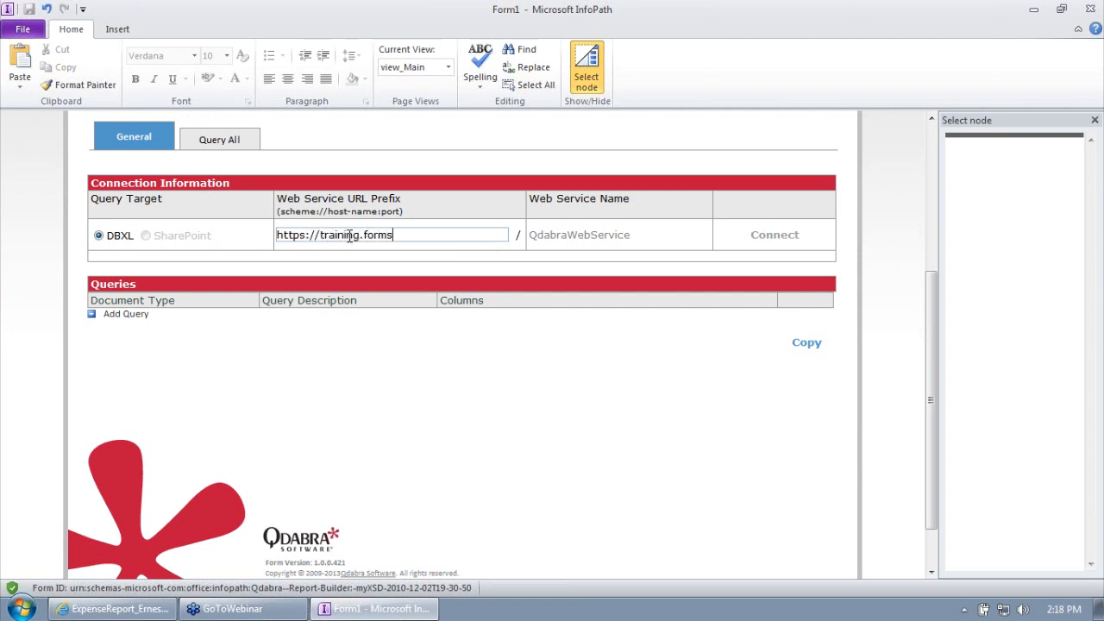
pyautogui.write('board.com')
pyautogui.press('Tab')
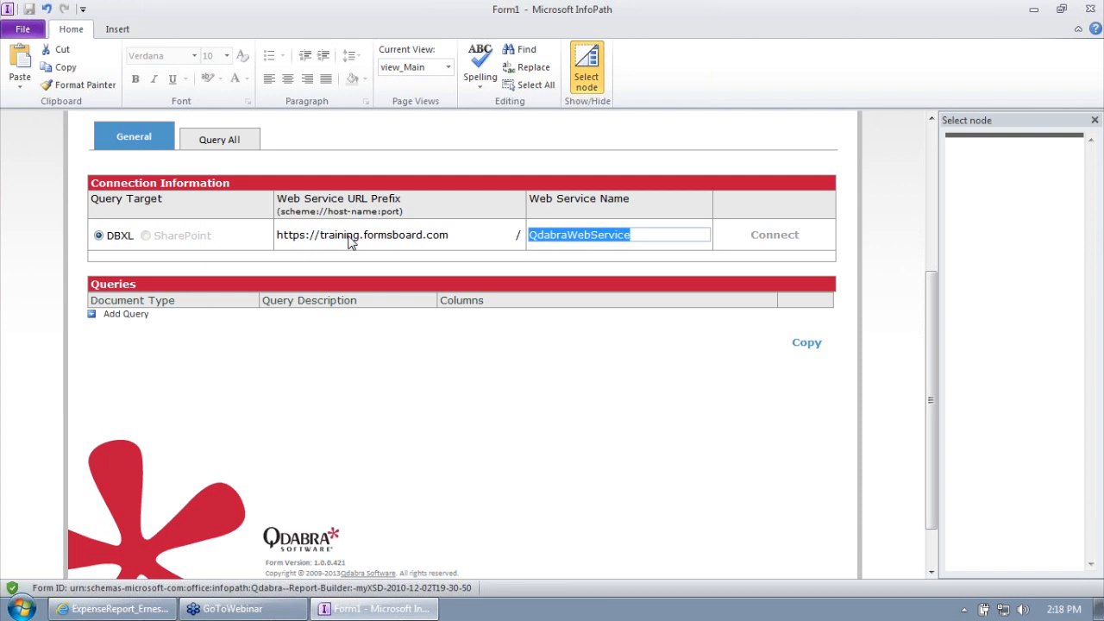
pyautogui.click(350, 239)
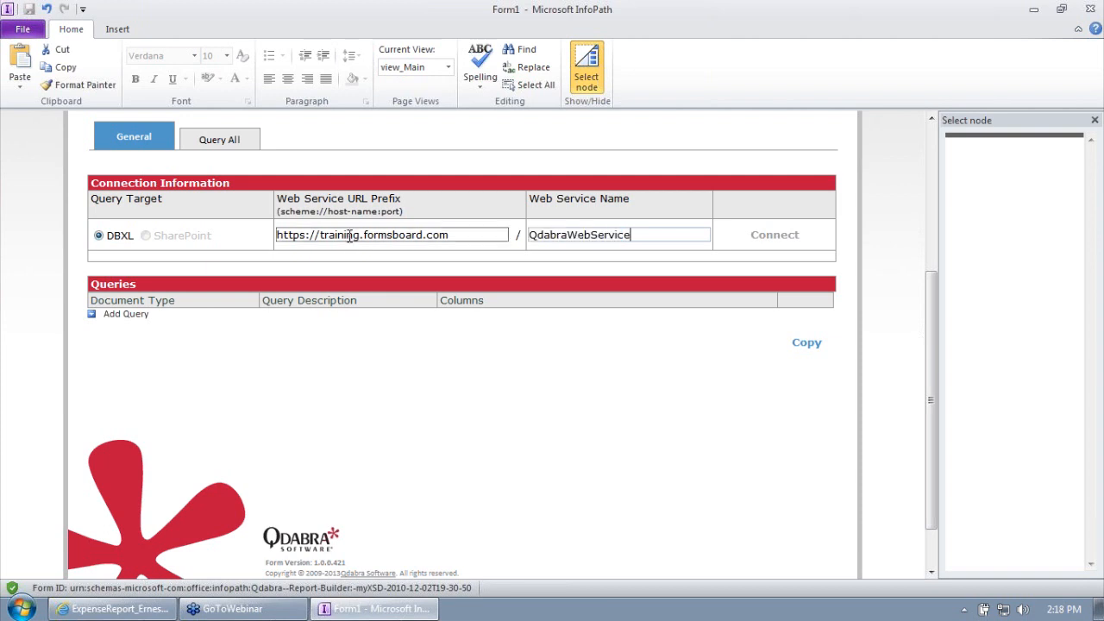
pyautogui.press('Tab')
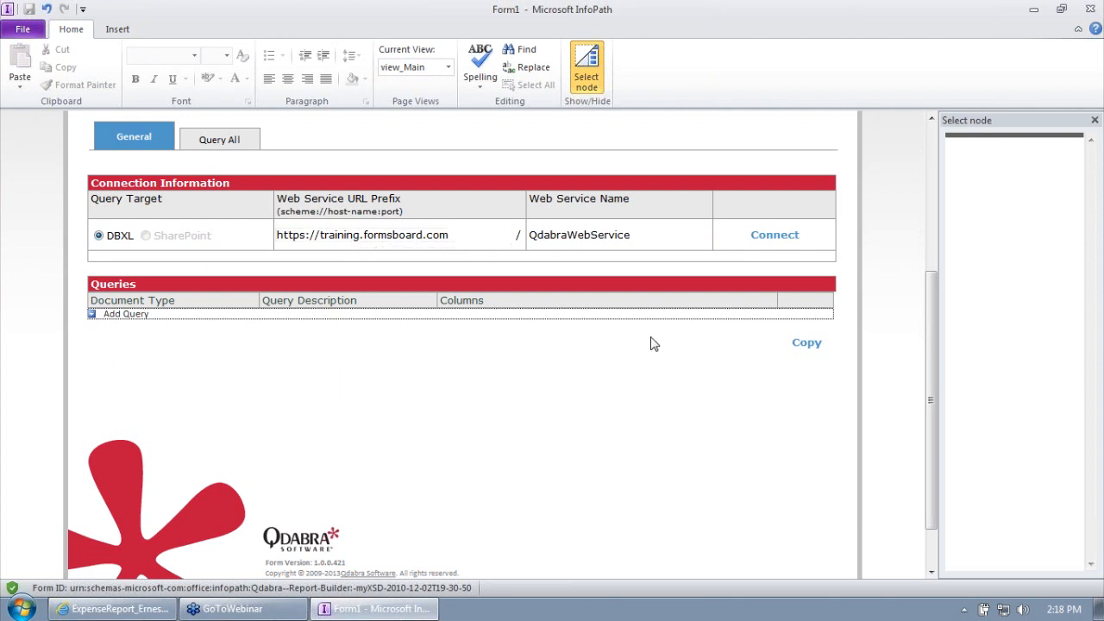
pyautogui.click(769, 238)
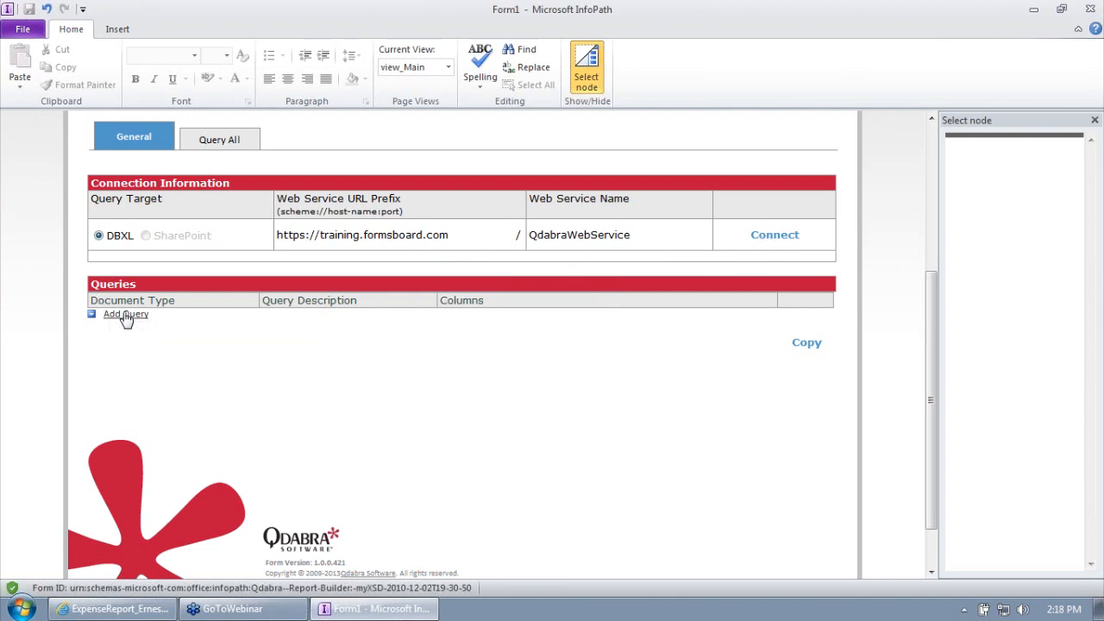
# Step: Add a query to the report, create its definition and look over the query settings
pyautogui.click(125, 316)
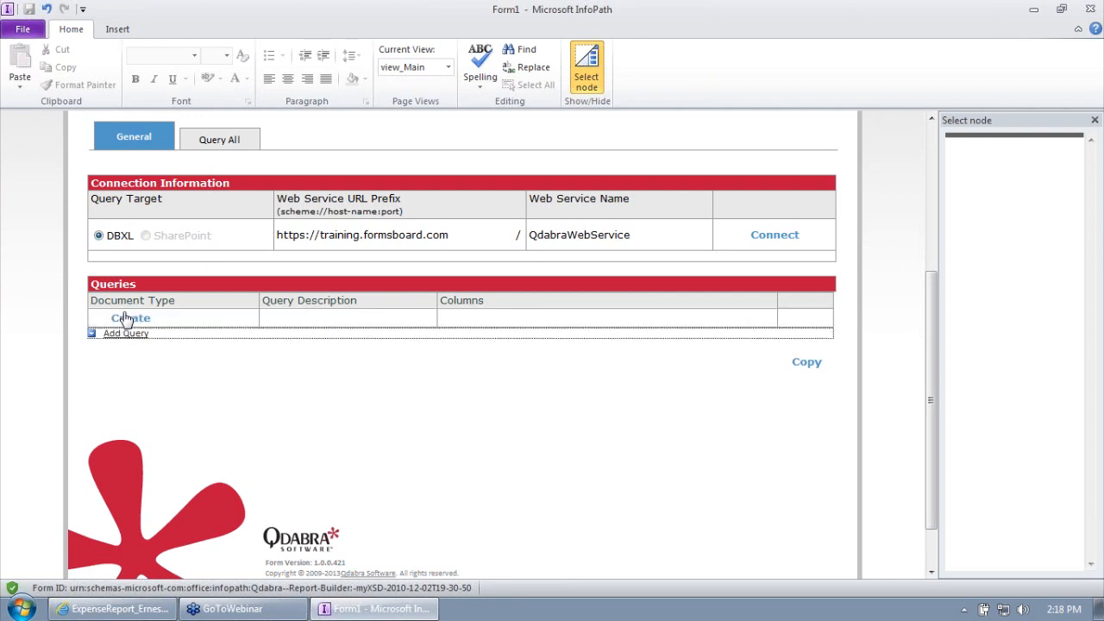
pyautogui.click(134, 318)
pyautogui.scroll(-2, 481, 403)
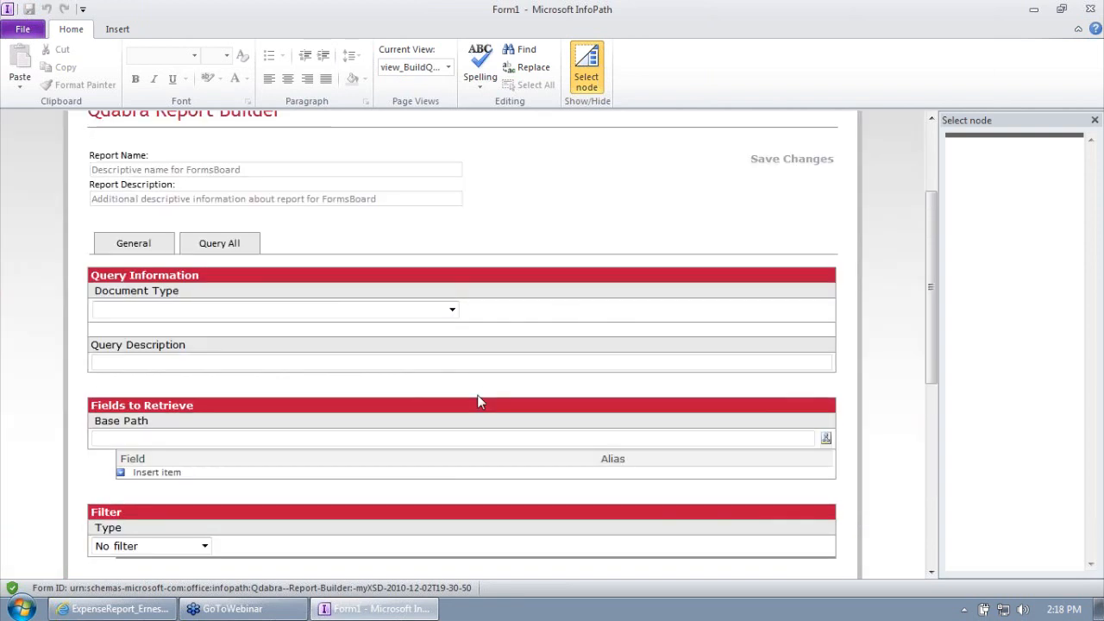
pyautogui.scroll(-1, 480, 402)
pyautogui.scroll(-2, 482, 384)
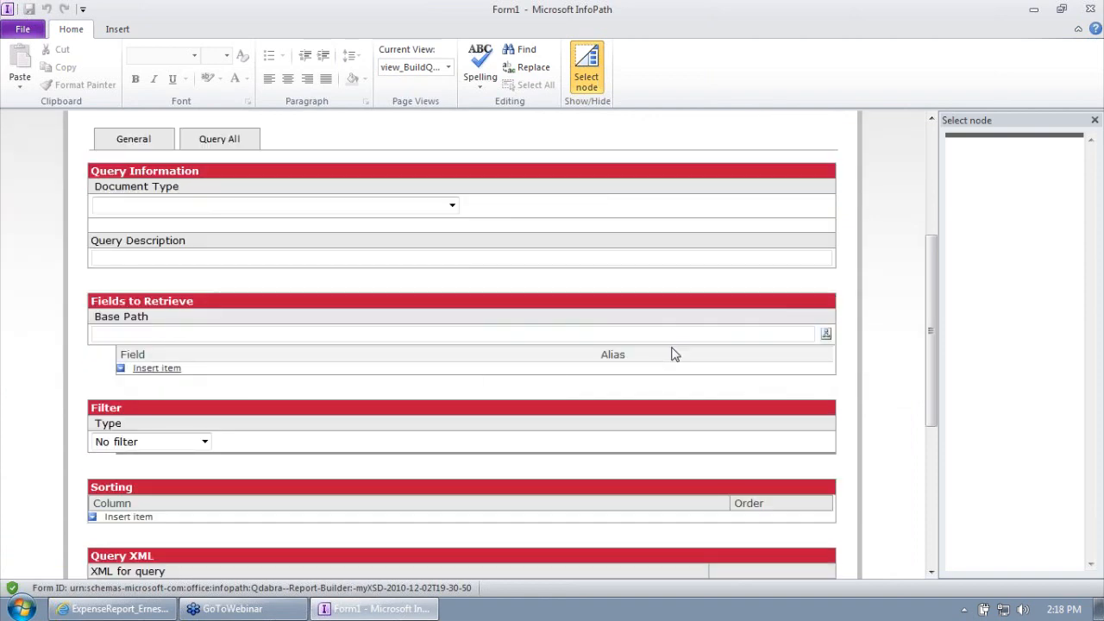
pyautogui.scroll(-1, 677, 352)
pyautogui.scroll(1, 681, 348)
# Step: Set the query's document type to the ExpenseReport type bearing the presenter's name and describe it as "I can add a description here if I want"
pyautogui.click(263, 211)
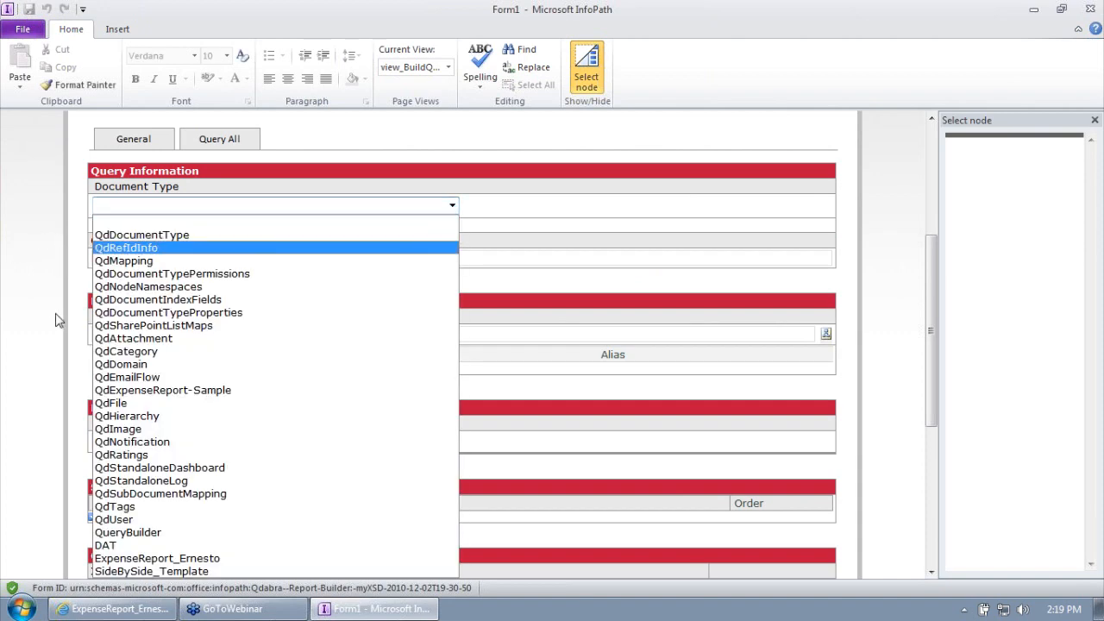
pyautogui.click(191, 559)
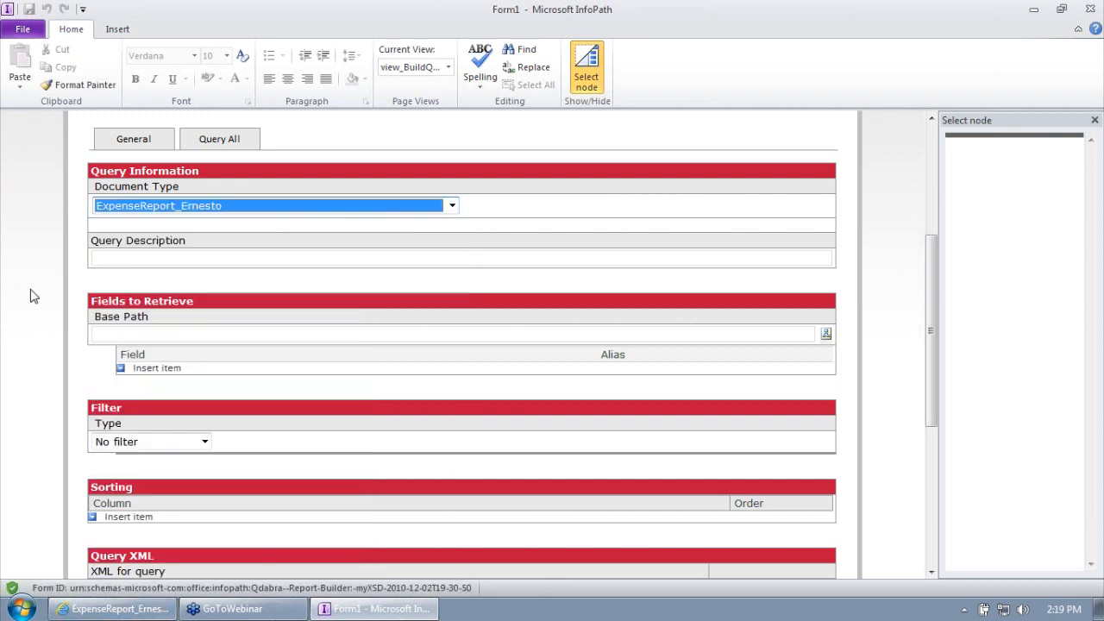
pyautogui.click(180, 263)
pyautogui.write('I can add a')
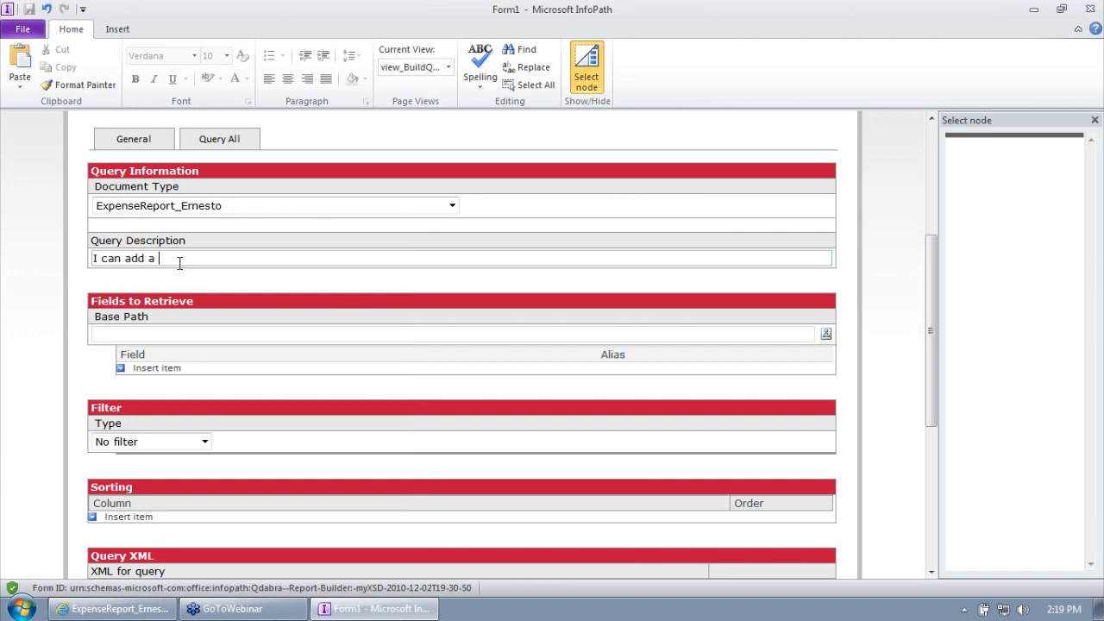
pyautogui.write(' description here if I want')
pyautogui.press('Tab')
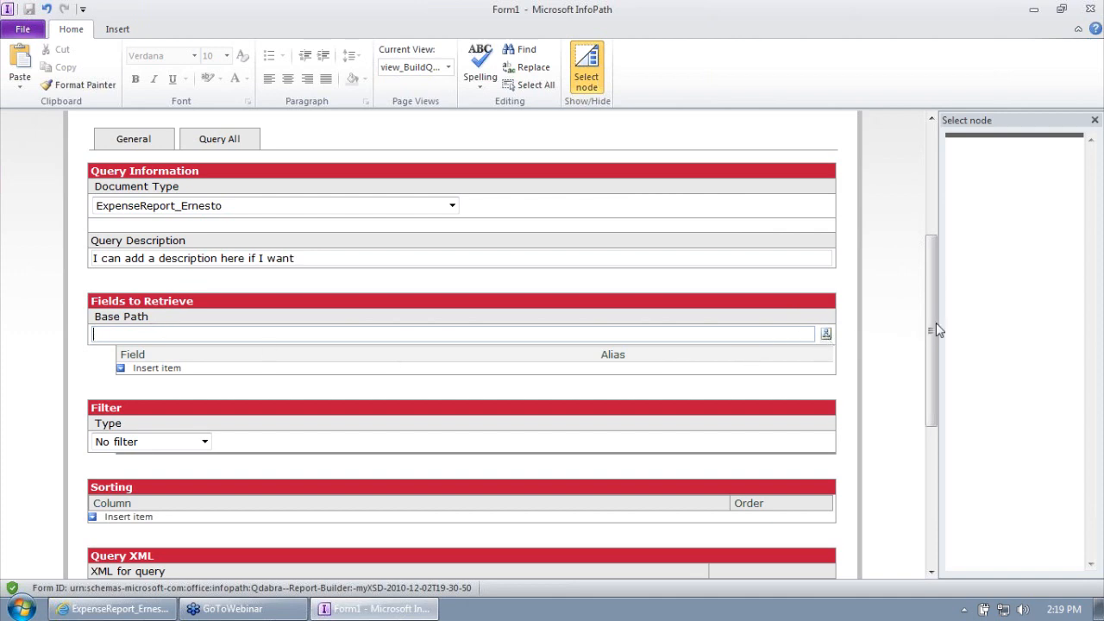
# Step: Widen the node selection pane and expand the my:expenseReport schema tree for choosing the query's base path
pyautogui.moveTo(941, 322); pyautogui.dragTo(856, 330)
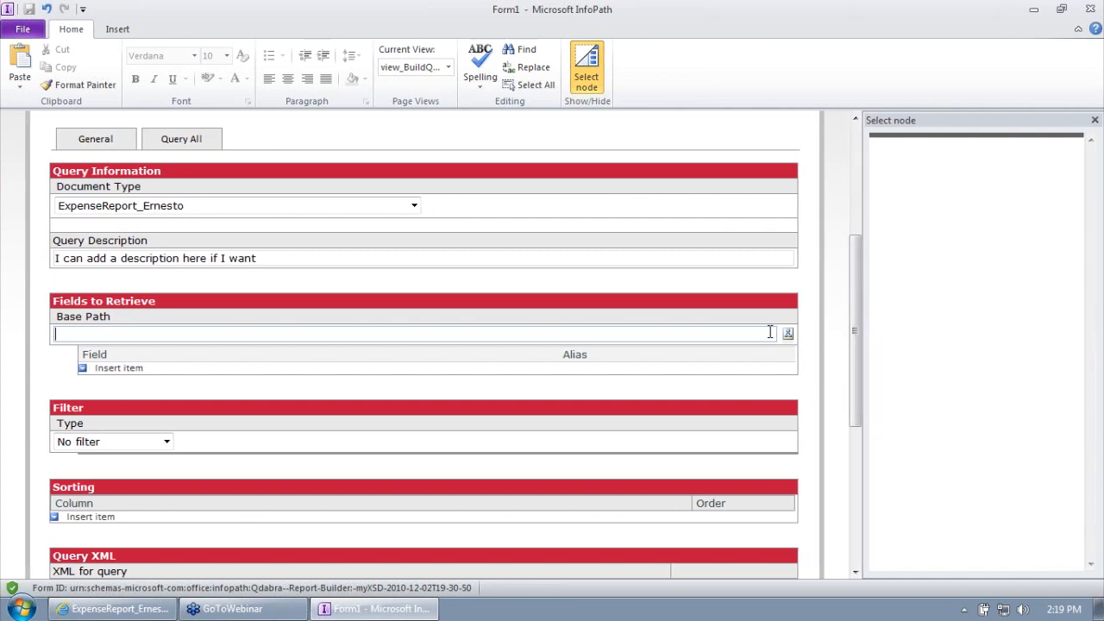
pyautogui.click(786, 334)
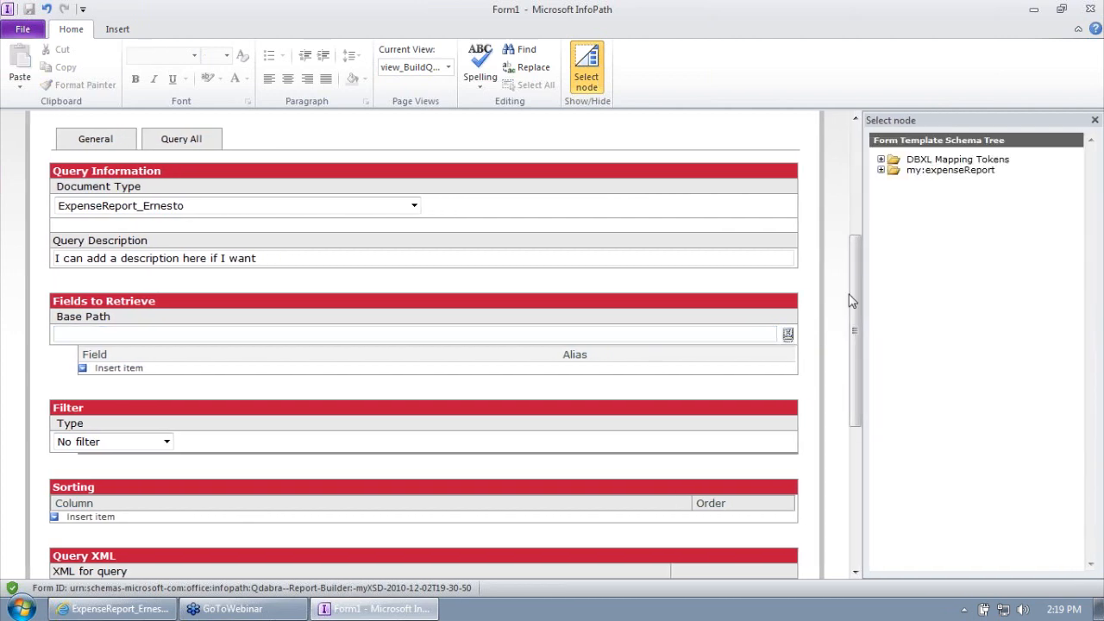
pyautogui.click(881, 170)
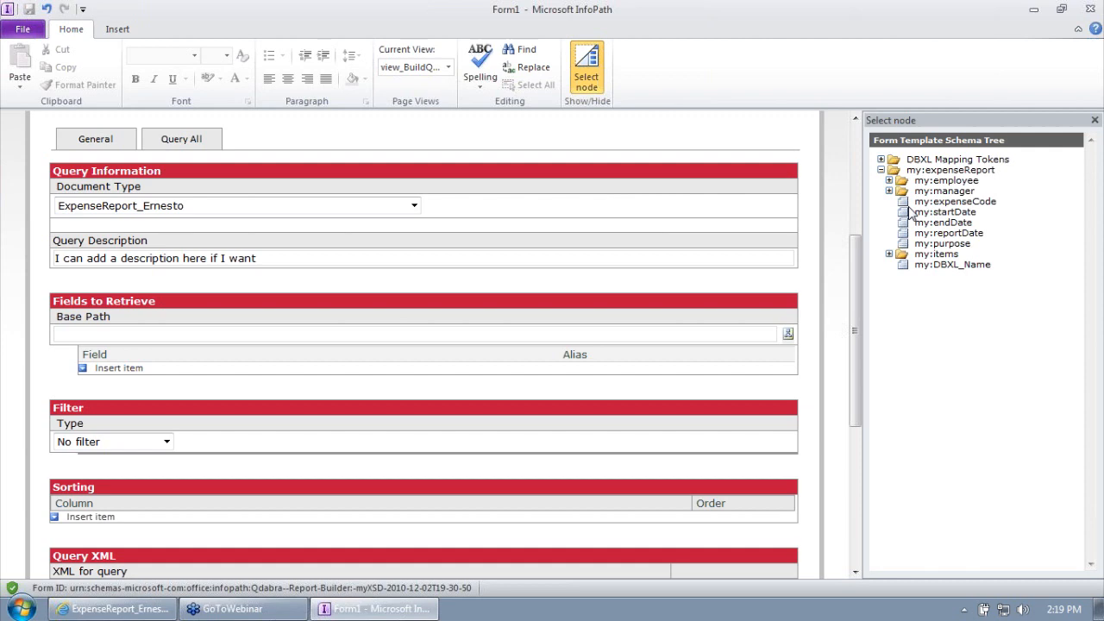
pyautogui.click(890, 180)
pyautogui.click(934, 192)
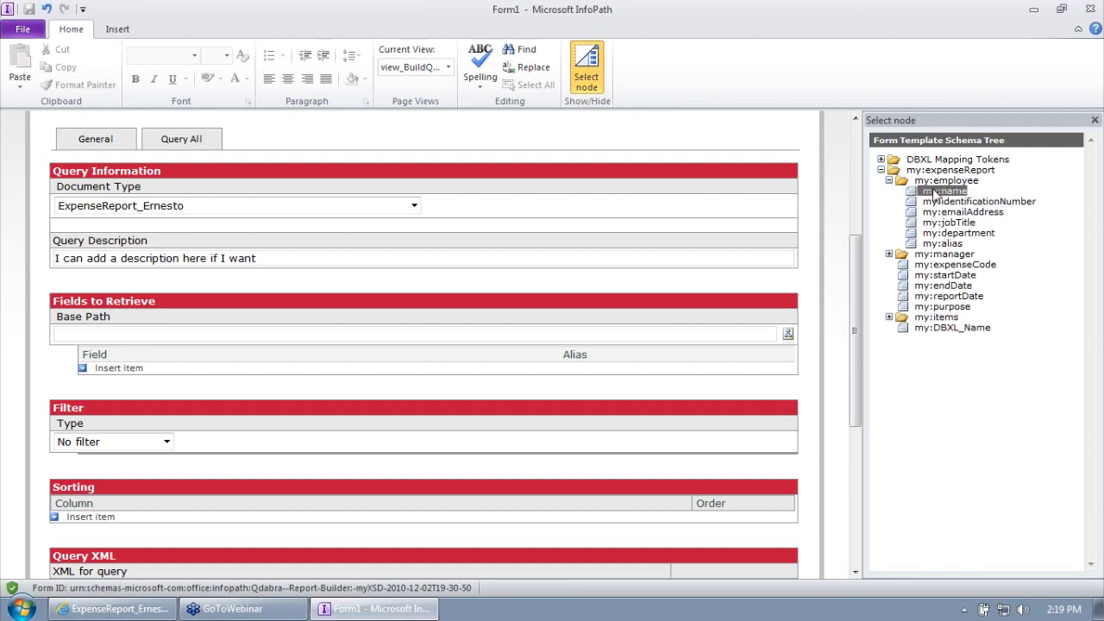
pyautogui.click(890, 255)
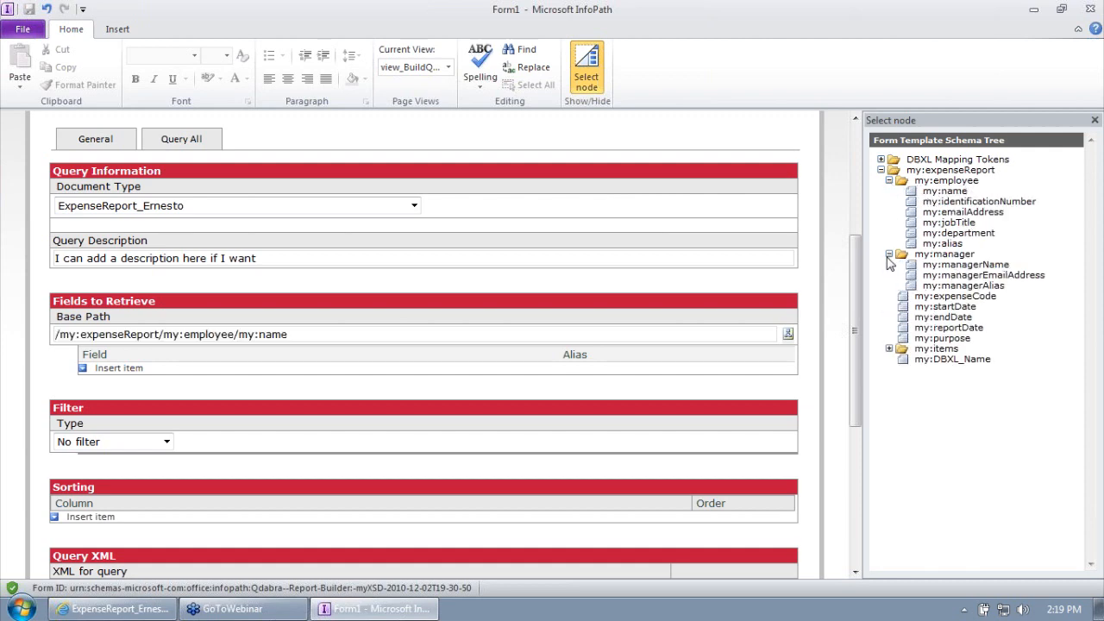
pyautogui.click(949, 265)
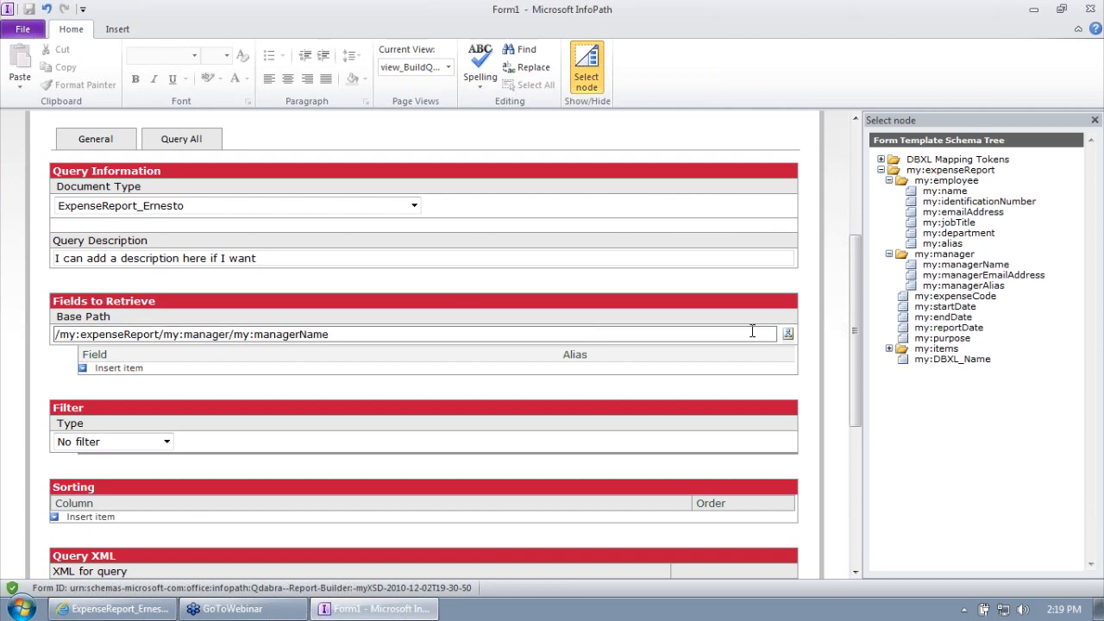
# Step: Set the query's base path to /my:expenseReport and add my:employee/my:name as the first field to retrieve
pyautogui.click(787, 336)
pyautogui.click(945, 171)
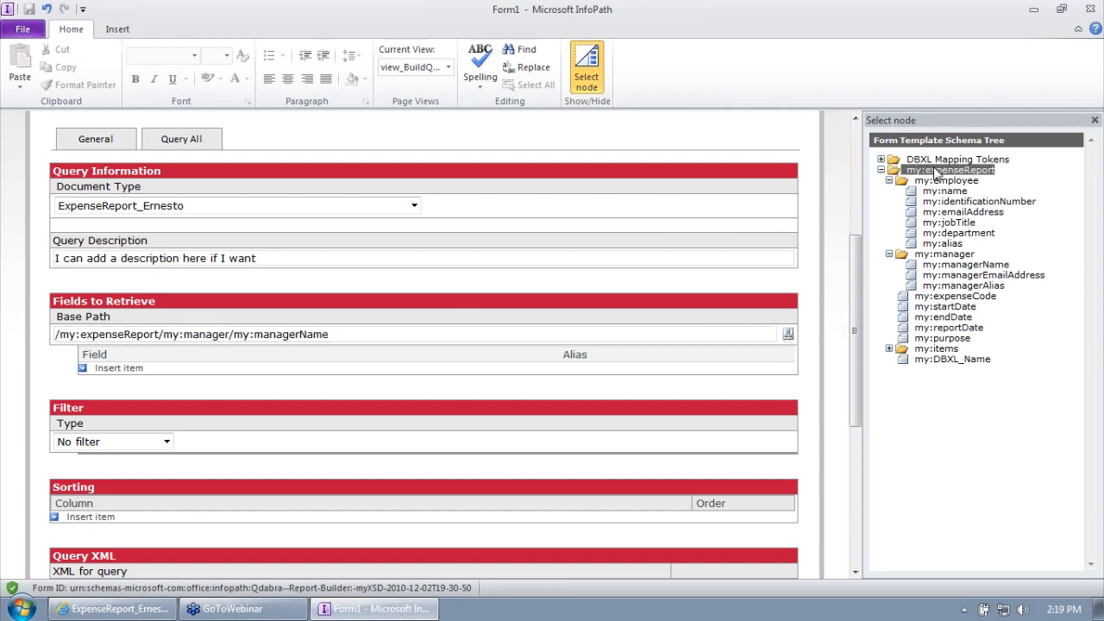
pyautogui.click(136, 371)
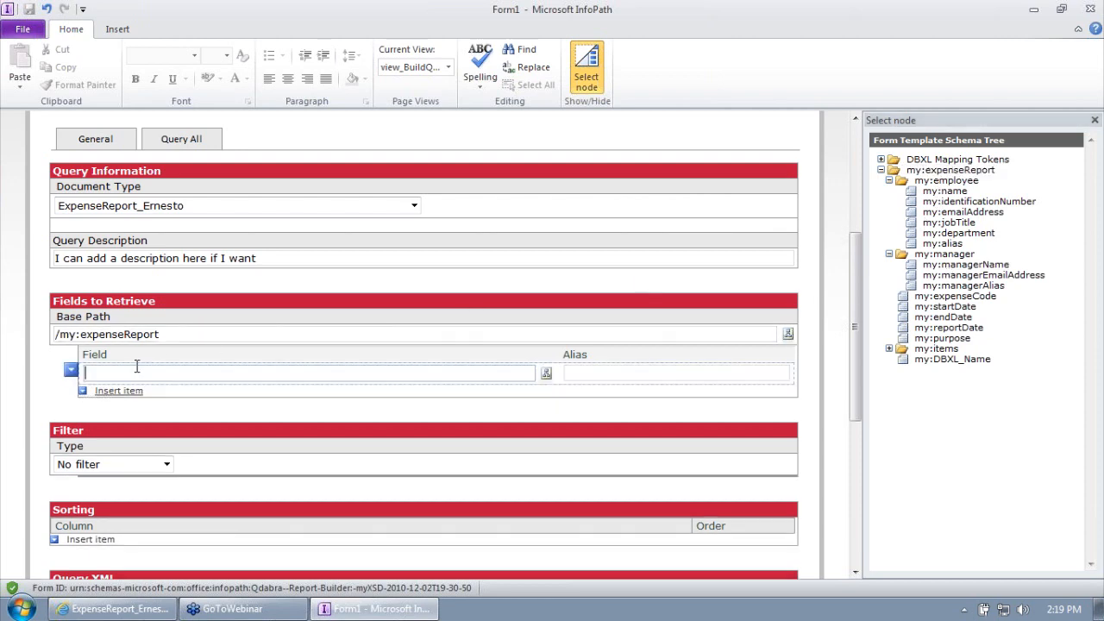
pyautogui.click(546, 374)
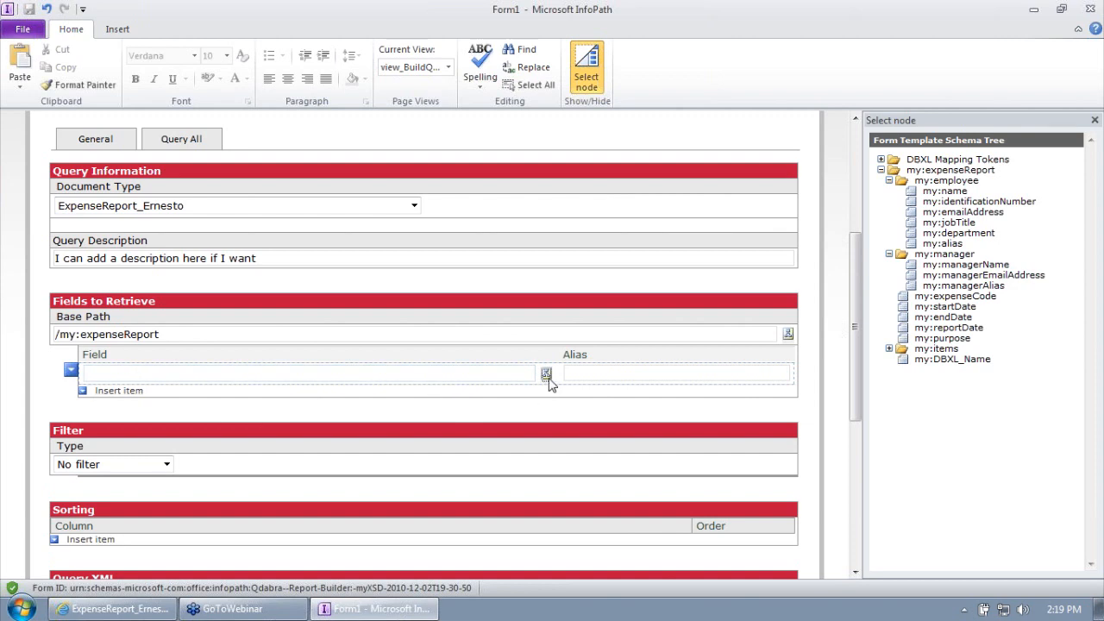
pyautogui.click(881, 170)
pyautogui.click(890, 180)
pyautogui.click(943, 191)
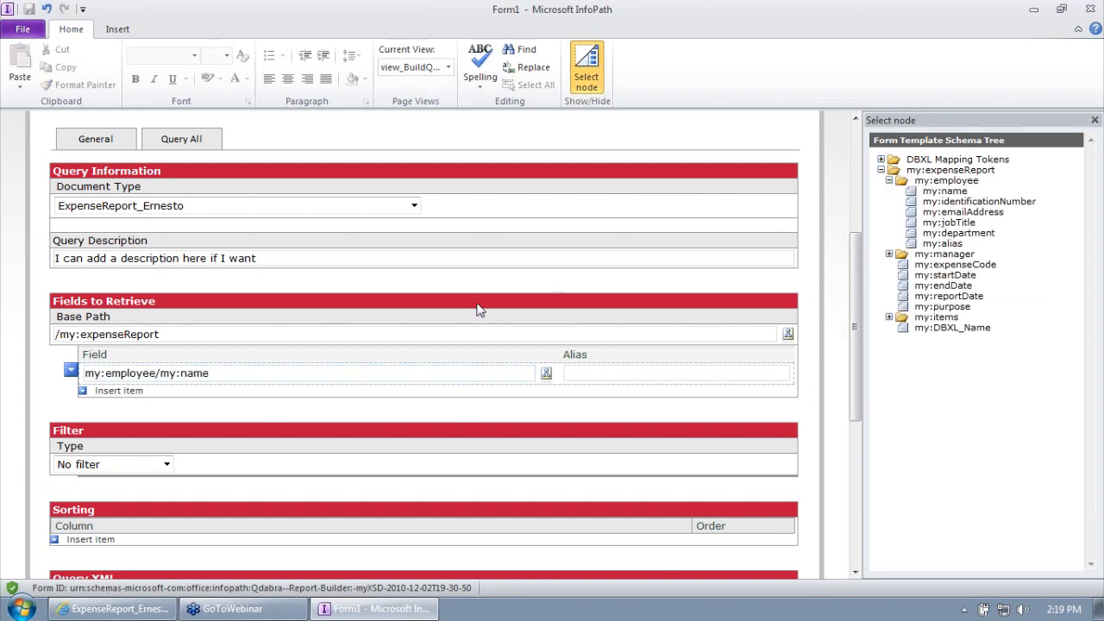
# Step: Add my:manager/my:managerName and my:expenseCode to the fields to retrieve
pyautogui.click(130, 391)
pyautogui.click(546, 396)
pyautogui.click(890, 254)
pyautogui.click(962, 265)
pyautogui.click(132, 416)
pyautogui.click(546, 418)
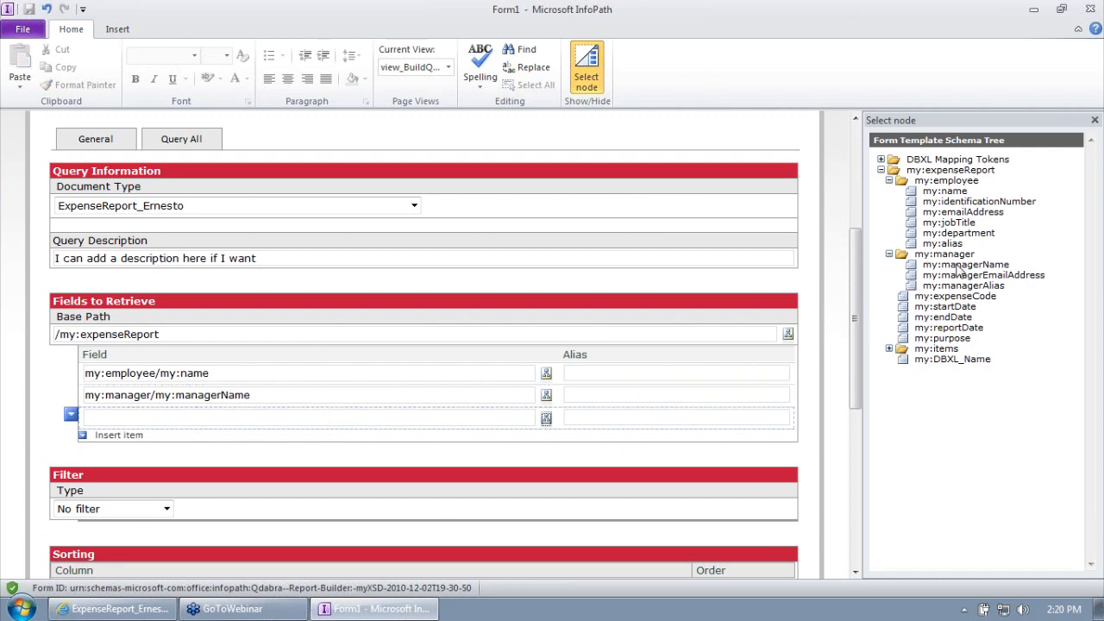
pyautogui.click(958, 296)
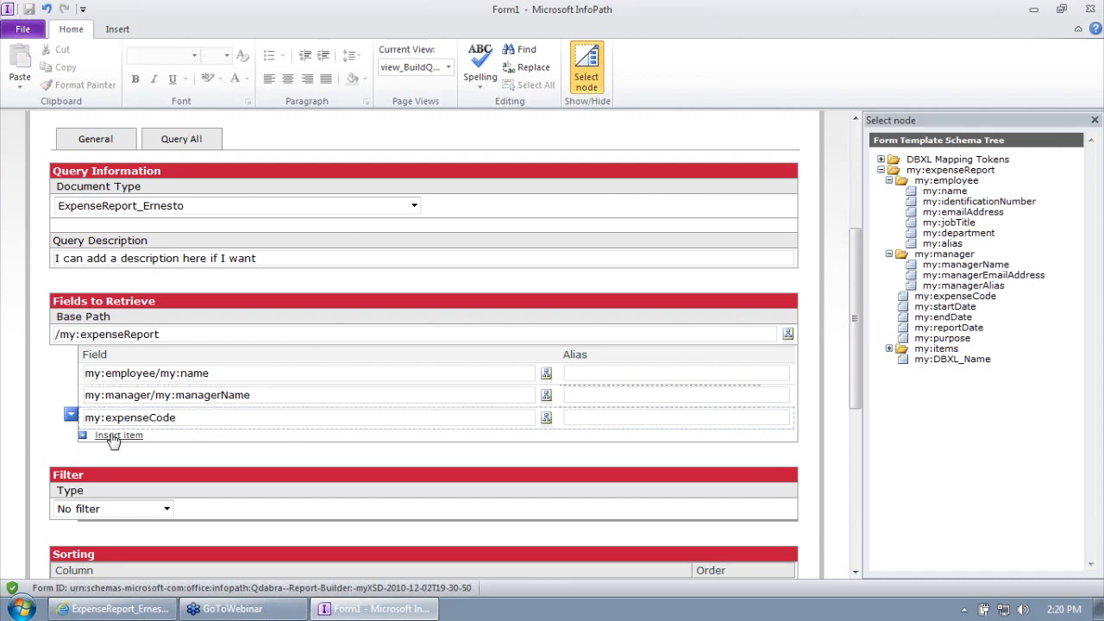
# Step: Add my:purpose and my:items/my:total to the fields to retrieve
pyautogui.click(119, 435)
pyautogui.click(546, 439)
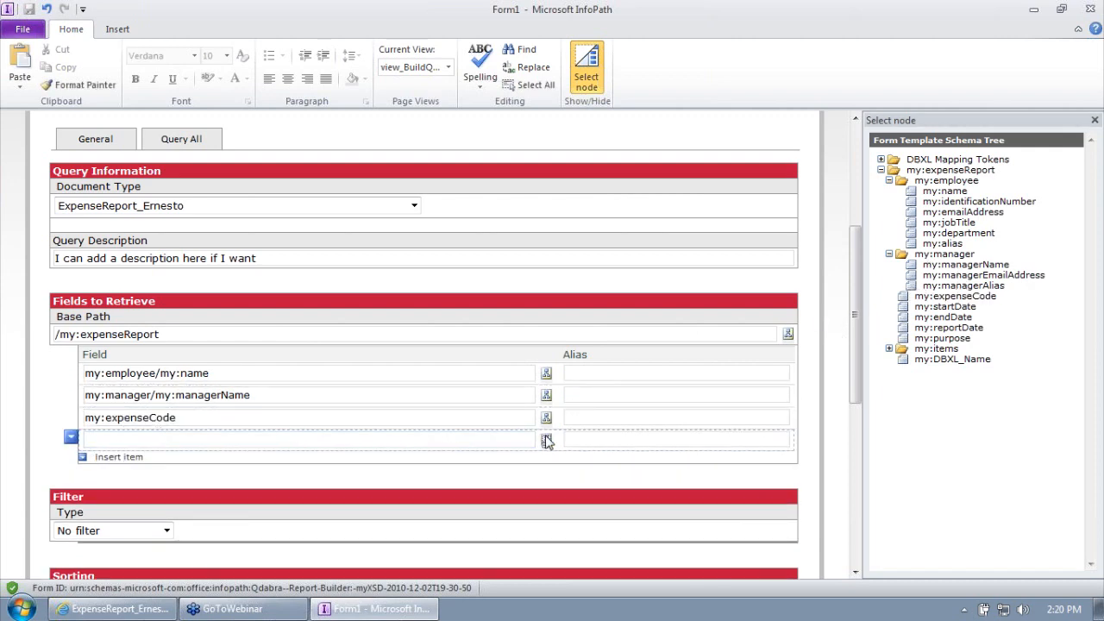
pyautogui.click(923, 338)
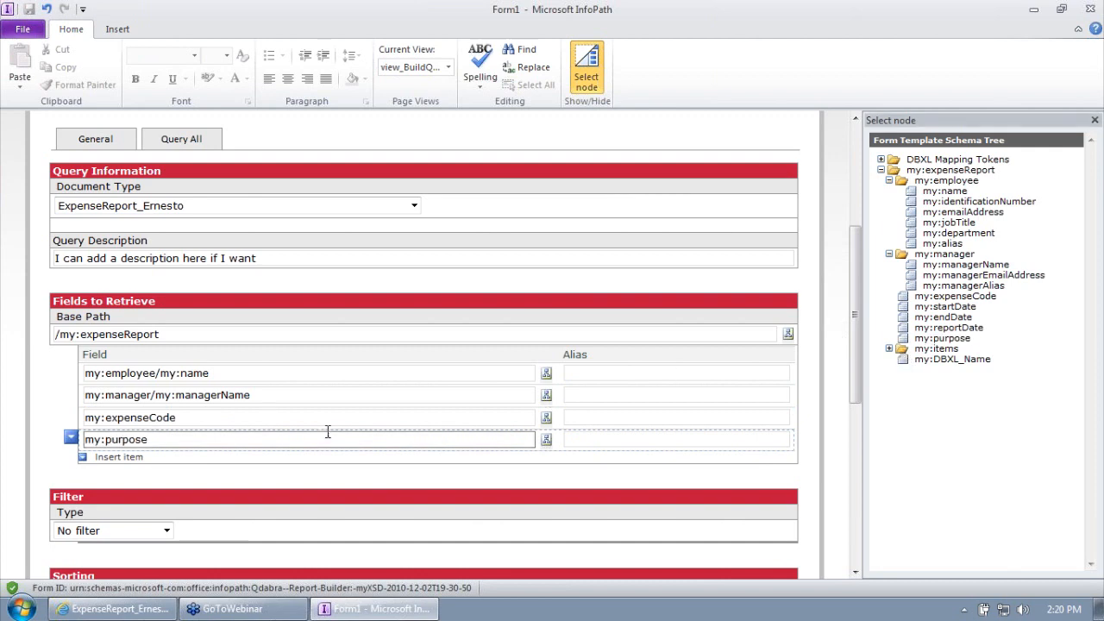
pyautogui.click(142, 457)
pyautogui.click(546, 462)
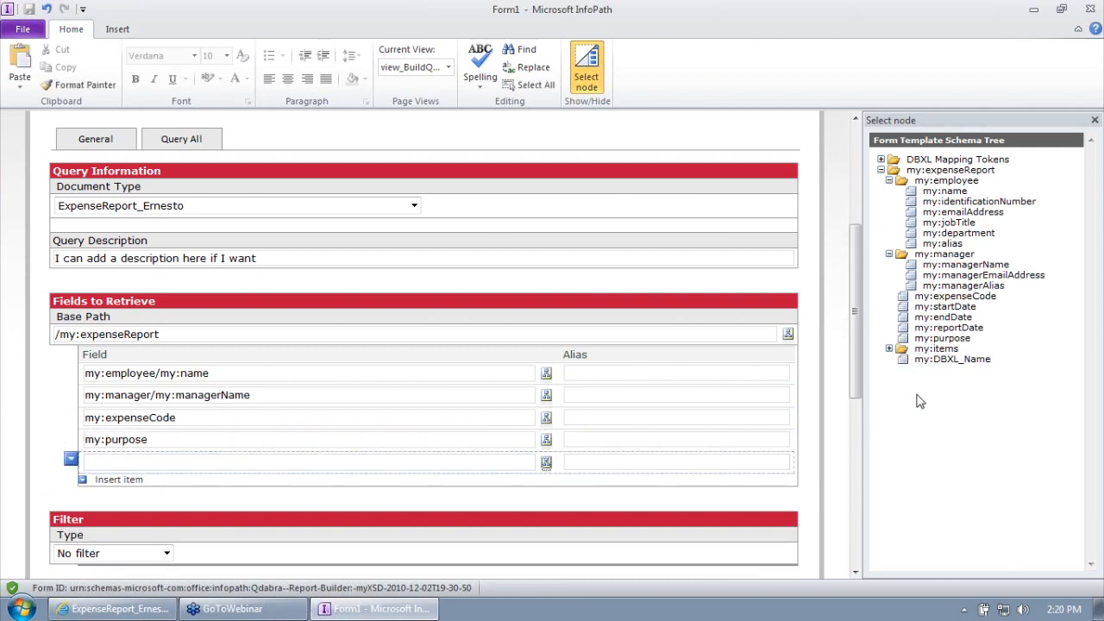
pyautogui.click(889, 349)
pyautogui.click(940, 381)
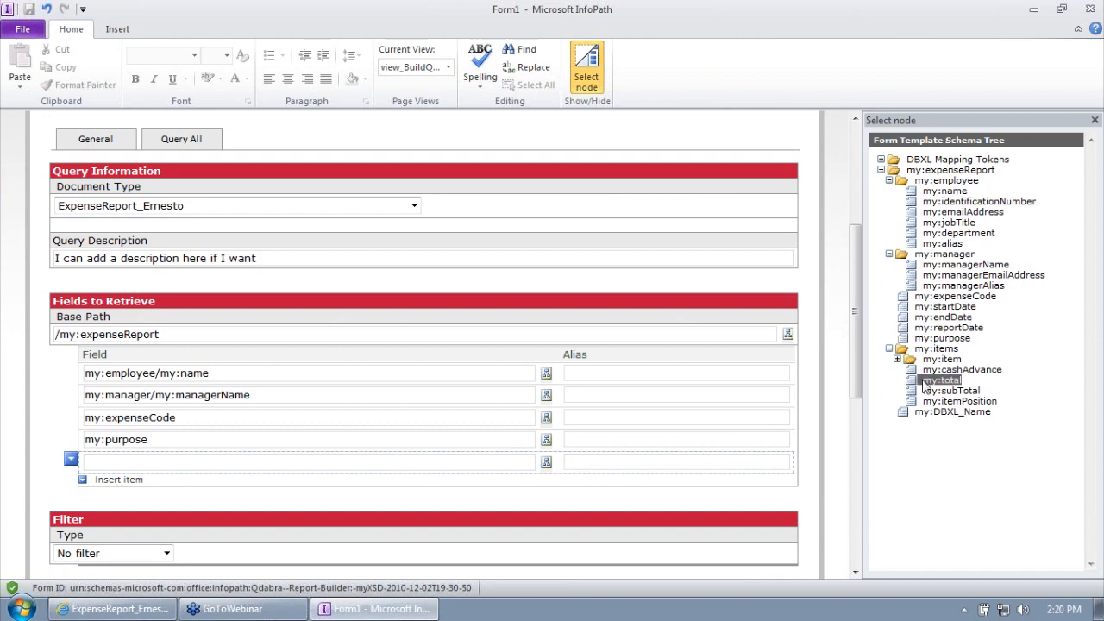
# Step: Give the employee name field the alias EmployeeName and the manager name field the alias ManagerName
pyautogui.click(645, 372)
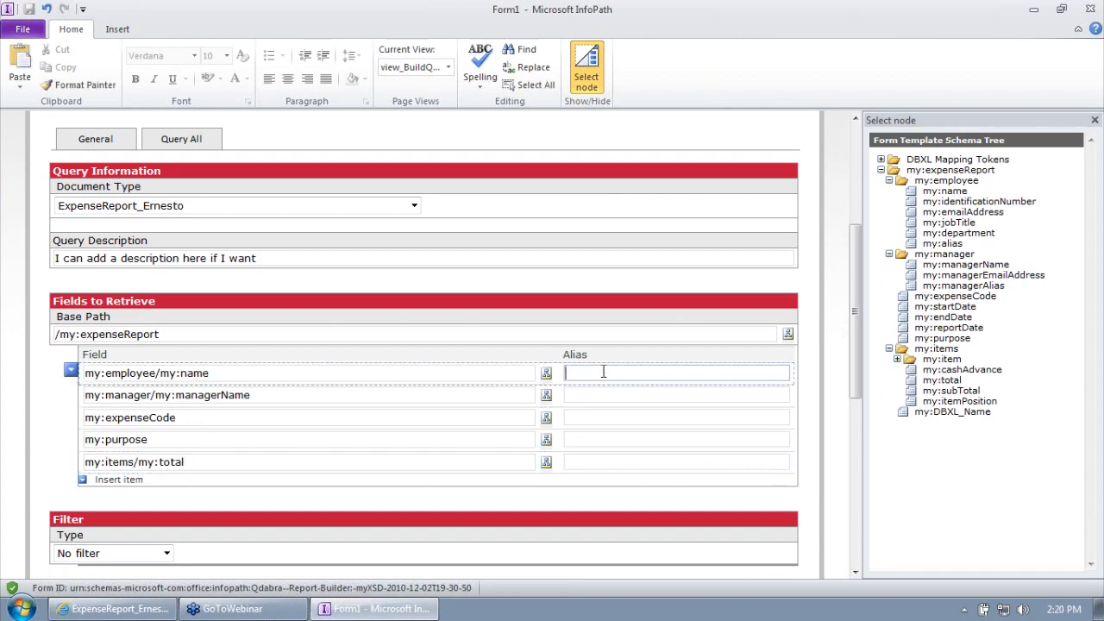
pyautogui.moveTo(213, 373); pyautogui.dragTo(75, 374)
pyautogui.moveTo(292, 396); pyautogui.dragTo(104, 397)
pyautogui.click(217, 399)
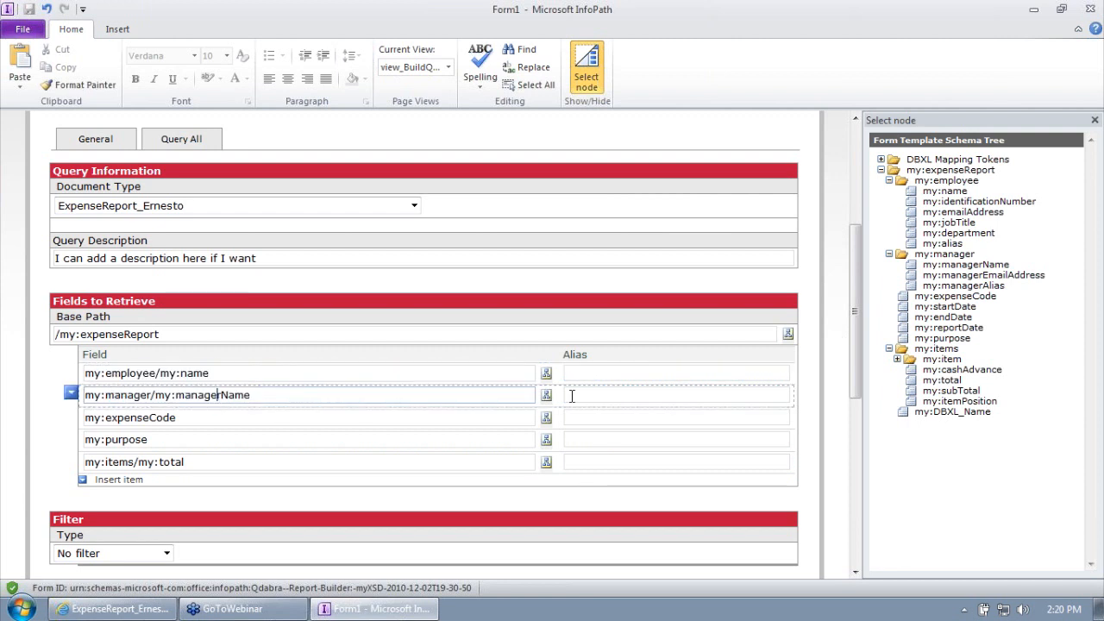
pyautogui.click(595, 372)
pyautogui.write('EmployeeName')
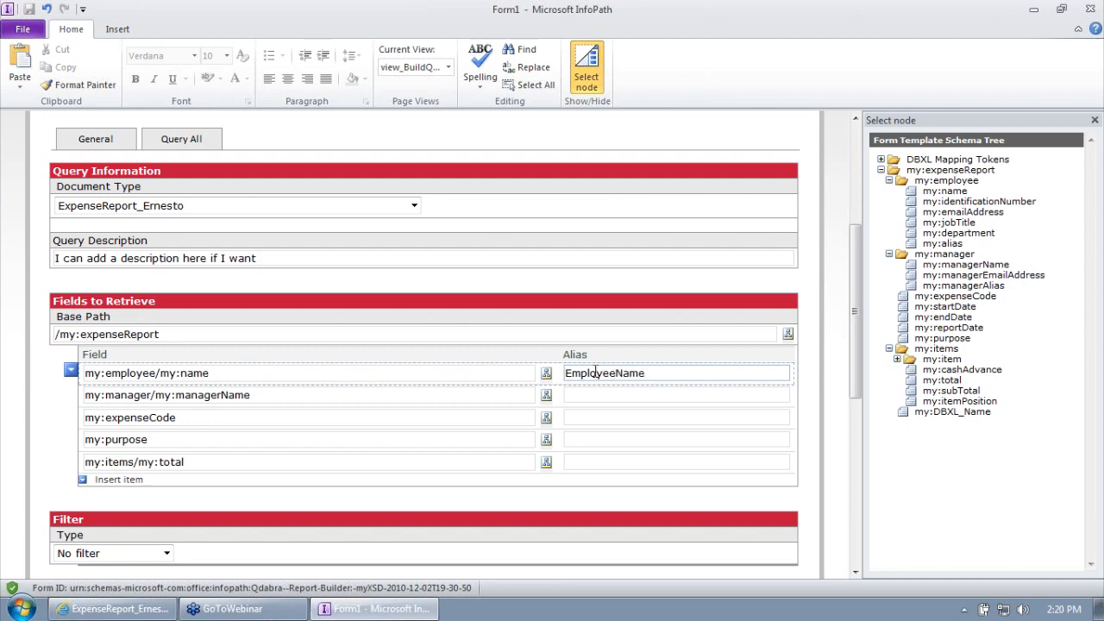
pyautogui.click(602, 394)
pyautogui.write('ManagerName')
# Step: Set the aliases ExpenseCode, Purpose and DollarTotal for the expense code, purpose and items total fields
pyautogui.click(706, 419)
pyautogui.write('Expe')
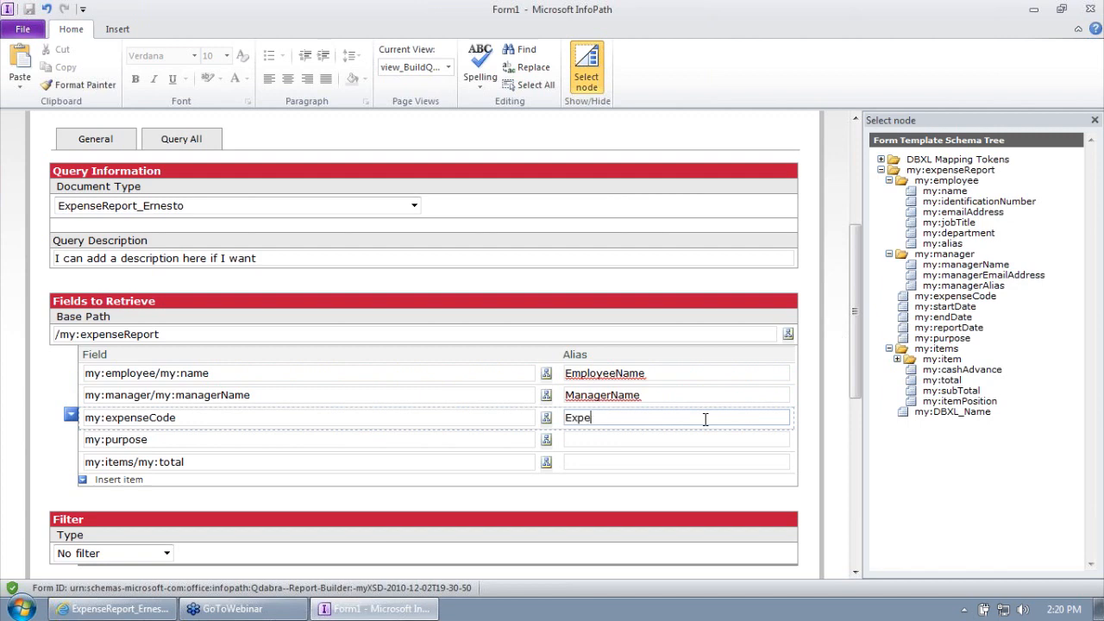
pyautogui.write('nseCode')
pyautogui.click(639, 440)
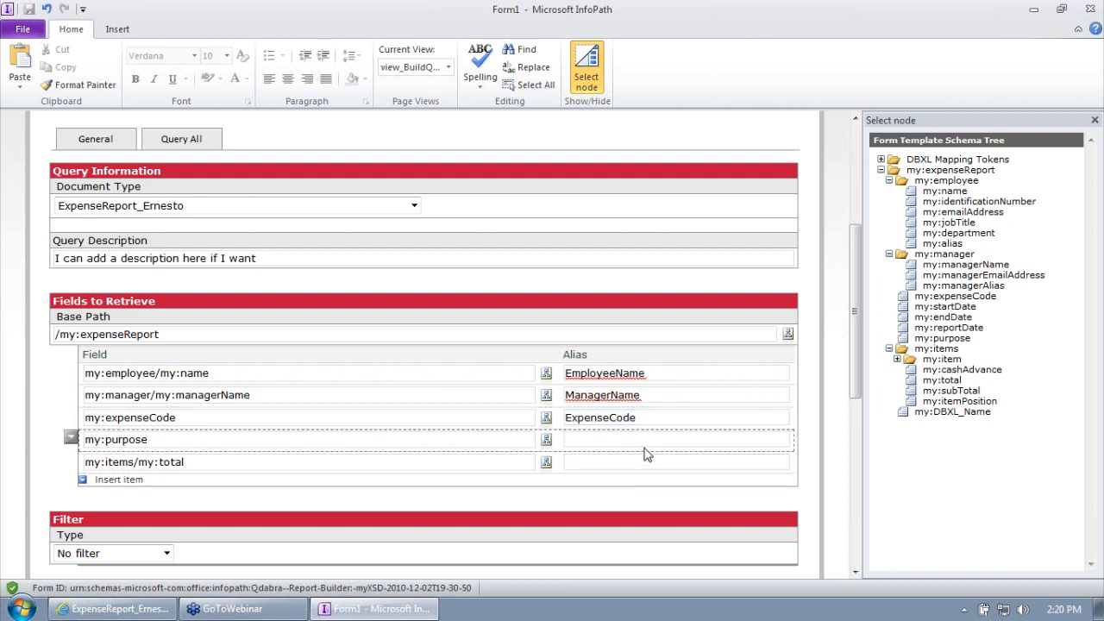
pyautogui.write('Purpose')
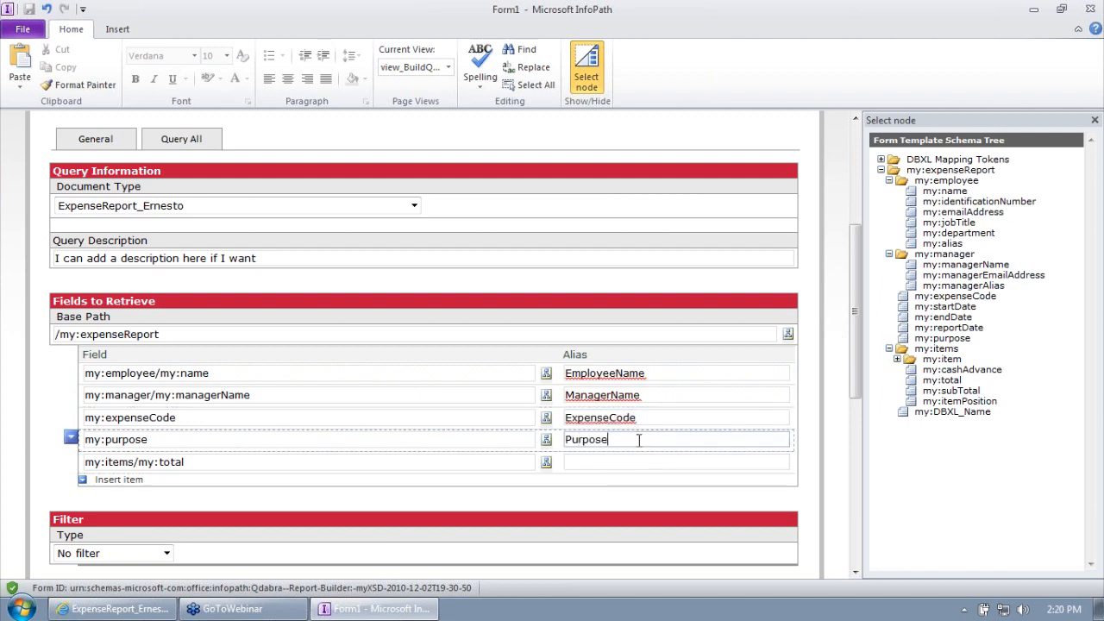
pyautogui.click(619, 463)
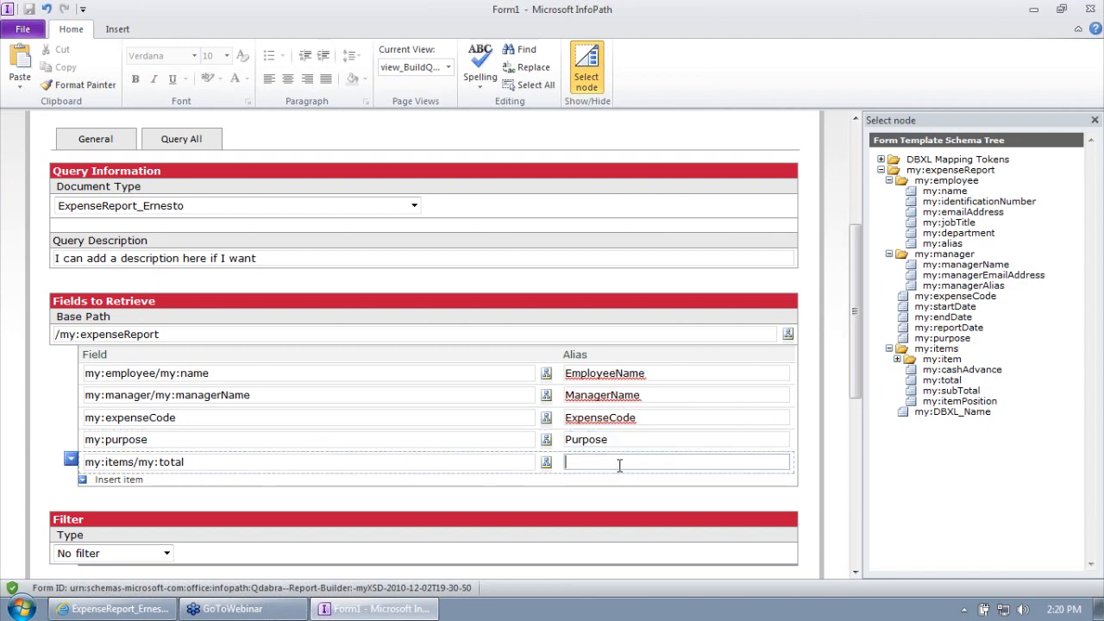
pyautogui.write('DollarTotal')
pyautogui.press('Tab')
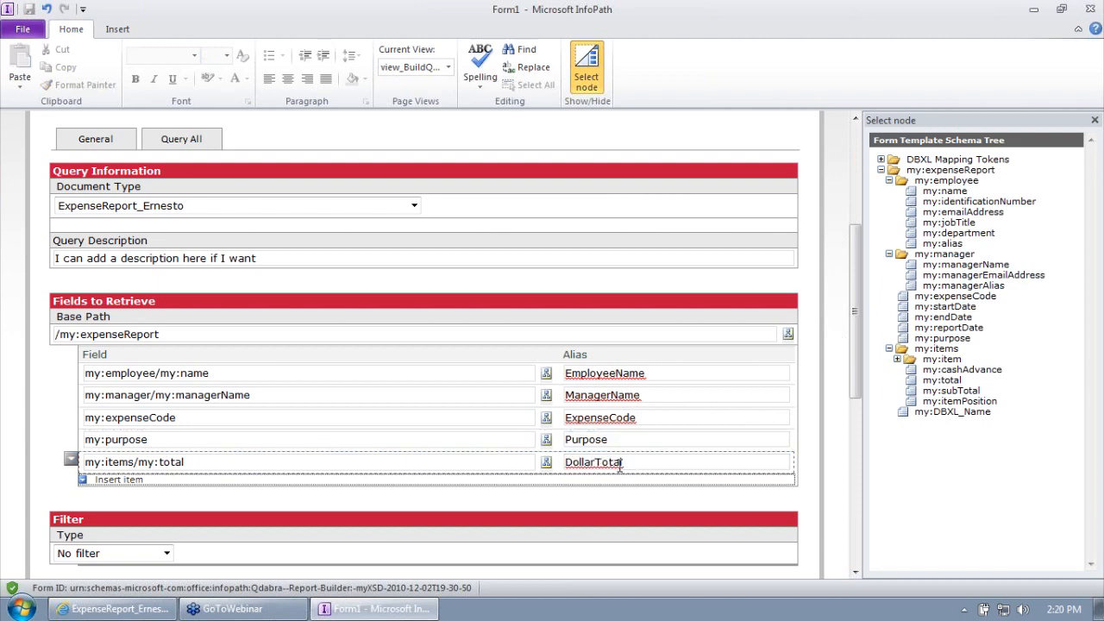
pyautogui.click(693, 415)
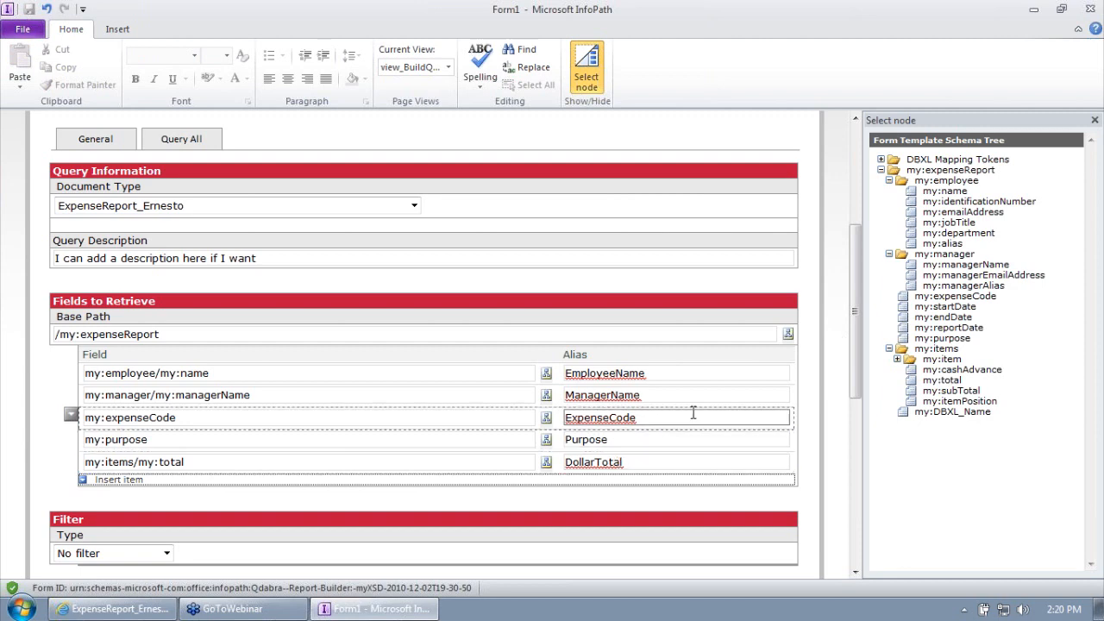
pyautogui.click(736, 401)
# Step: Perform the query with no filter or sorting and expand the returned data for the document type
pyautogui.scroll(-2, 738, 403)
pyautogui.click(735, 401)
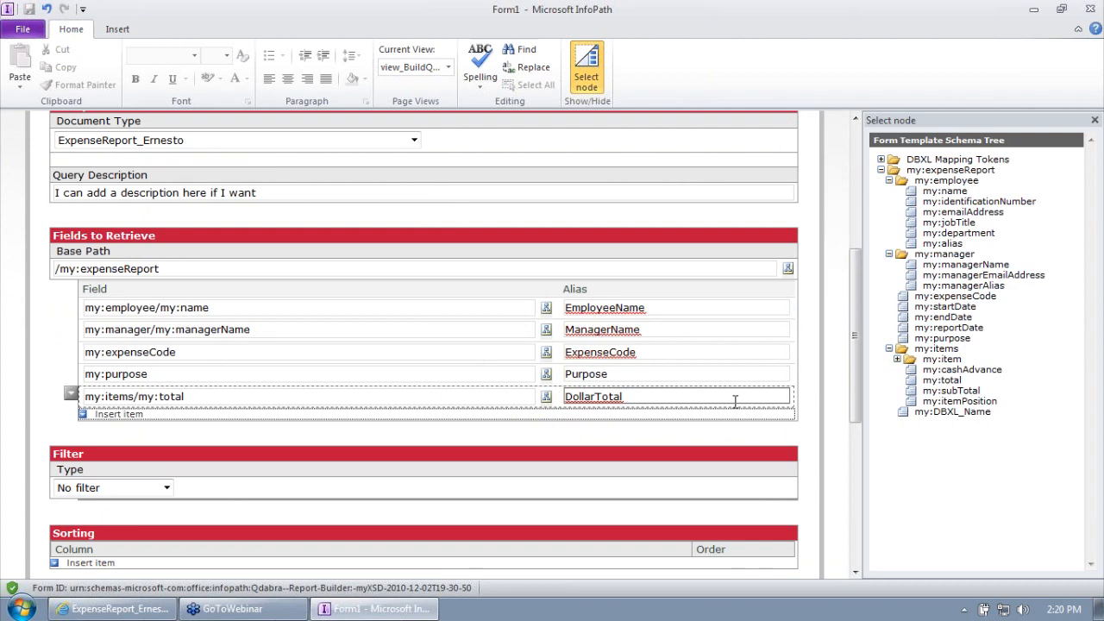
pyautogui.scroll(-4, 735, 403)
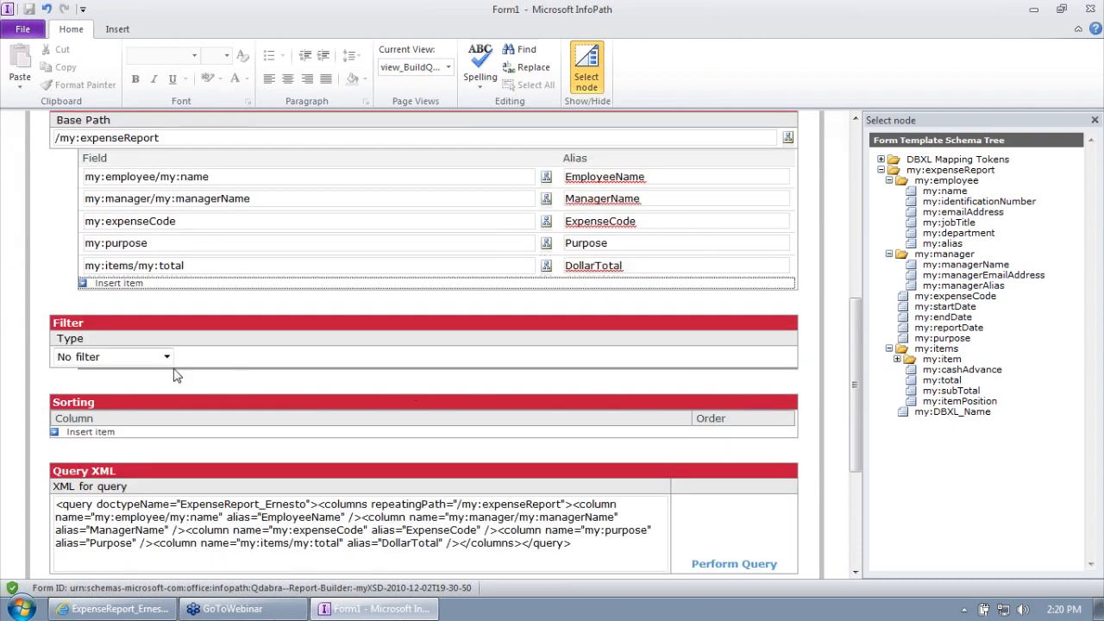
pyautogui.click(142, 364)
pyautogui.click(143, 364)
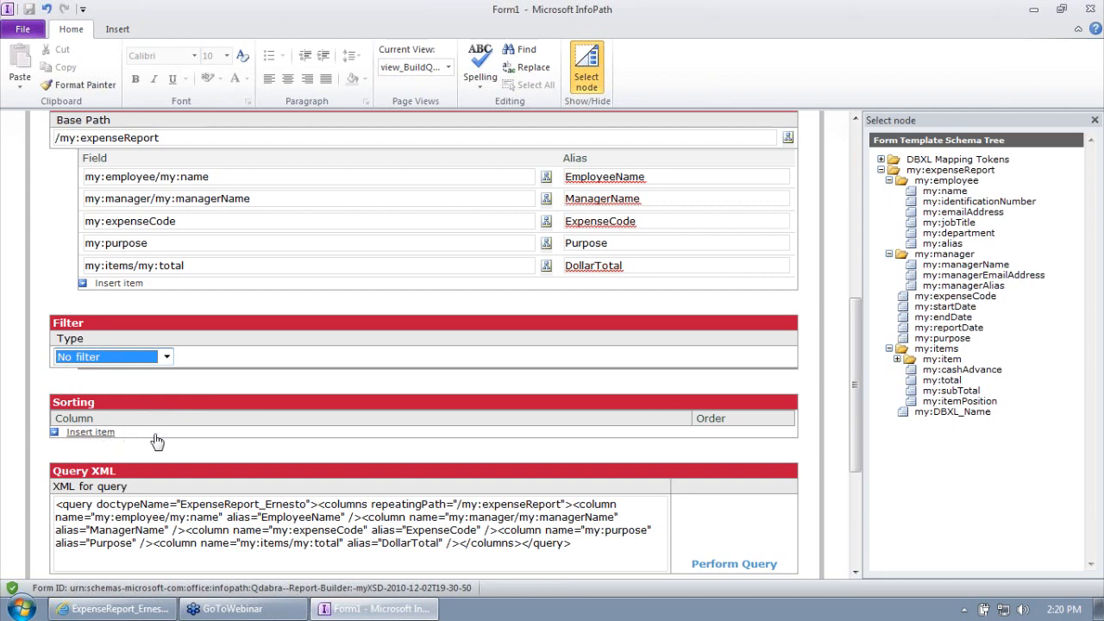
pyautogui.scroll(-2, 388, 464)
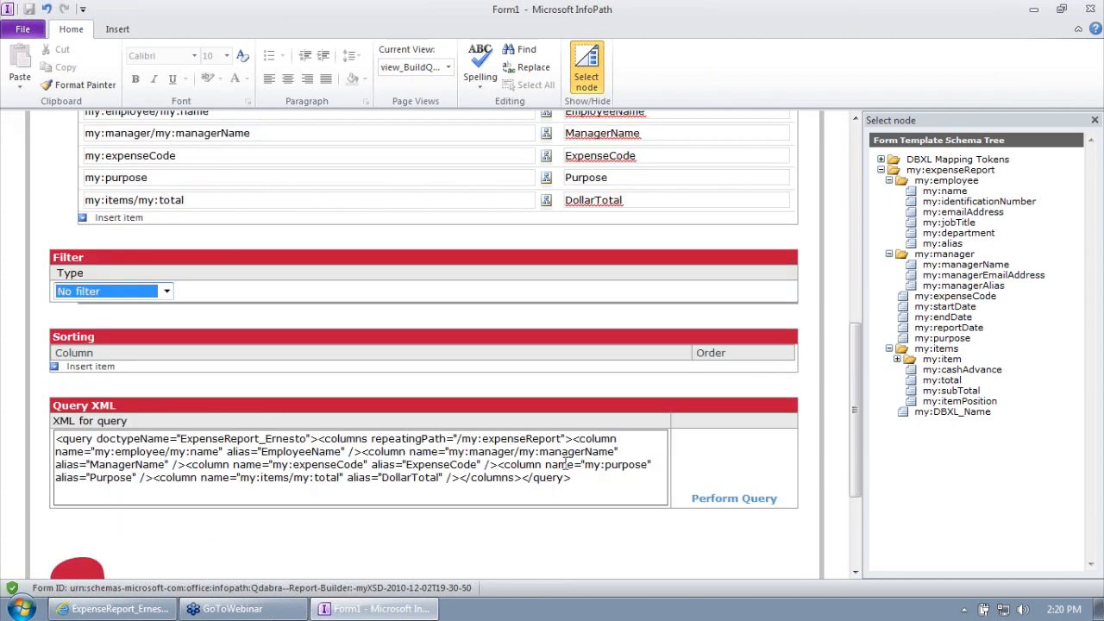
pyautogui.click(737, 503)
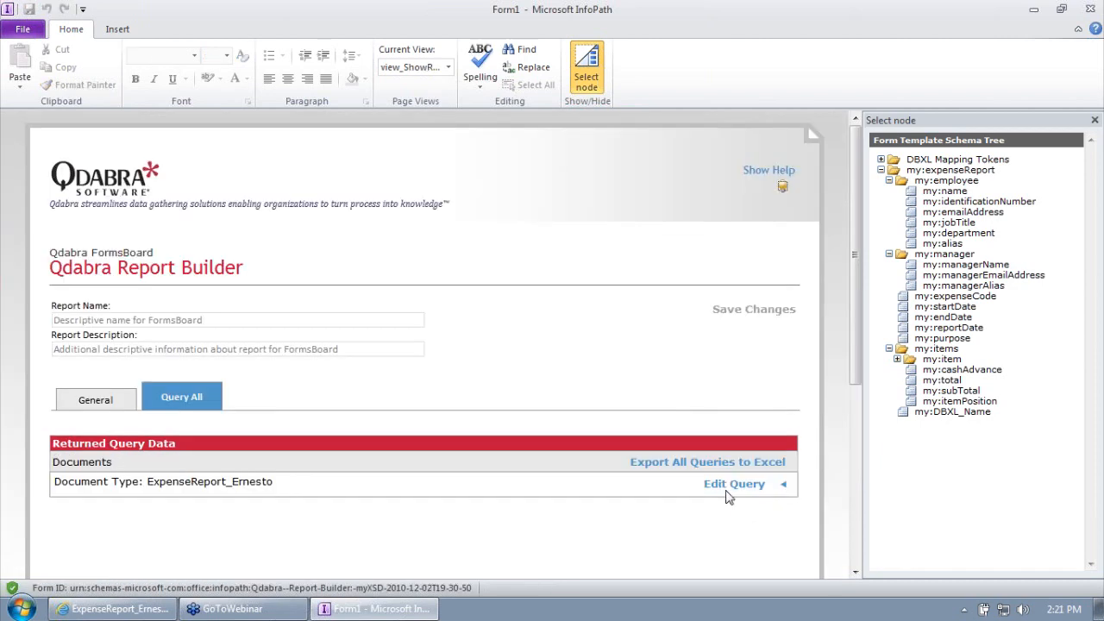
pyautogui.click(786, 485)
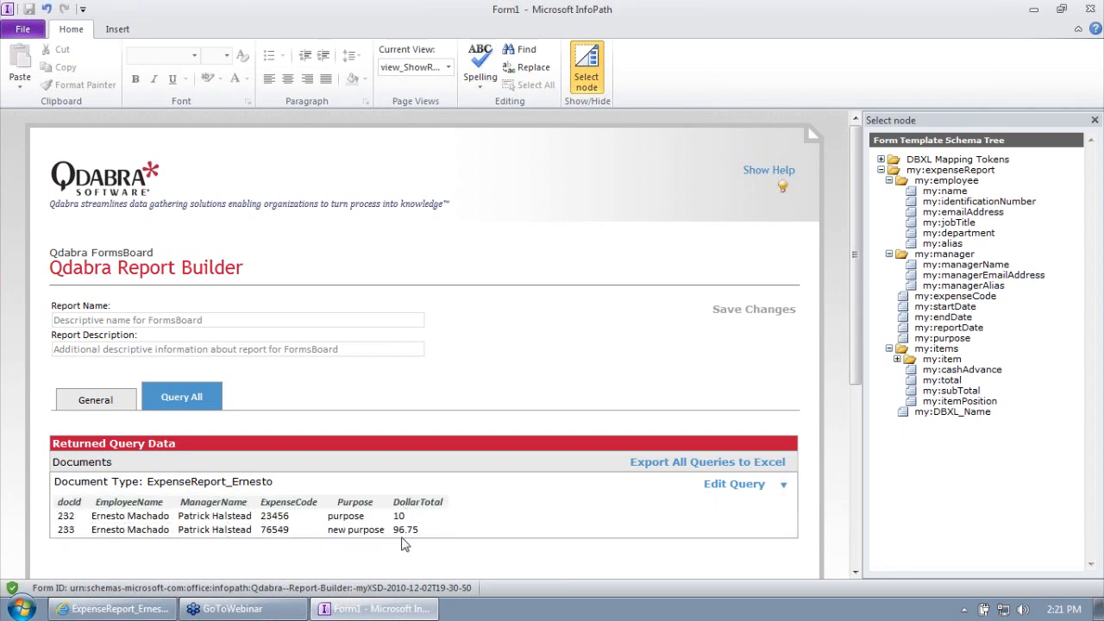
# Step: Export all queries to Excel and autofit the width of every column in the exported sheet
pyautogui.click(678, 466)
pyautogui.click(10, 140)
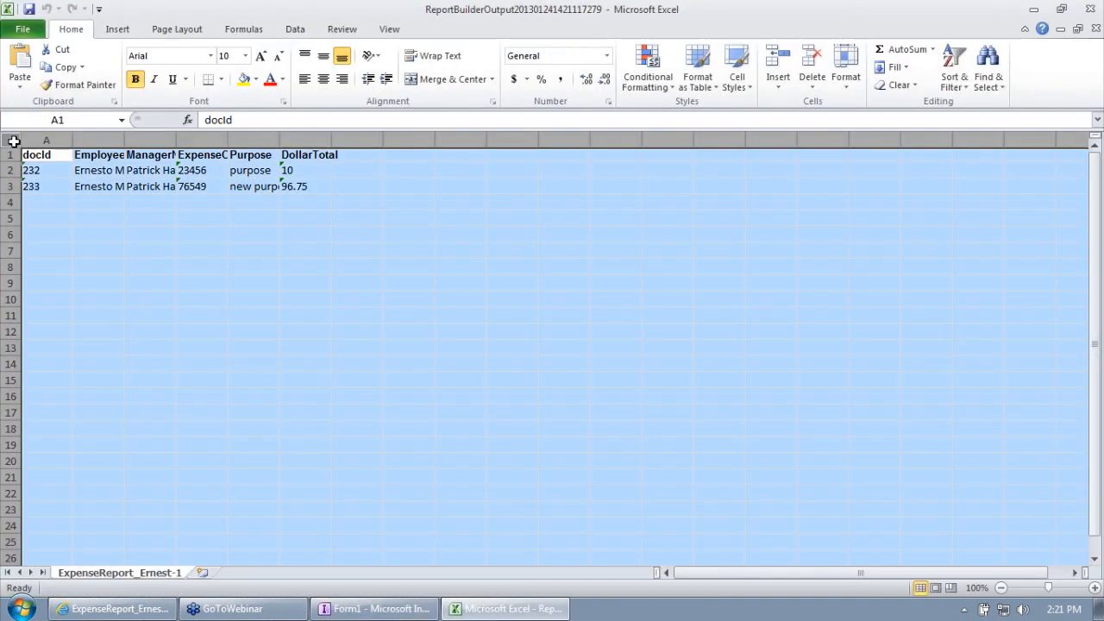
pyautogui.doubleClick(72, 140)
pyautogui.click(191, 203)
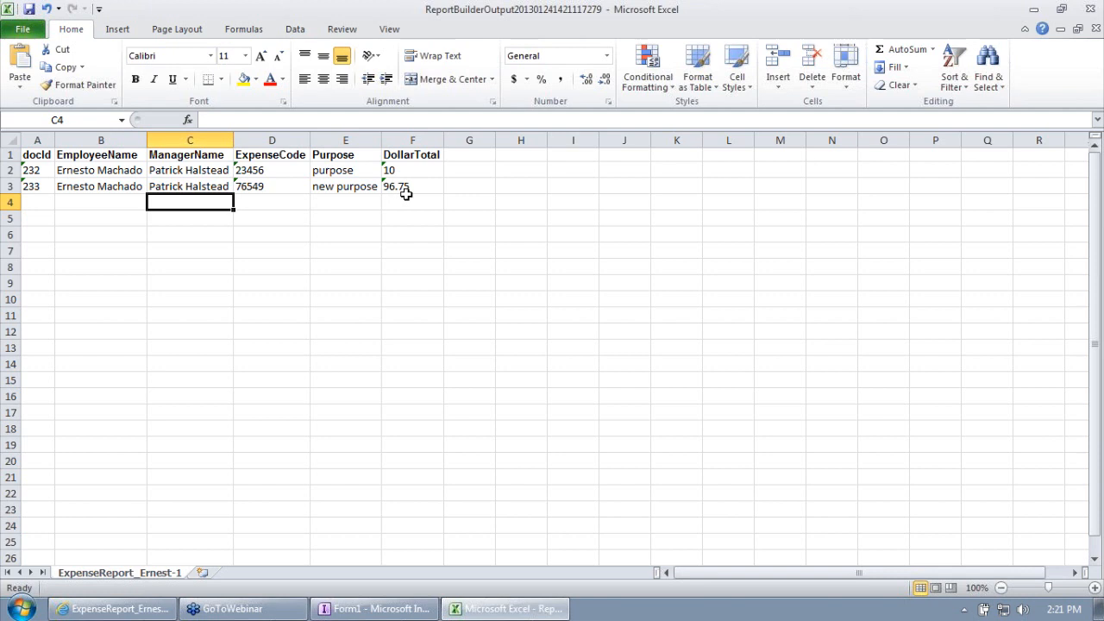
# Step: Examine the exported expense report rows and close the workbook without saving
pyautogui.click(414, 235)
pyautogui.moveTo(394, 189); pyautogui.dragTo(50, 154)
pyautogui.click(392, 278)
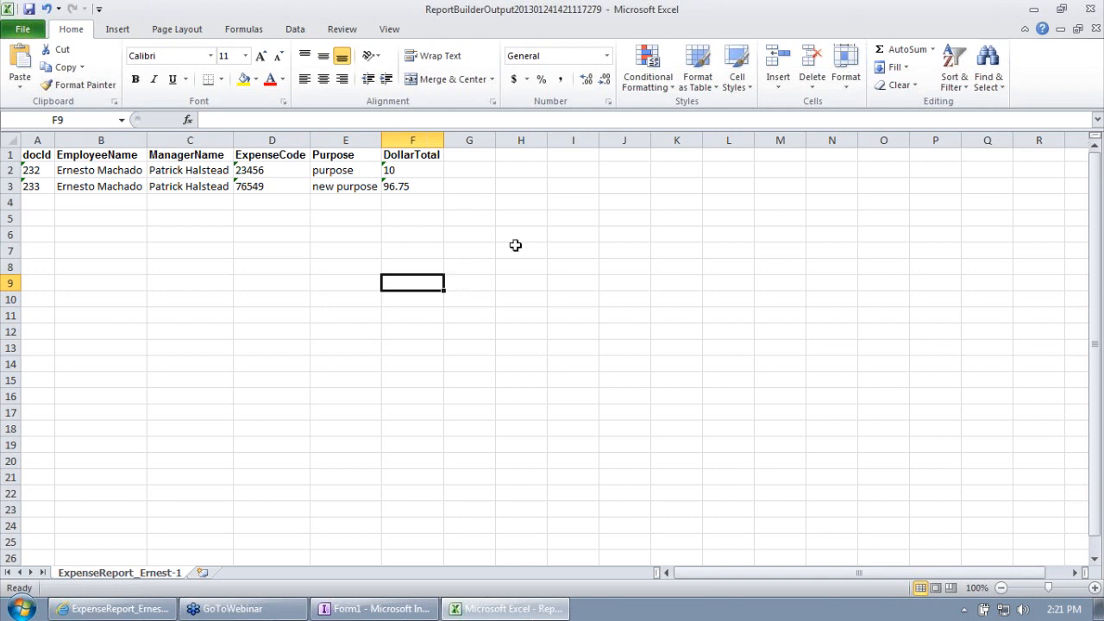
pyautogui.click(1089, 10)
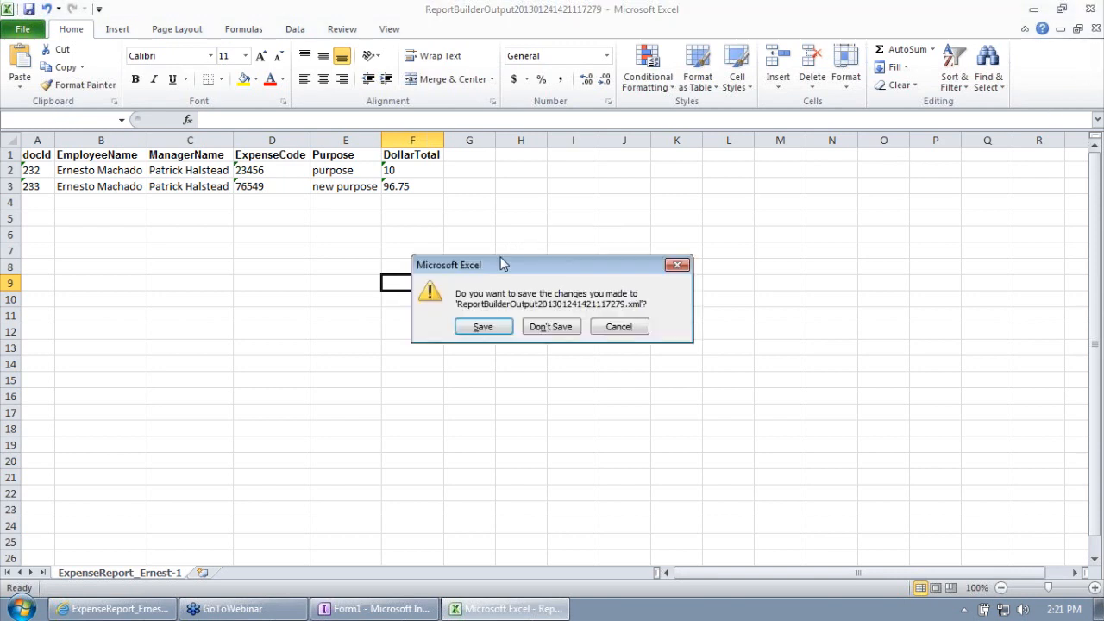
pyautogui.click(550, 327)
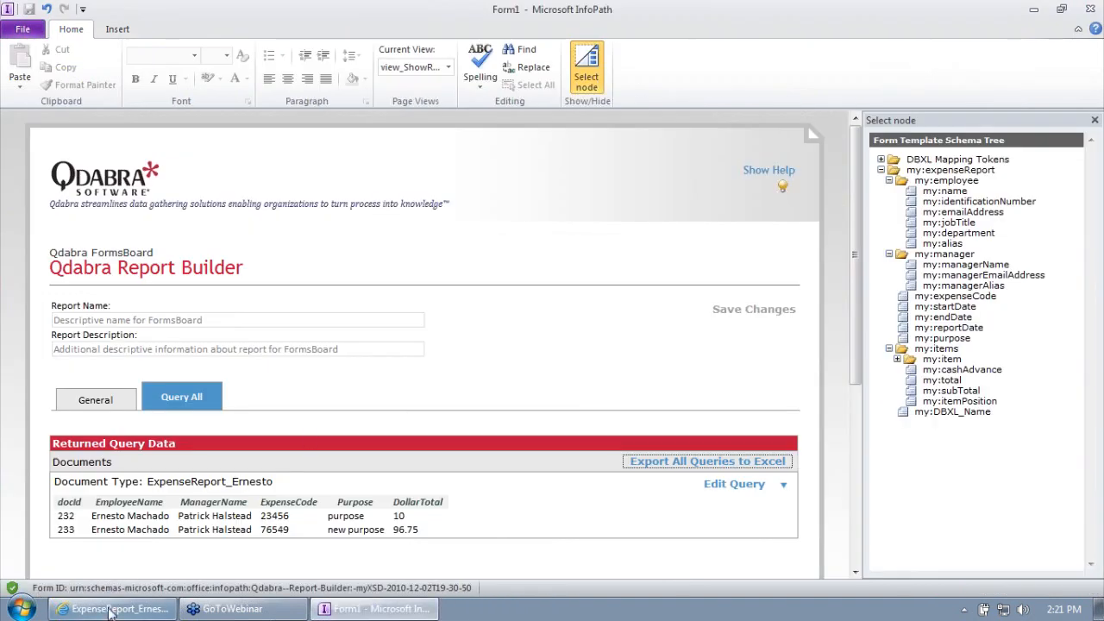
# Step: Switch to the expense report library in Internet Explorer and start a new report with expense code 23456 and business purpose test
pyautogui.click(113, 609)
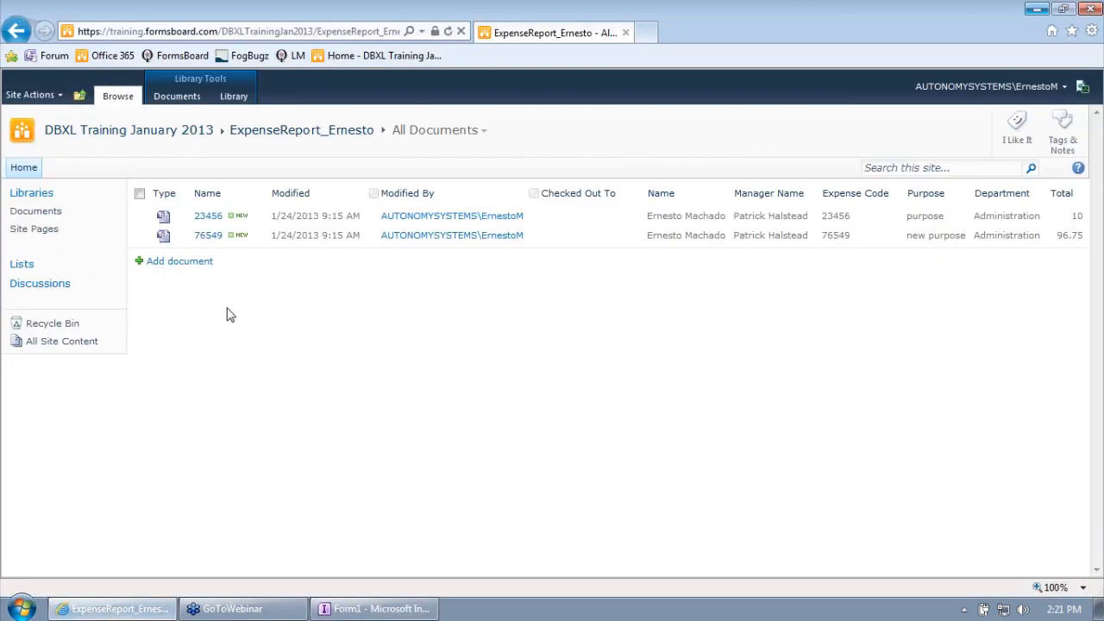
pyautogui.click(180, 262)
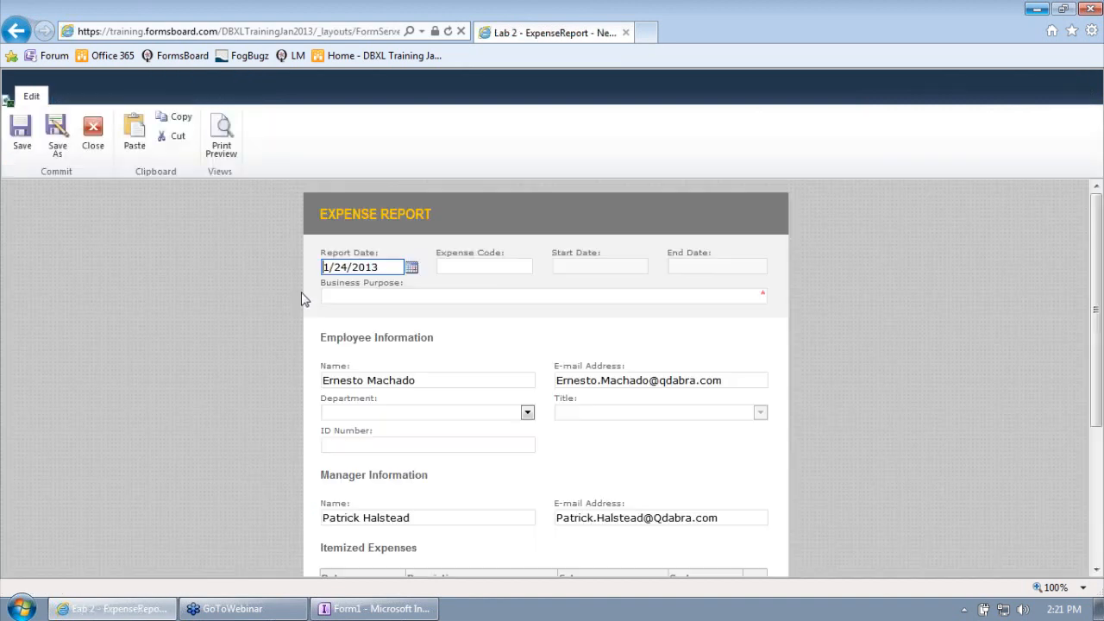
pyautogui.click(441, 268)
pyautogui.write('23456')
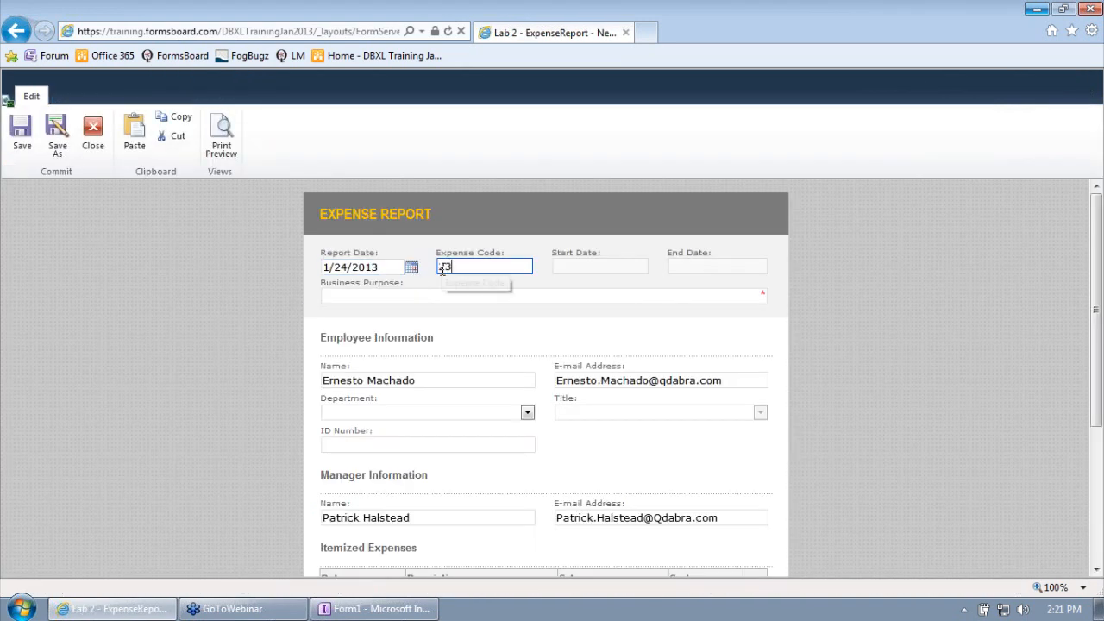
pyautogui.click(459, 296)
pyautogui.write('Test')
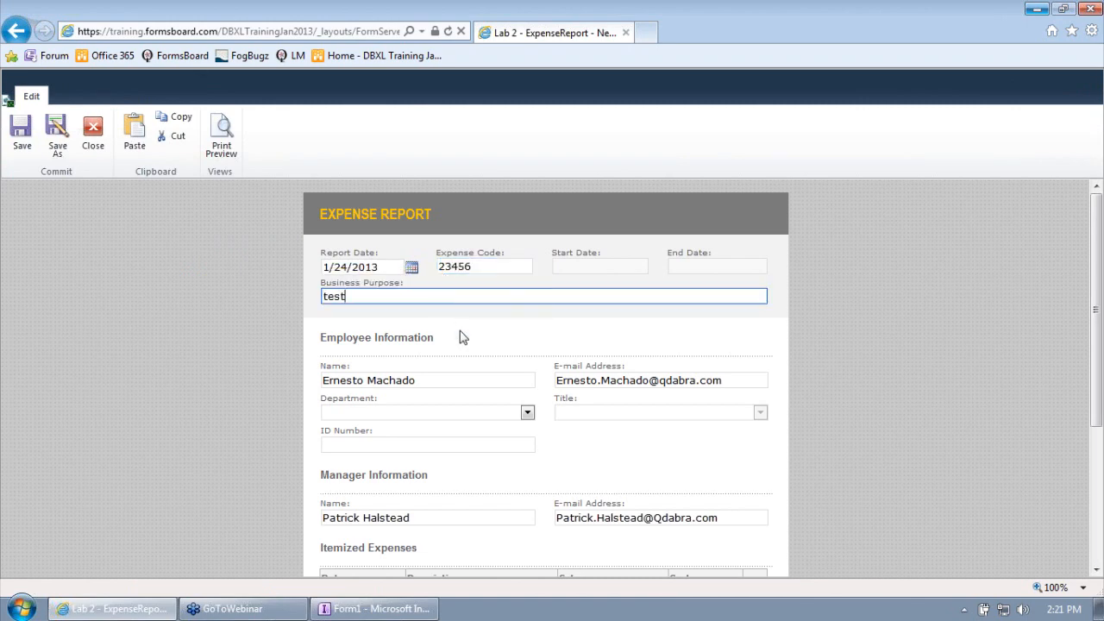
# Step: Enter 1110 as the cost of the itemized expense and submit the expense report
pyautogui.scroll(-5, 388, 353)
pyautogui.click(704, 376)
pyautogui.write('1110')
pyautogui.click(350, 533)
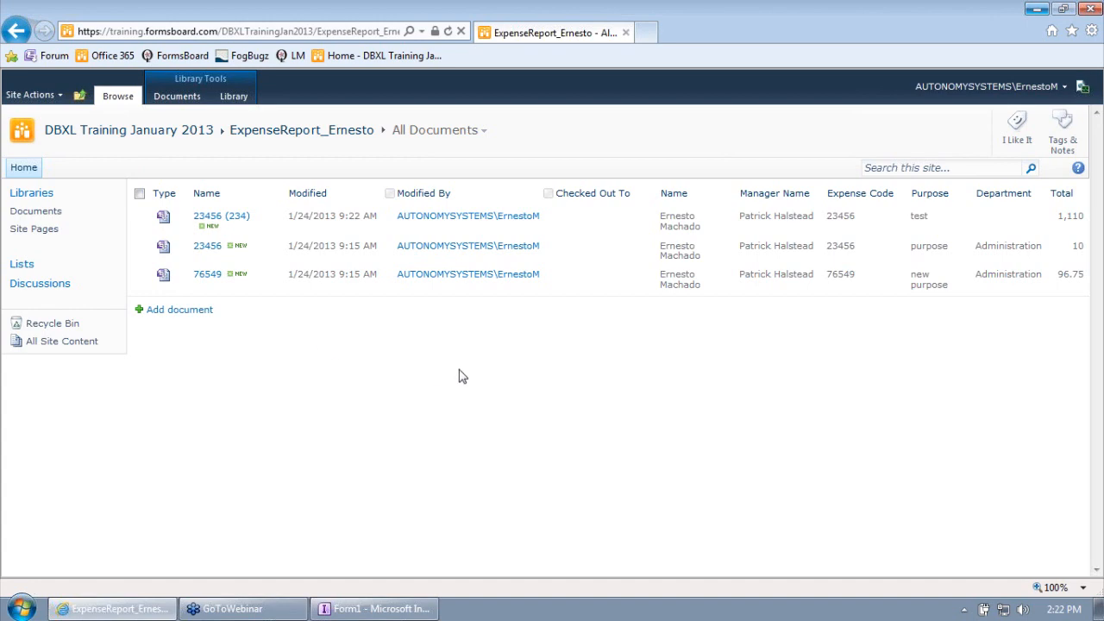
# Step: Return to the Report Builder form in InfoPath, reopen the query for editing and set its filter type to Simple Comparison
pyautogui.click(375, 609)
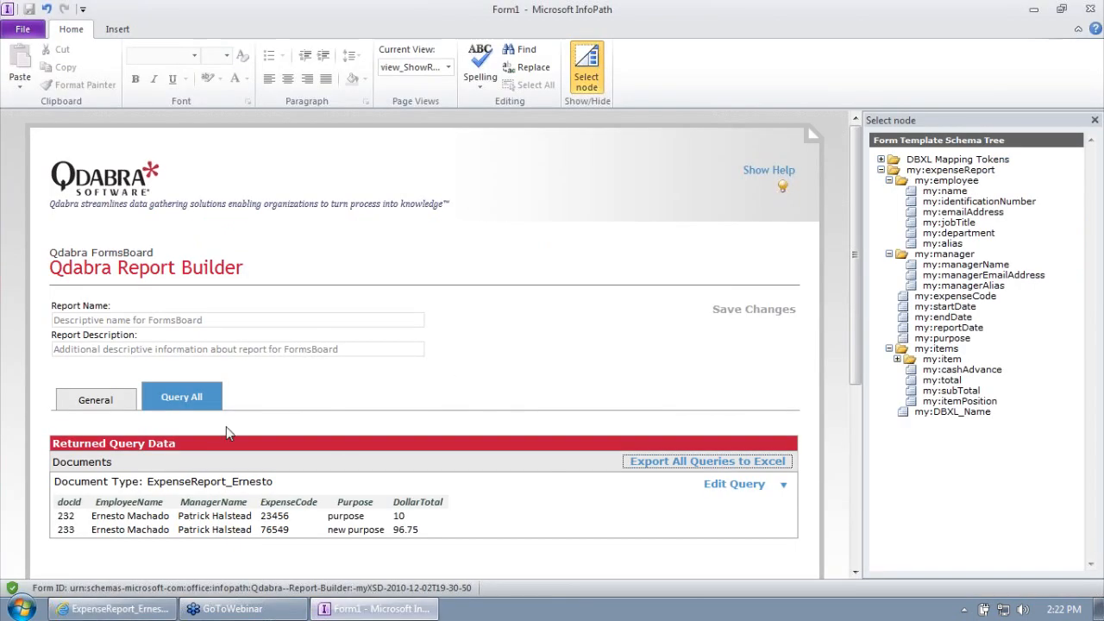
pyautogui.scroll(-5, 806, 417)
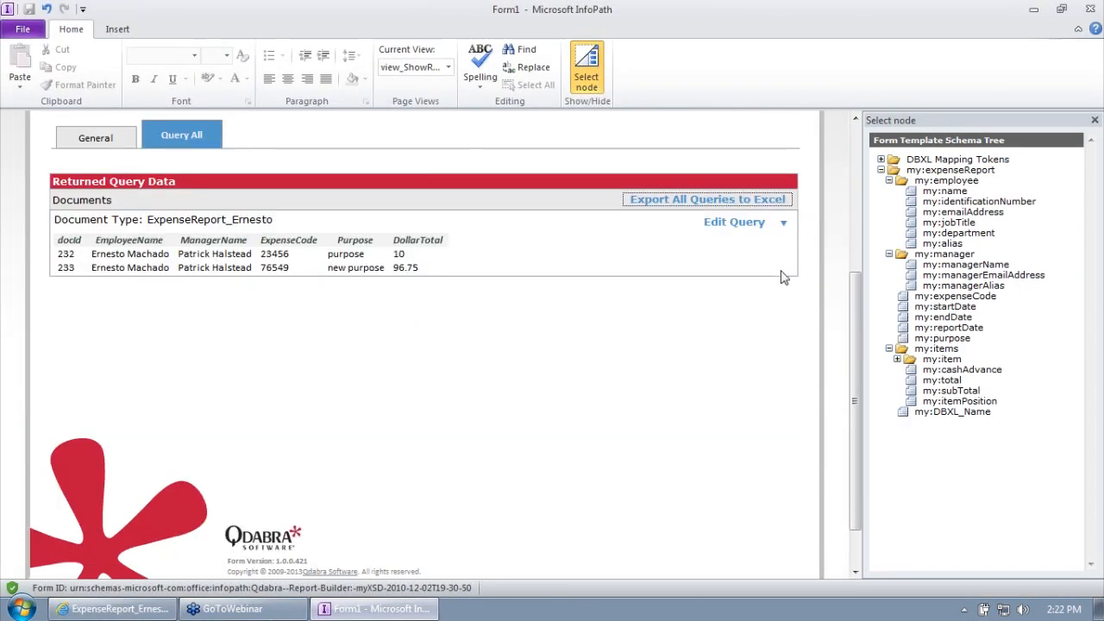
pyautogui.click(734, 224)
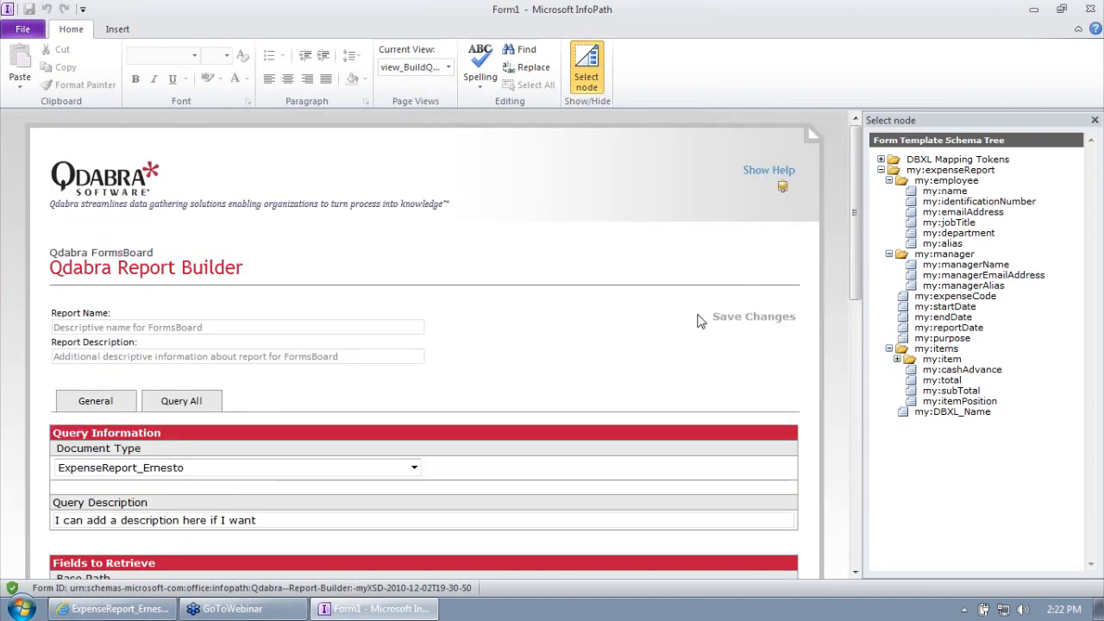
pyautogui.scroll(-3, 693, 318)
pyautogui.scroll(-2, 691, 316)
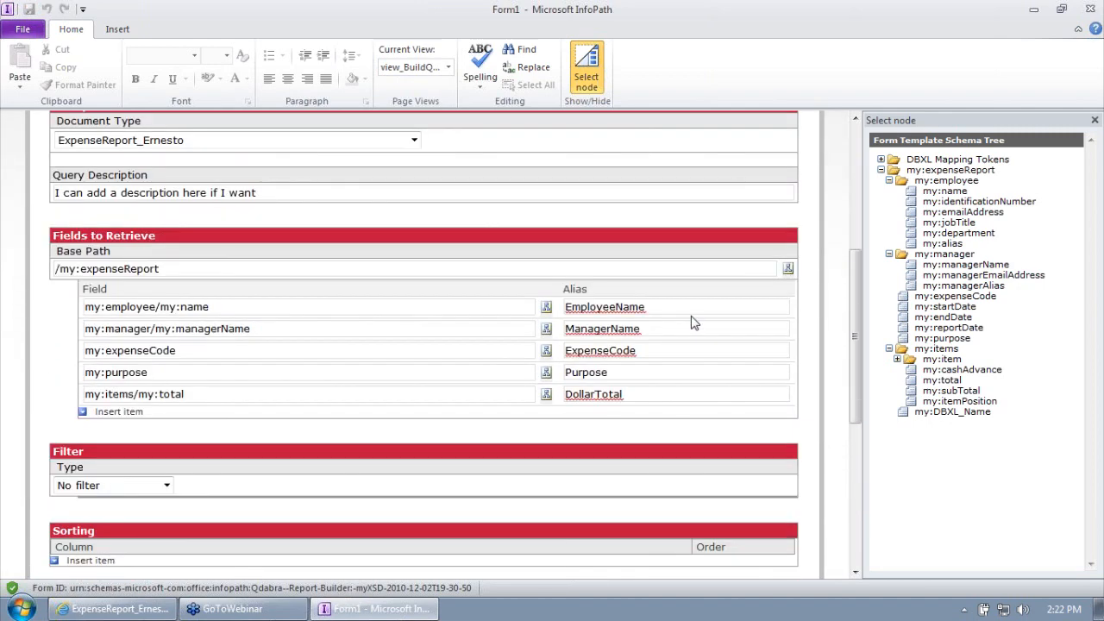
pyautogui.scroll(-2, 692, 321)
pyautogui.scroll(-1, 456, 337)
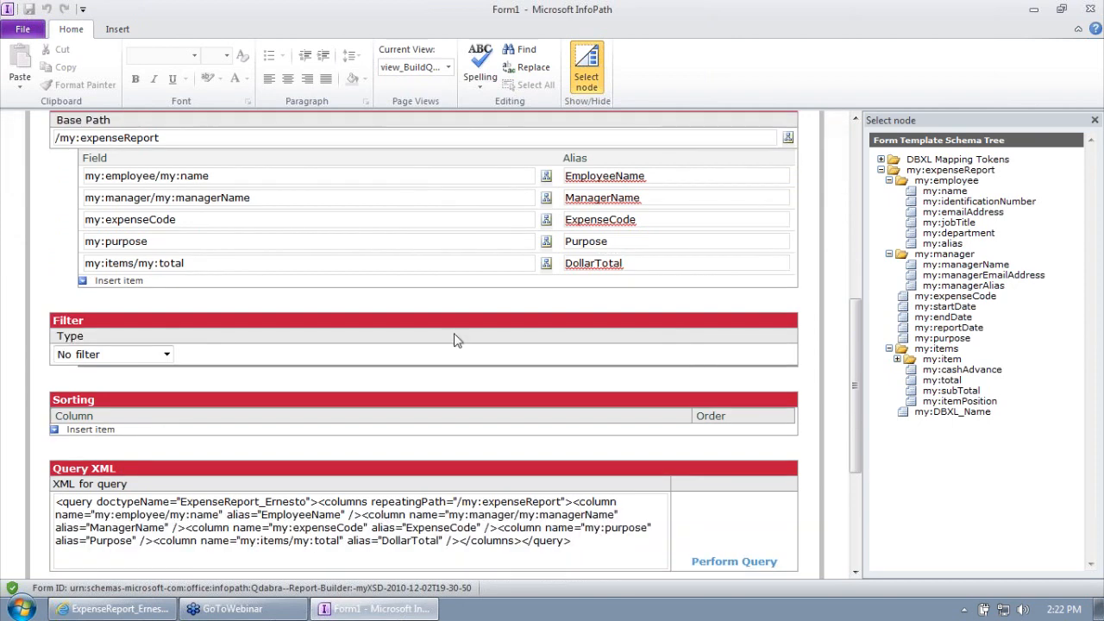
pyautogui.click(110, 356)
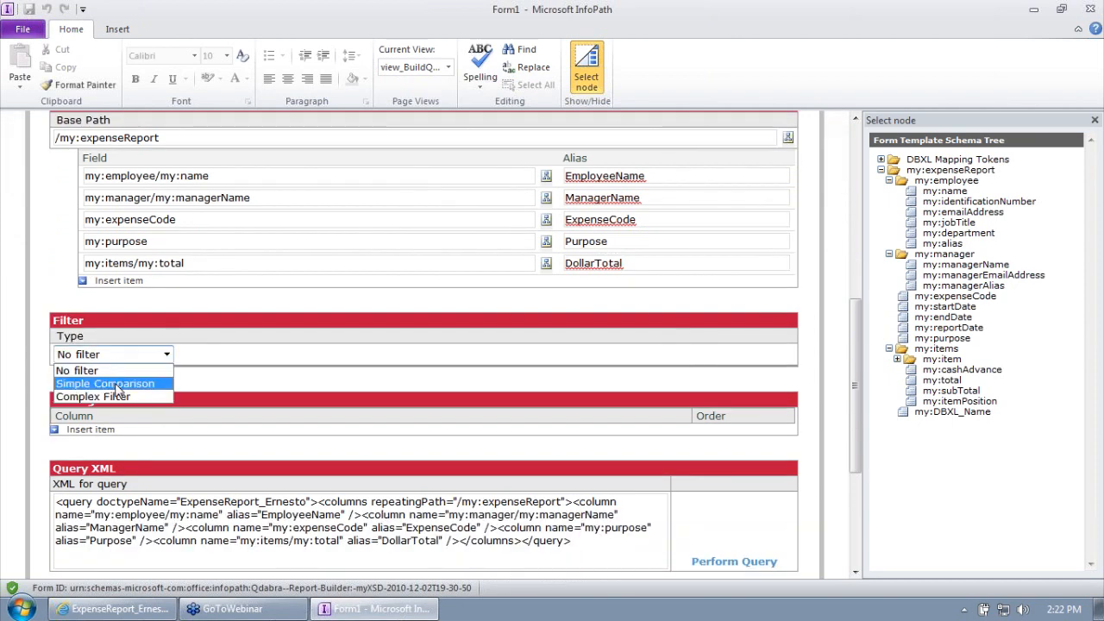
pyautogui.click(118, 386)
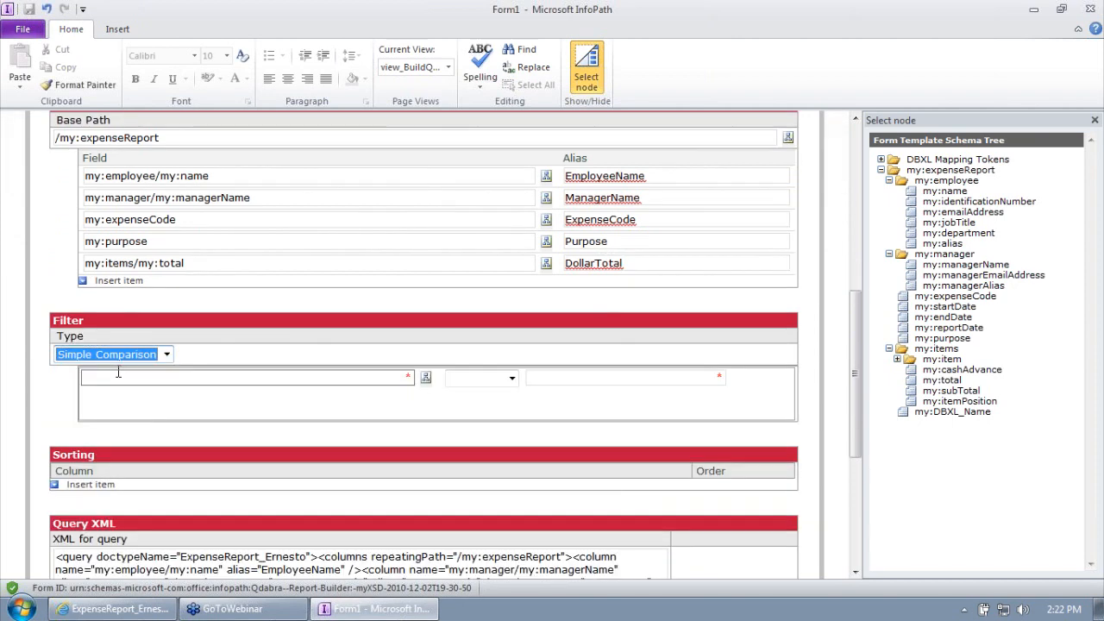
# Step: Define the filter comparison as my:expenseCode = 23456, choosing the field from the form's schema tree
pyautogui.click(426, 380)
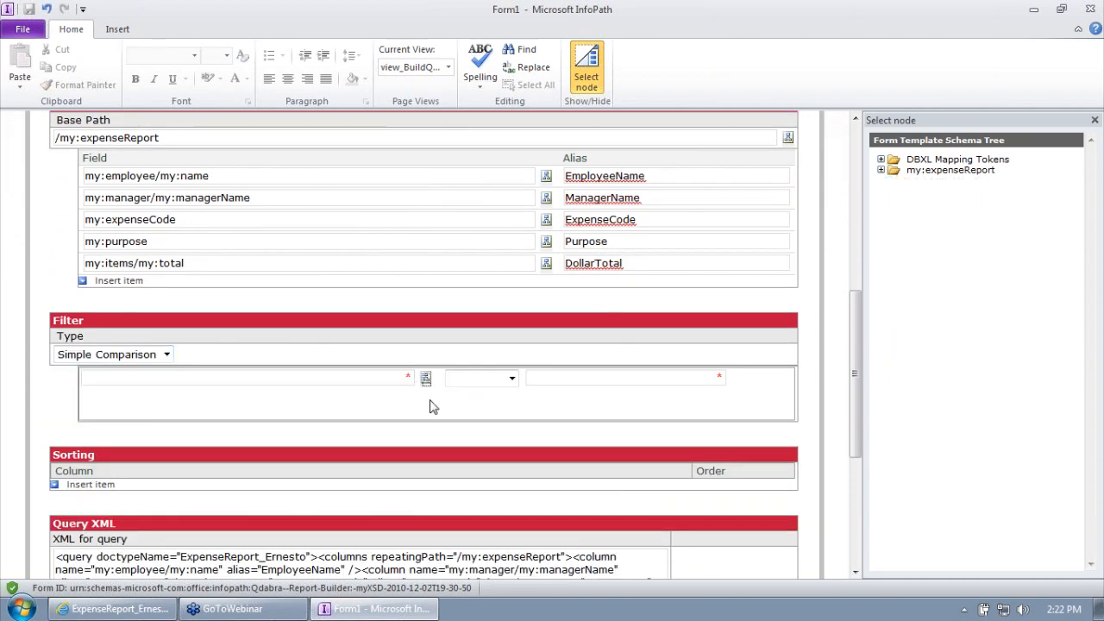
pyautogui.doubleClick(896, 173)
pyautogui.click(915, 202)
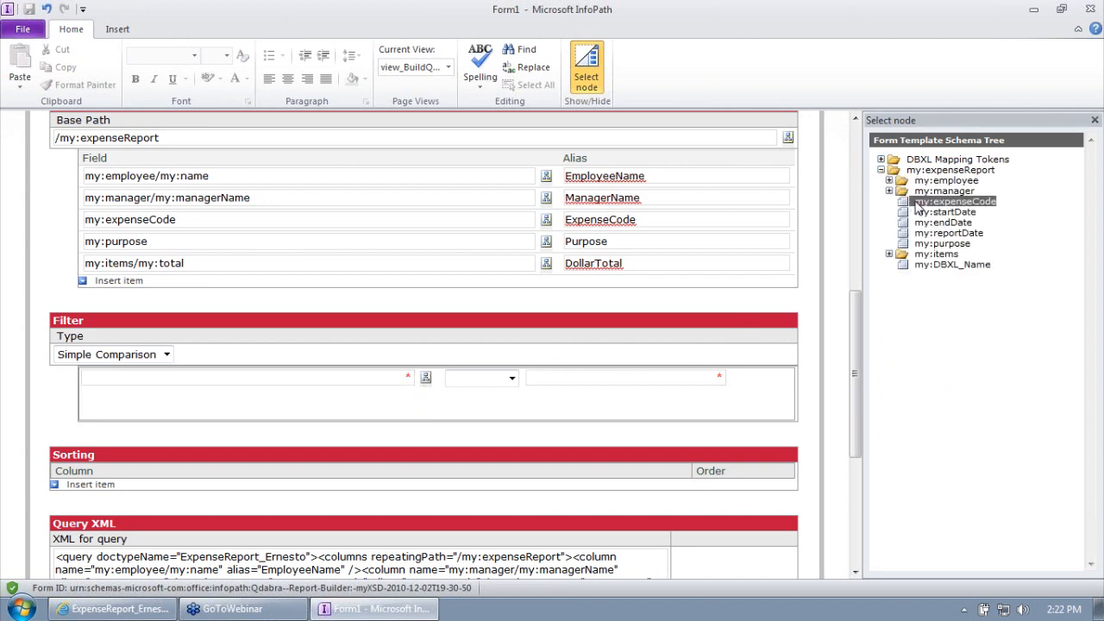
pyautogui.click(918, 207)
pyautogui.click(506, 379)
pyautogui.click(489, 409)
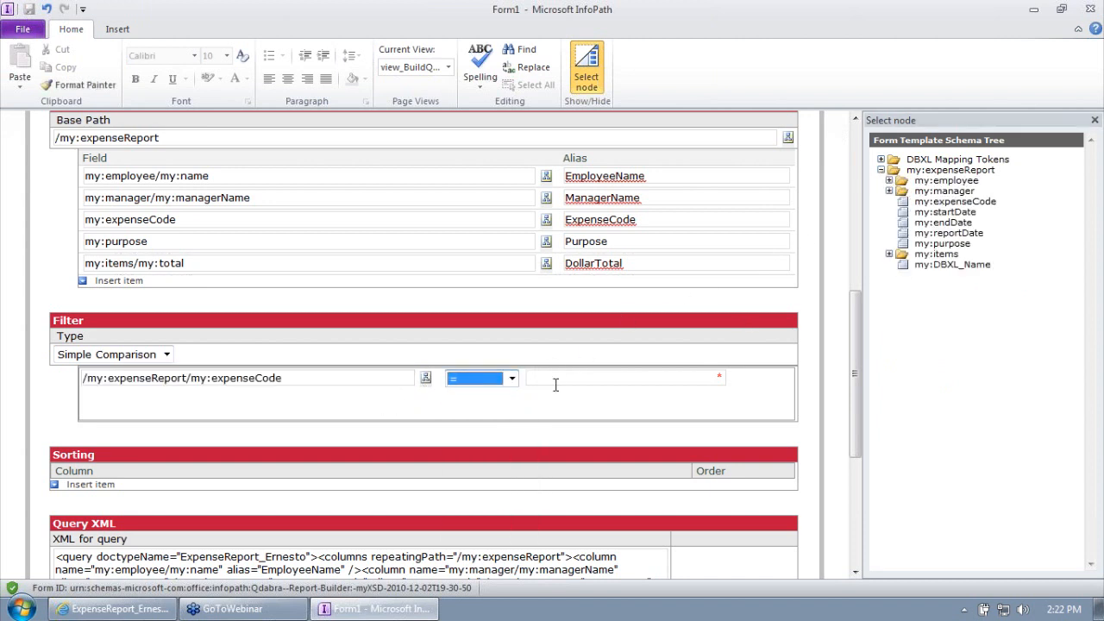
pyautogui.click(561, 379)
pyautogui.write('23456')
pyautogui.press('Tab')
# Step: Perform the filtered query and export all queries to Excel
pyautogui.scroll(-3, 626, 371)
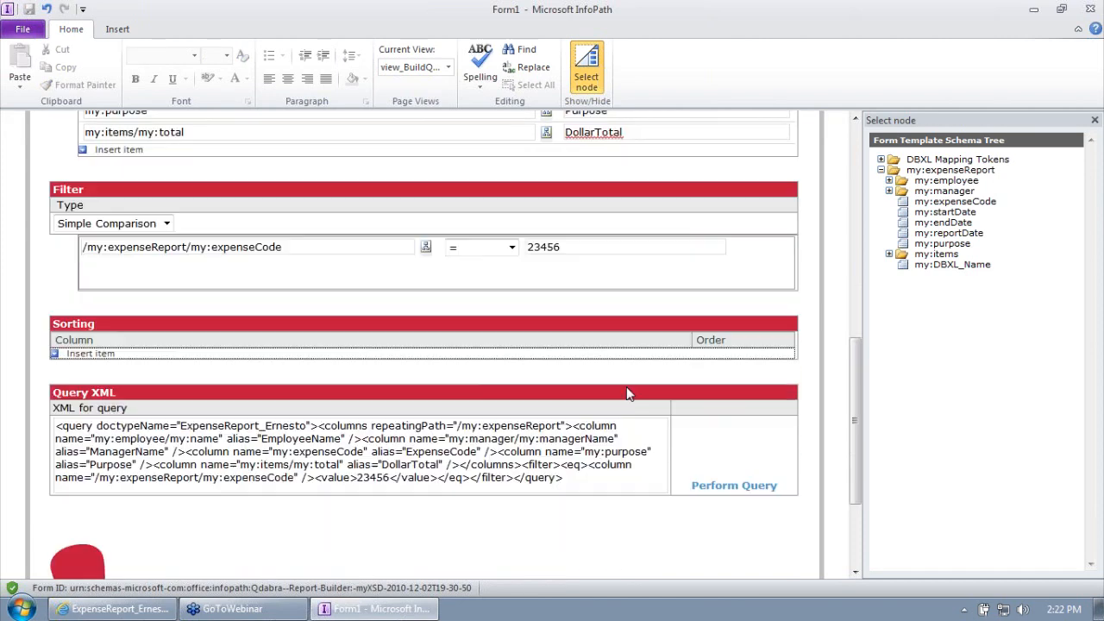
pyautogui.click(733, 487)
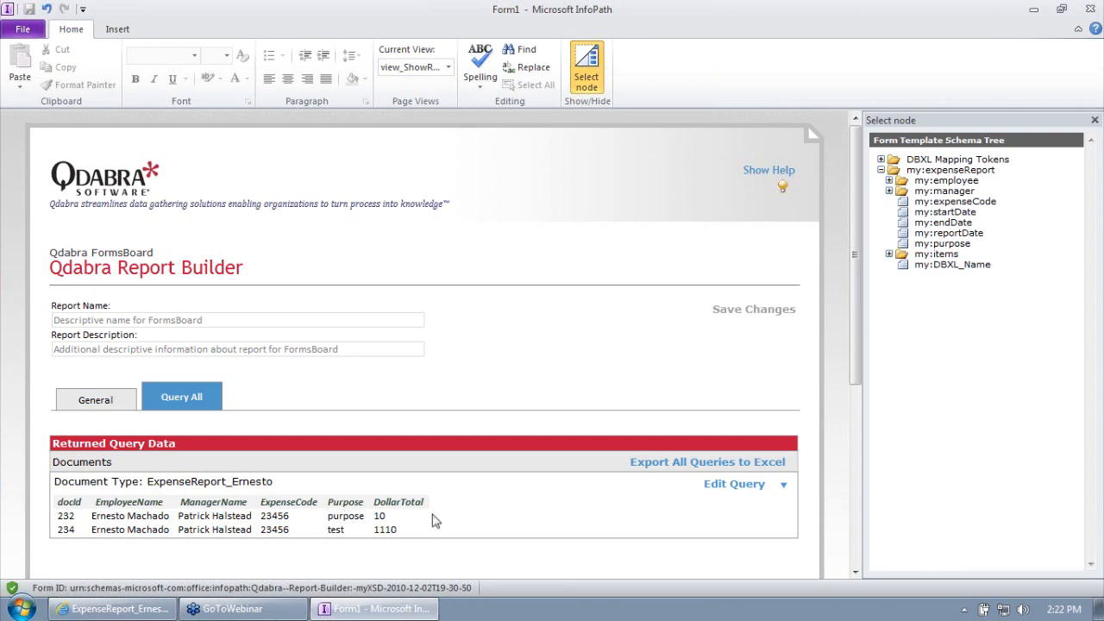
pyautogui.click(649, 464)
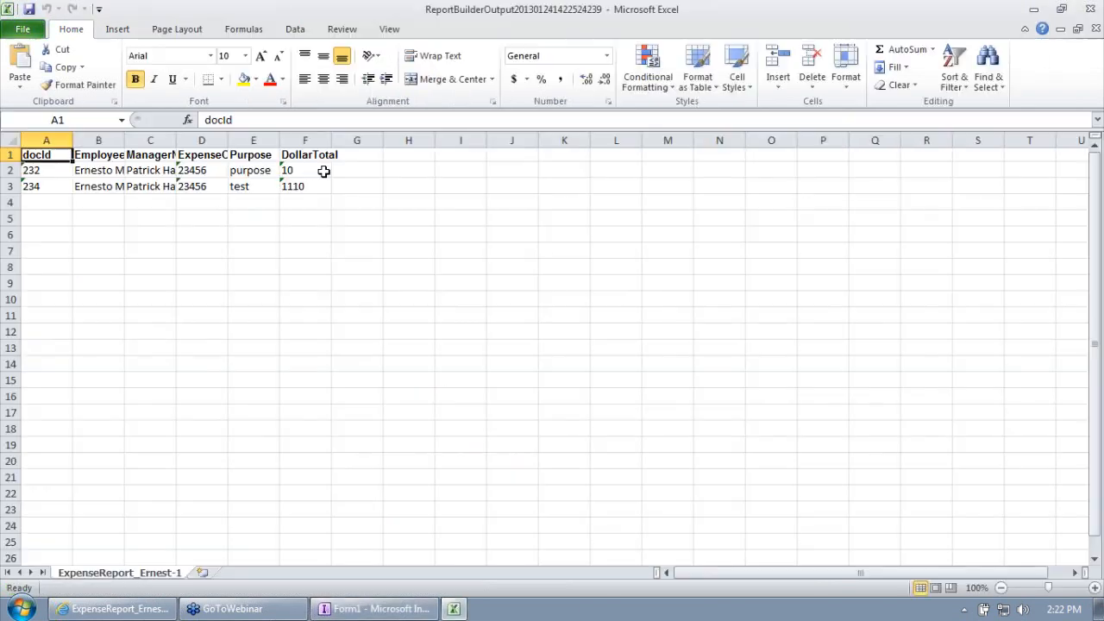
# Step: Autofit the width of every column in the exported sheet of filtered results
pyautogui.click(300, 185)
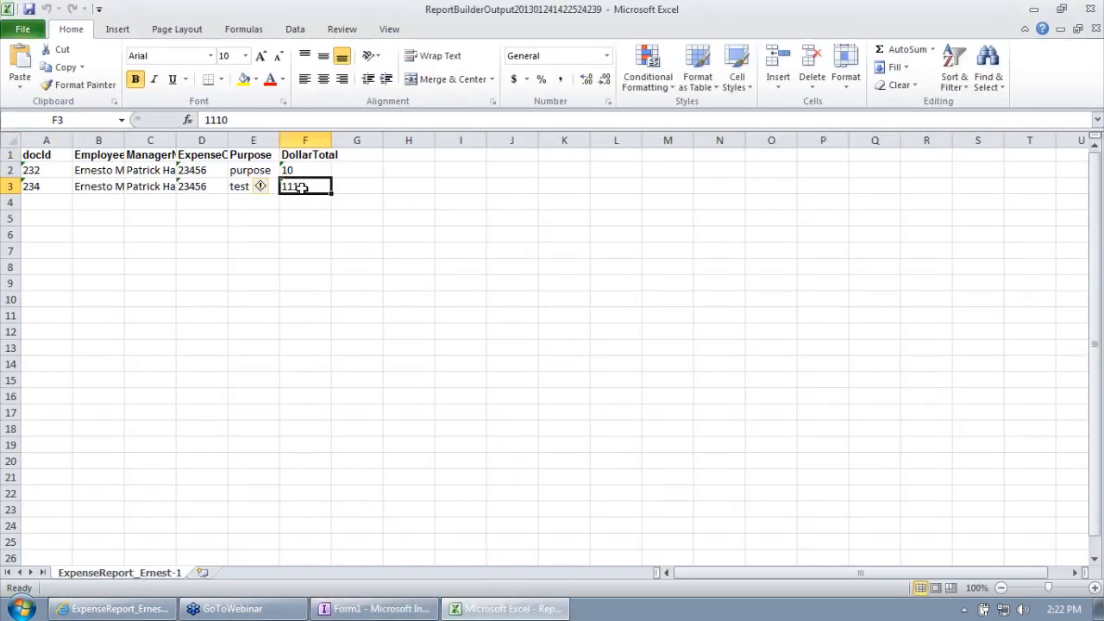
pyautogui.hotkey('ctrl', 'a')
pyautogui.click(9, 138)
pyautogui.click(90, 140)
pyautogui.click(8, 138)
pyautogui.click(9, 138)
pyautogui.doubleClick(72, 140)
# Step: Format the range A1:F3 as a table with headers in a red medium style, and close the workbook without saving
pyautogui.moveTo(43, 155); pyautogui.dragTo(405, 185)
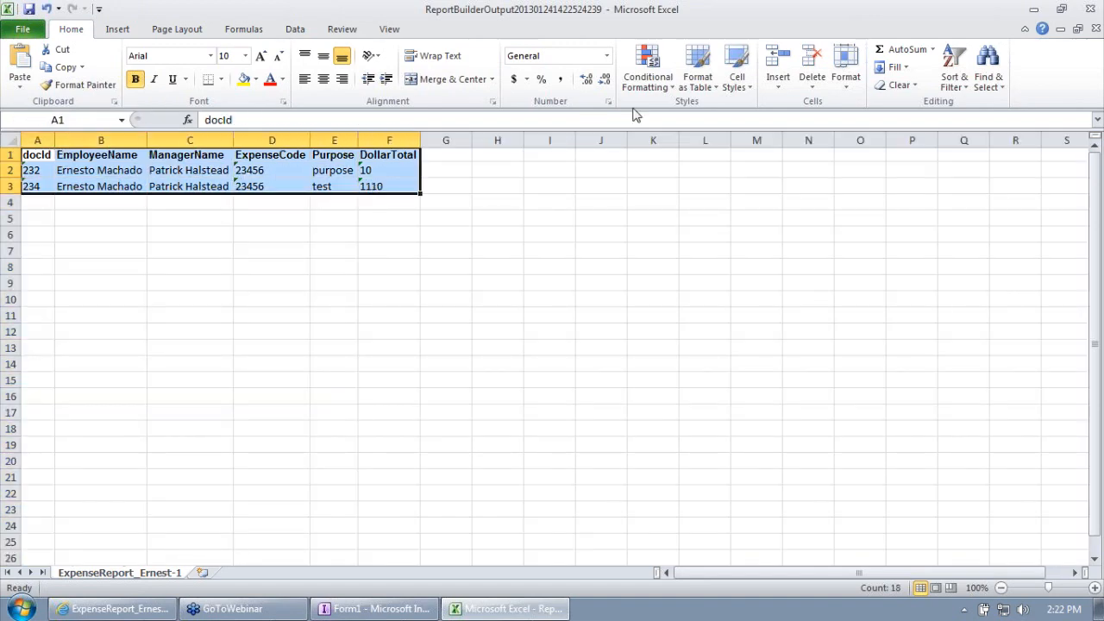
pyautogui.click(704, 82)
pyautogui.click(815, 276)
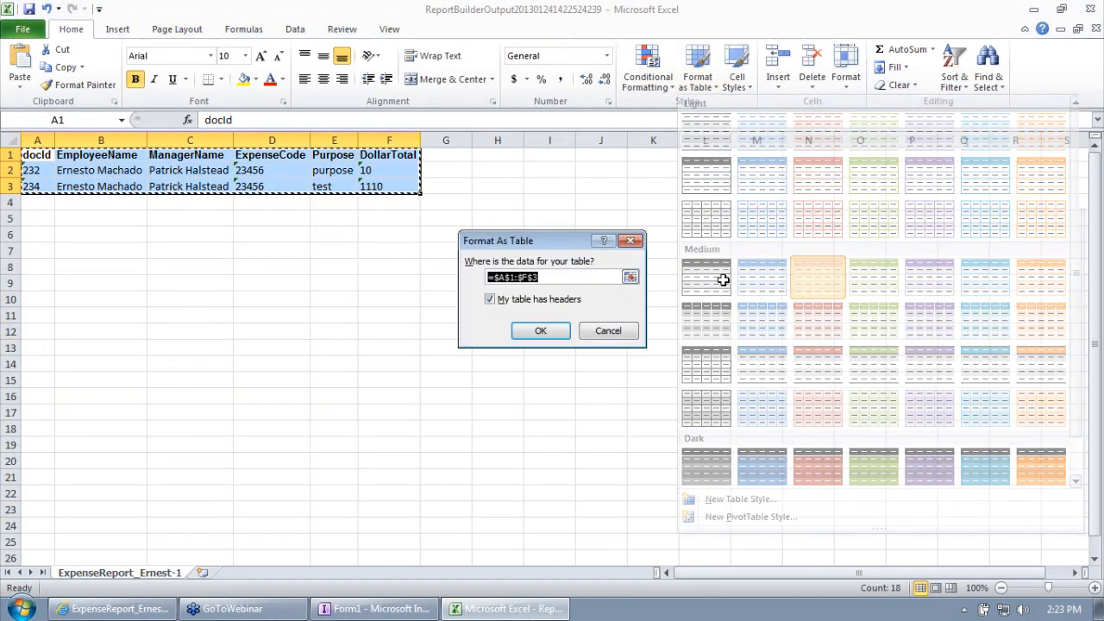
pyautogui.click(553, 332)
pyautogui.click(290, 293)
pyautogui.click(319, 256)
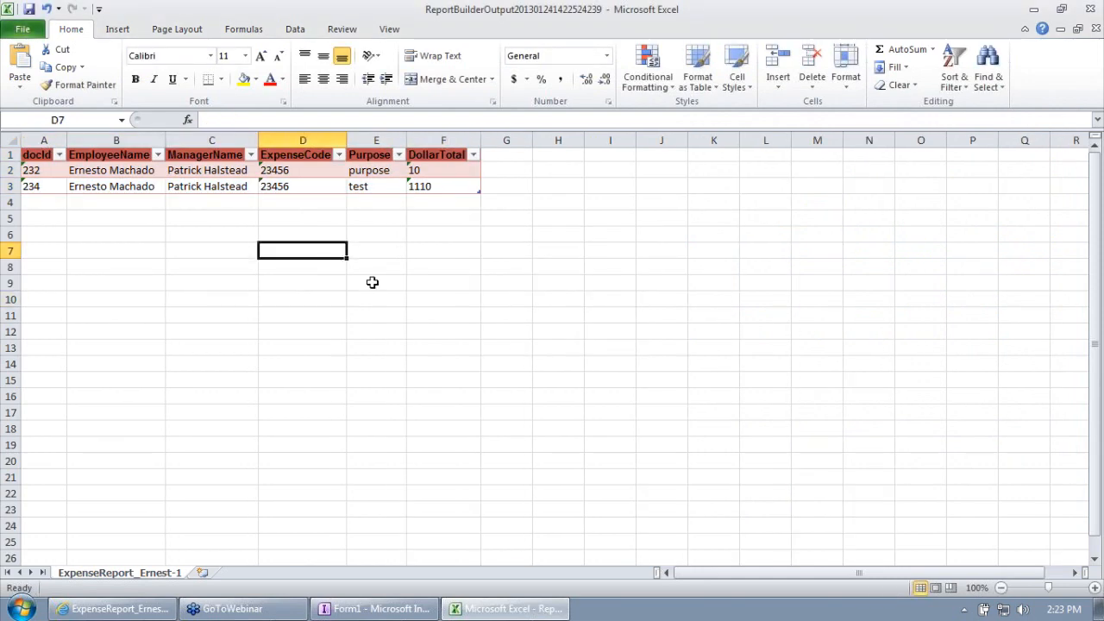
pyautogui.click(1092, 7)
pyautogui.click(561, 324)
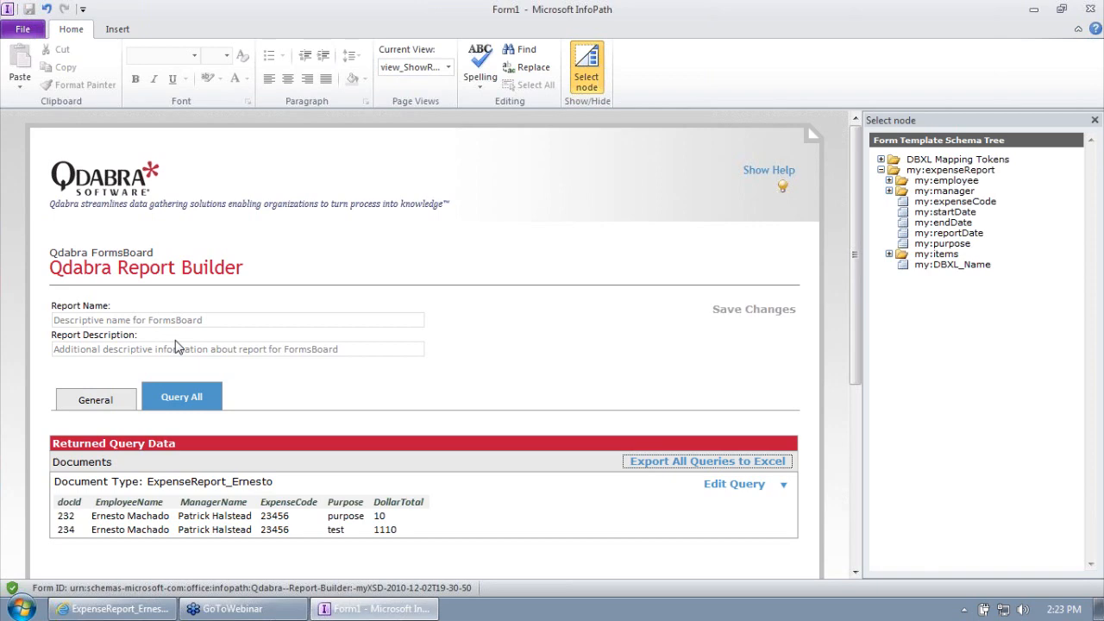
# Step: Open the Qdabra Query Builder form from InfoPath Filler, examine its query sections and query strings, and close it
pyautogui.click(22, 608)
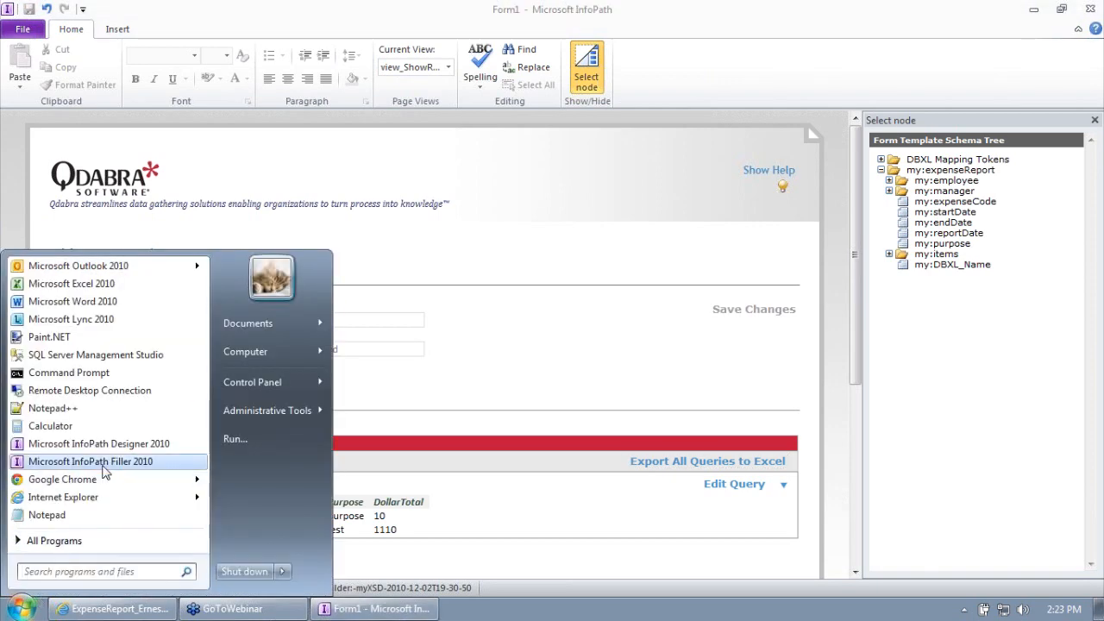
pyautogui.click(104, 462)
pyautogui.scroll(-5, 328, 414)
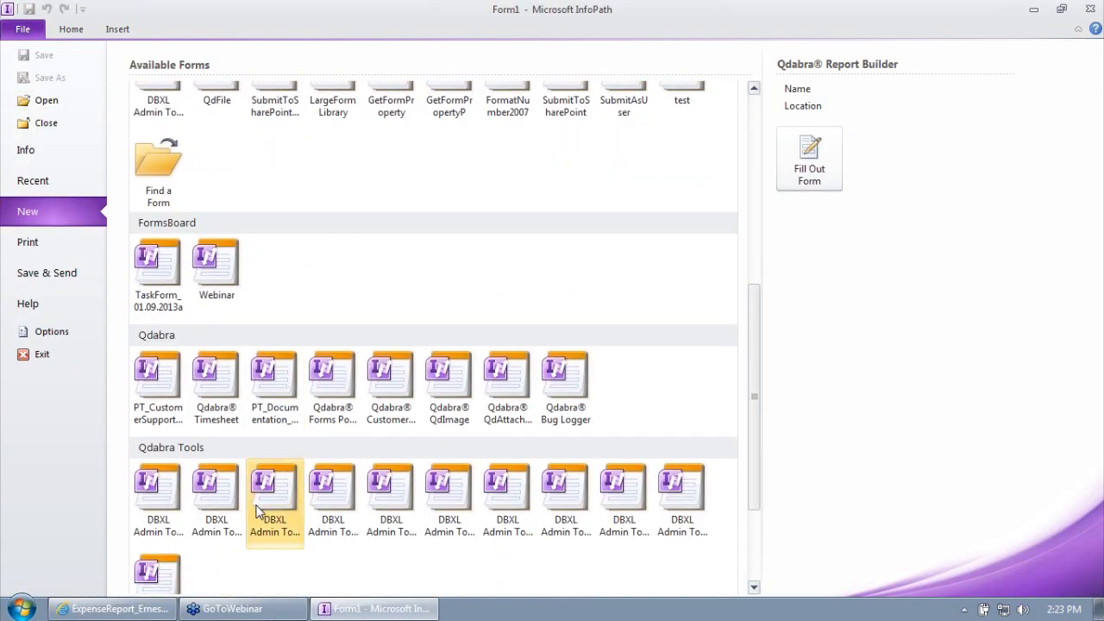
pyautogui.scroll(-5, 242, 513)
pyautogui.doubleClick(215, 539)
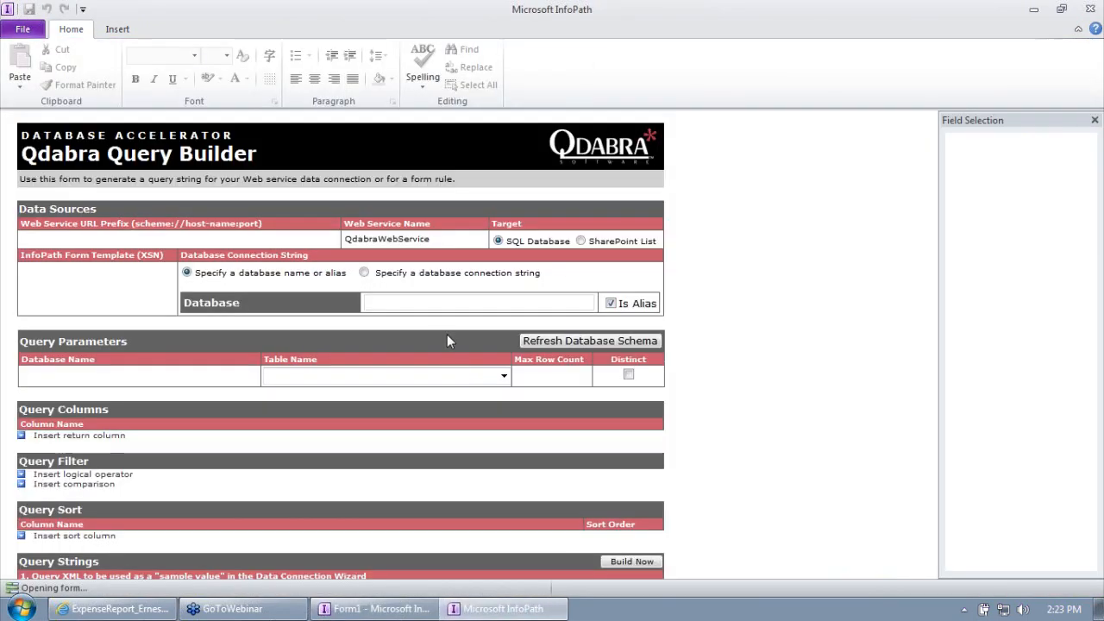
pyautogui.scroll(-5, 588, 479)
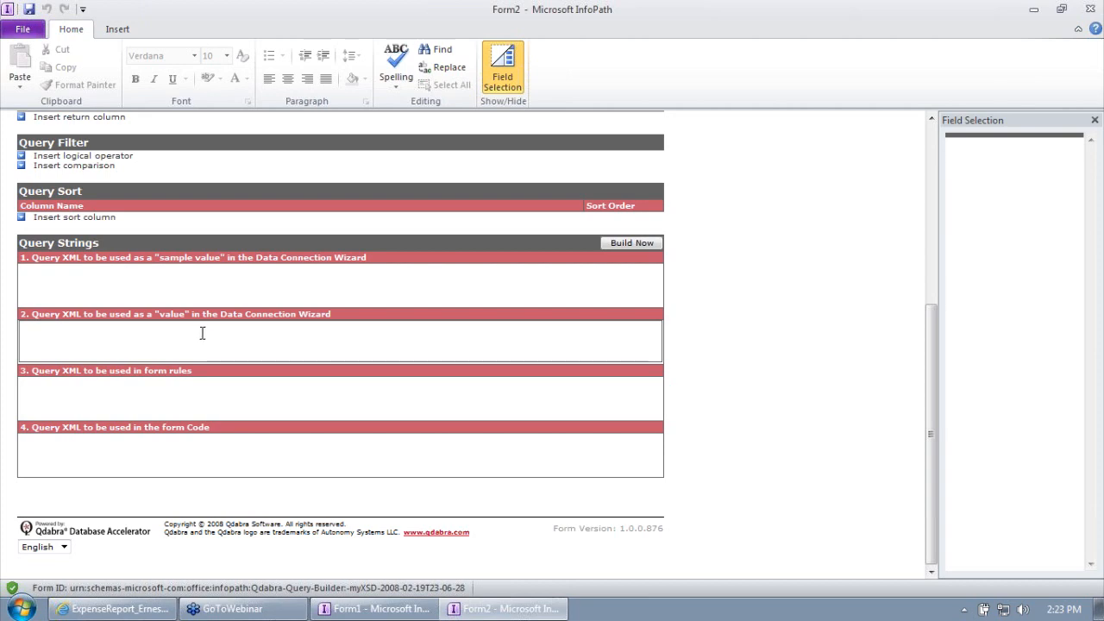
pyautogui.doubleClick(4, 7)
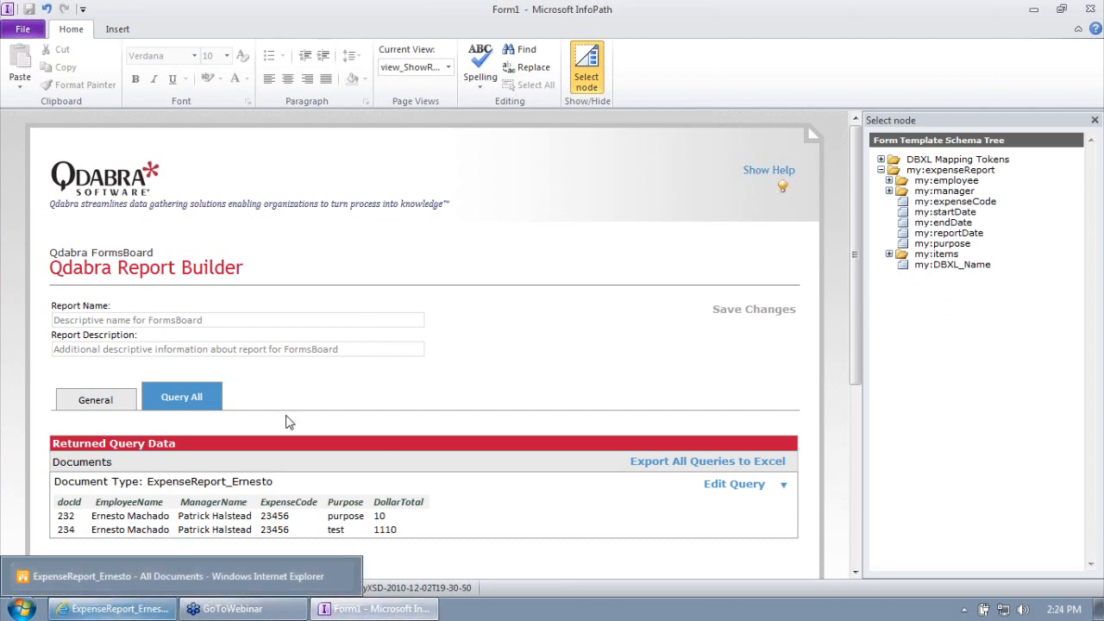
# Step: Go to the DBXL Training January 2013 home page in Internet Explorer and open the DBXL Administration Tool template from its link
pyautogui.click(136, 608)
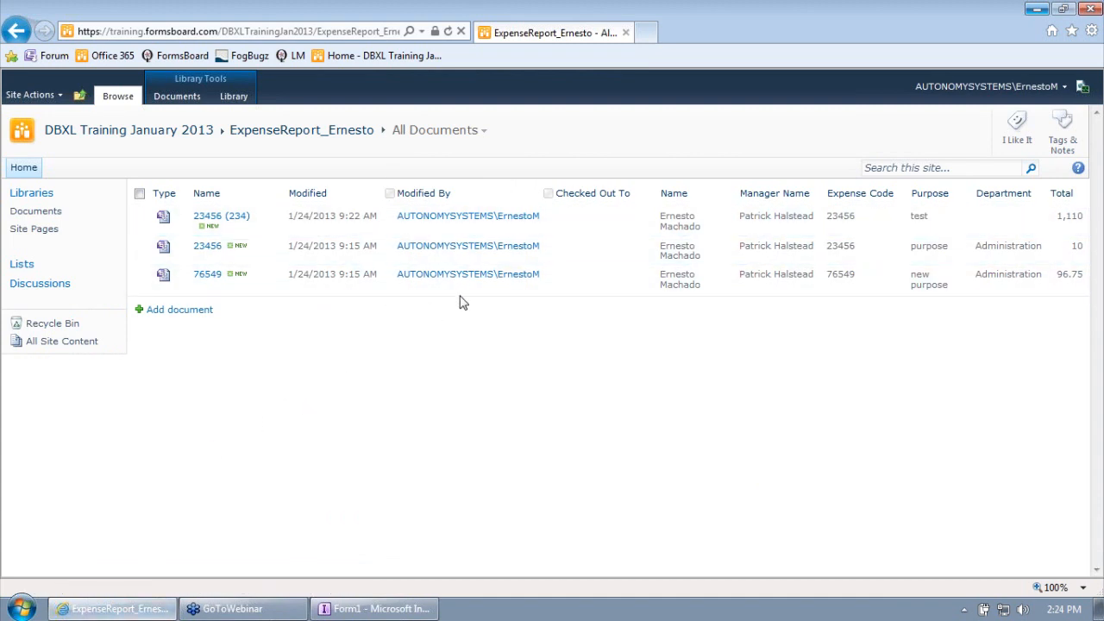
pyautogui.click(45, 32)
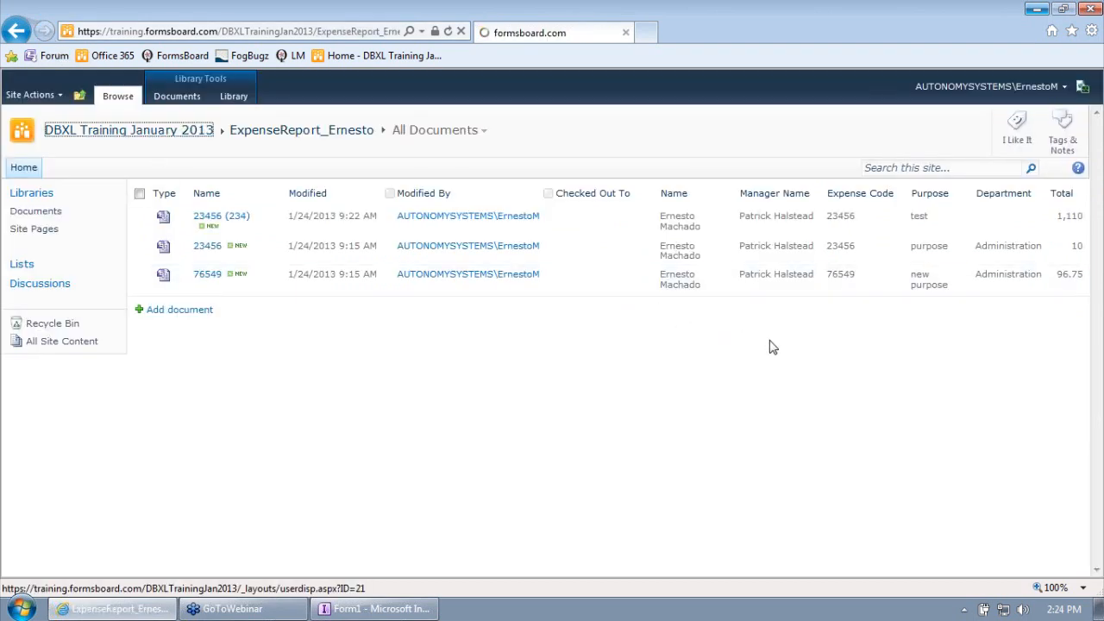
pyautogui.click(893, 237)
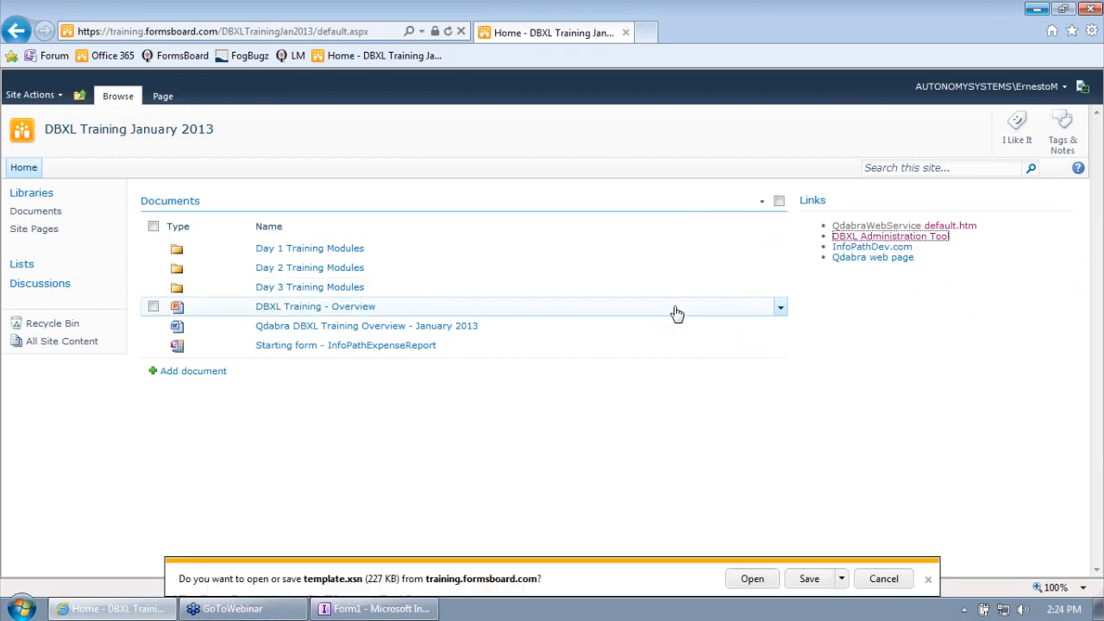
pyautogui.click(754, 580)
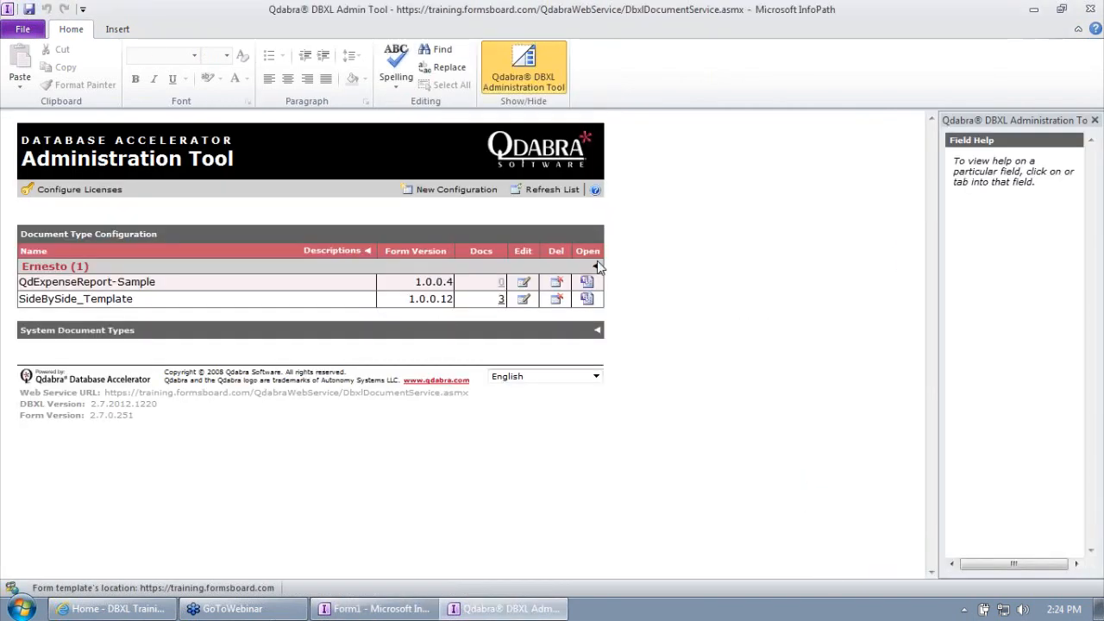
# Step: Open the expense report document type's configuration for editing and examine the filter in the ExpenseReports table's node path
pyautogui.click(598, 265)
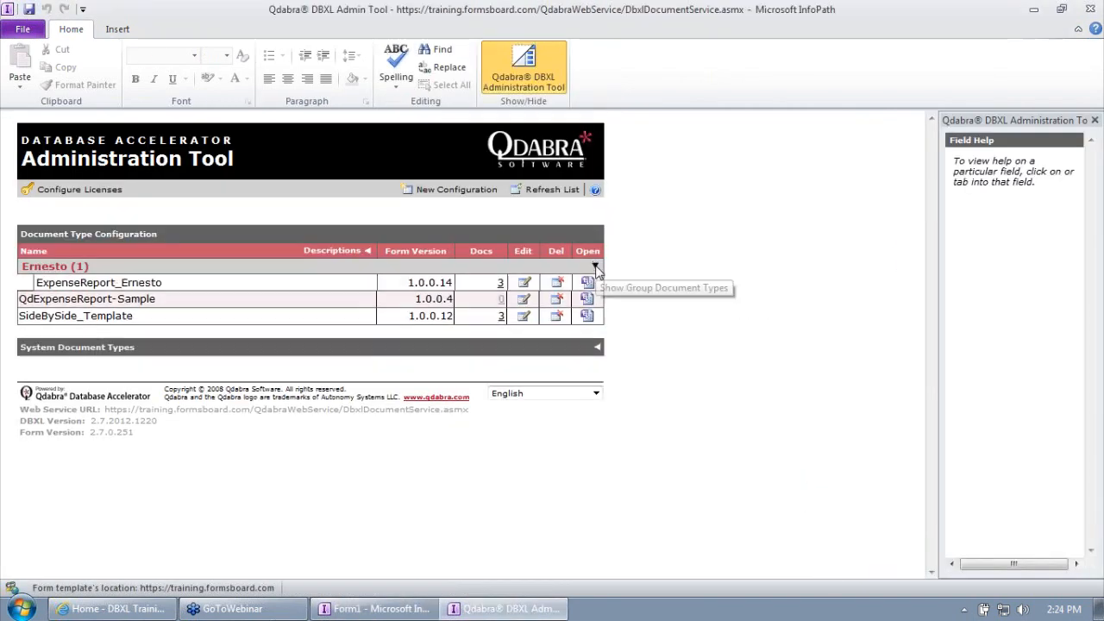
pyautogui.click(525, 282)
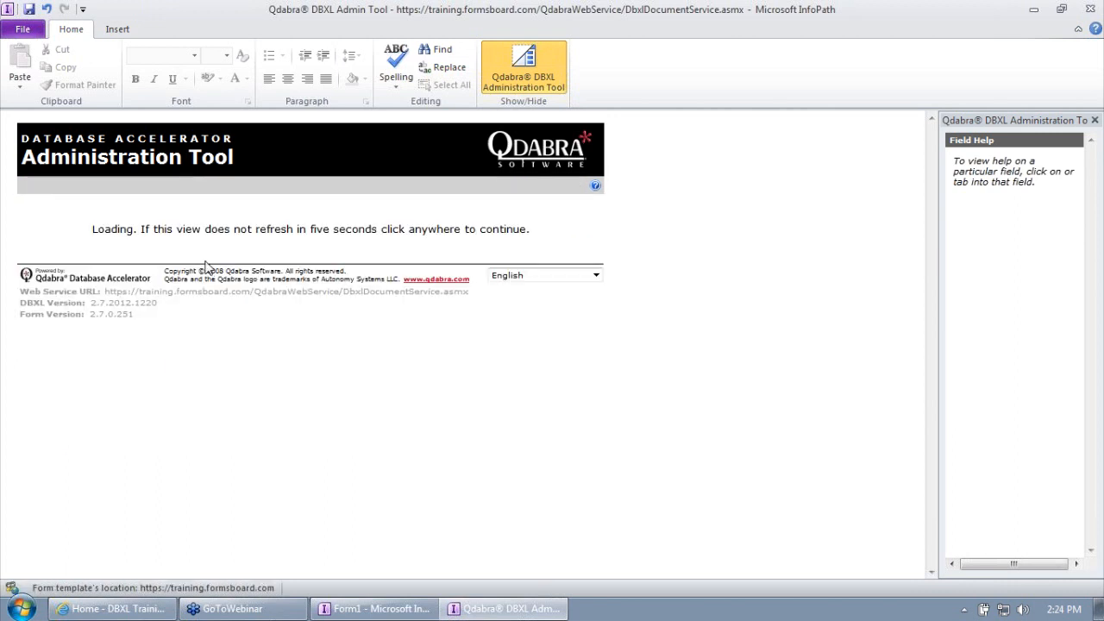
pyautogui.click(108, 216)
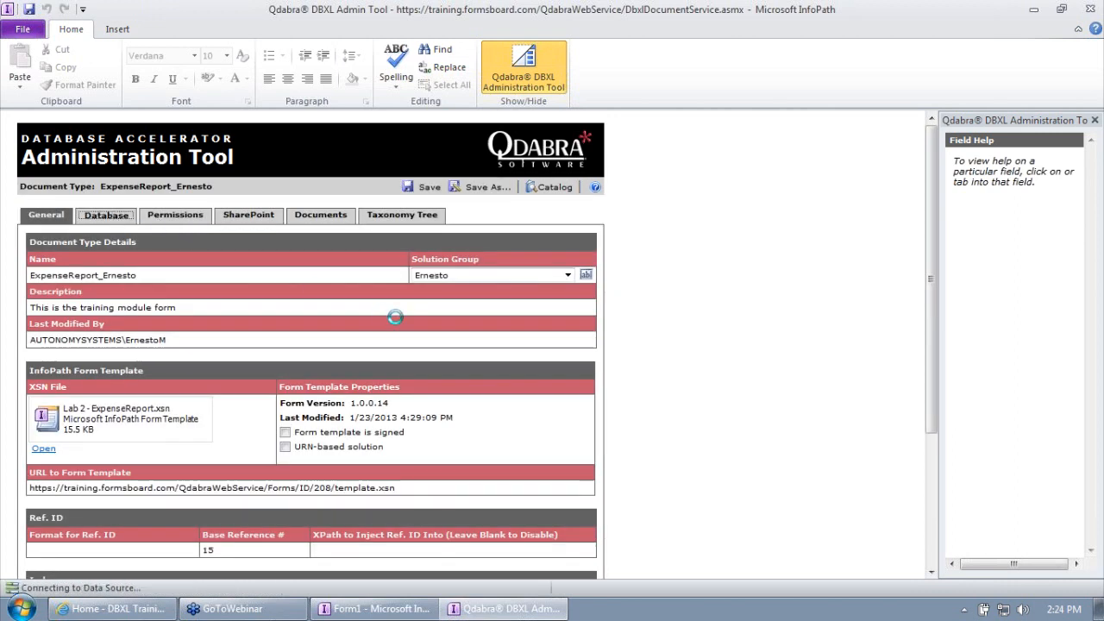
pyautogui.click(393, 389)
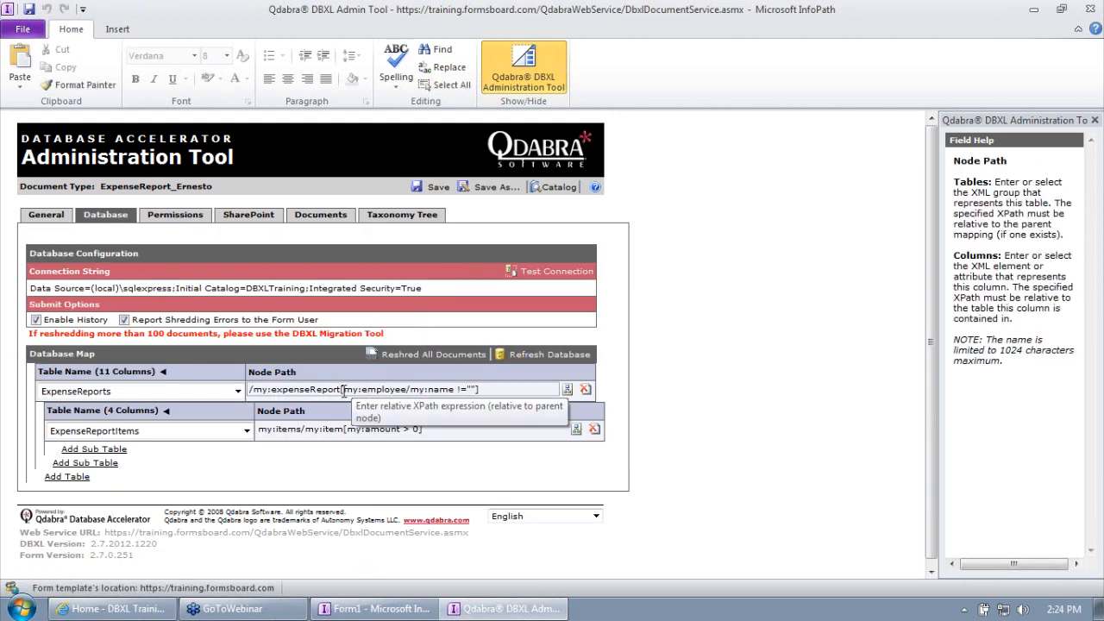
pyautogui.moveTo(343, 389); pyautogui.dragTo(471, 401)
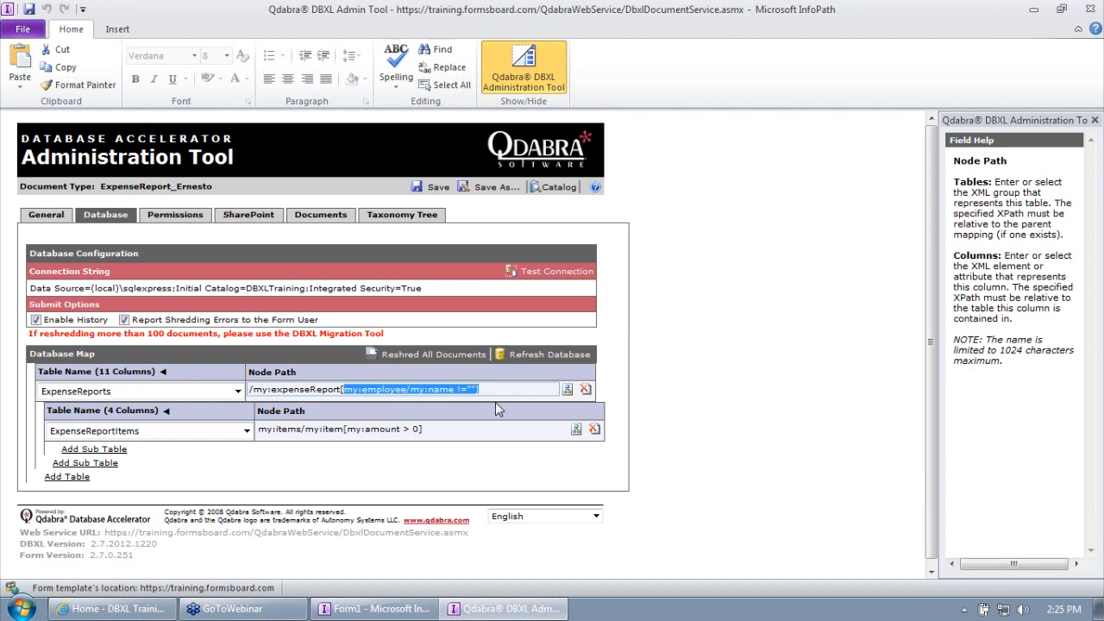
# Step: Review the document type's SharePoint mapping and promoted properties, and its list of submitted documents
pyautogui.click(250, 215)
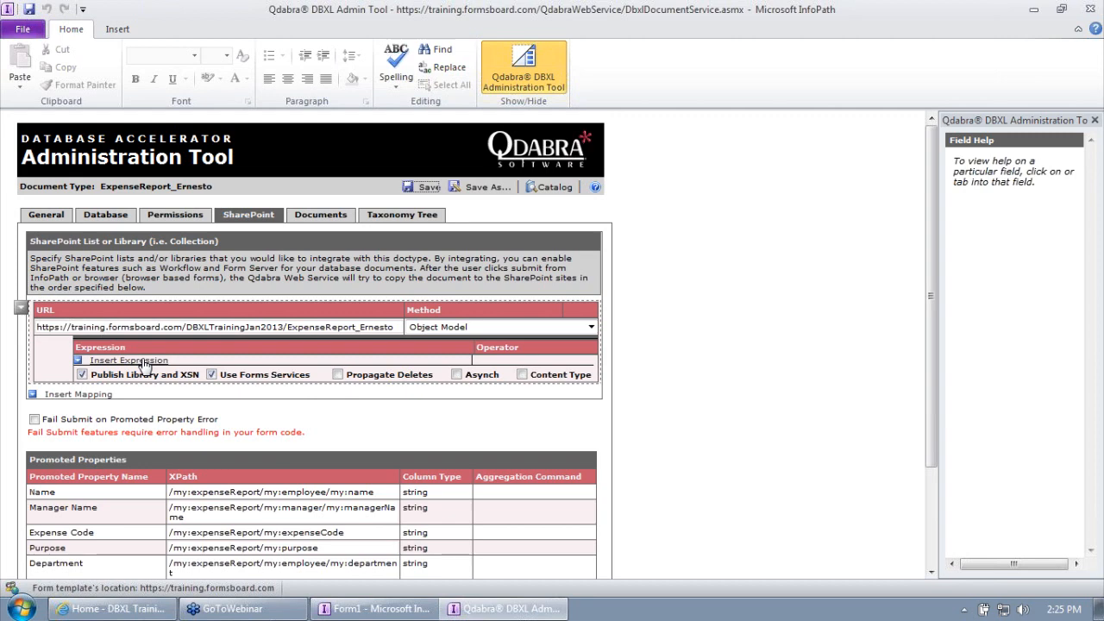
pyautogui.click(321, 218)
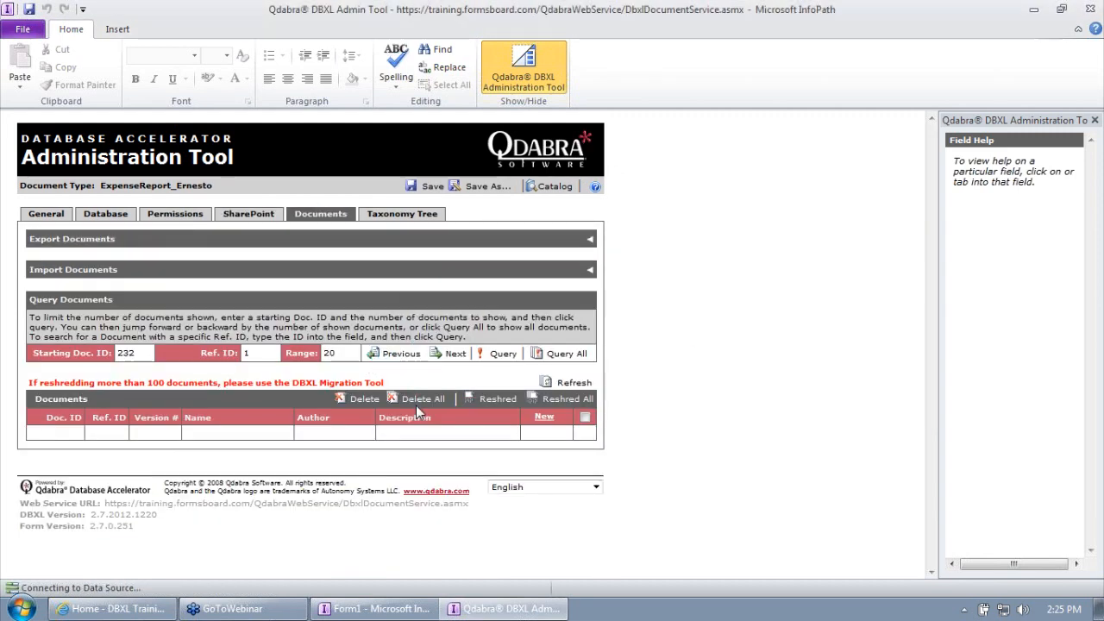
pyautogui.moveTo(298, 434); pyautogui.dragTo(369, 437)
pyautogui.click(364, 443)
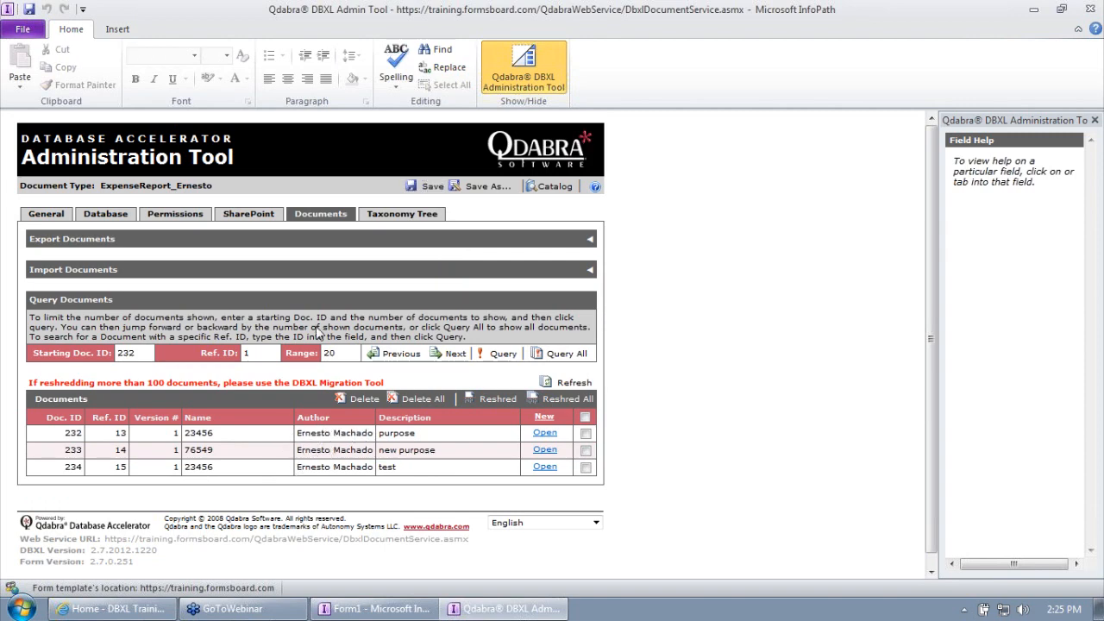
pyautogui.click(248, 214)
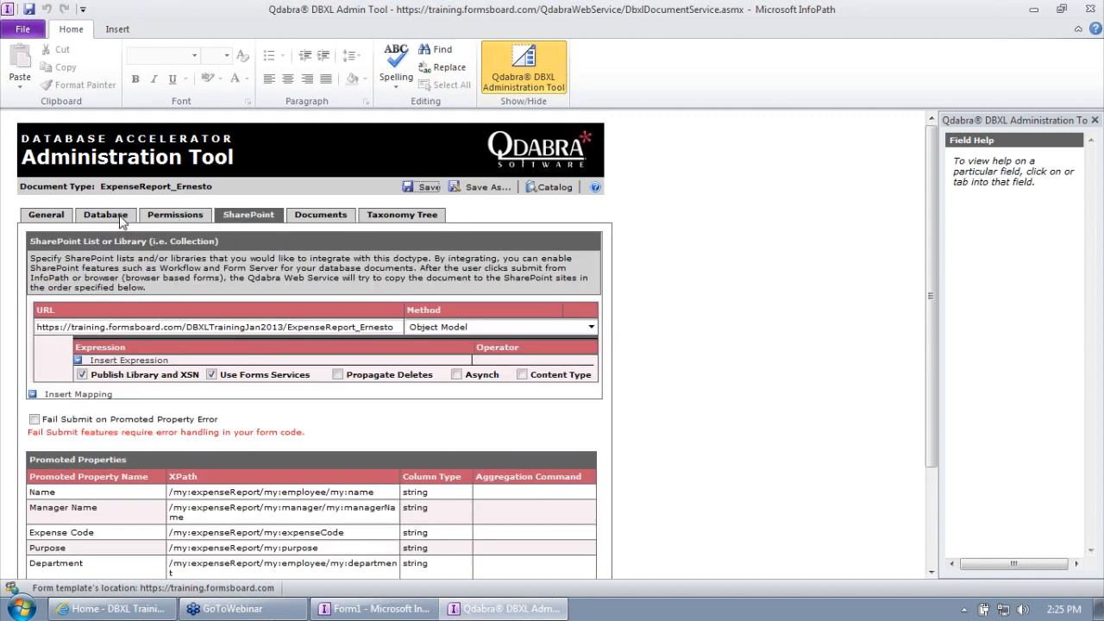
# Step: Examine the node path filters in the database map and the column mappings of the ExpenseReportItems table
pyautogui.click(121, 220)
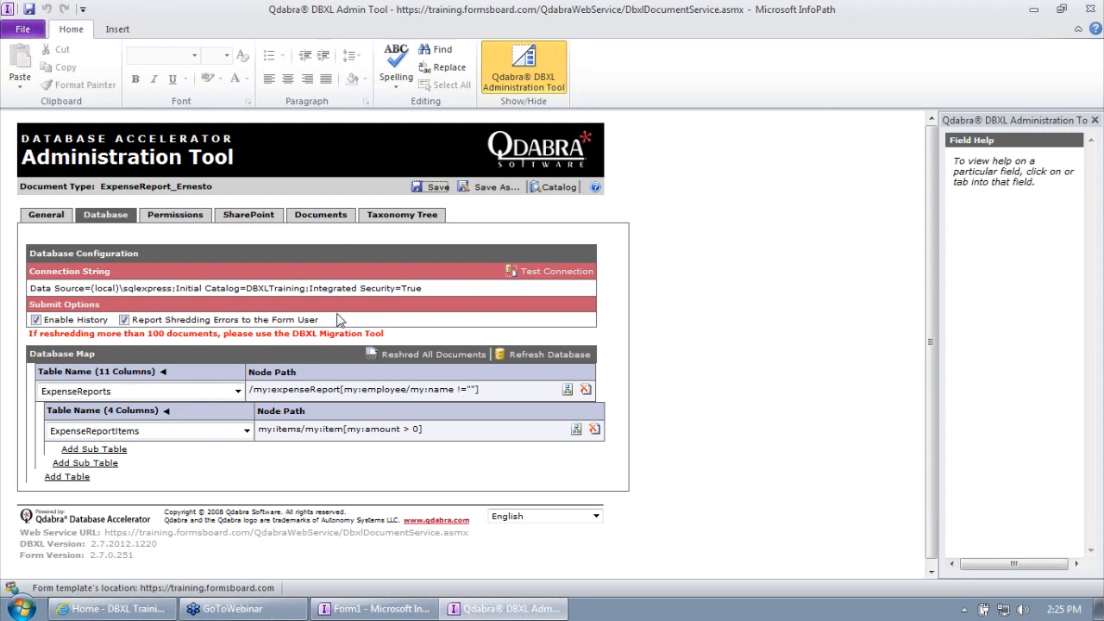
pyautogui.moveTo(363, 389); pyautogui.dragTo(479, 412)
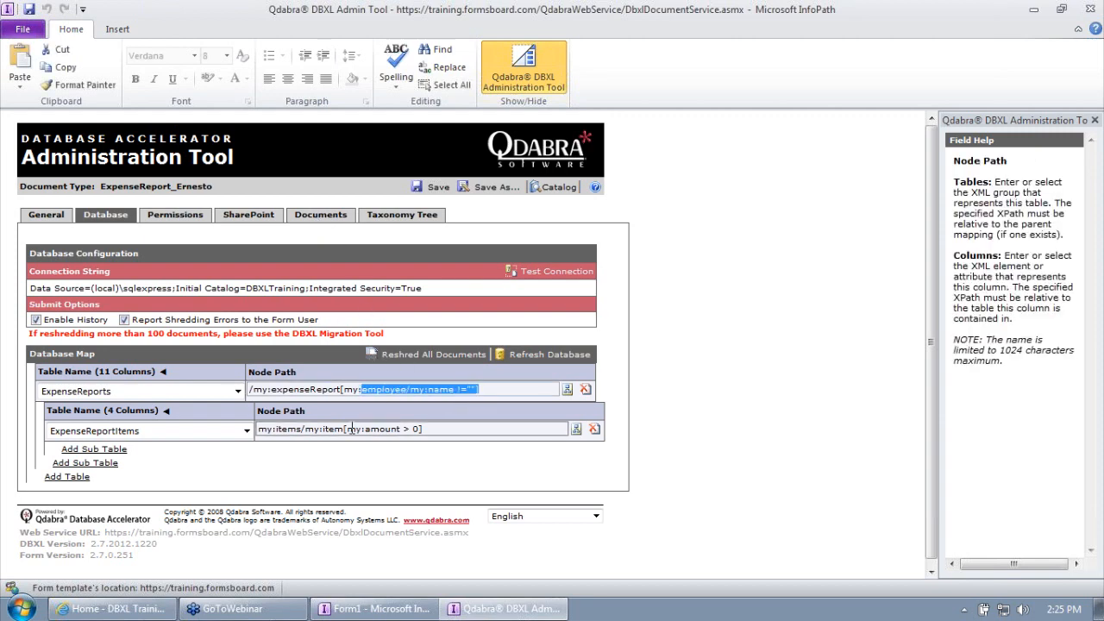
pyautogui.moveTo(346, 429); pyautogui.dragTo(444, 429)
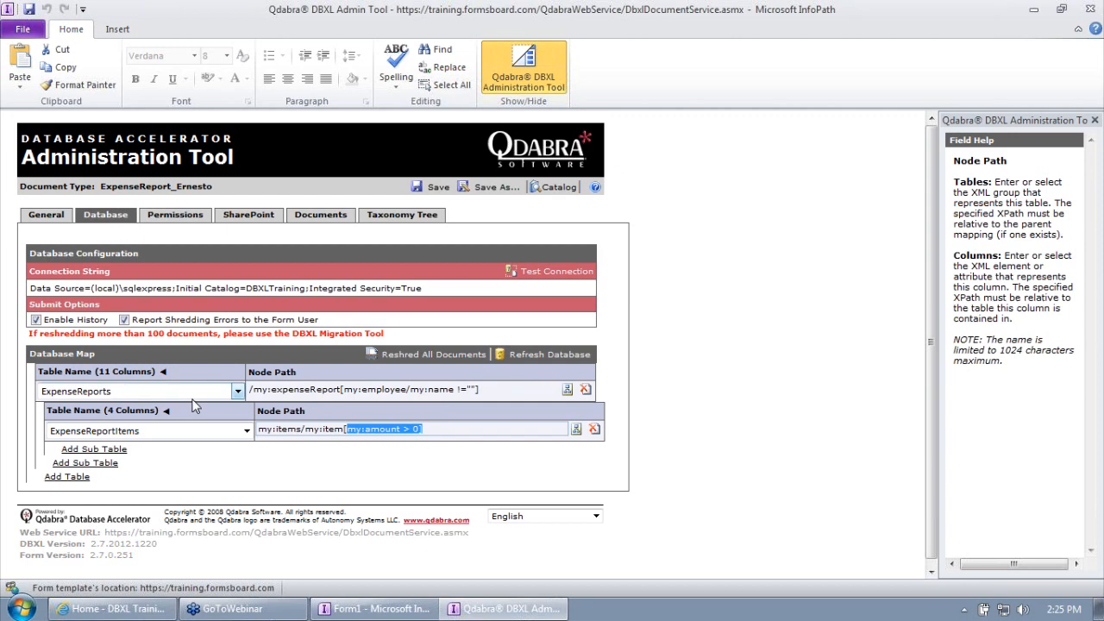
pyautogui.click(166, 410)
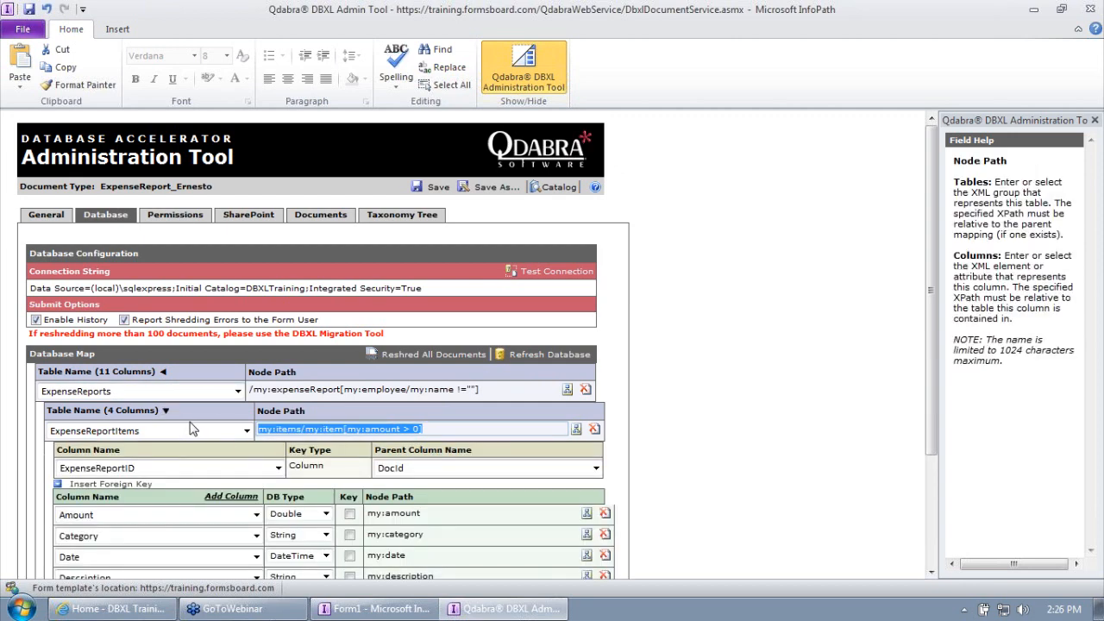
pyautogui.scroll(-3, 217, 451)
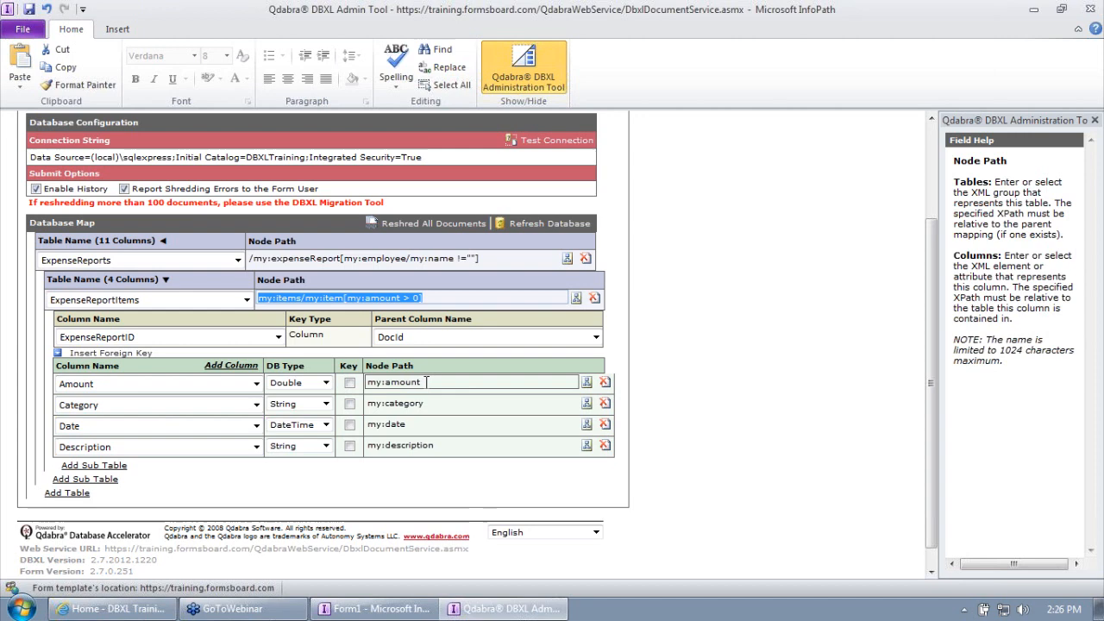
pyautogui.click(404, 405)
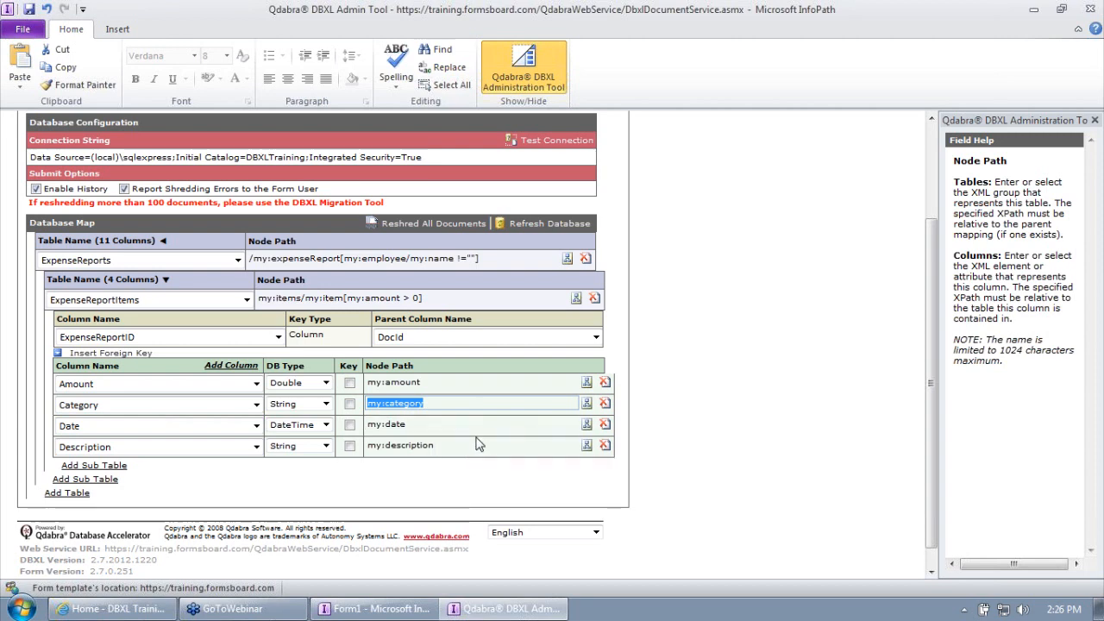
pyautogui.scroll(1, 691, 412)
pyautogui.scroll(3, 691, 412)
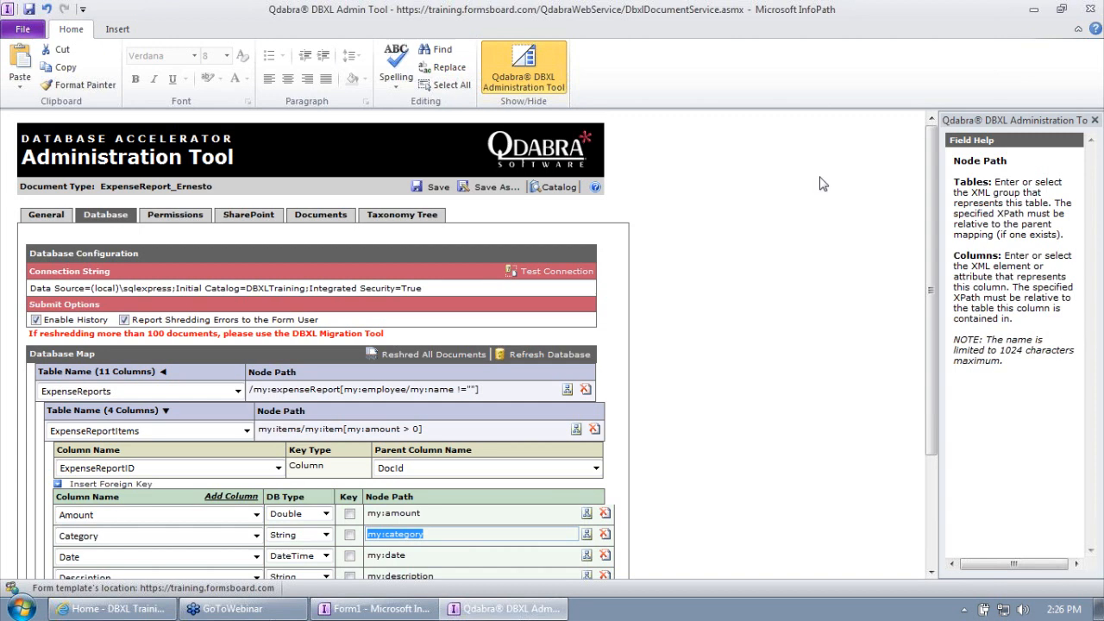
# Step: Switch to the Report Builder form, open the expense report query for editing, and select its entire query XML
pyautogui.click(405, 609)
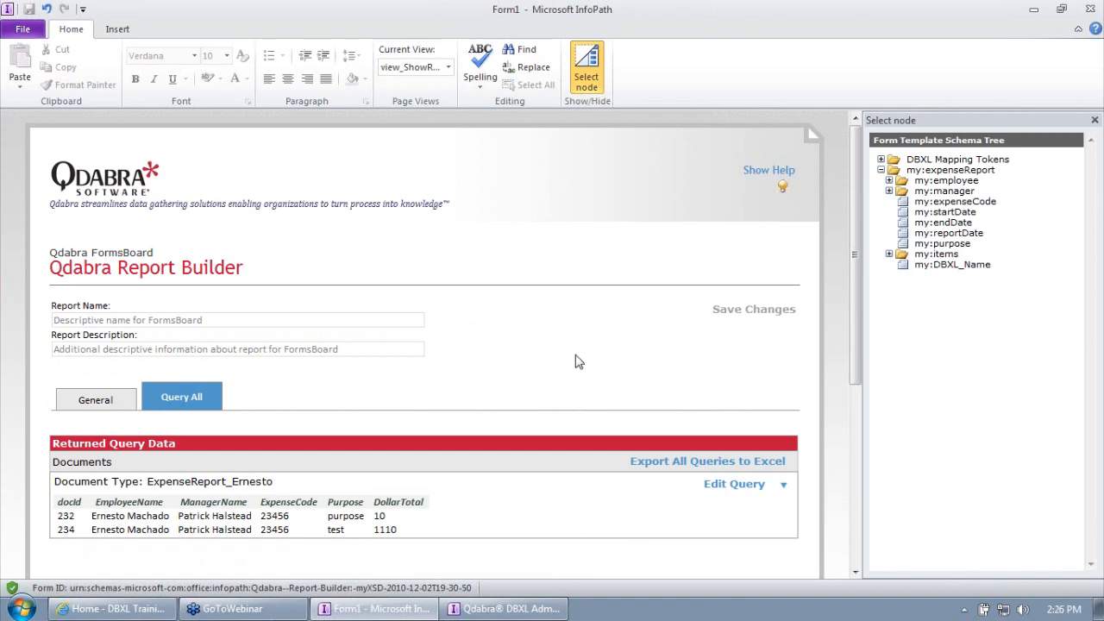
pyautogui.scroll(-1, 589, 358)
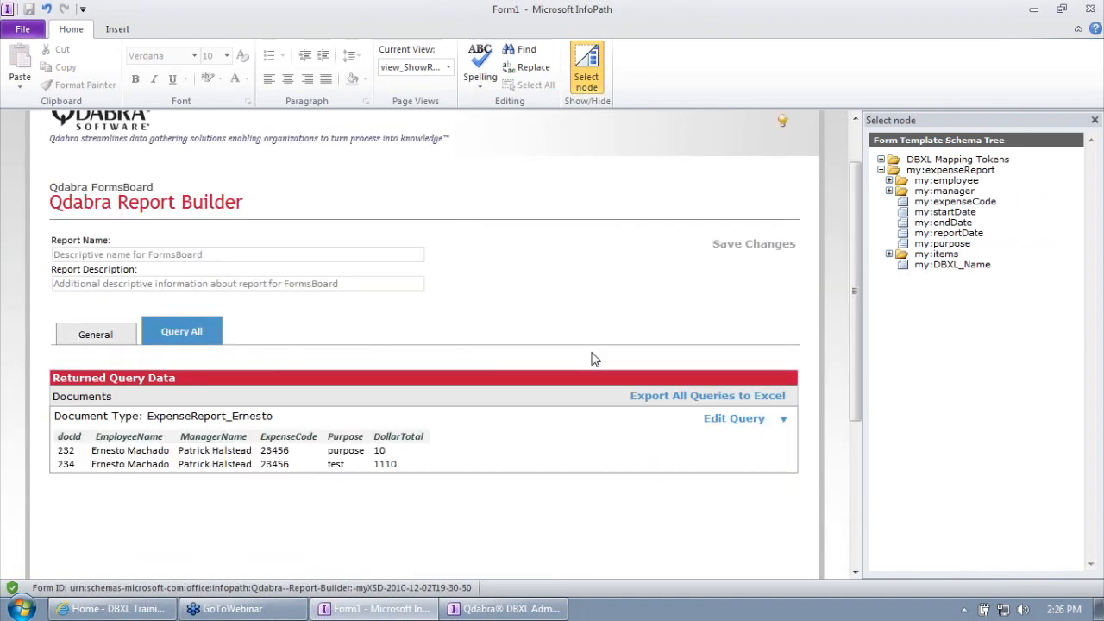
pyautogui.click(727, 420)
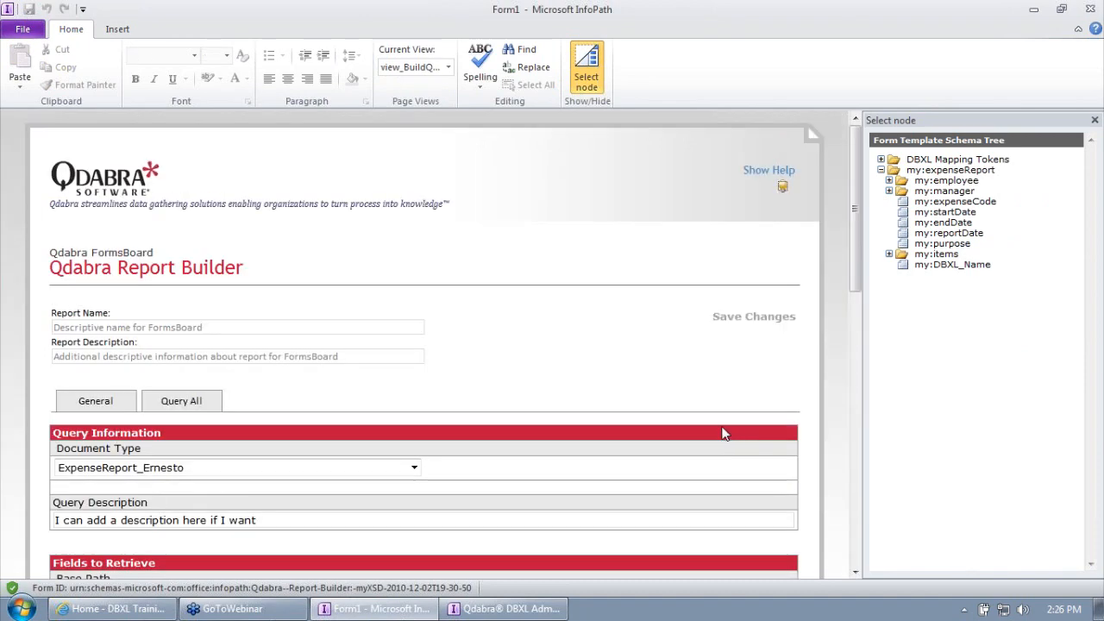
pyautogui.scroll(-3, 720, 418)
pyautogui.scroll(-5, 714, 416)
pyautogui.moveTo(56, 359)
pyautogui.mouseDown()
pyautogui.moveTo(592, 417)
pyautogui.moveTo(56, 359)
pyautogui.mouseUp()
pyautogui.click(567, 419)
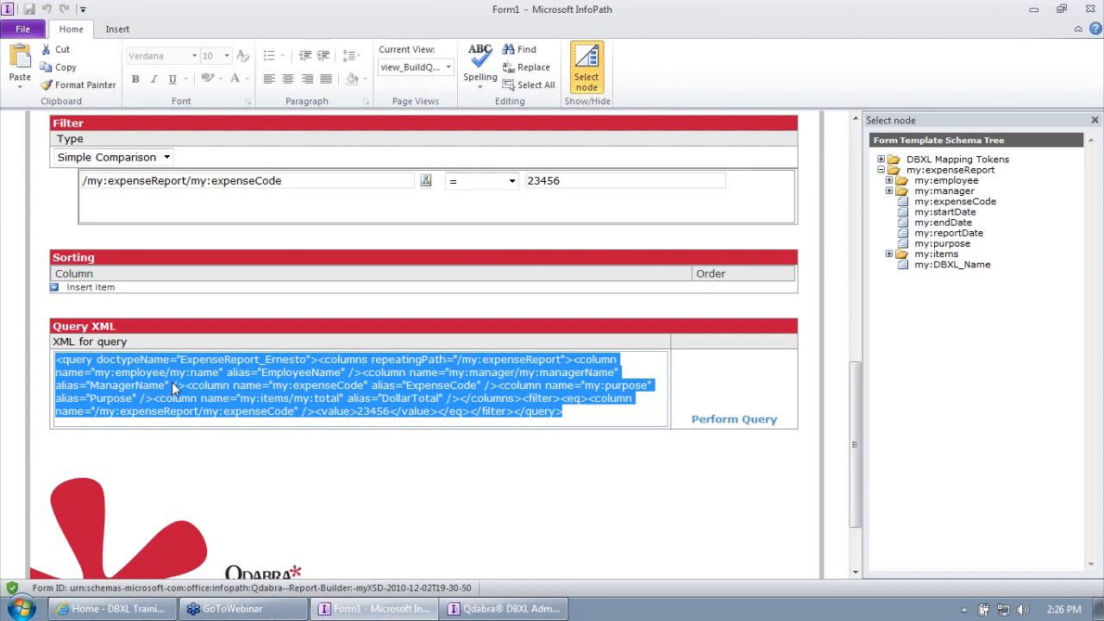
# Step: Remove the ManagerName, ExpenseCode and Purpose rows from the fields to retrieve
pyautogui.scroll(5, 173, 384)
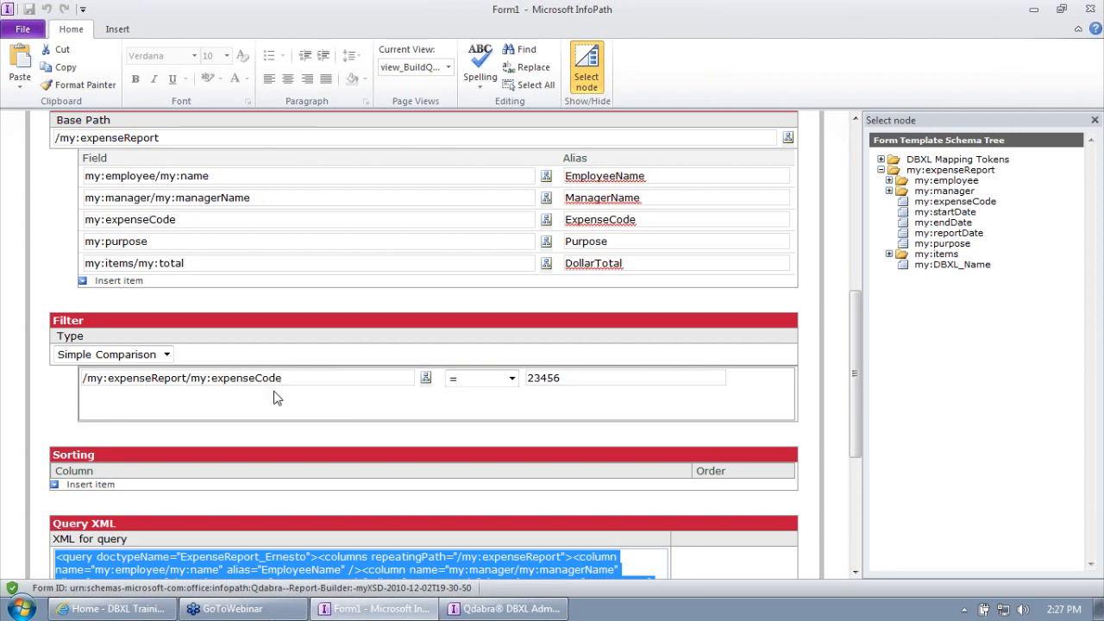
pyautogui.click(73, 197)
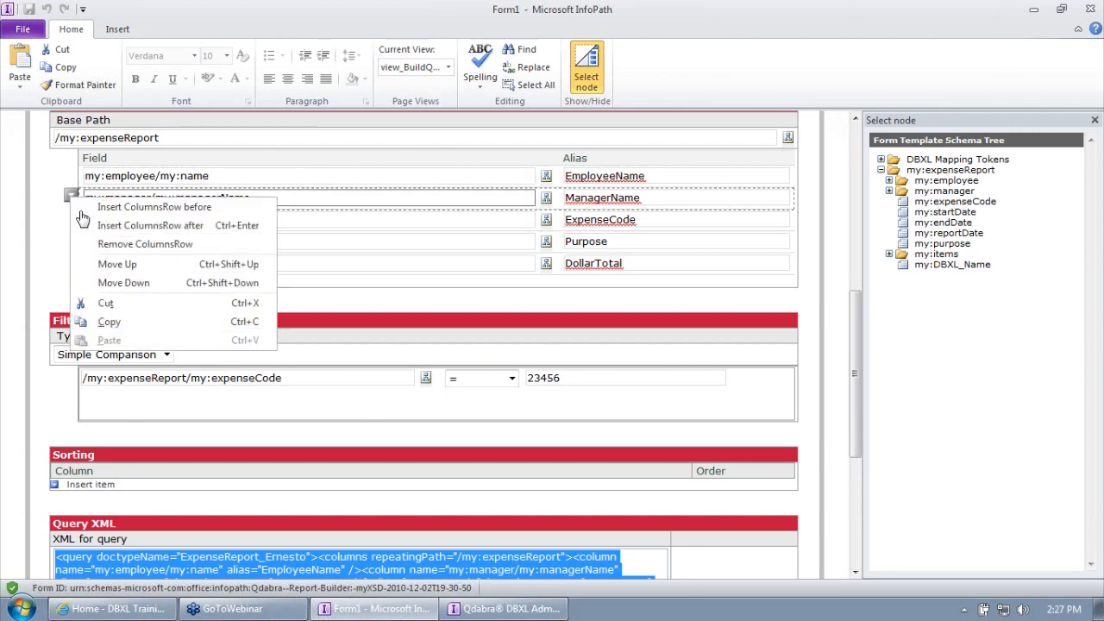
pyautogui.click(104, 245)
pyautogui.click(73, 197)
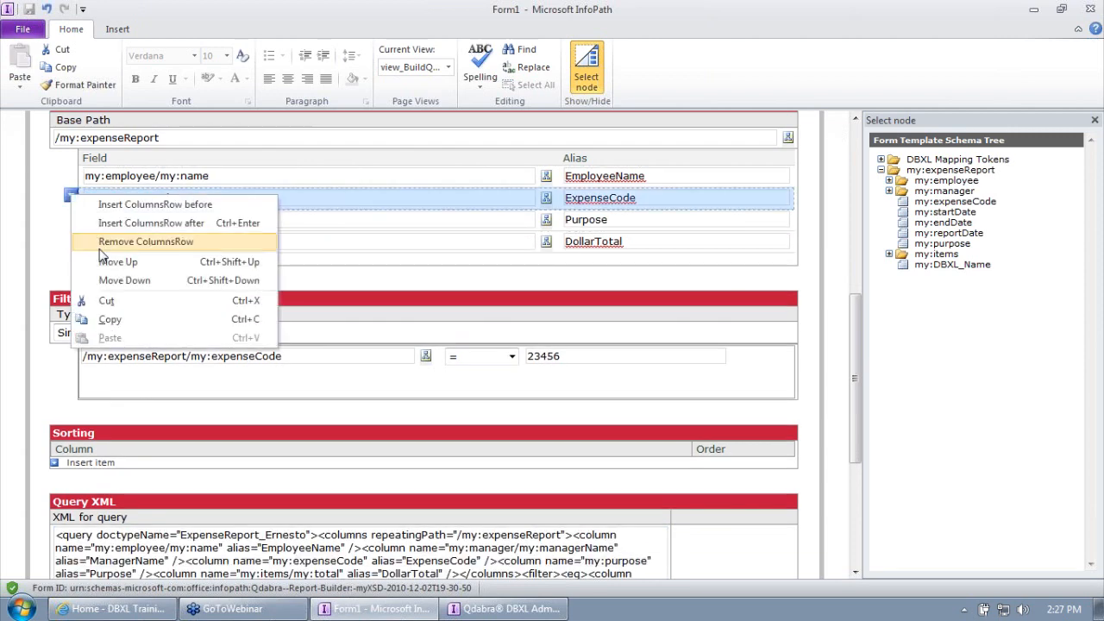
pyautogui.click(102, 243)
pyautogui.click(73, 196)
pyautogui.click(101, 246)
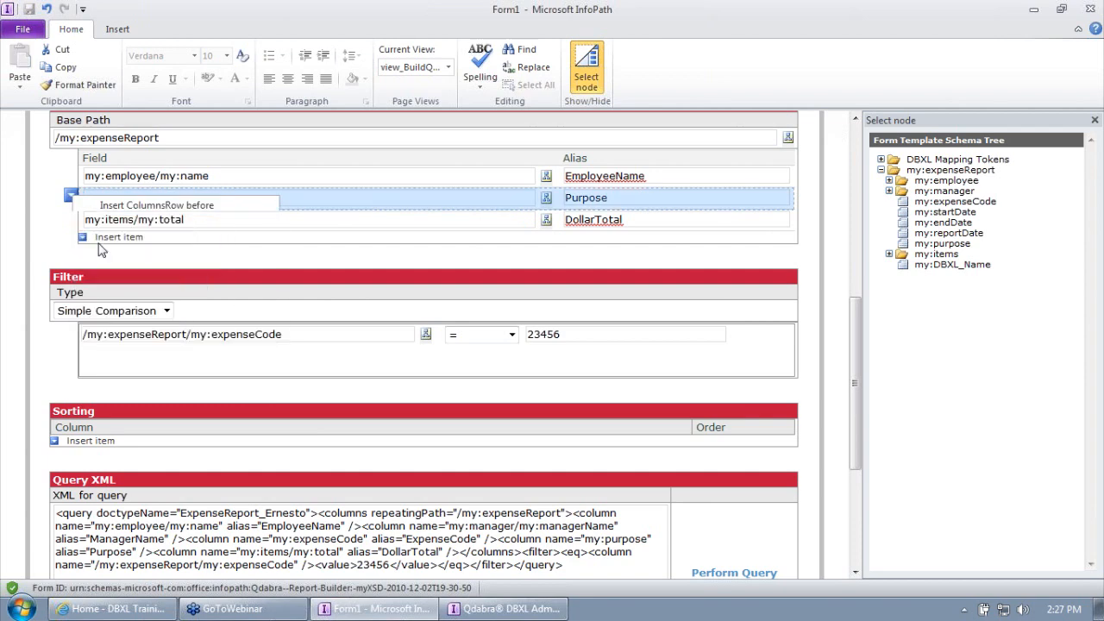
# Step: Replace the my:items/my:total field with my:reportDate from the schema tree and set its alias to ReportDate
pyautogui.click(546, 199)
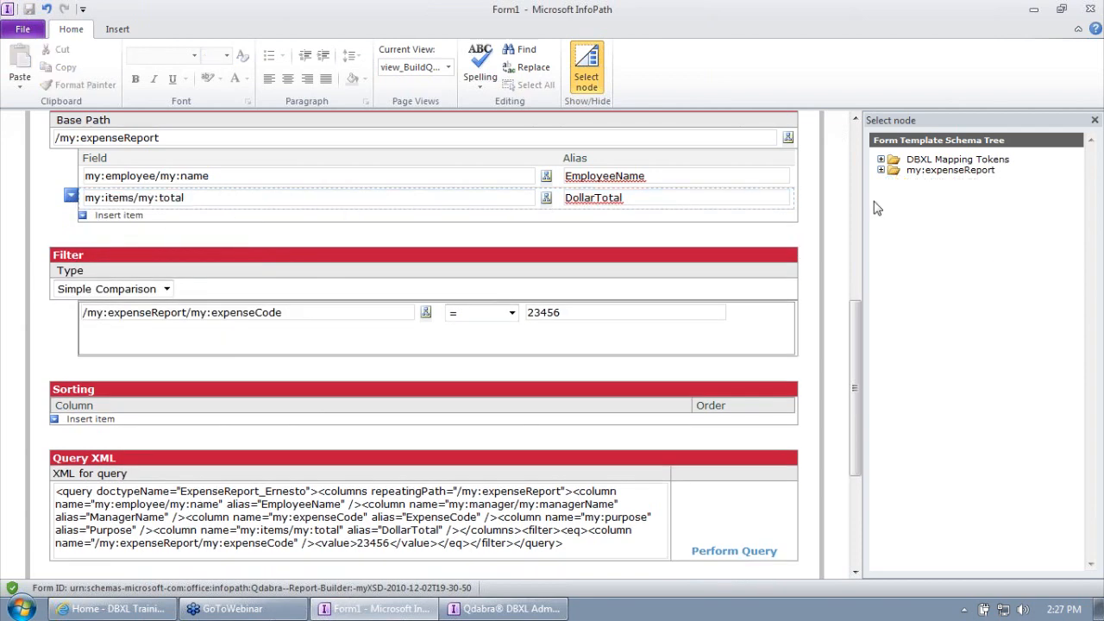
pyautogui.click(881, 170)
pyautogui.click(889, 180)
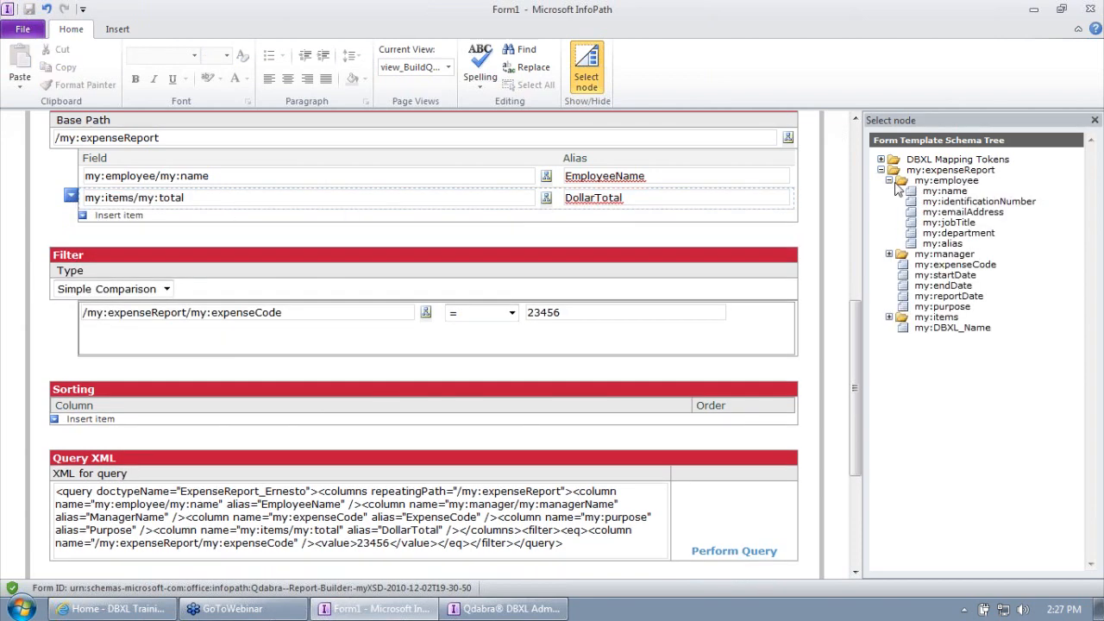
pyautogui.click(945, 298)
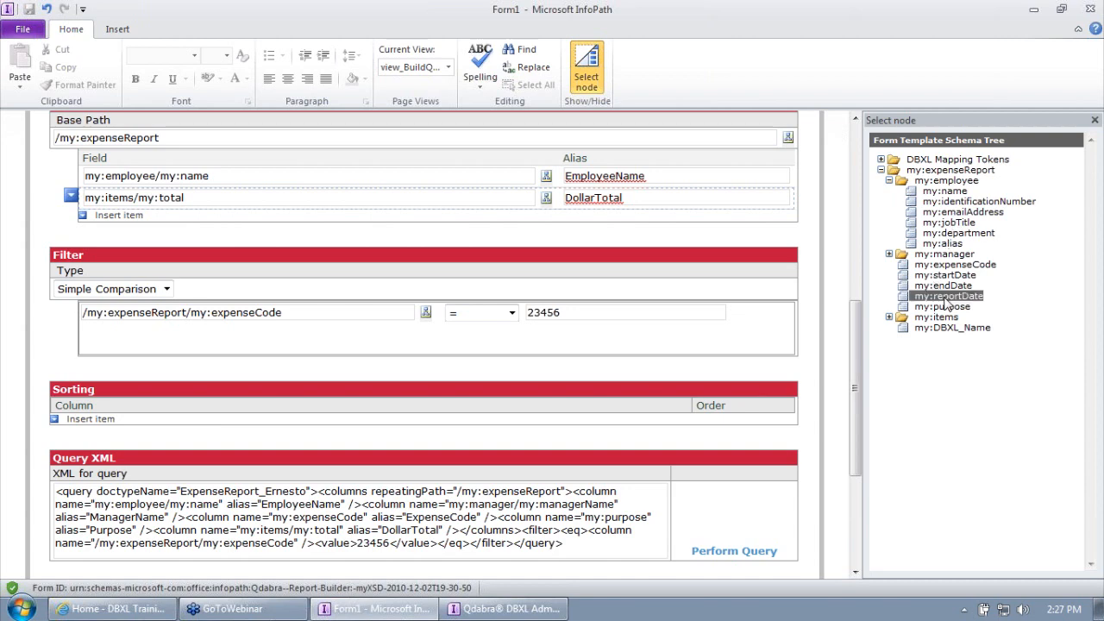
pyautogui.moveTo(648, 201); pyautogui.dragTo(531, 203)
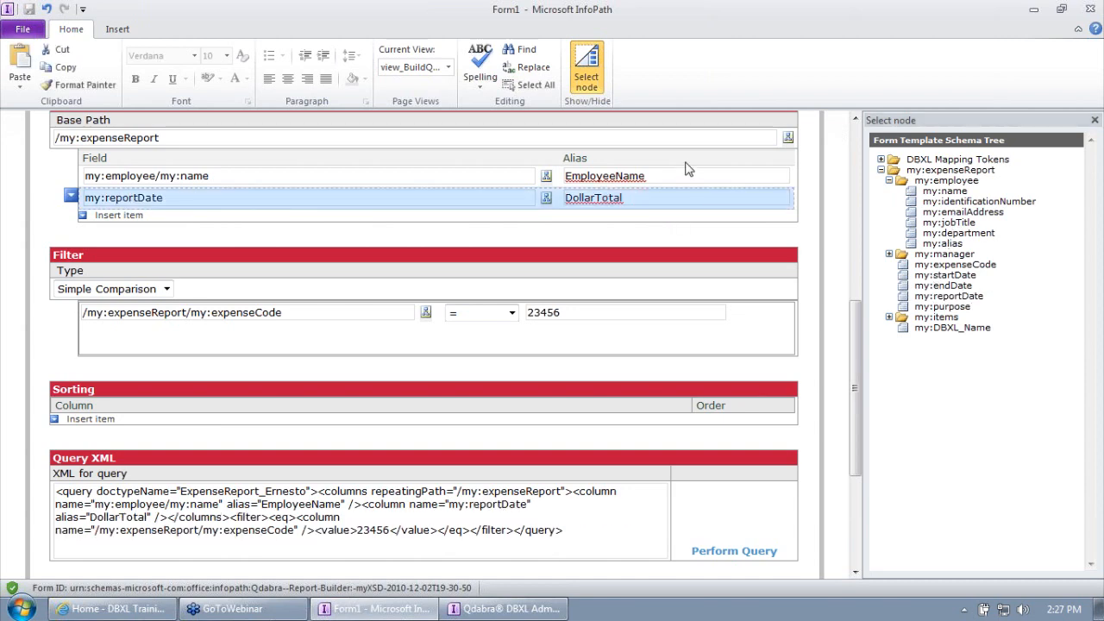
pyautogui.doubleClick(592, 201)
pyautogui.write('ReportDate')
pyautogui.press('Tab')
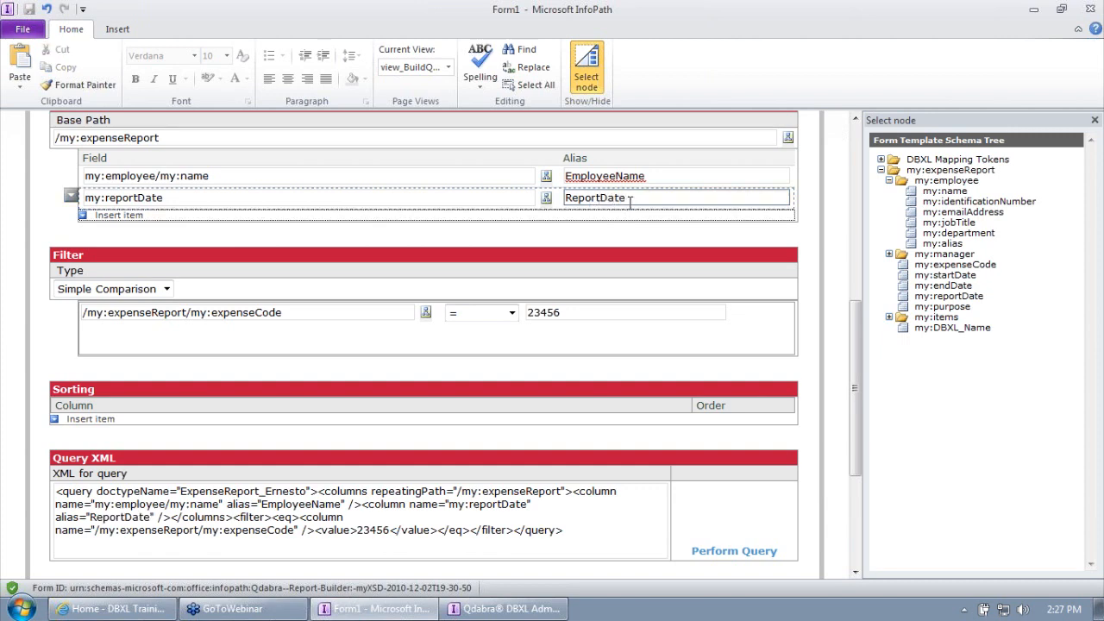
# Step: Select the full text of the updated query XML for review
pyautogui.click(591, 175)
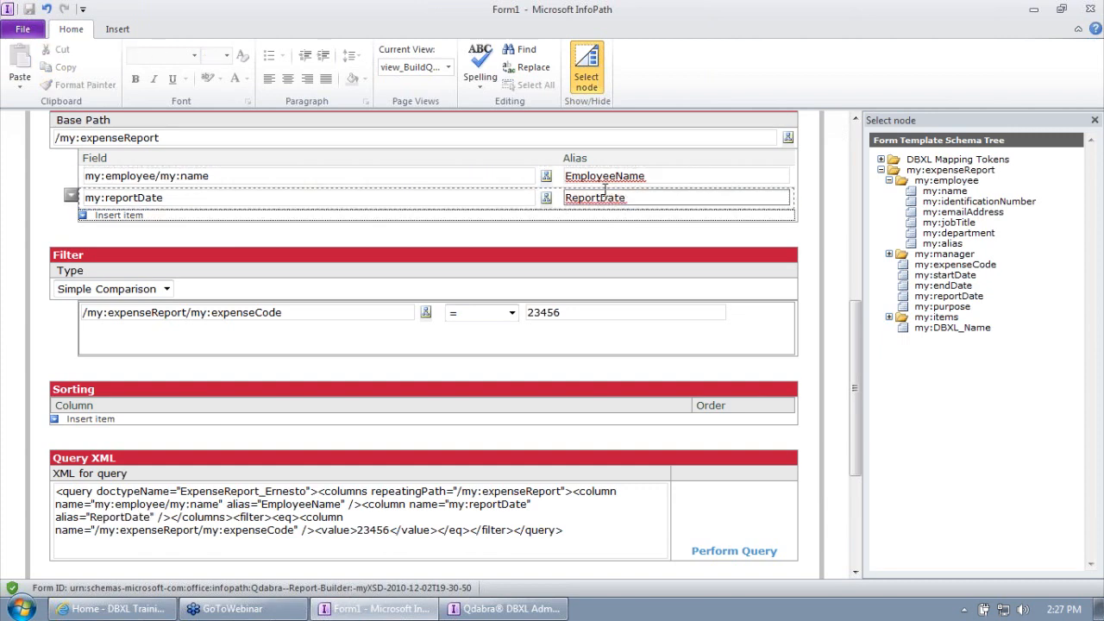
pyautogui.click(571, 535)
pyautogui.moveTo(572, 533); pyautogui.dragTo(47, 486)
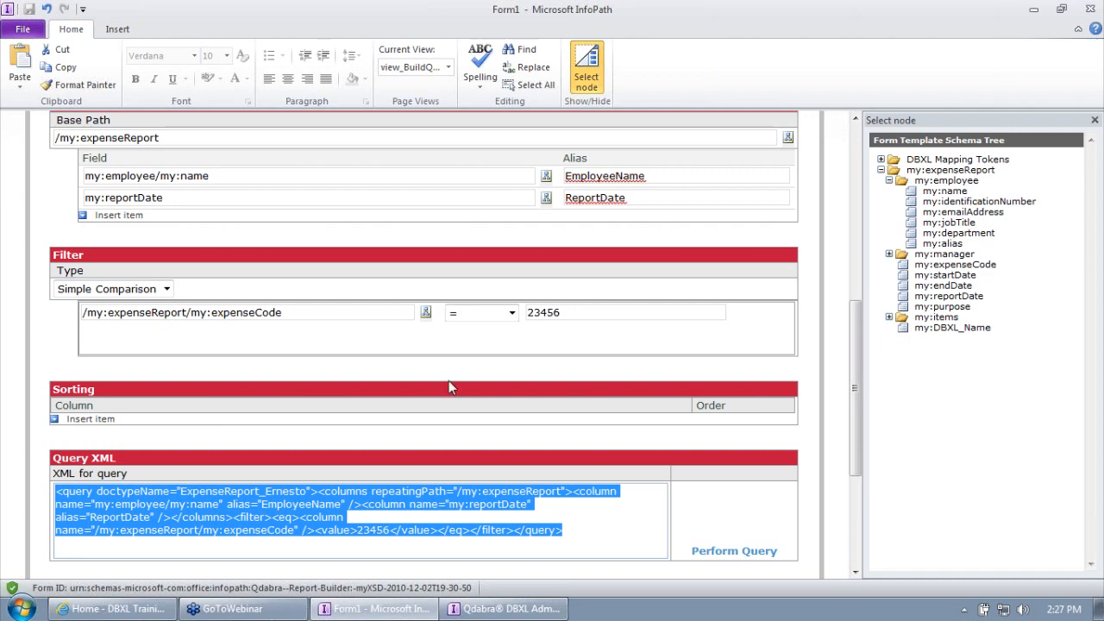
# Step: Switch to the DBXL Administration Tool and view the general settings of the expense report document type
pyautogui.moveTo(503, 612)
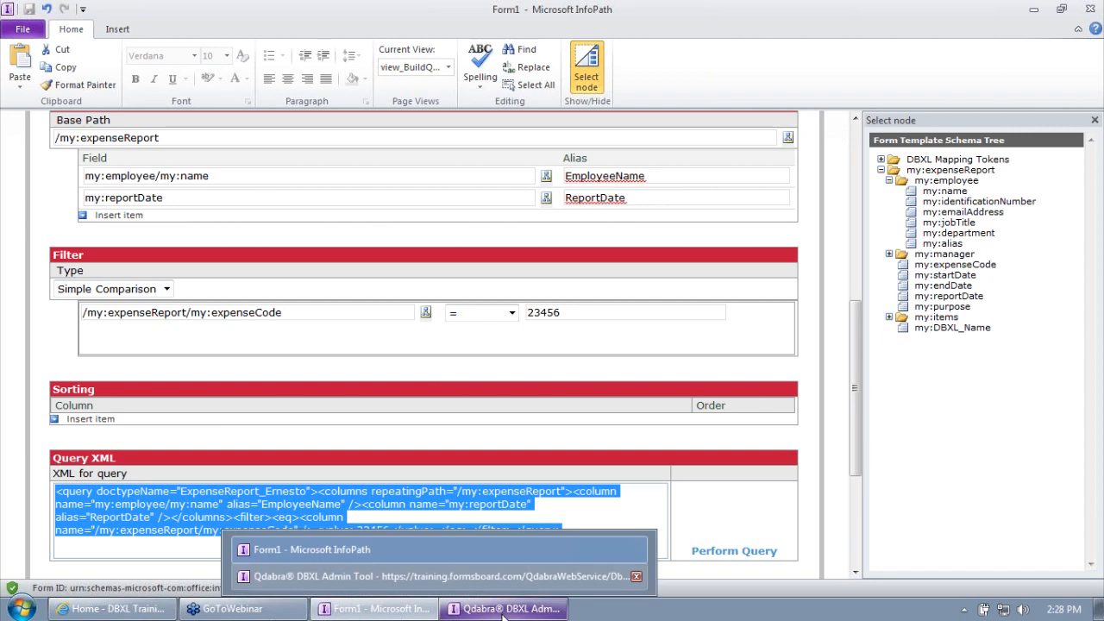
pyautogui.click(436, 576)
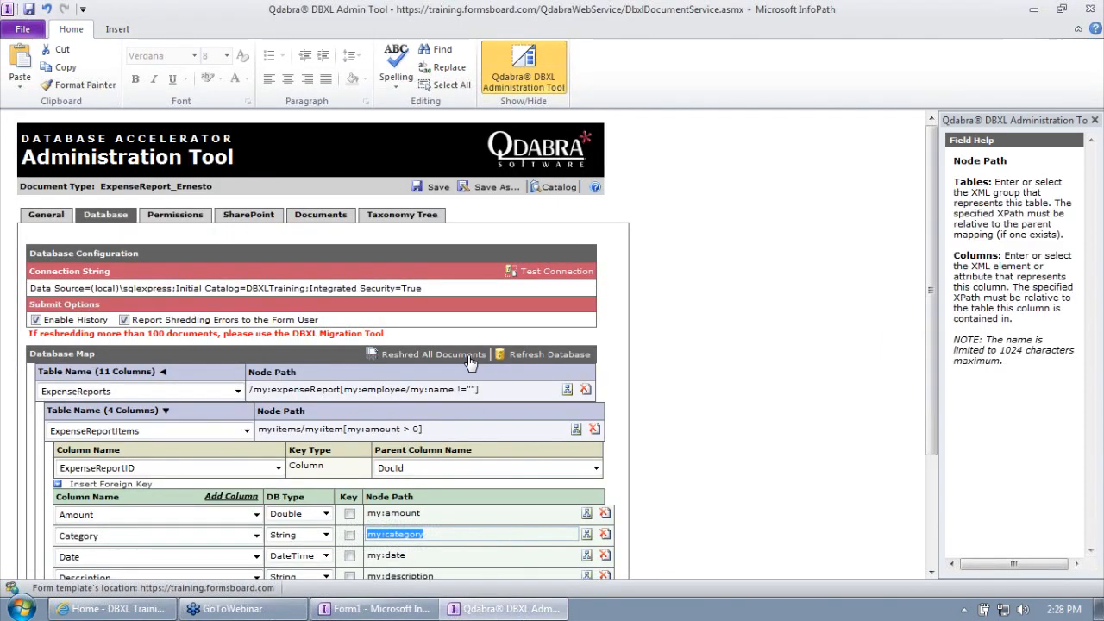
pyautogui.click(46, 215)
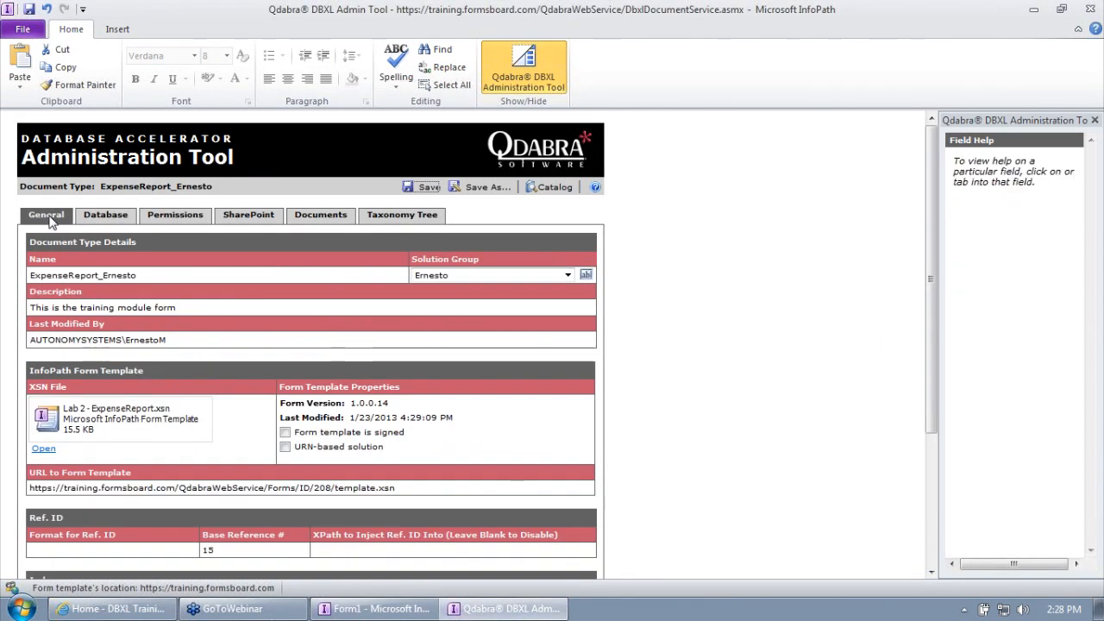
pyautogui.moveTo(466, 334)
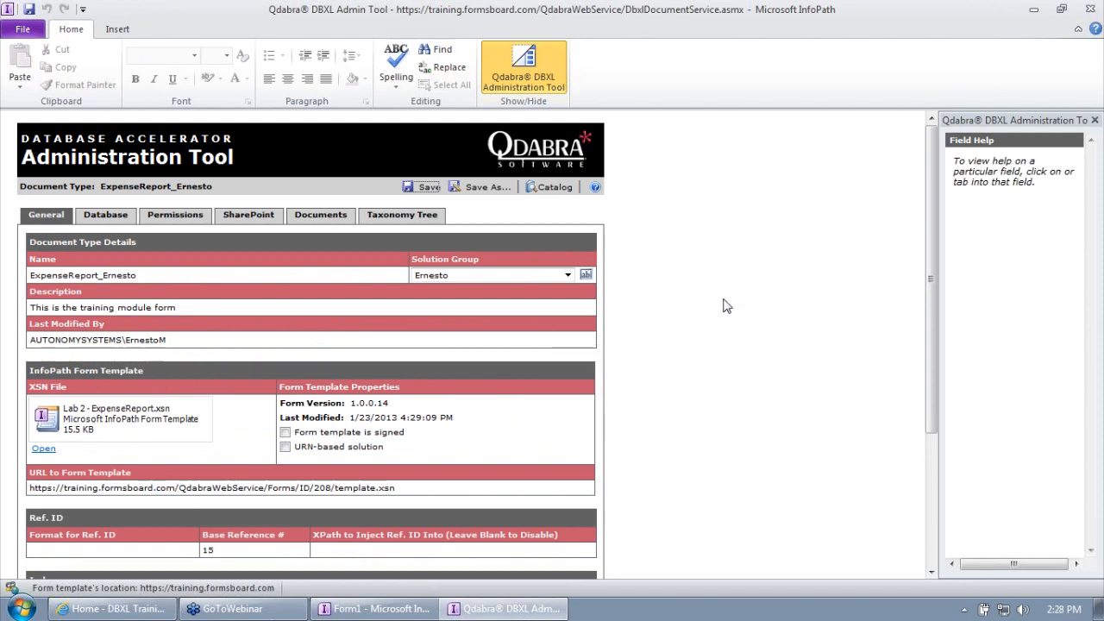
# Step: Save a copy of the attached Lab 2 - ExpenseReport.xsn form template to the Desktop
pyautogui.scroll(-2, 722, 305)
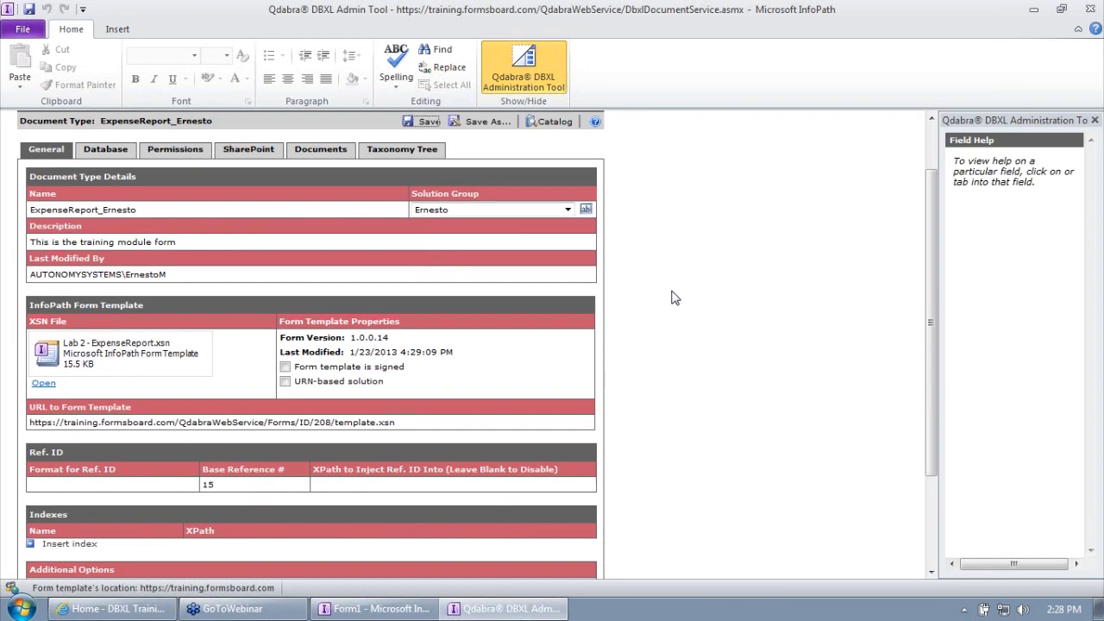
pyautogui.rightClick(95, 354)
pyautogui.click(142, 389)
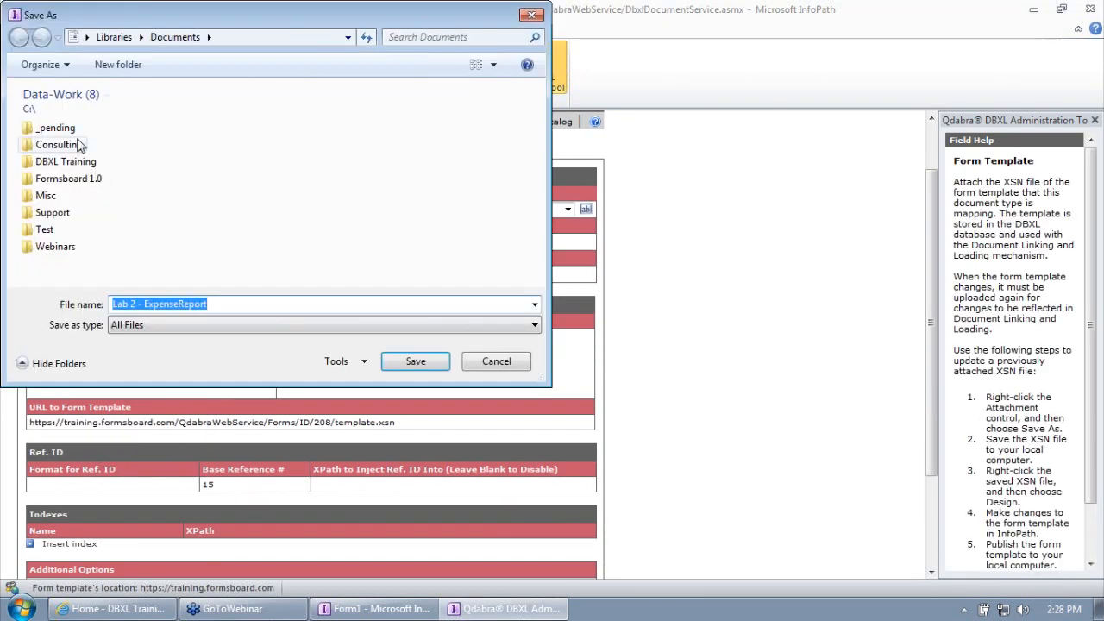
pyautogui.click(87, 38)
pyautogui.click(94, 62)
pyautogui.click(413, 361)
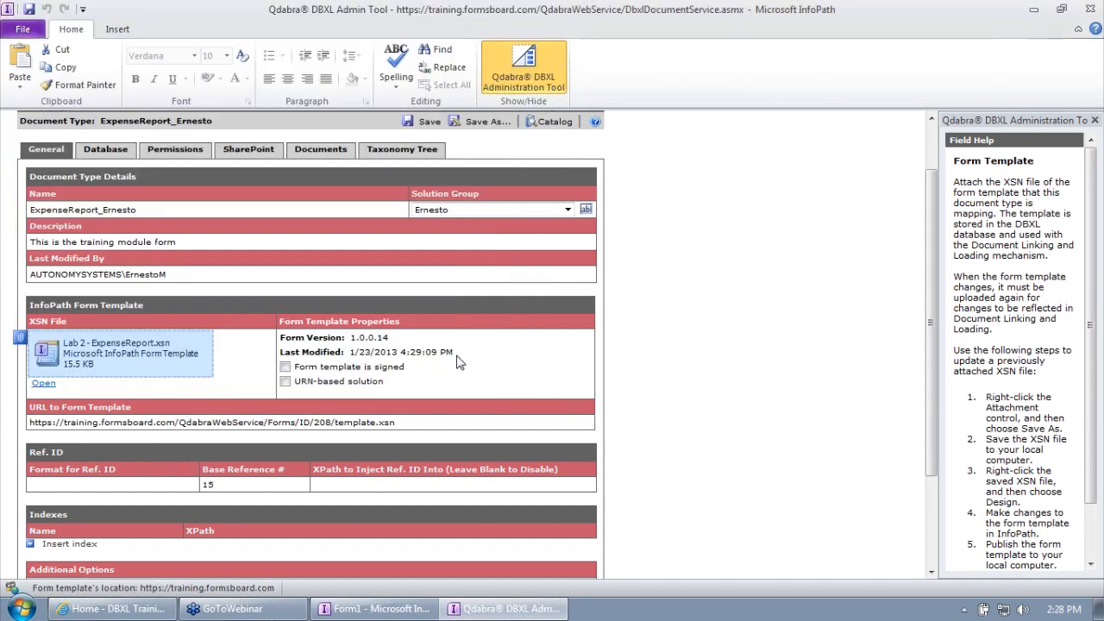
# Step: Open the saved Lab 2 - ExpenseReport template from the Desktop in InfoPath design mode and maximize it
pyautogui.click(1033, 8)
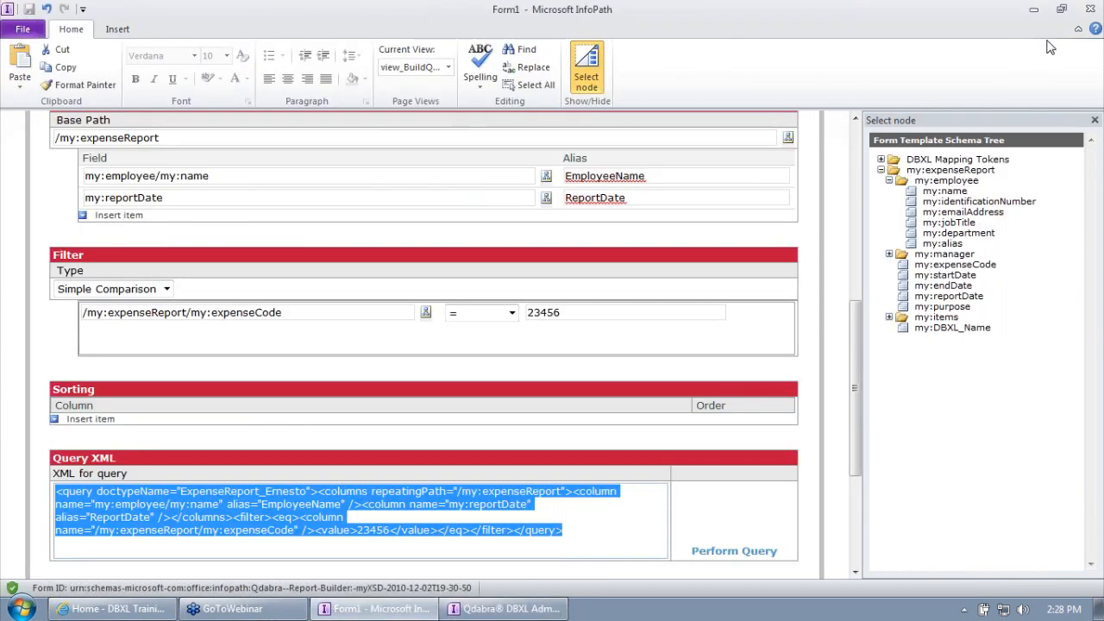
pyautogui.click(1036, 9)
pyautogui.press('super+d')
pyautogui.rightClick(39, 26)
pyautogui.click(86, 57)
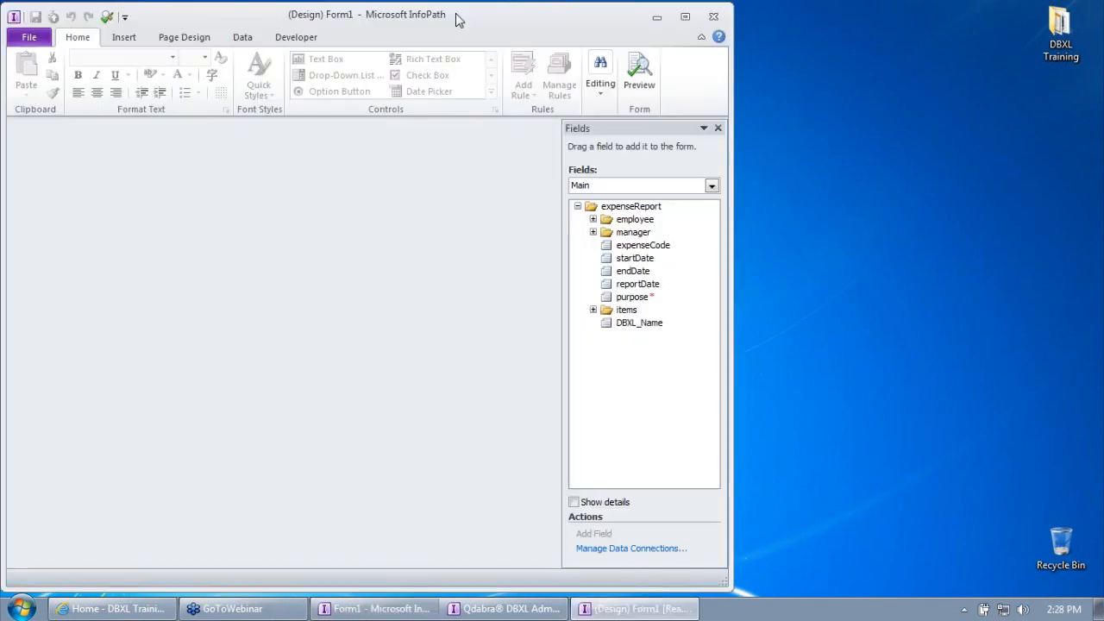
pyautogui.doubleClick(456, 13)
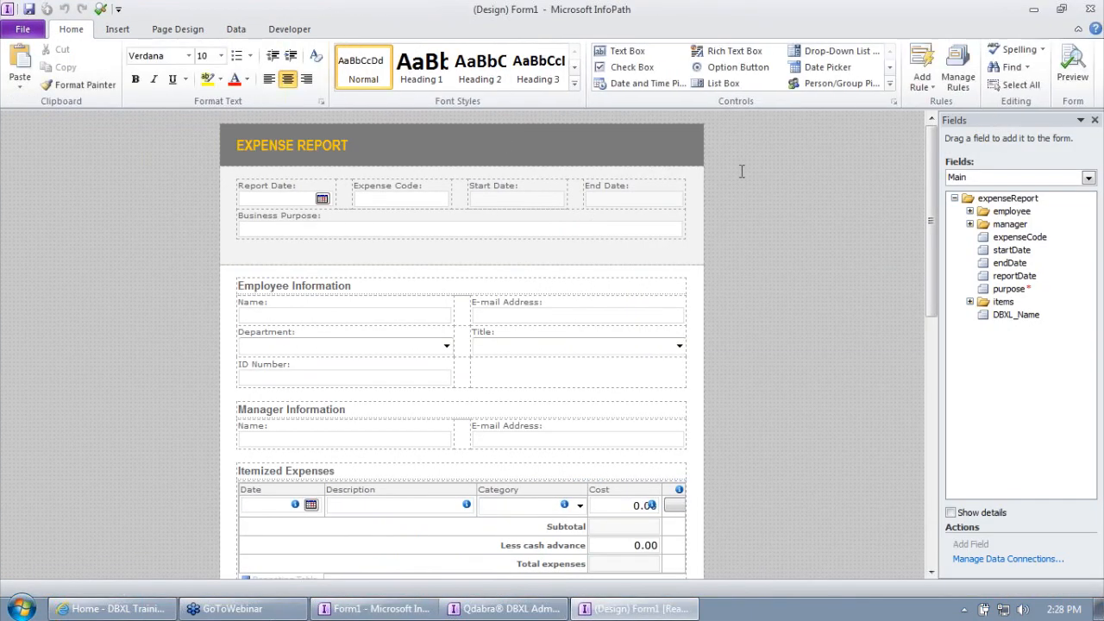
# Step: Show the rules pane, look through the form's available data sources, and select the Business Purpose field
pyautogui.click(958, 73)
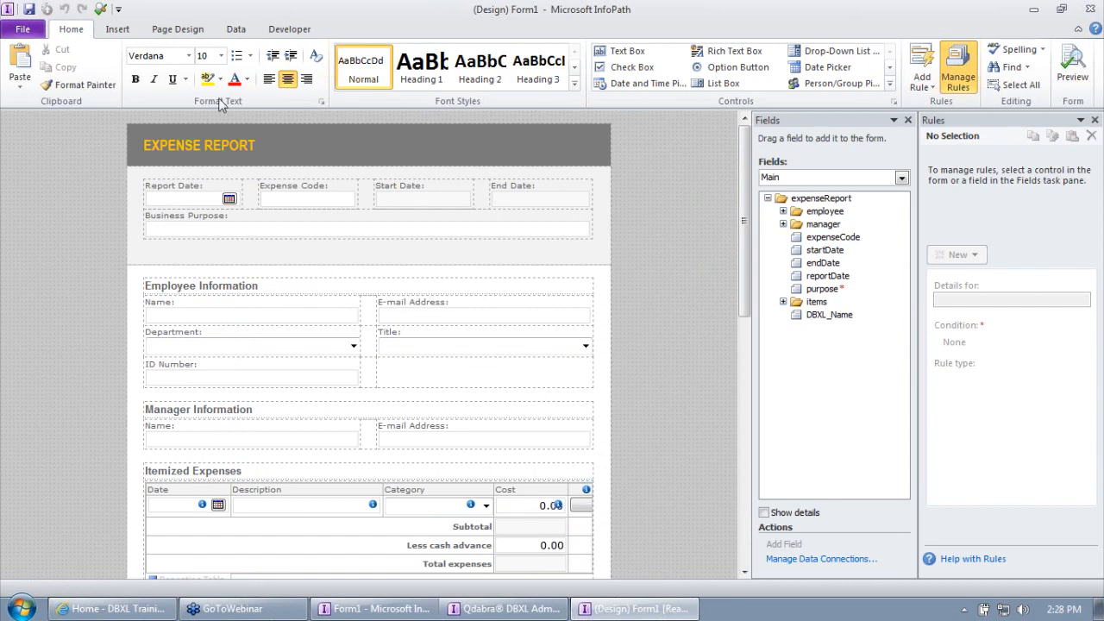
pyautogui.click(234, 31)
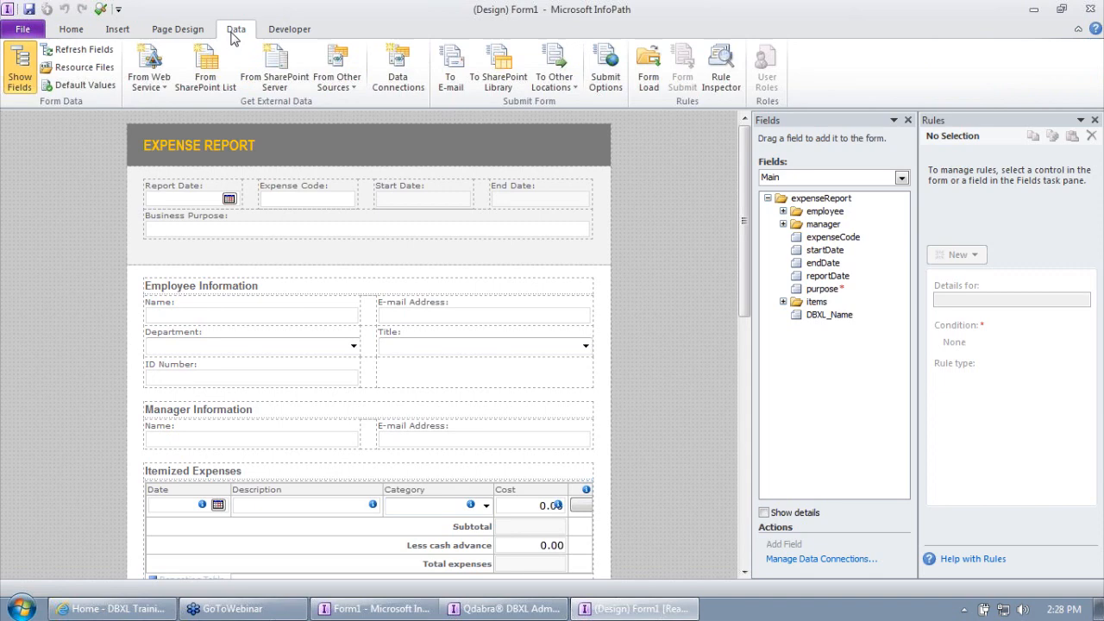
pyautogui.click(798, 179)
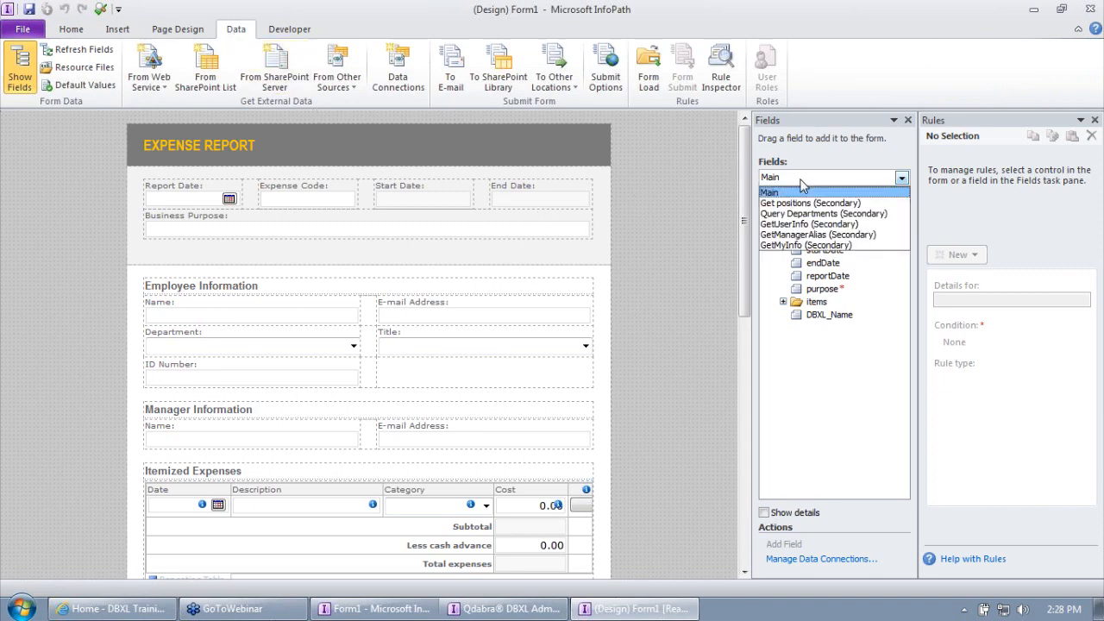
pyautogui.click(678, 262)
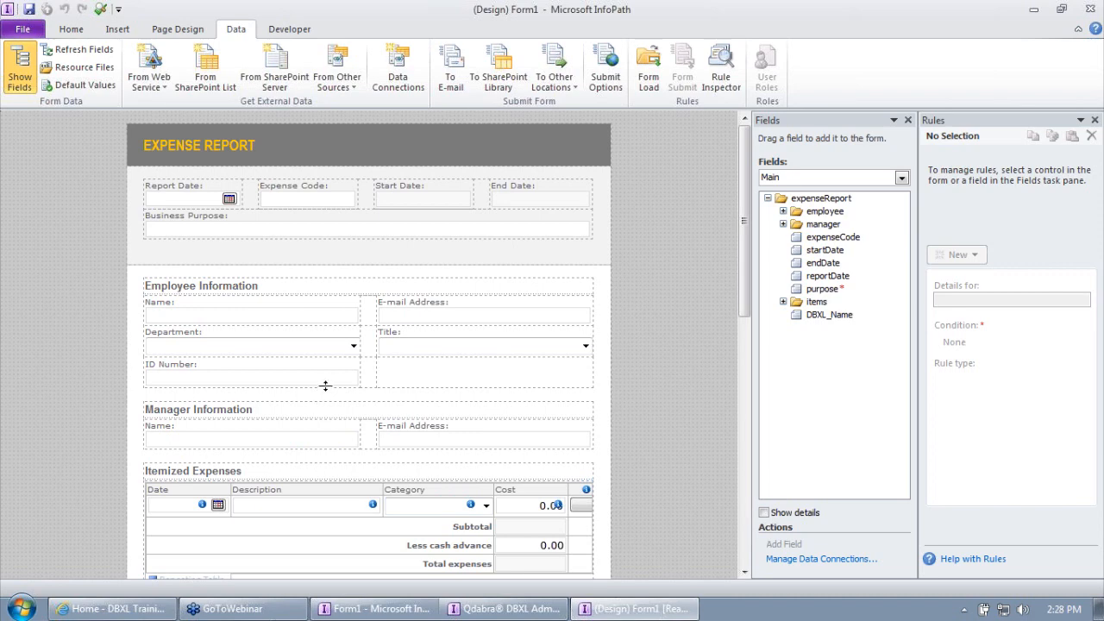
pyautogui.click(276, 235)
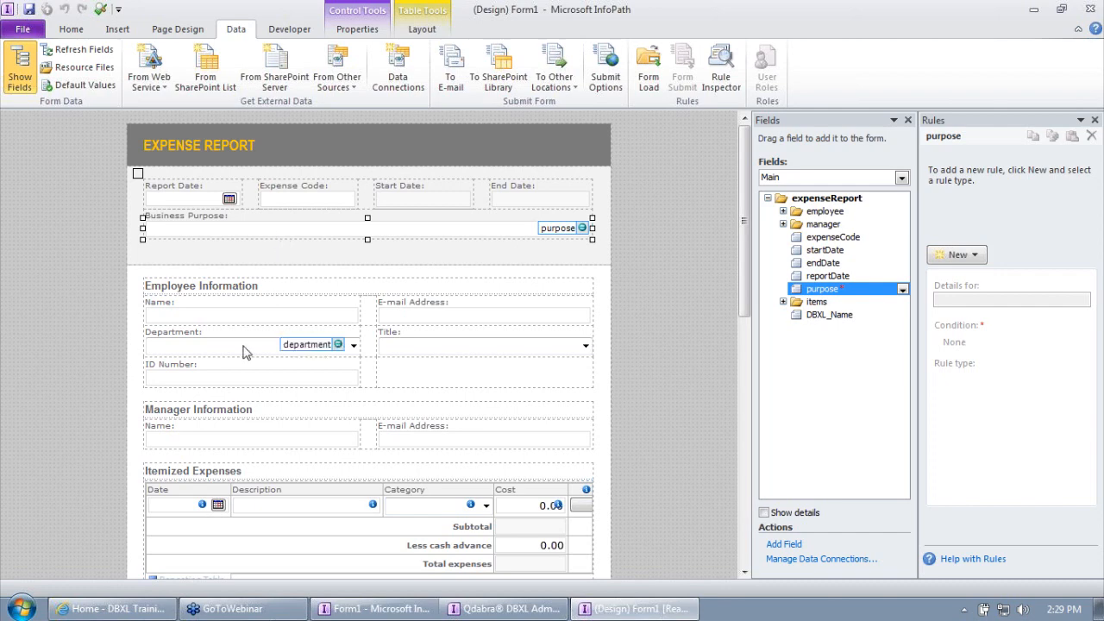
# Step: Start a new Notepad document containing an opening <FormOptions> tag and a closing </FormOptions> tag on separate lines
pyautogui.click(22, 607)
pyautogui.click(47, 515)
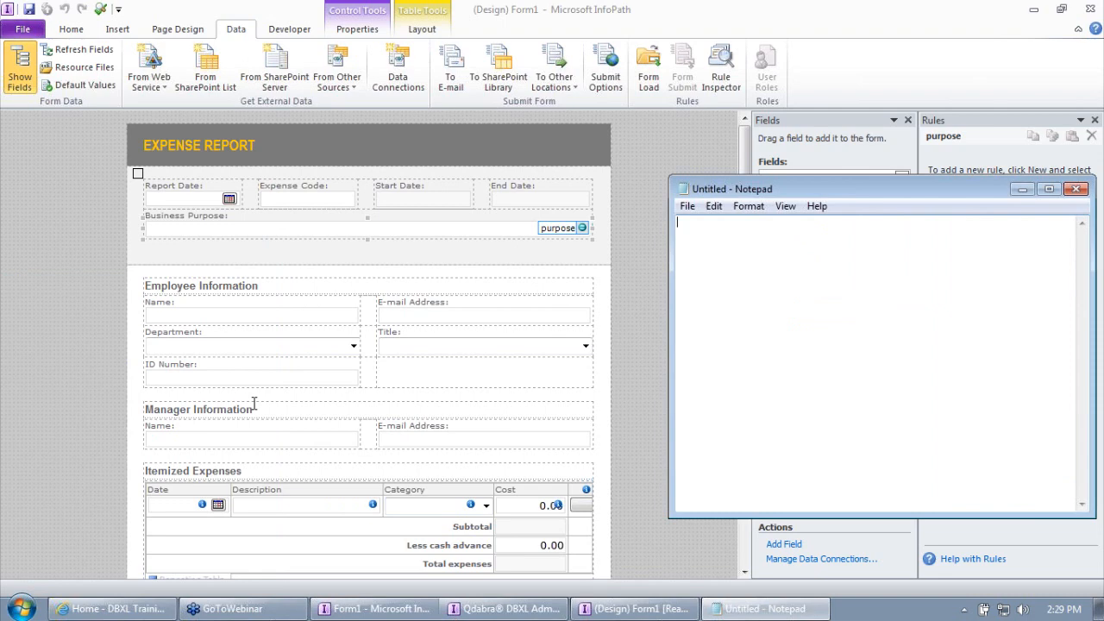
pyautogui.write('<FormOptions>')
pyautogui.press('Return')
pyautogui.hotkey('ctrl', 'a')
pyautogui.hotkey('ctrl', 'v')
pyautogui.hotkey('ctrl', 'v')
pyautogui.press('Up')
pyautogui.press('Right')
pyautogui.write('/')
pyautogui.press('Home')
pyautogui.press('Down')
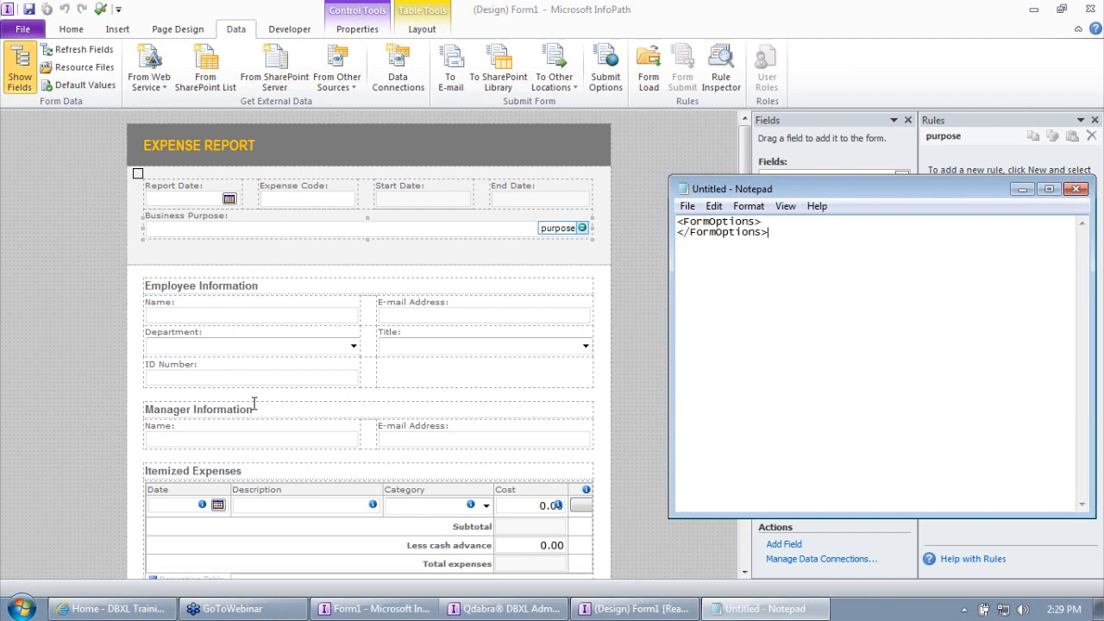
# Step: Add indented IsNew and Exists elements inside FormOptions, each with the value 0
pyautogui.press('Up')
pyautogui.press('Up')
pyautogui.press('End')
pyautogui.press('Return')
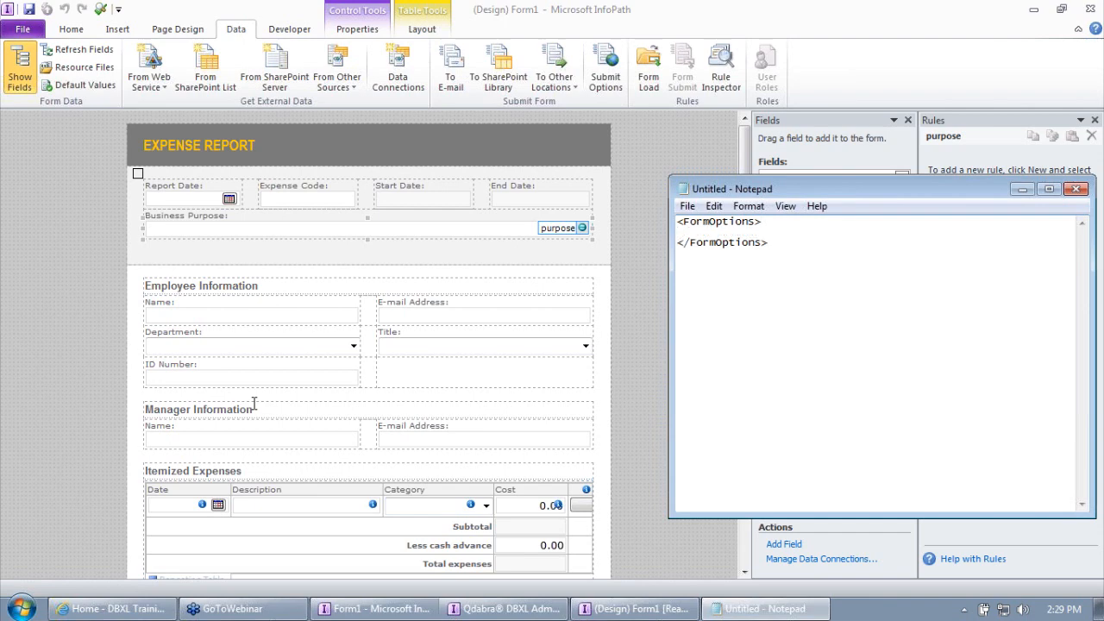
pyautogui.write('<IsNew>')
pyautogui.press('Up')
pyautogui.hotkey('shift', 'Left')
pyautogui.hotkey('shift', 'Left')
pyautogui.hotkey('shift', 'Left')
pyautogui.hotkey('shift', 'Left')
pyautogui.hotkey('shift', 'Left')
pyautogui.hotkey('shift', 'Left')
pyautogui.hotkey('shift', 'Left')
pyautogui.hotkey('shift', 'Left')
pyautogui.hotkey('shift', 'Left')
pyautogui.hotkey('shift', 'Left')
pyautogui.hotkey('shift', 'Left')
pyautogui.hotkey('shift', 'Left')
pyautogui.hotkey('shift', 'Left')
pyautogui.press('Down')
pyautogui.press('End')
pyautogui.write('0</IsNew>')
pyautogui.press('Return')
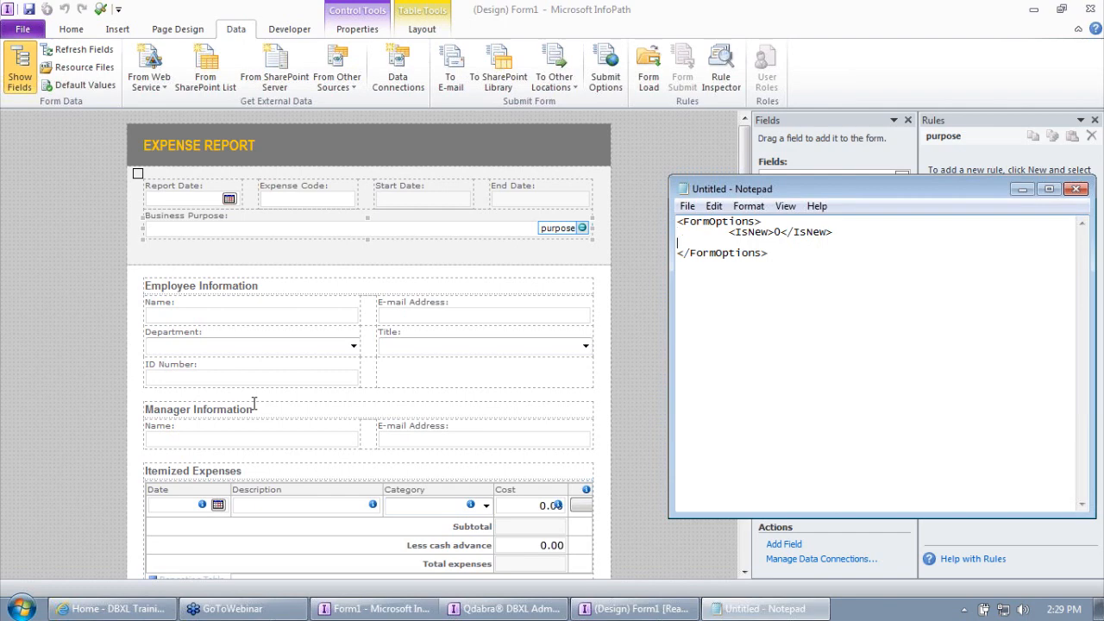
pyautogui.write('<Exists>0</Exists>')
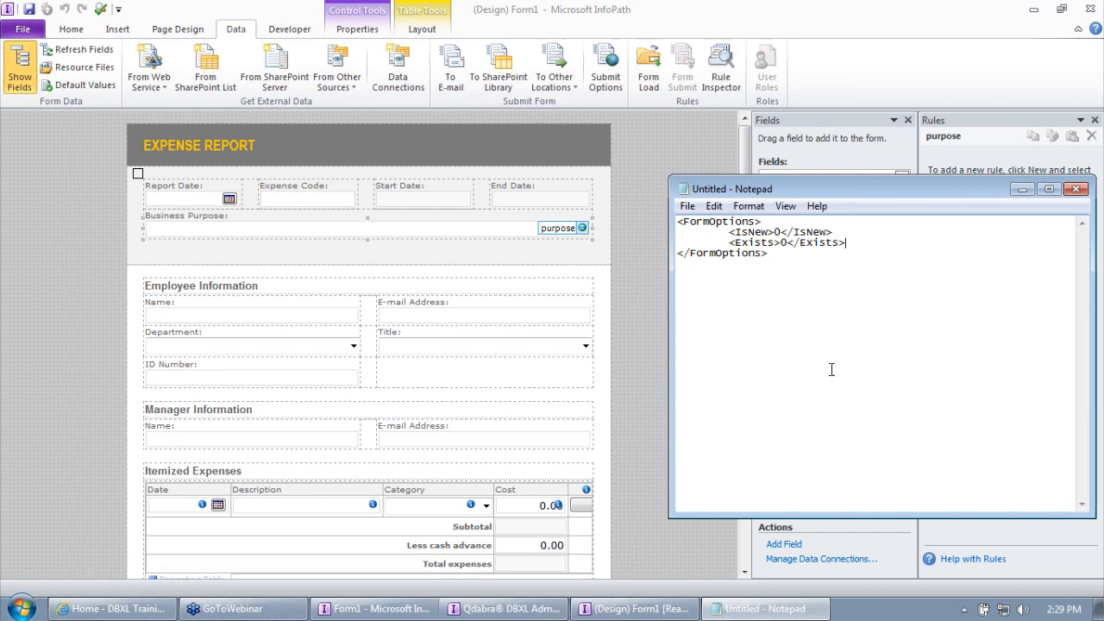
pyautogui.moveTo(842, 232); pyautogui.dragTo(731, 233)
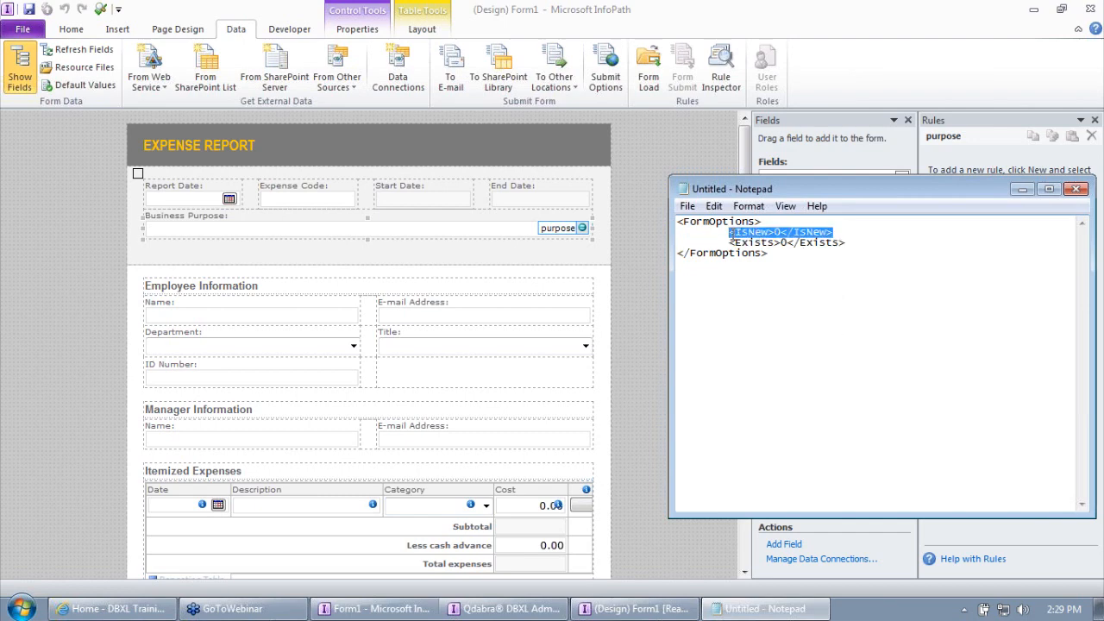
pyautogui.click(846, 243)
pyautogui.moveTo(846, 242); pyautogui.dragTo(731, 245)
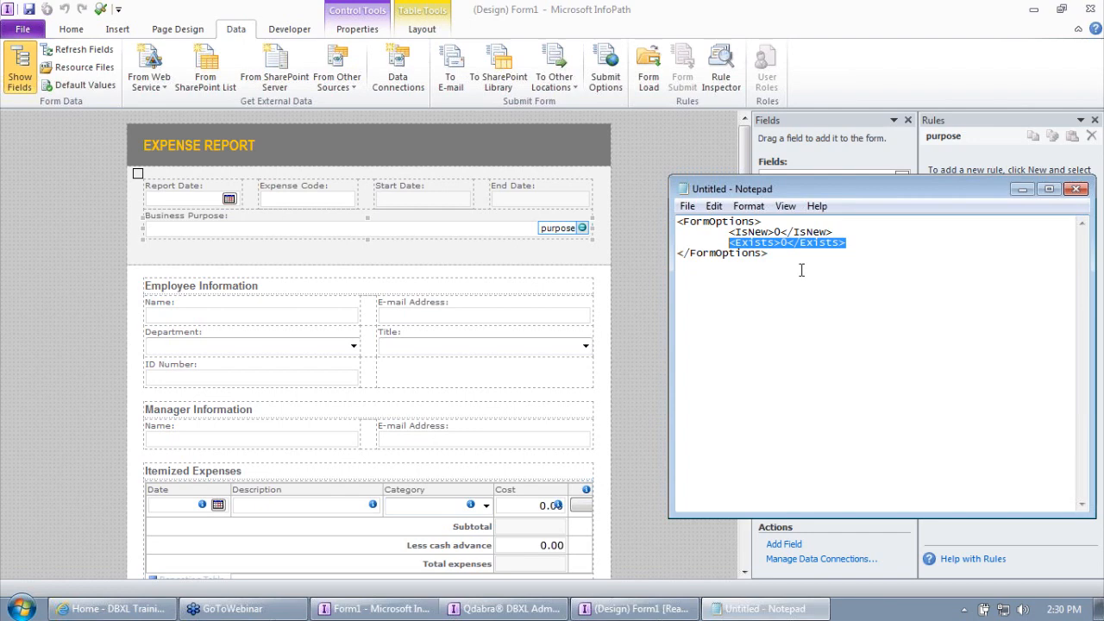
pyautogui.moveTo(833, 233); pyautogui.dragTo(730, 236)
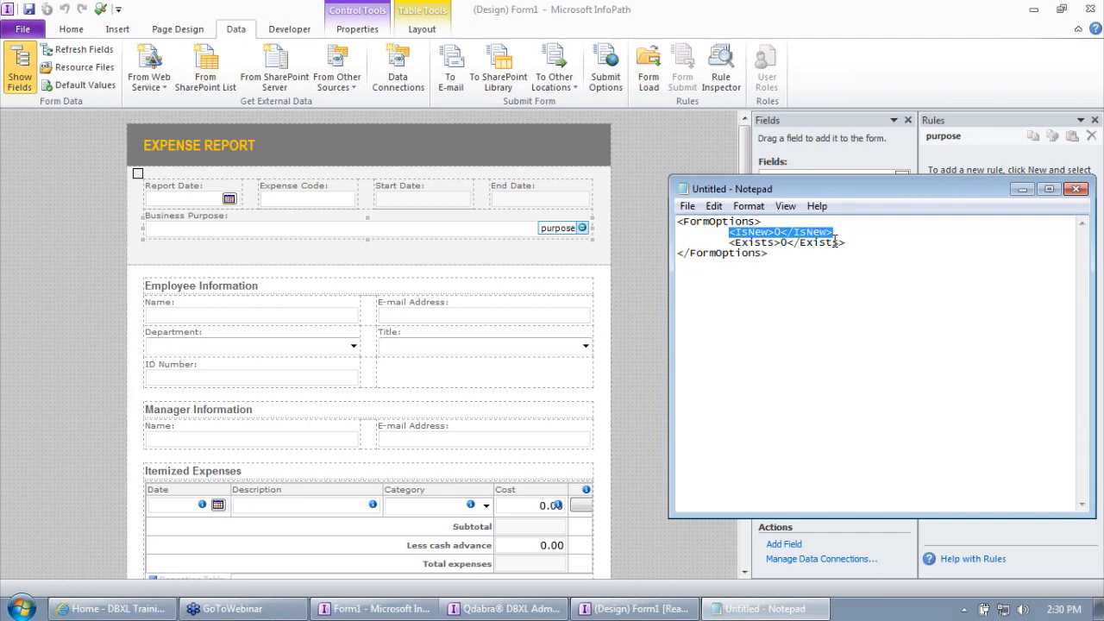
pyautogui.moveTo(847, 242); pyautogui.dragTo(731, 246)
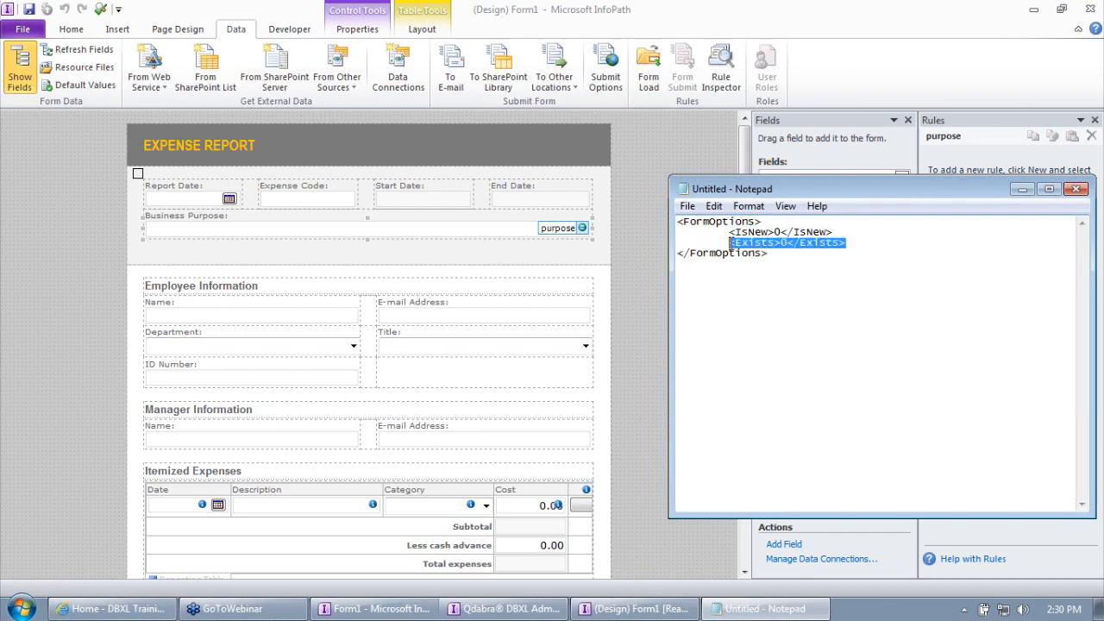
# Step: Save the text to the Desktop as FormOptions.xml using the All Files type, and close Notepad
pyautogui.click(687, 208)
pyautogui.click(716, 277)
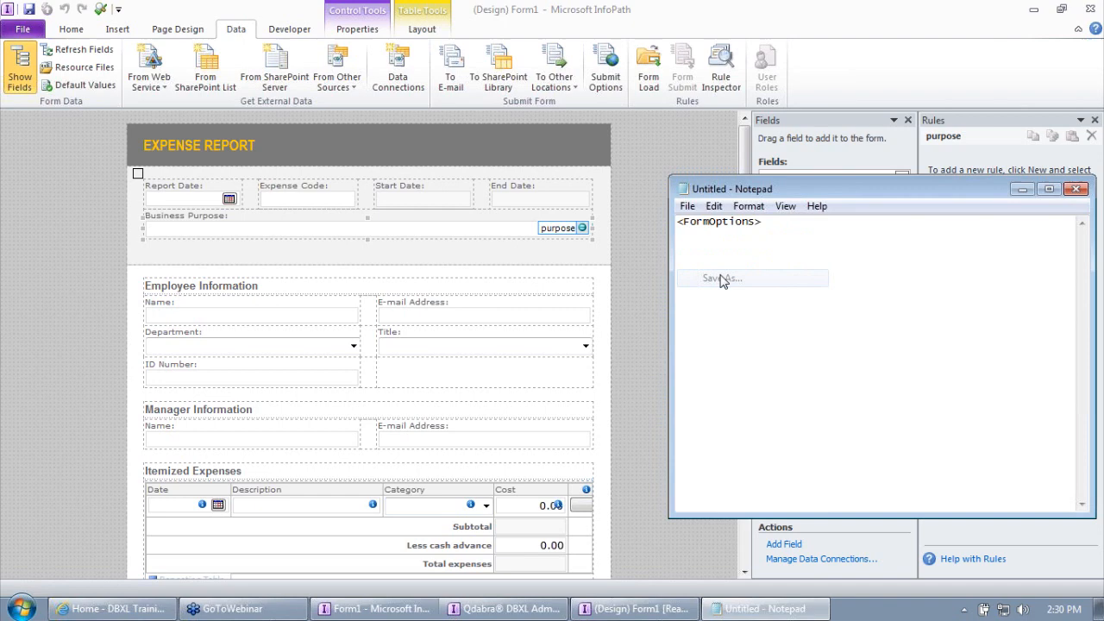
pyautogui.click(639, 220)
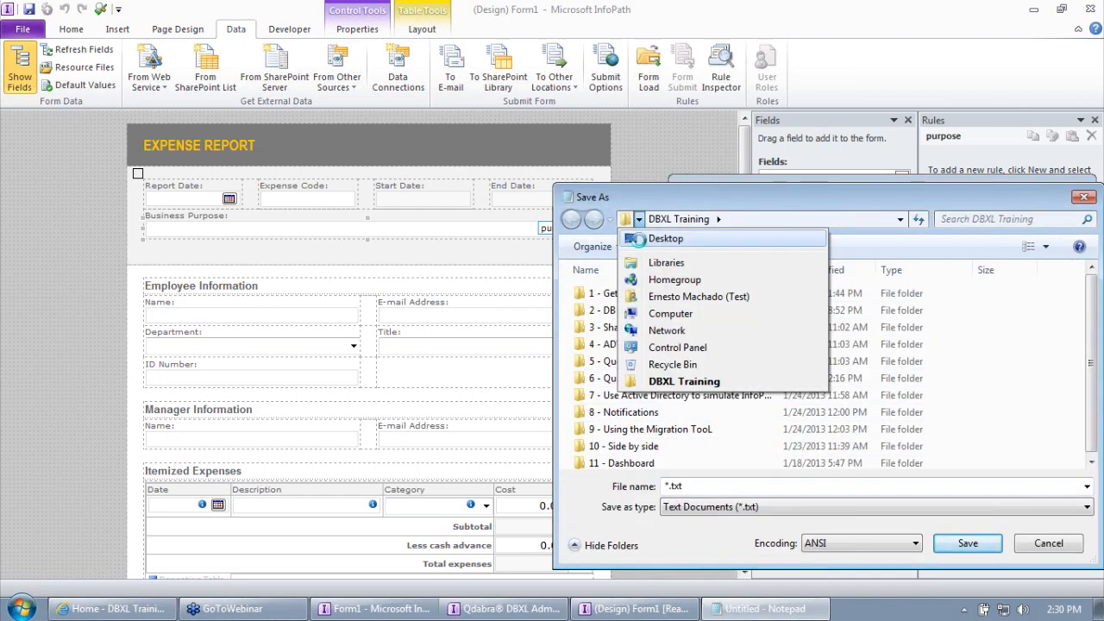
pyautogui.click(645, 240)
pyautogui.click(708, 506)
pyautogui.click(690, 536)
pyautogui.click(686, 486)
pyautogui.write('FormOpt')
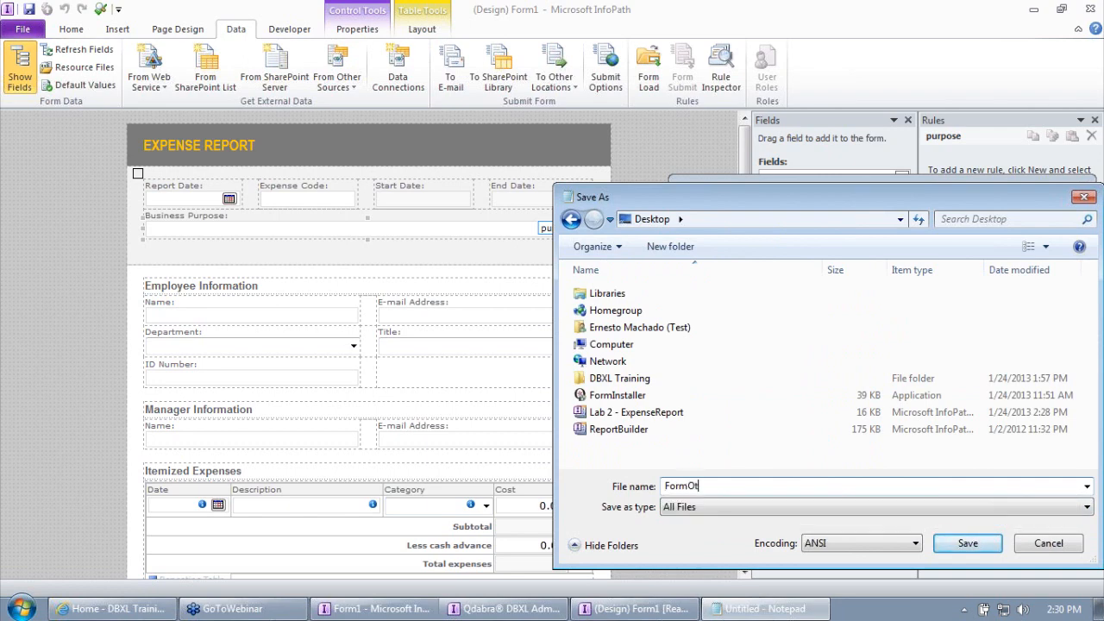
pyautogui.write('ions.xml')
pyautogui.press('Return')
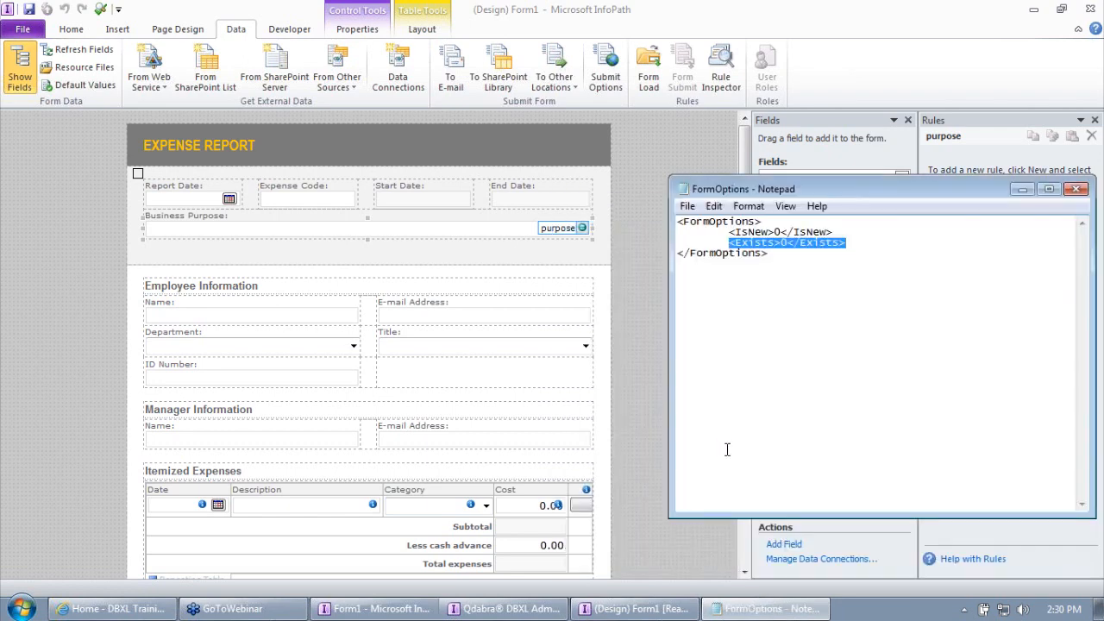
pyautogui.doubleClick(687, 193)
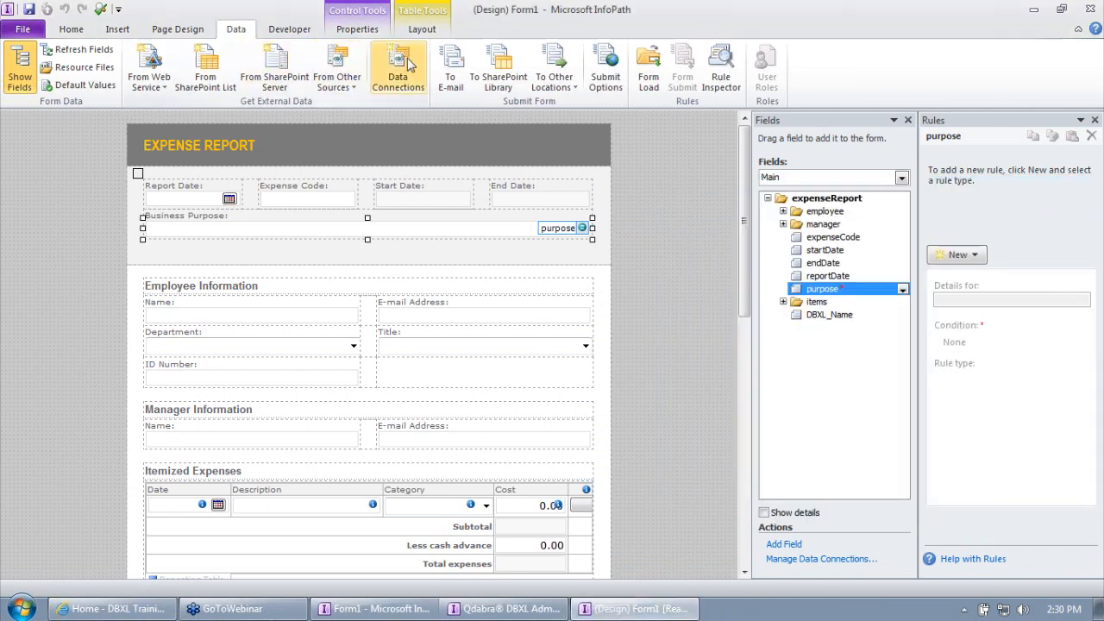
# Step: Start a new data connection in the form template that receives data from an XML document
pyautogui.click(411, 66)
pyautogui.click(666, 155)
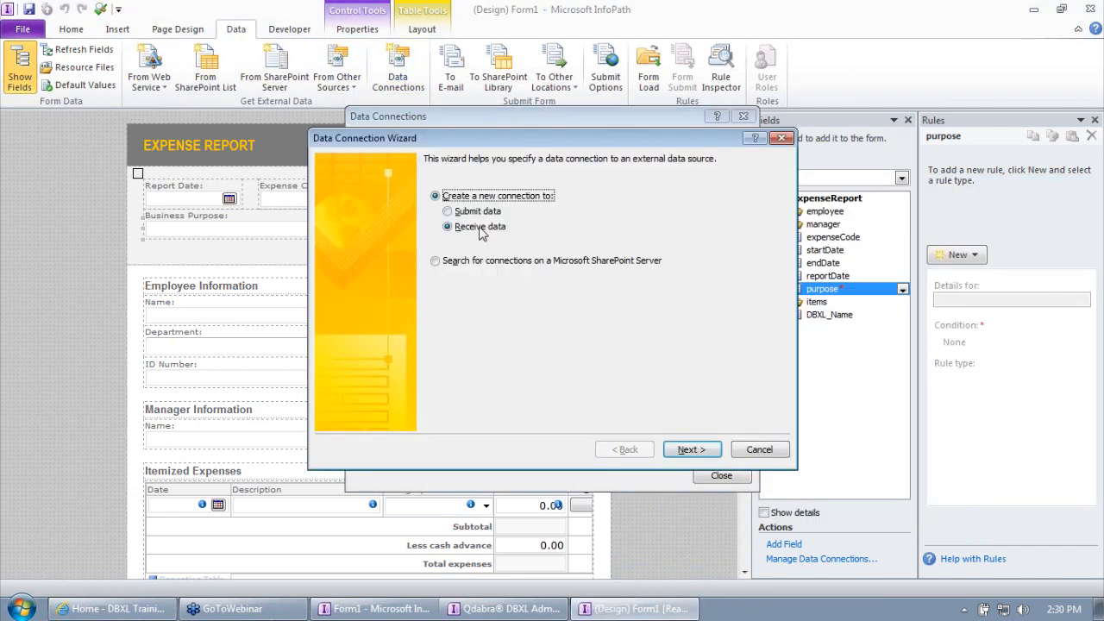
pyautogui.click(668, 448)
pyautogui.click(481, 271)
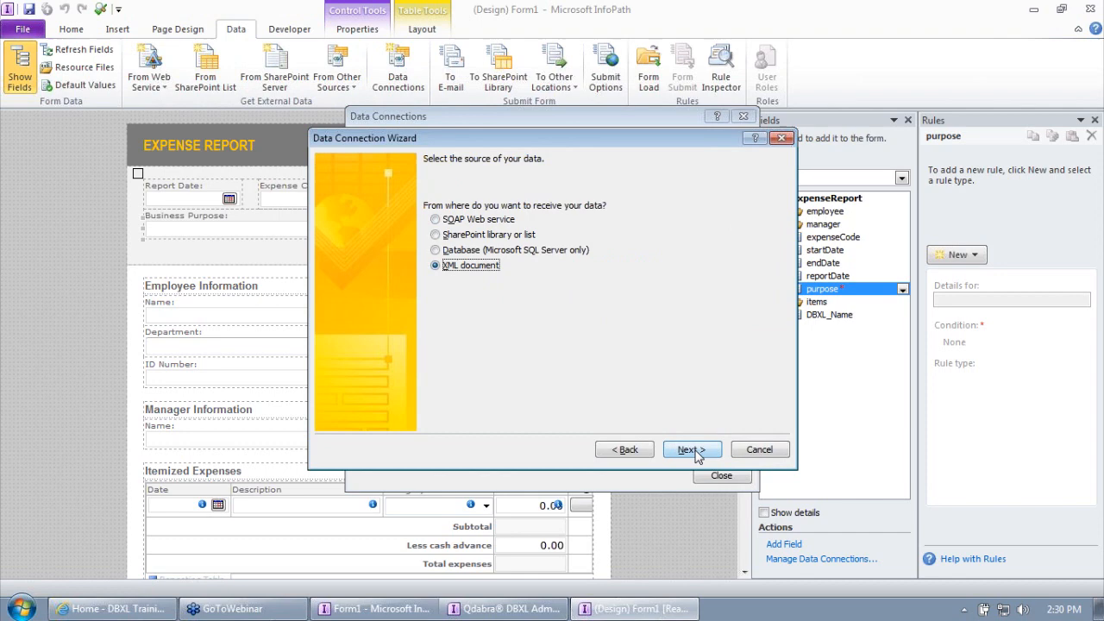
pyautogui.click(692, 450)
# Step: Use FormOptions.xml from the Desktop as the source and finish the FormOptions connection with automatic retrieval on form open
pyautogui.click(747, 252)
pyautogui.click(396, 184)
pyautogui.click(411, 205)
pyautogui.doubleClick(380, 353)
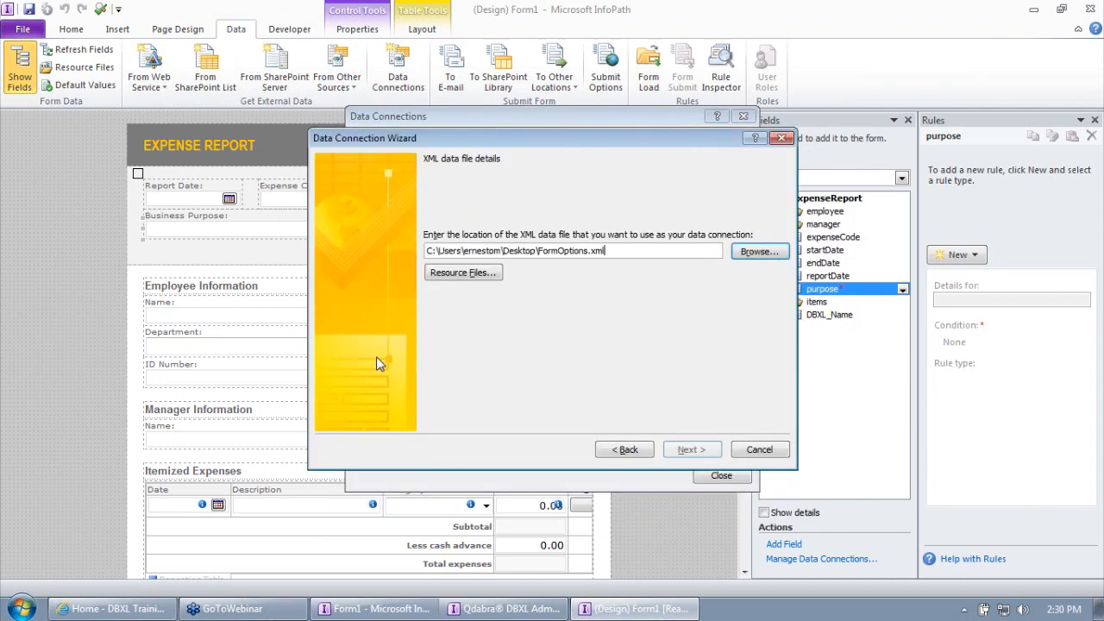
pyautogui.click(690, 450)
pyautogui.click(691, 449)
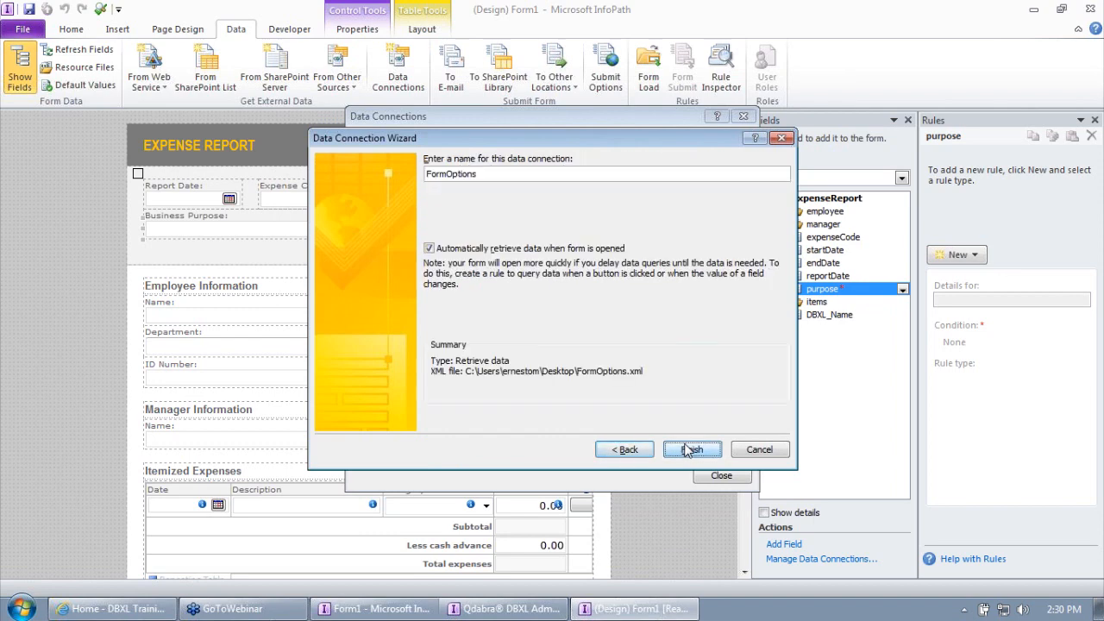
pyautogui.click(691, 450)
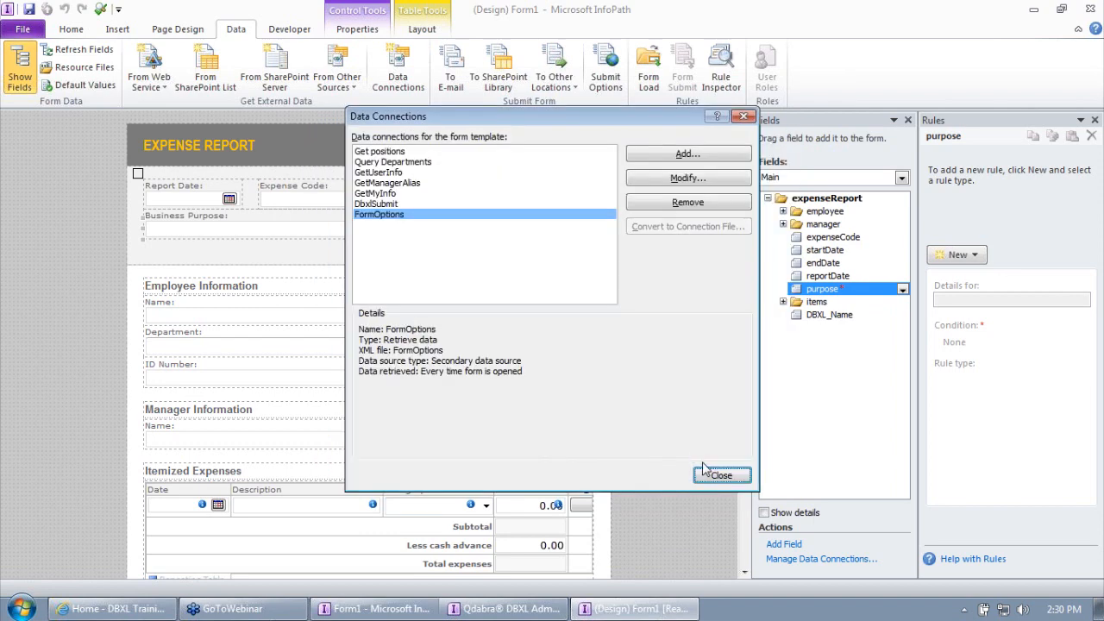
pyautogui.press('Escape')
# Step: Display the FormOptions secondary data source and check its IsNew and Exists fields
pyautogui.click(792, 178)
pyautogui.click(801, 202)
pyautogui.click(821, 214)
pyautogui.click(822, 224)
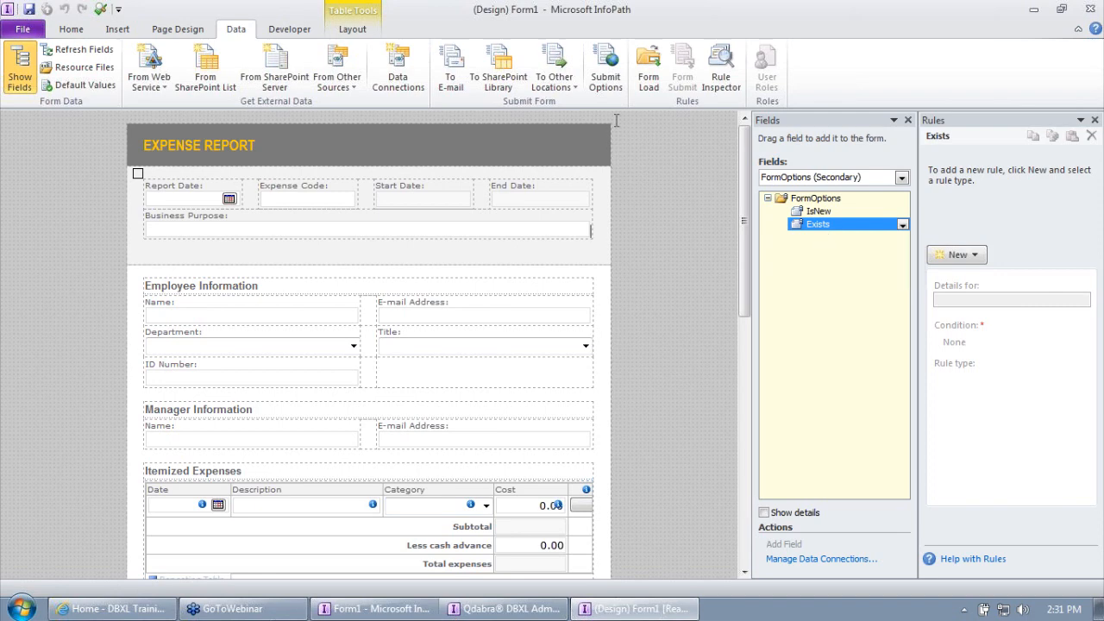
# Step: Show the form load rules in a wider pane and inspect the condition of the "Fill in AD data if blank" rule
pyautogui.click(656, 90)
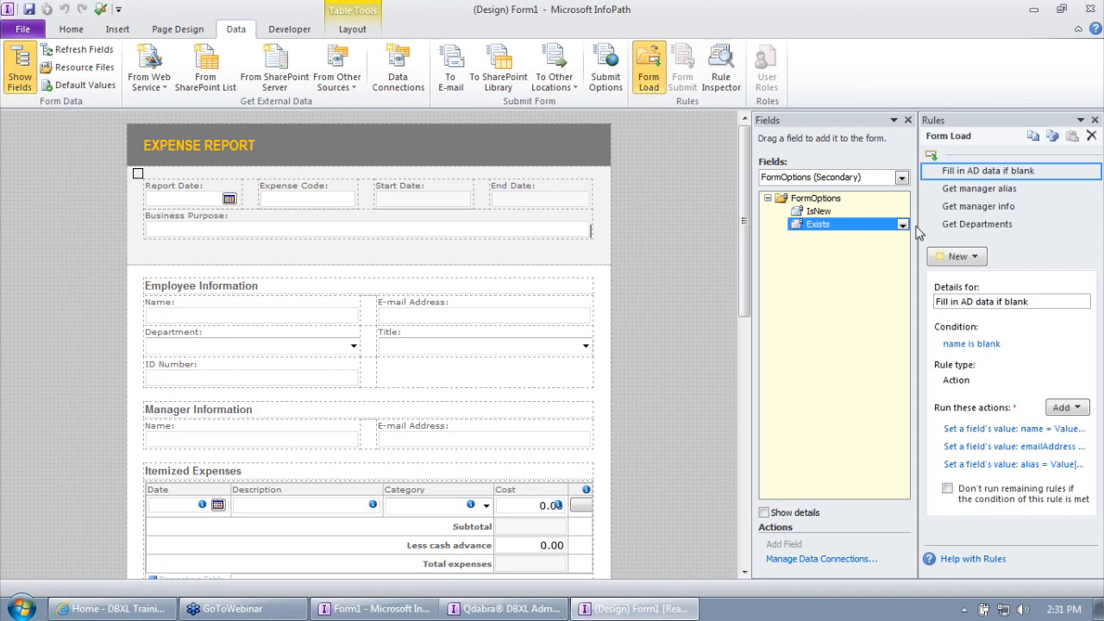
pyautogui.moveTo(918, 235); pyautogui.dragTo(747, 243)
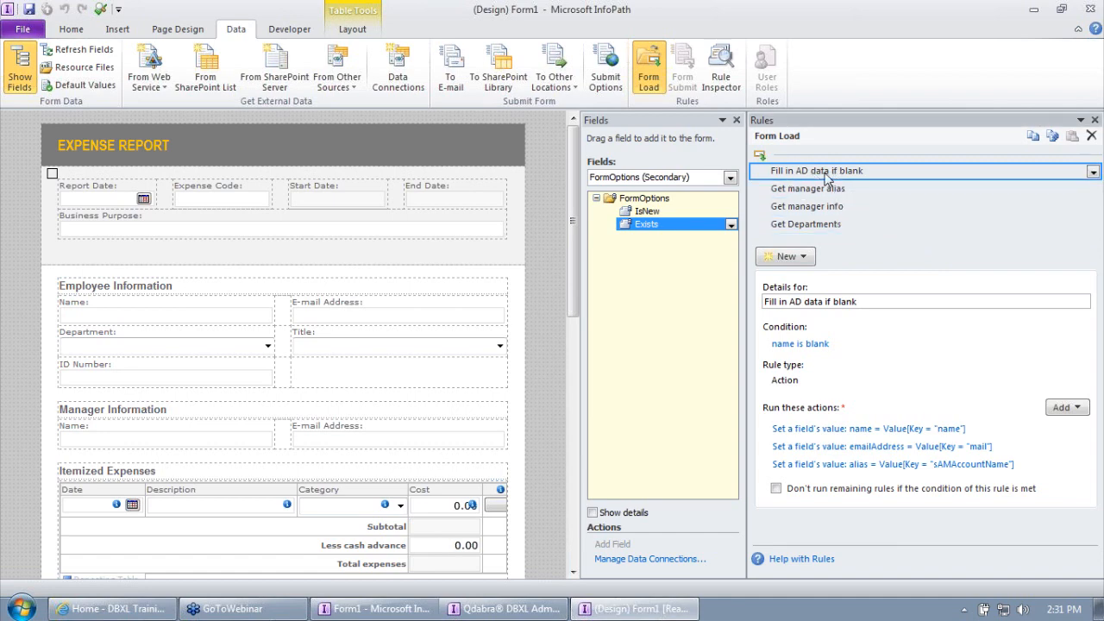
pyautogui.click(803, 344)
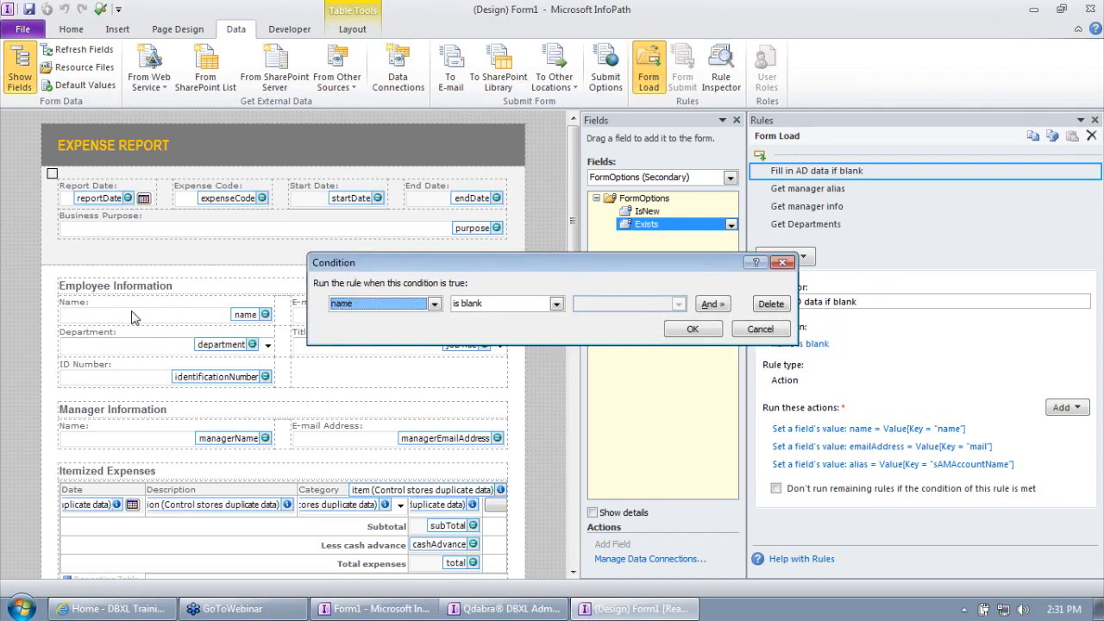
pyautogui.click(779, 329)
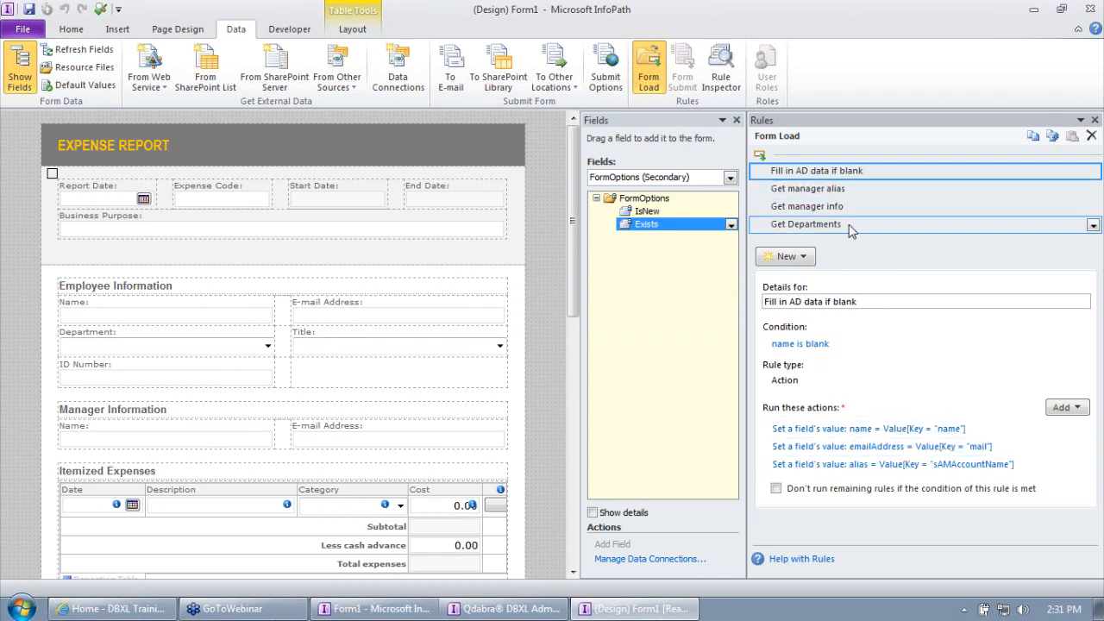
# Step: Add an action to the "Fill in AD data if blank" form load rule that sets the FormOptions field IsNew to 1
pyautogui.click(844, 189)
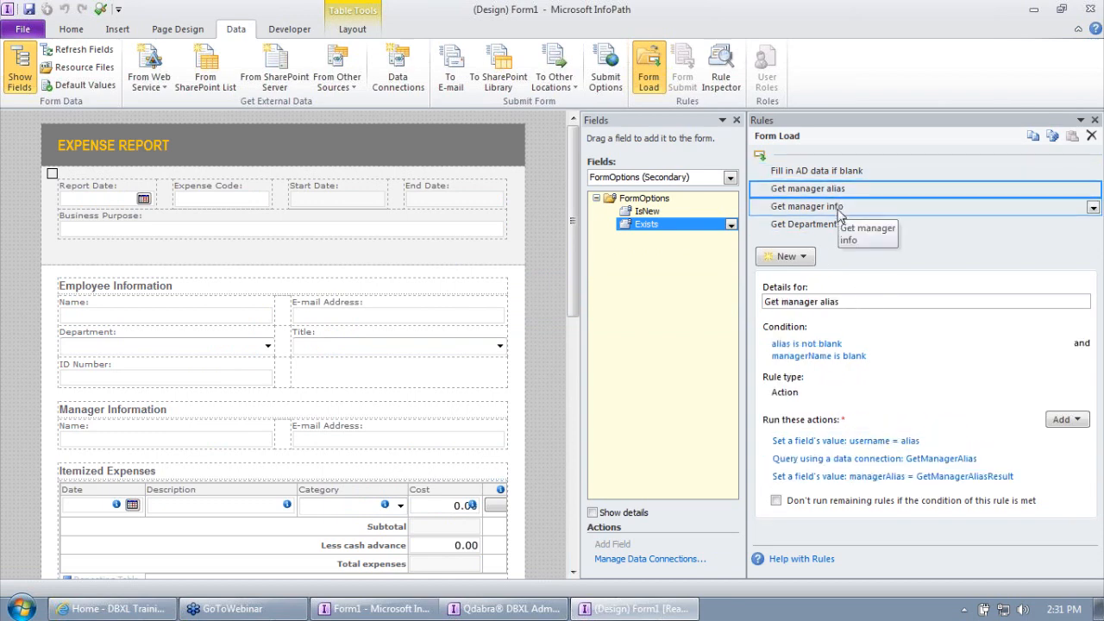
pyautogui.click(839, 207)
pyautogui.click(837, 224)
pyautogui.click(836, 172)
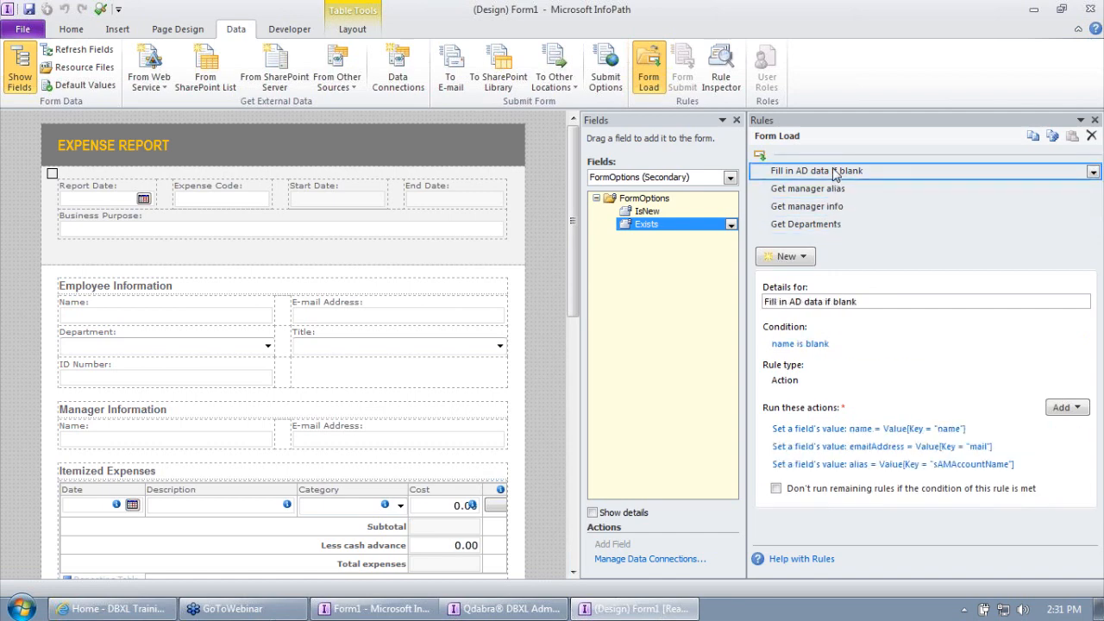
pyautogui.click(1067, 407)
pyautogui.click(1047, 446)
pyautogui.click(728, 277)
pyautogui.click(508, 205)
pyautogui.click(483, 229)
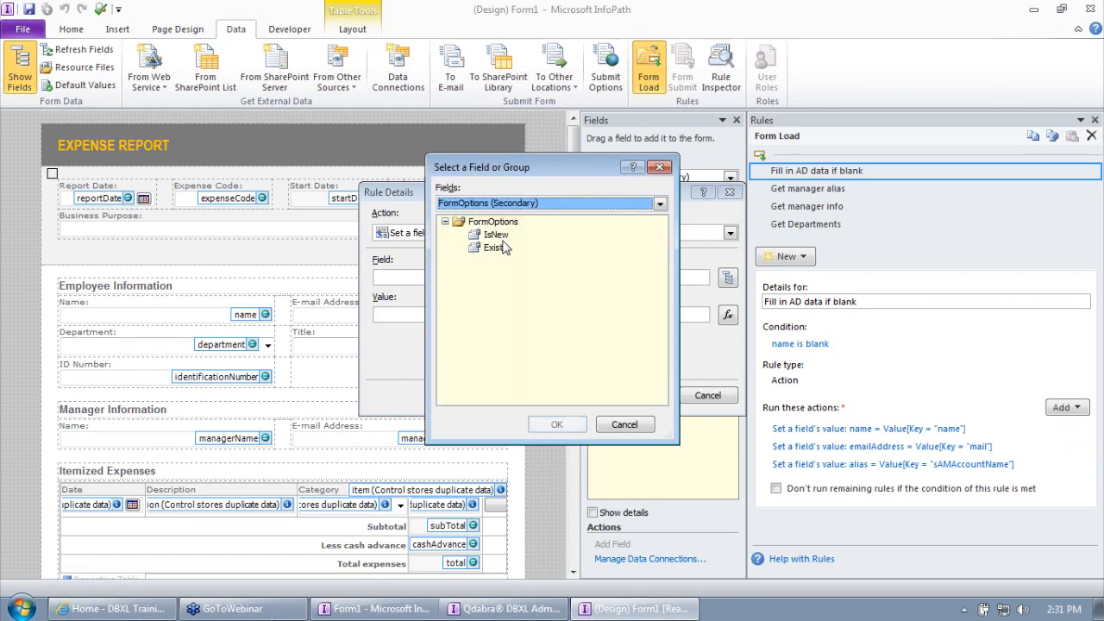
pyautogui.doubleClick(499, 239)
pyautogui.click(530, 315)
pyautogui.write('1')
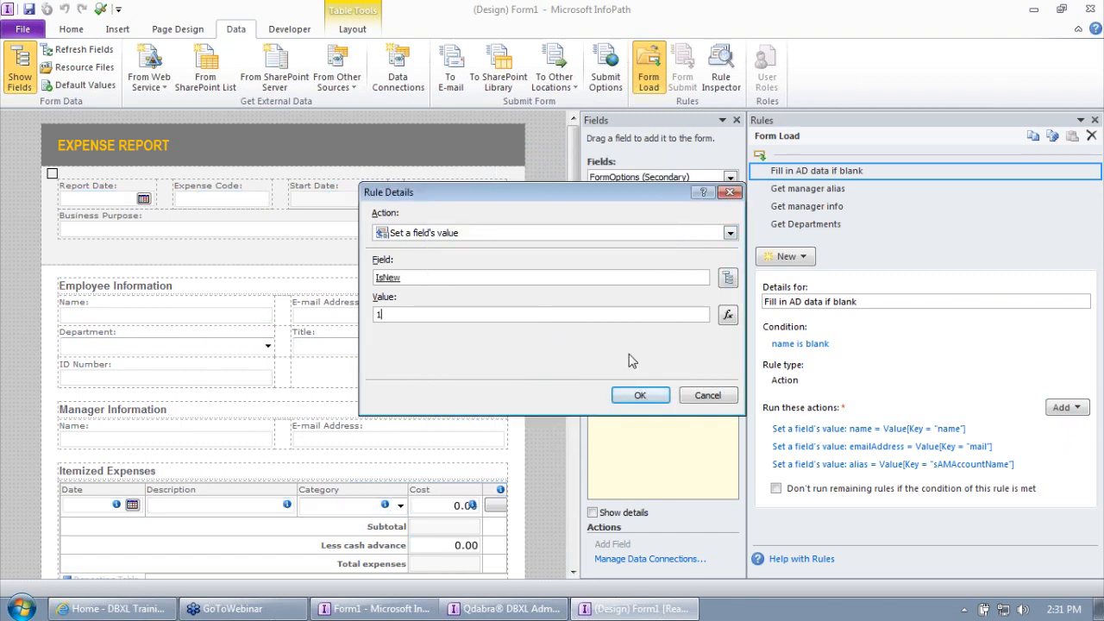
pyautogui.click(645, 398)
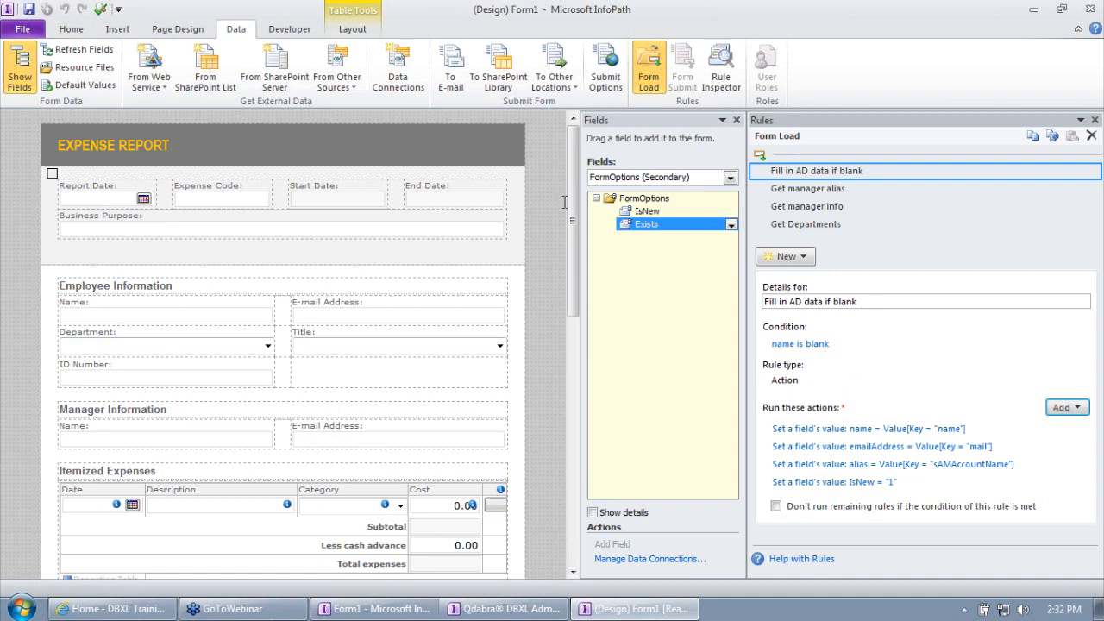
# Step: Add a formatting rule named "Disable submit" to the form's Submit button and have it disable the control
pyautogui.moveTo(569, 204); pyautogui.dragTo(585, 483)
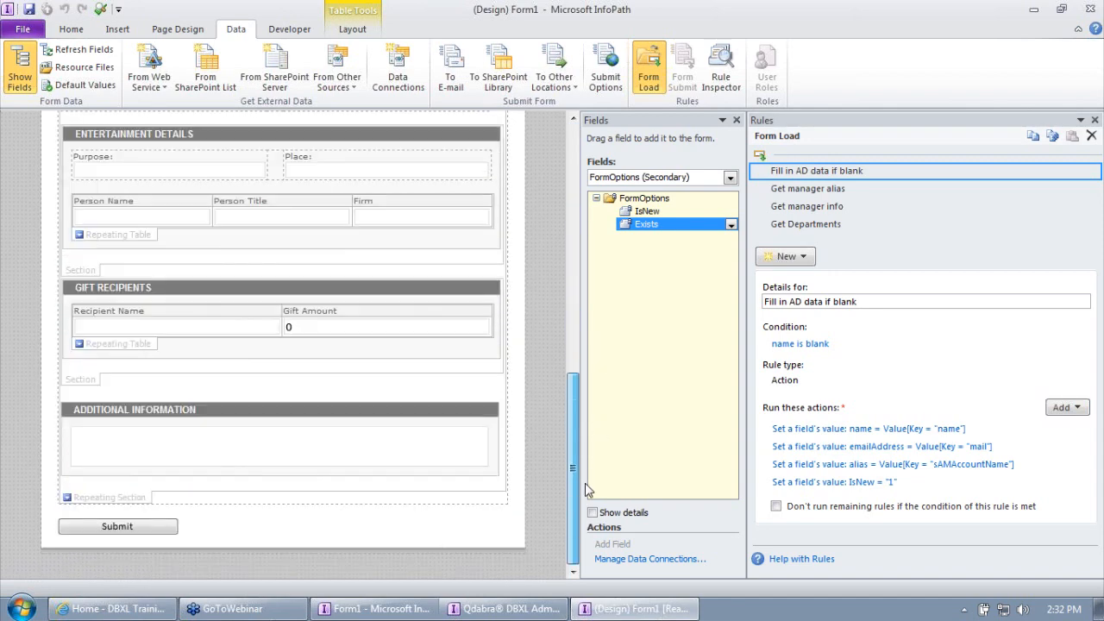
pyautogui.click(148, 530)
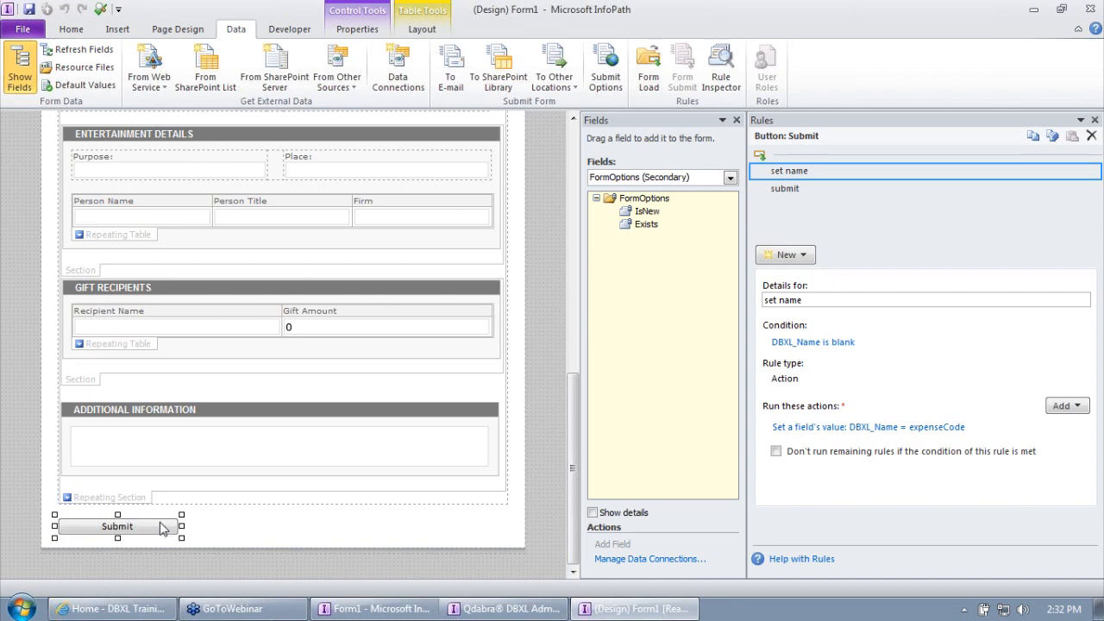
pyautogui.click(785, 255)
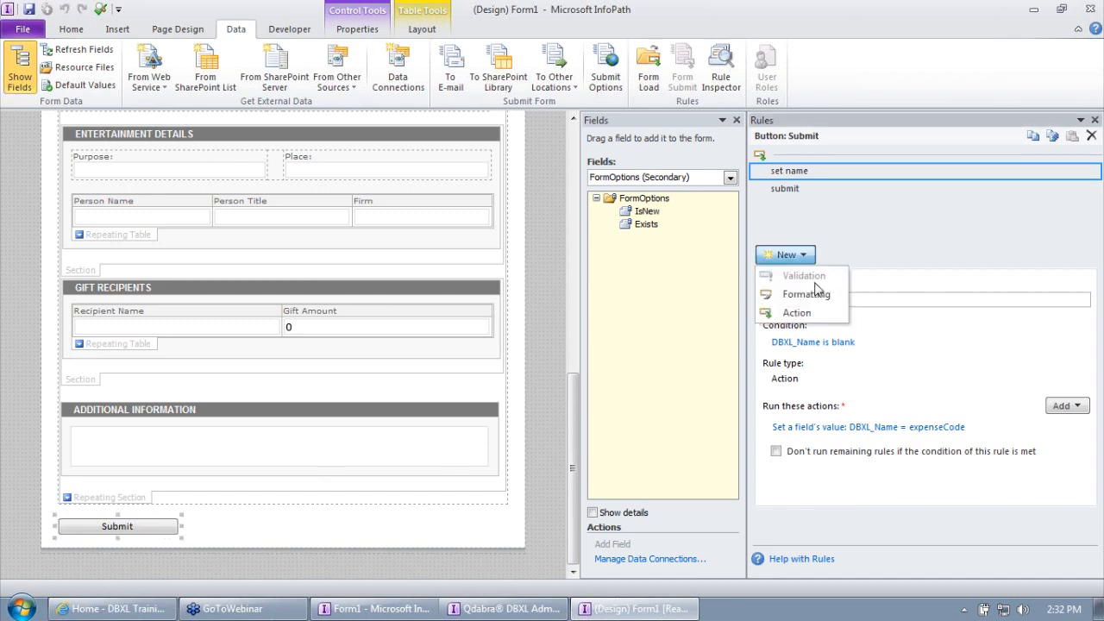
pyautogui.click(815, 292)
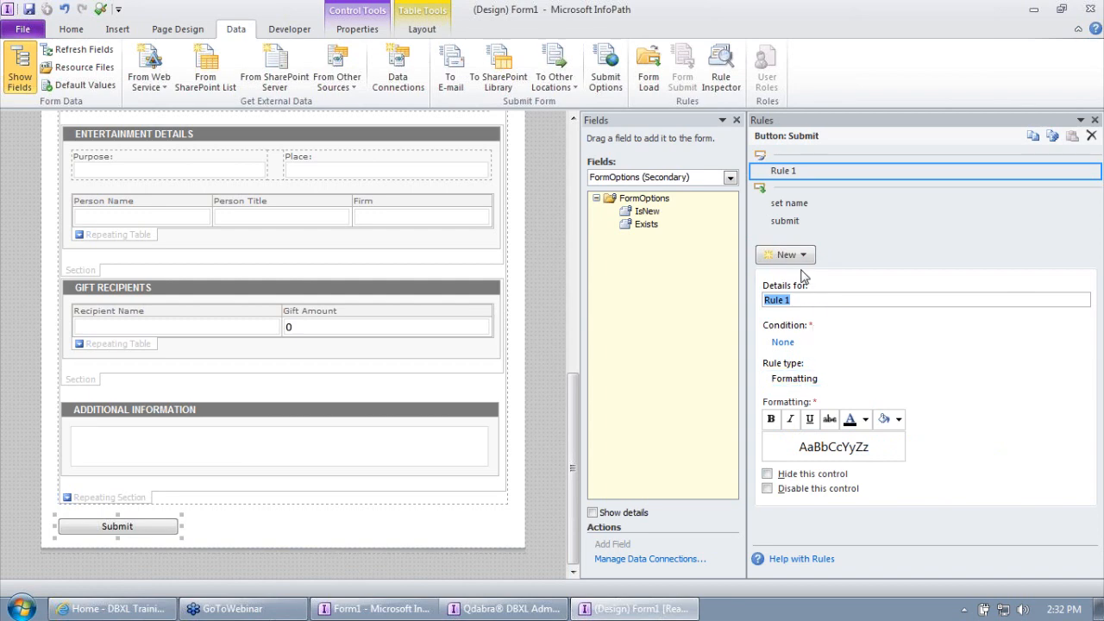
pyautogui.write('Hide')
pyautogui.press('BackSpace')
pyautogui.press('BackSpace')
pyautogui.press('BackSpace')
pyautogui.press('BackSpace')
pyautogui.write('Disable submit')
pyautogui.press('Tab')
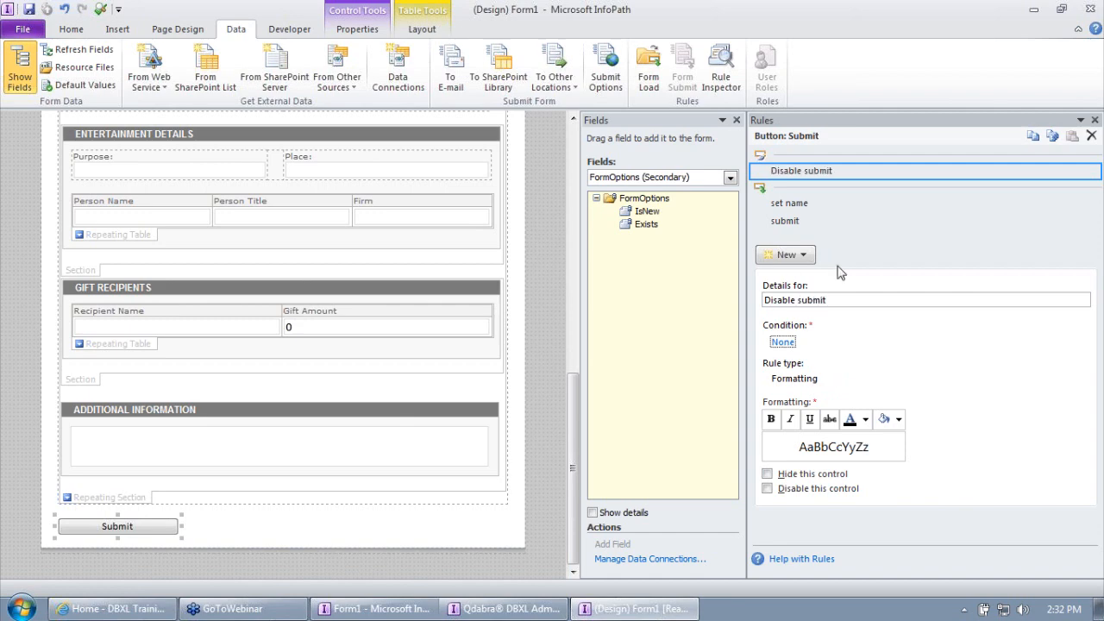
pyautogui.click(767, 489)
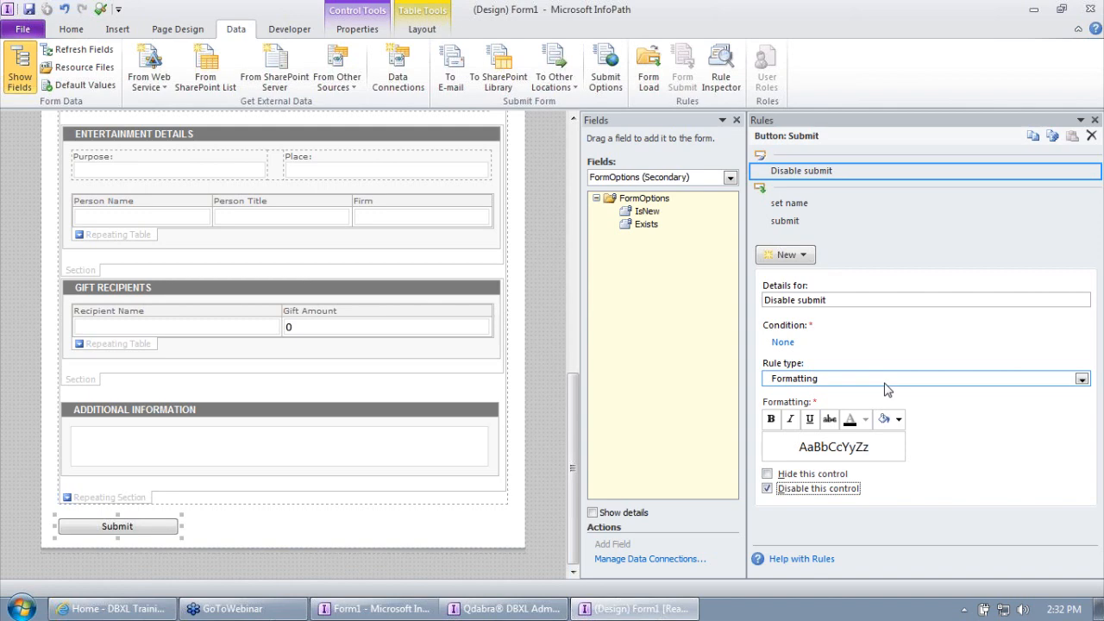
# Step: Start the condition of the "Disable submit" rule with the IsNew field from the FormOptions secondary data source
pyautogui.click(783, 343)
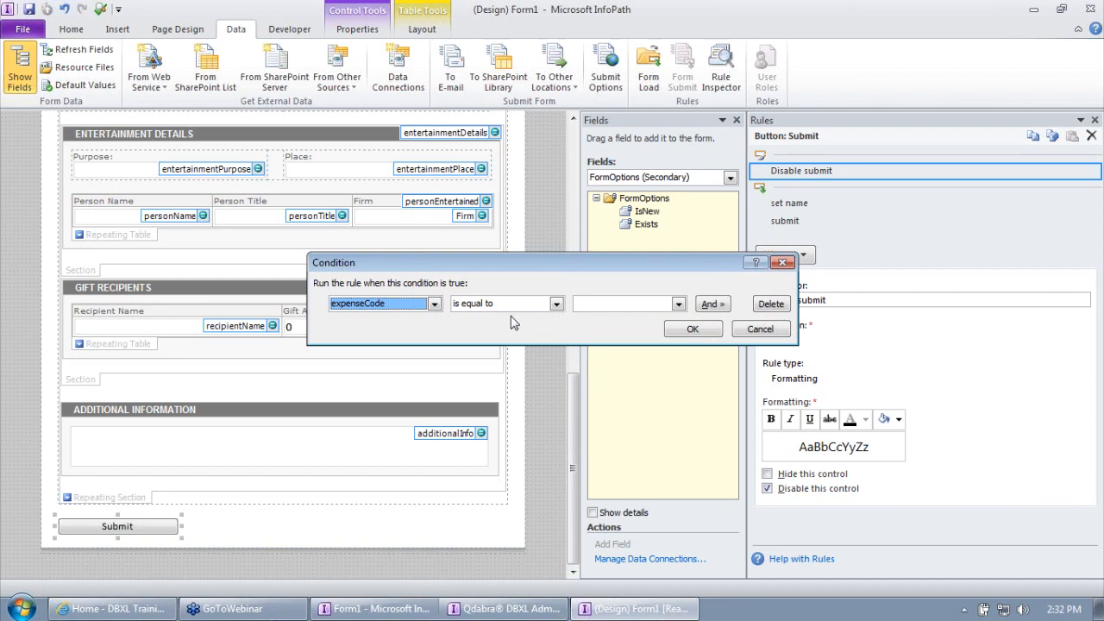
pyautogui.click(434, 303)
pyautogui.click(388, 392)
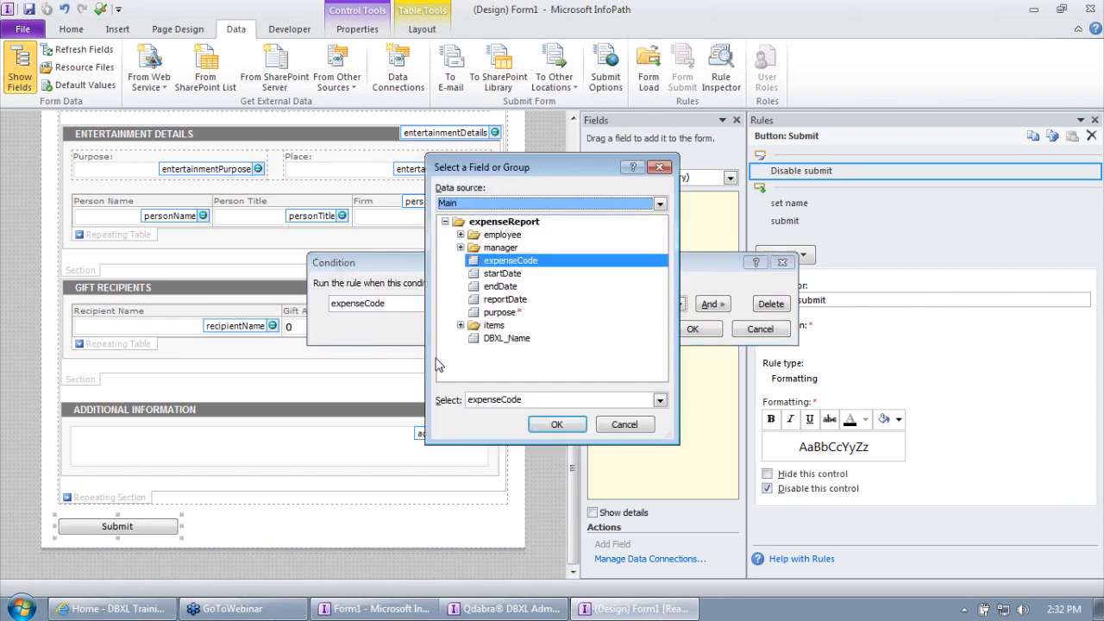
pyautogui.click(496, 204)
pyautogui.click(496, 230)
pyautogui.doubleClick(494, 234)
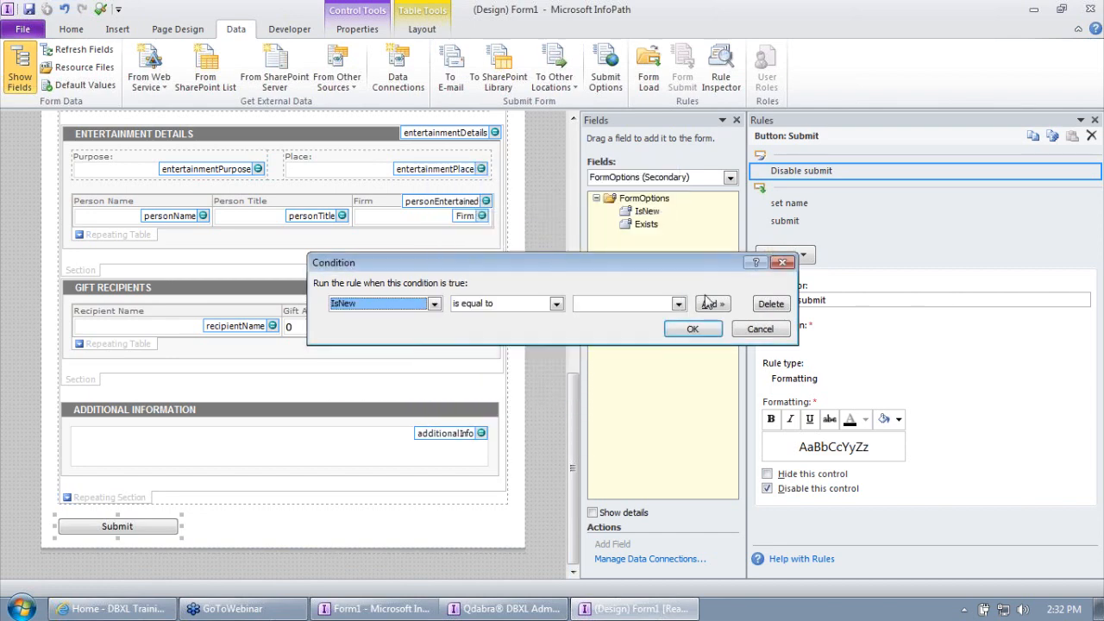
# Step: Add a second condition joined with "and" that tests the Exists field of the FormOptions data source
pyautogui.click(713, 303)
pyautogui.click(434, 325)
pyautogui.click(377, 413)
pyautogui.click(496, 203)
pyautogui.click(496, 229)
pyautogui.doubleClick(496, 248)
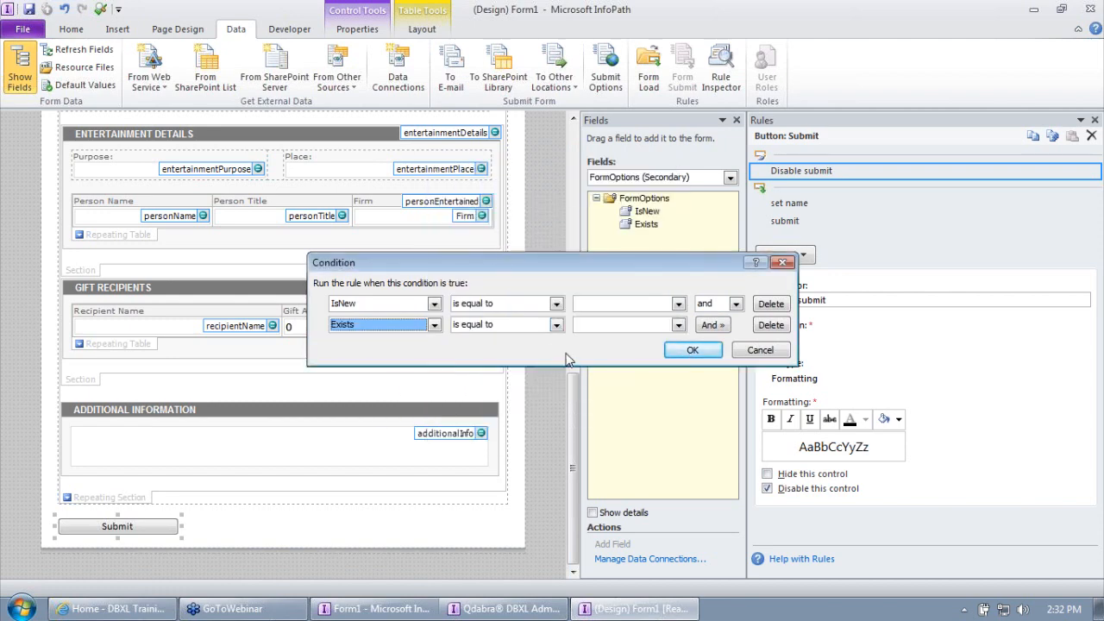
# Step: Require both IsNew and Exists to equal the number 1 and accept the condition
pyautogui.click(600, 311)
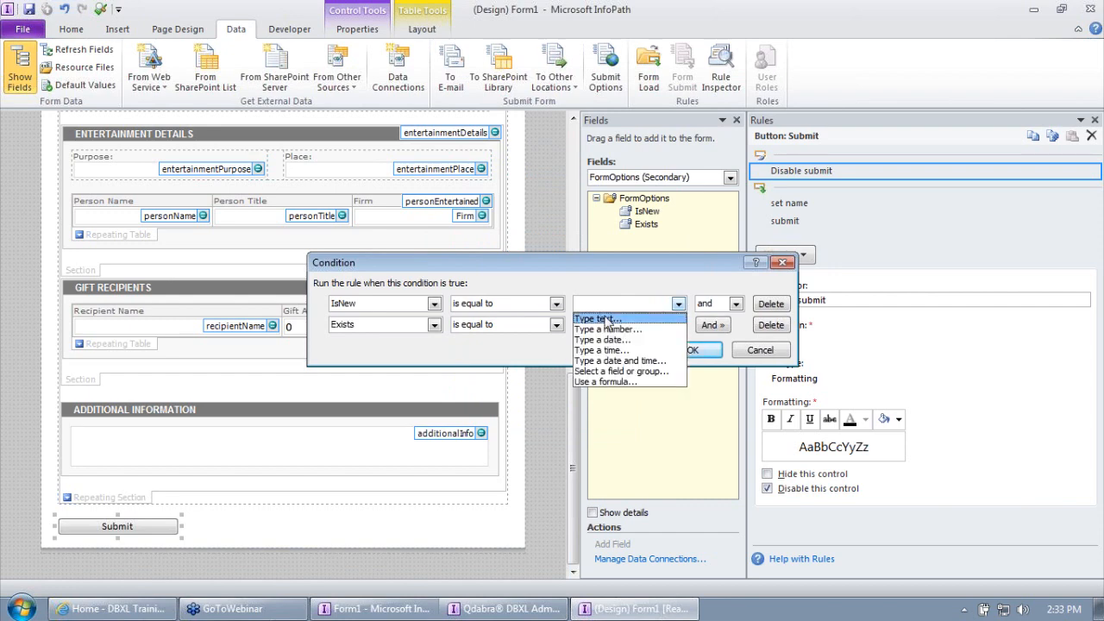
pyautogui.click(608, 331)
pyautogui.write('1')
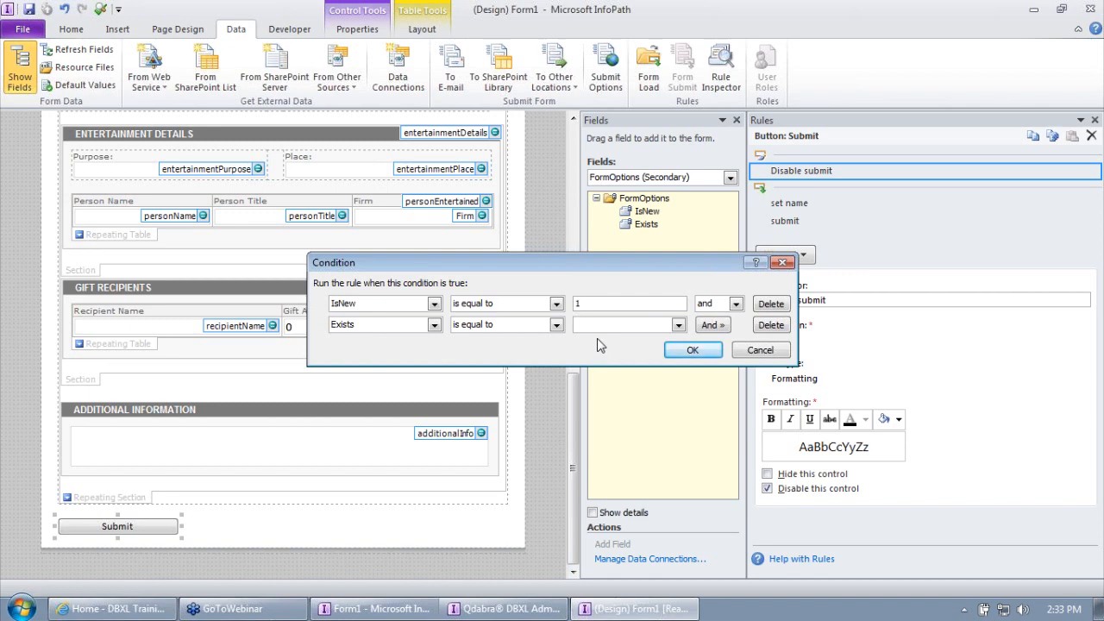
pyautogui.click(596, 330)
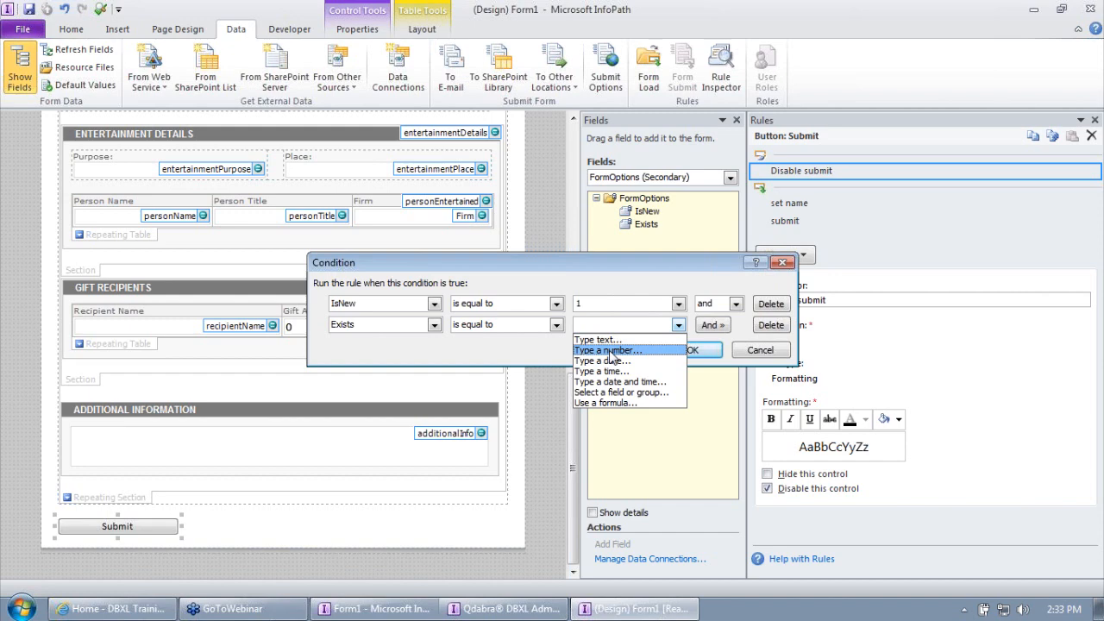
pyautogui.click(610, 350)
pyautogui.write('1')
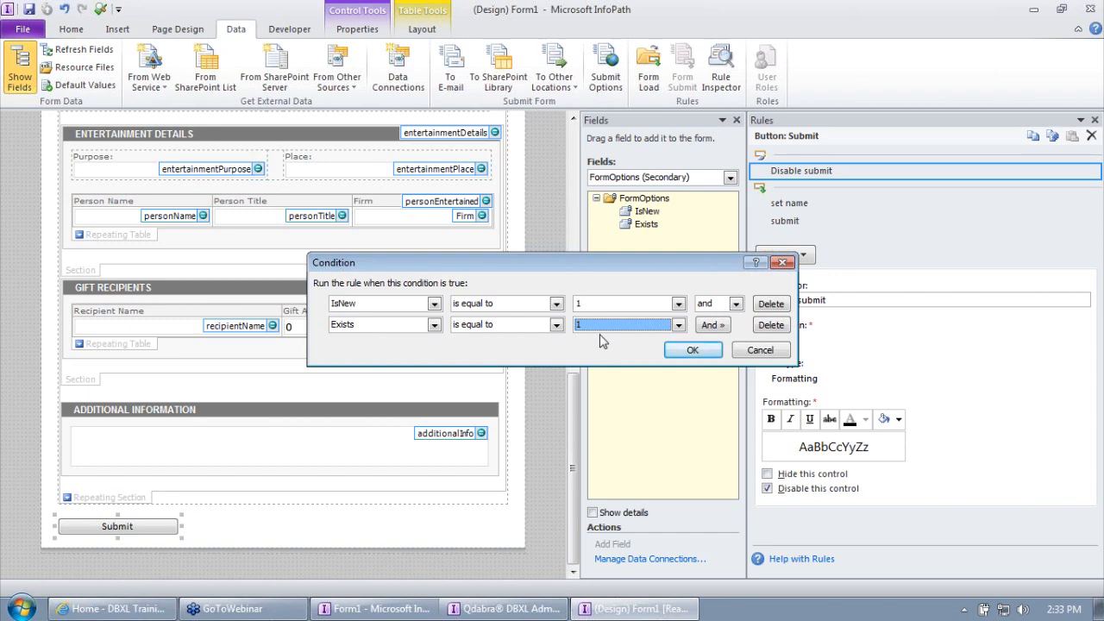
pyautogui.click(693, 350)
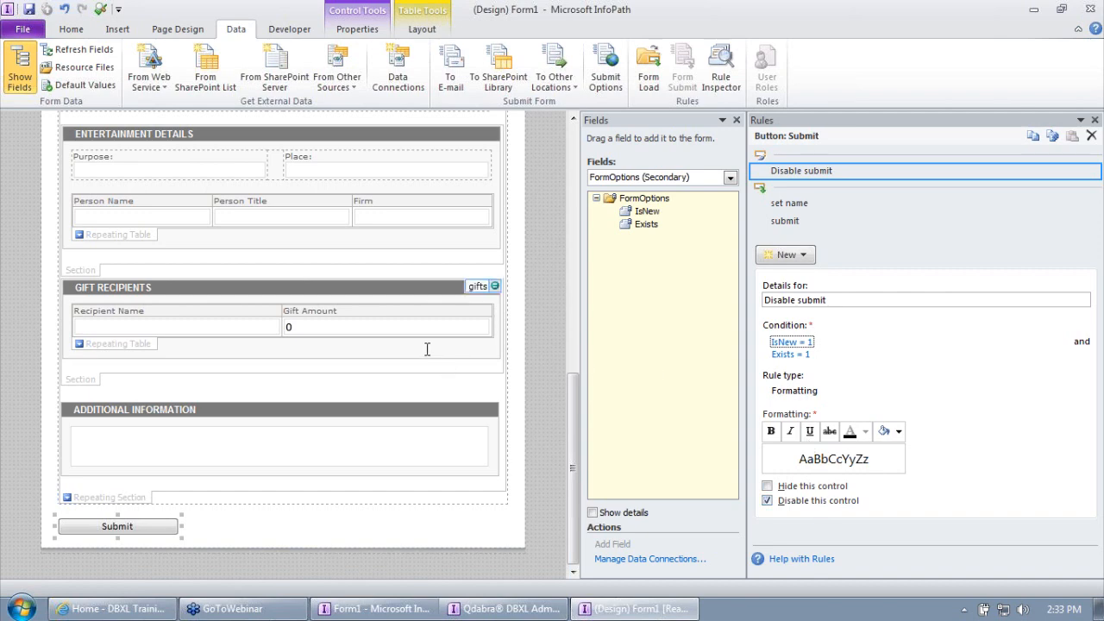
# Step: Insert a calculated value control with an empty XPath directly after the Business Purpose field
pyautogui.click(571, 137)
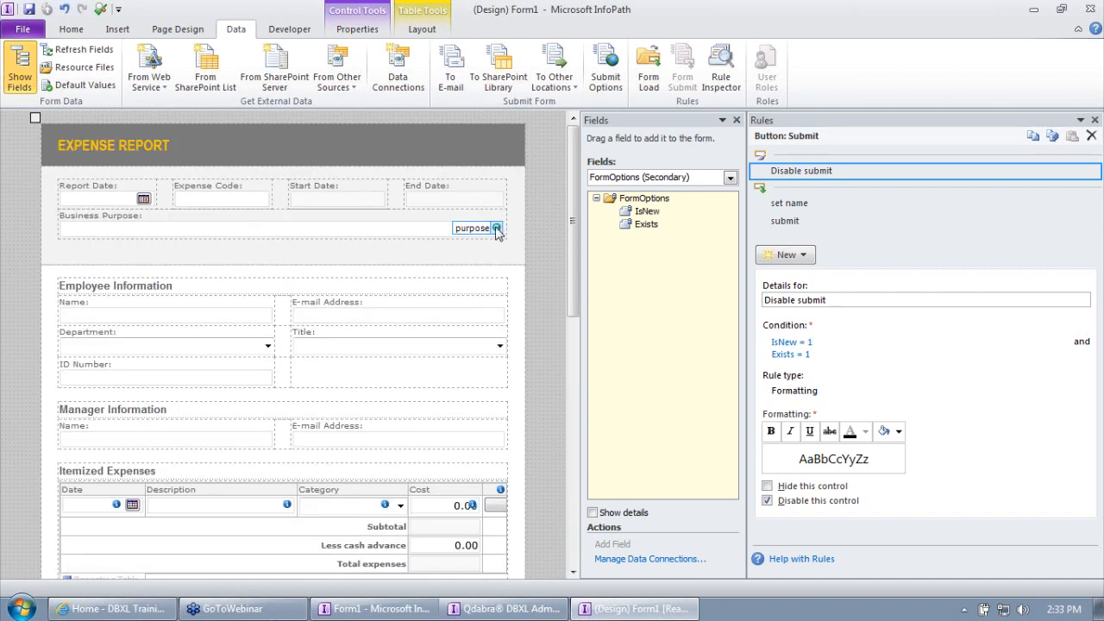
pyautogui.click(497, 233)
pyautogui.press('Right')
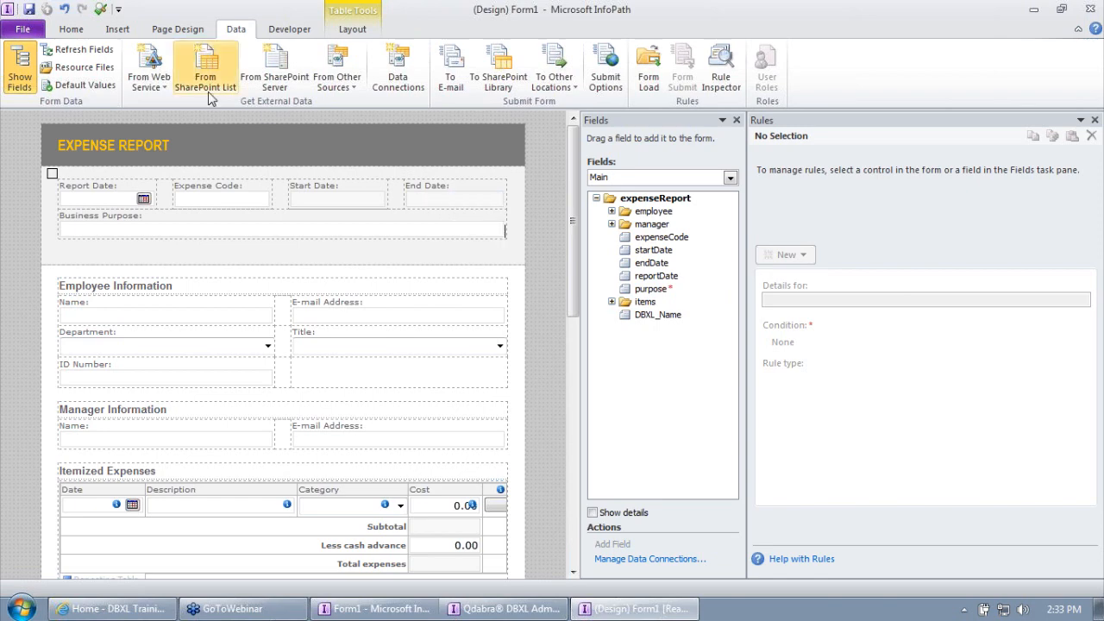
pyautogui.click(71, 28)
pyautogui.click(889, 69)
pyautogui.click(890, 69)
pyautogui.click(890, 69)
pyautogui.click(890, 69)
pyautogui.click(890, 69)
pyautogui.click(890, 51)
pyautogui.click(890, 51)
pyautogui.click(766, 69)
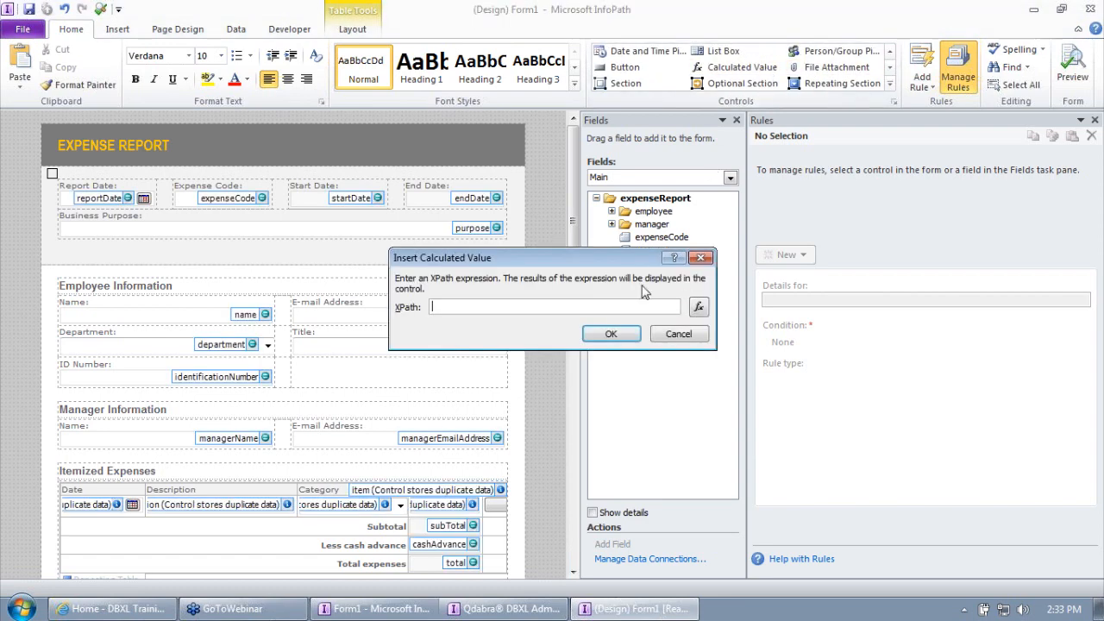
pyautogui.click(626, 331)
# Step: Make the calculated value show the text "A form for this Employee already exists for this Report Date."
pyautogui.rightClick(205, 245)
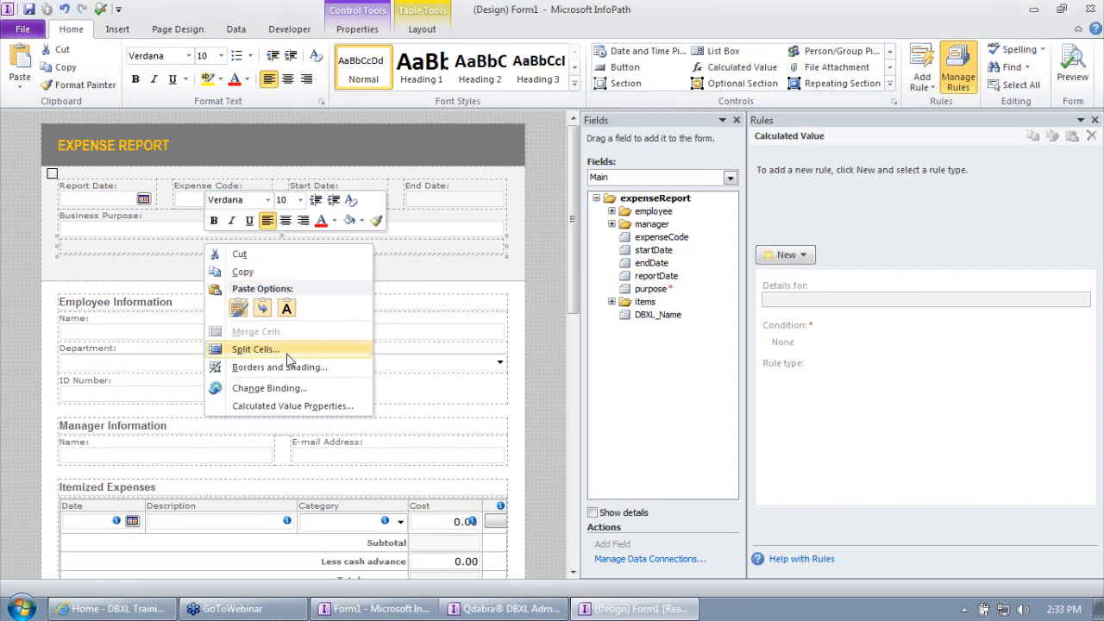
pyautogui.click(292, 405)
pyautogui.click(444, 275)
pyautogui.click(462, 291)
pyautogui.write('A form for this E,')
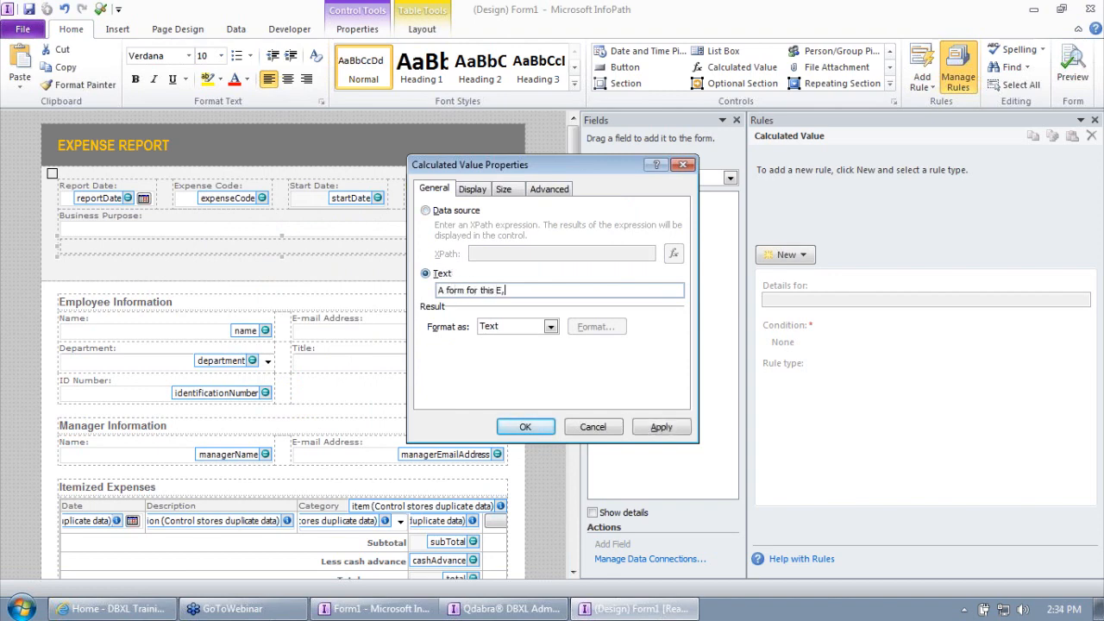
pyautogui.press('BackSpace')
pyautogui.write('mployee already exists for thi')
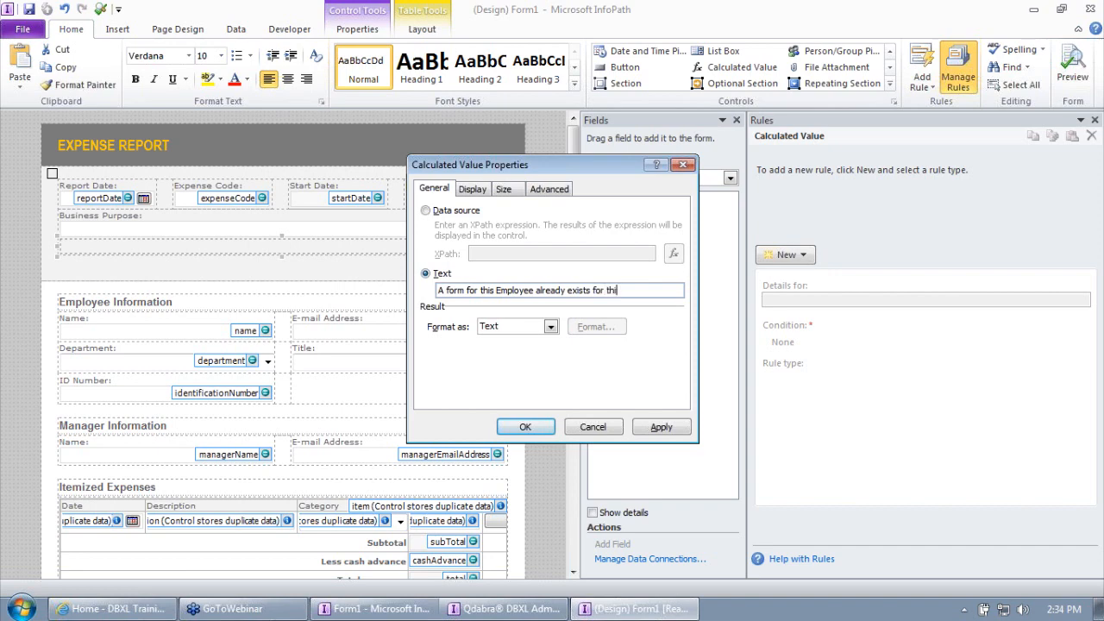
pyautogui.write('s Report DAte.')
pyautogui.press('BackSpace')
pyautogui.write('ate.')
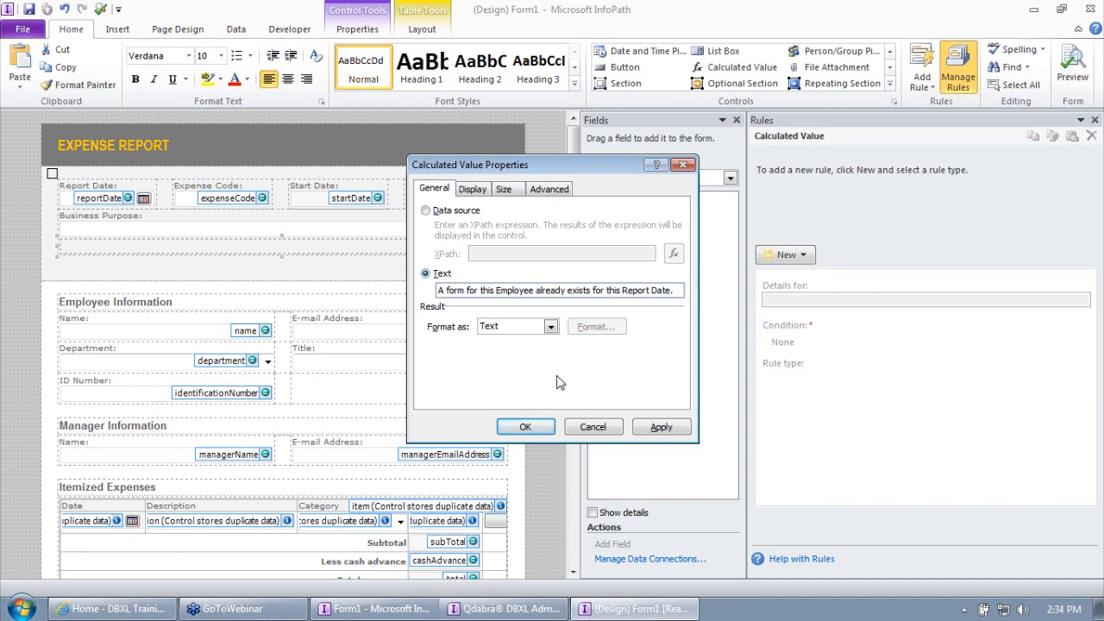
pyautogui.click(526, 428)
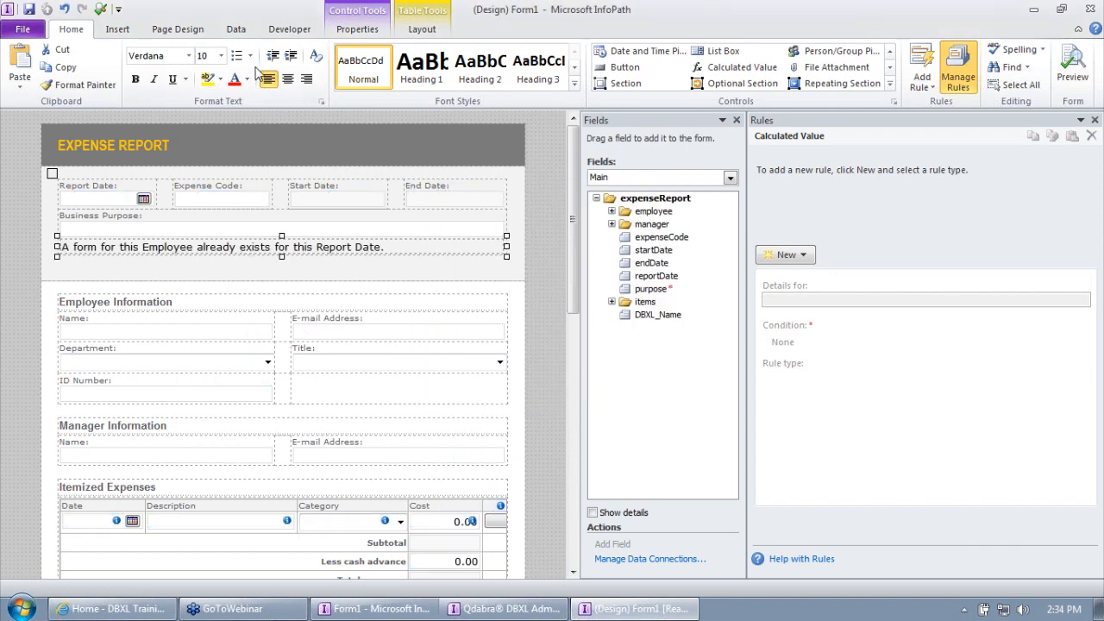
# Step: Format the calculated value message as red, size 8, bold and italic
pyautogui.click(221, 55)
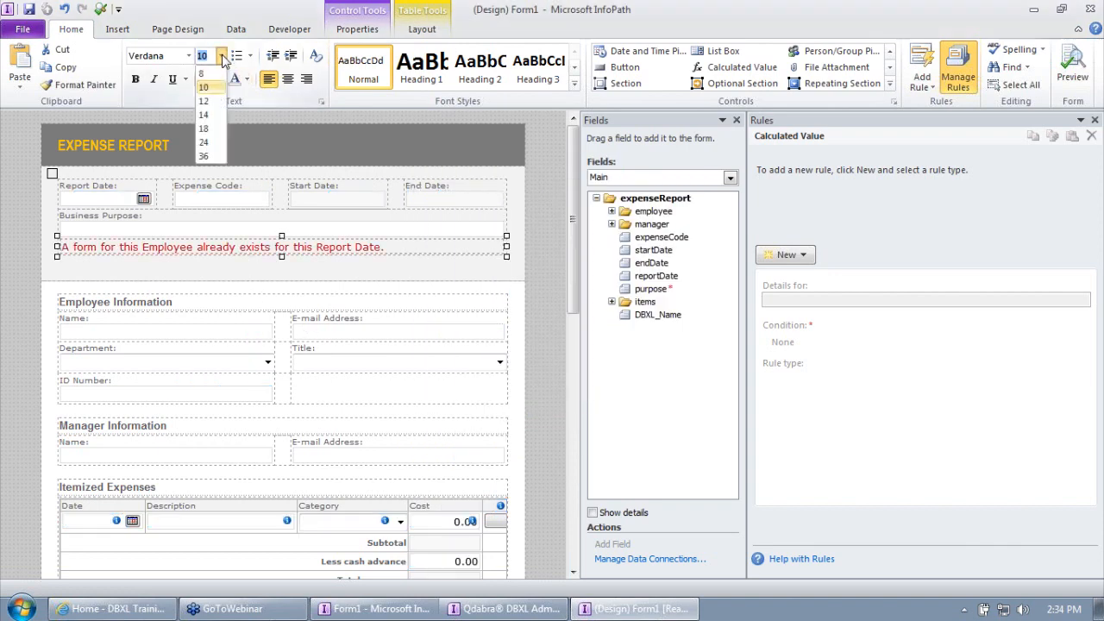
pyautogui.click(207, 70)
pyautogui.click(153, 78)
pyautogui.click(135, 78)
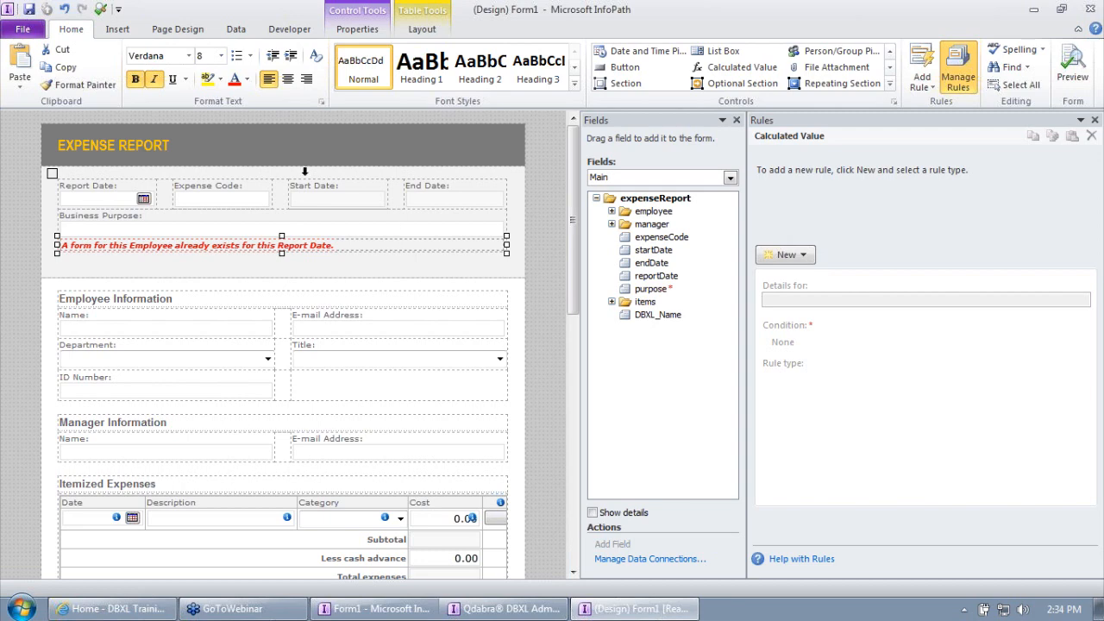
# Step: Add a formatting rule to the calculated value message and base its condition on Exists from the FormOptions secondary data source
pyautogui.click(795, 257)
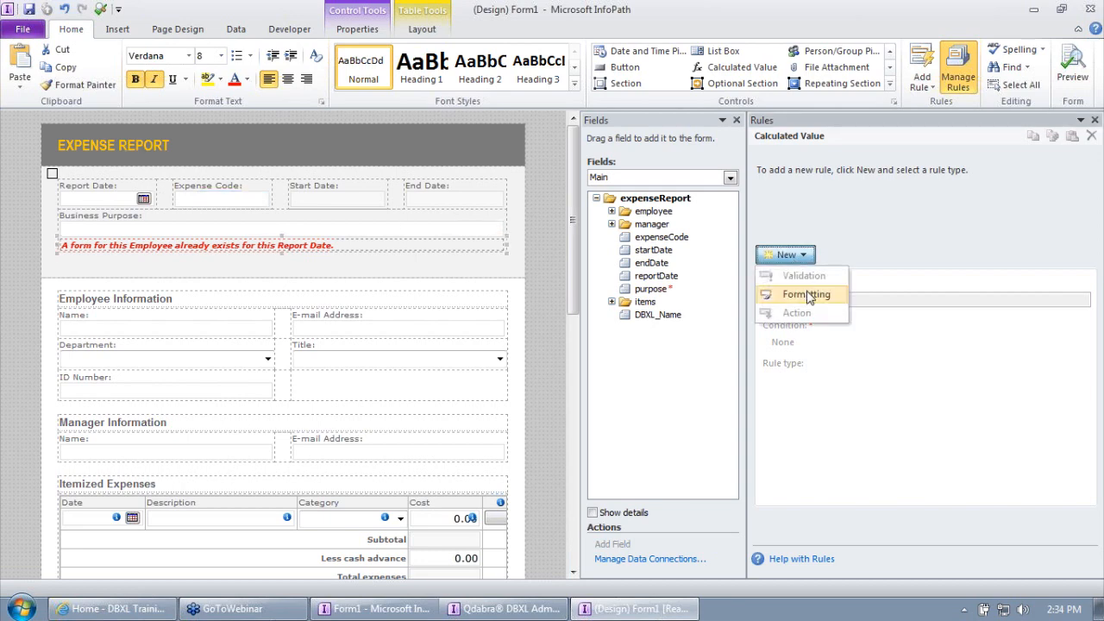
pyautogui.click(809, 299)
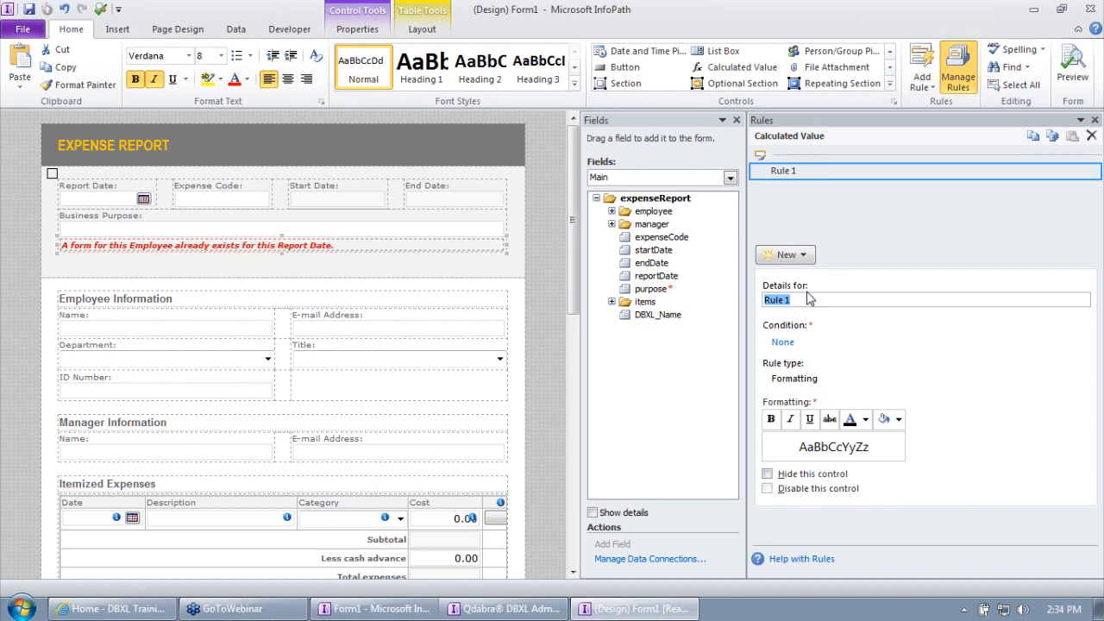
pyautogui.click(783, 343)
pyautogui.click(439, 304)
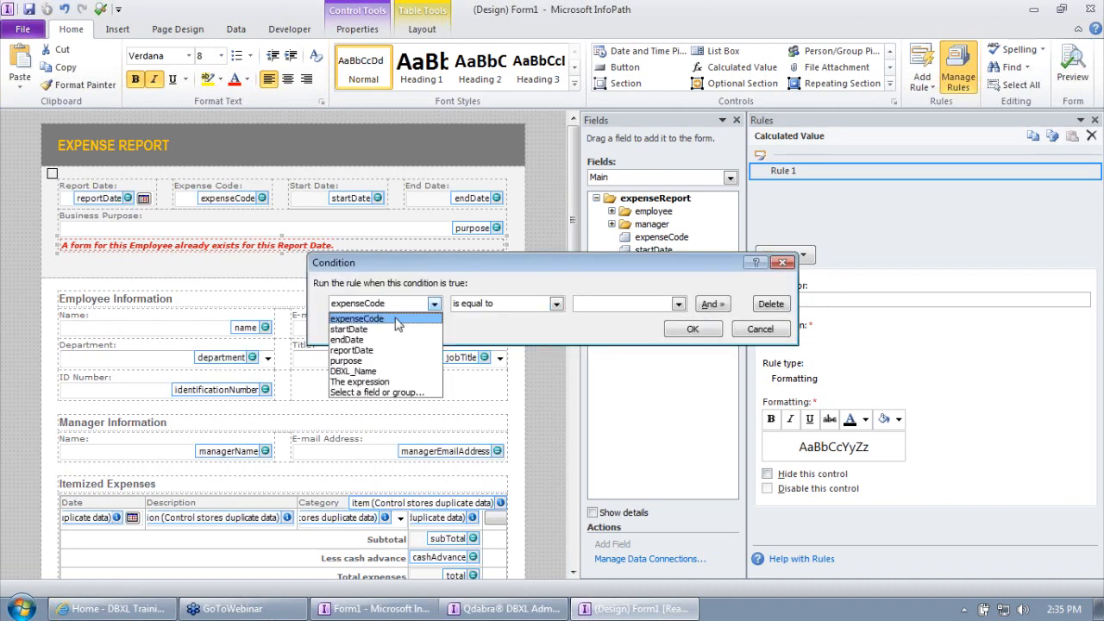
pyautogui.click(371, 399)
pyautogui.click(497, 207)
pyautogui.click(499, 222)
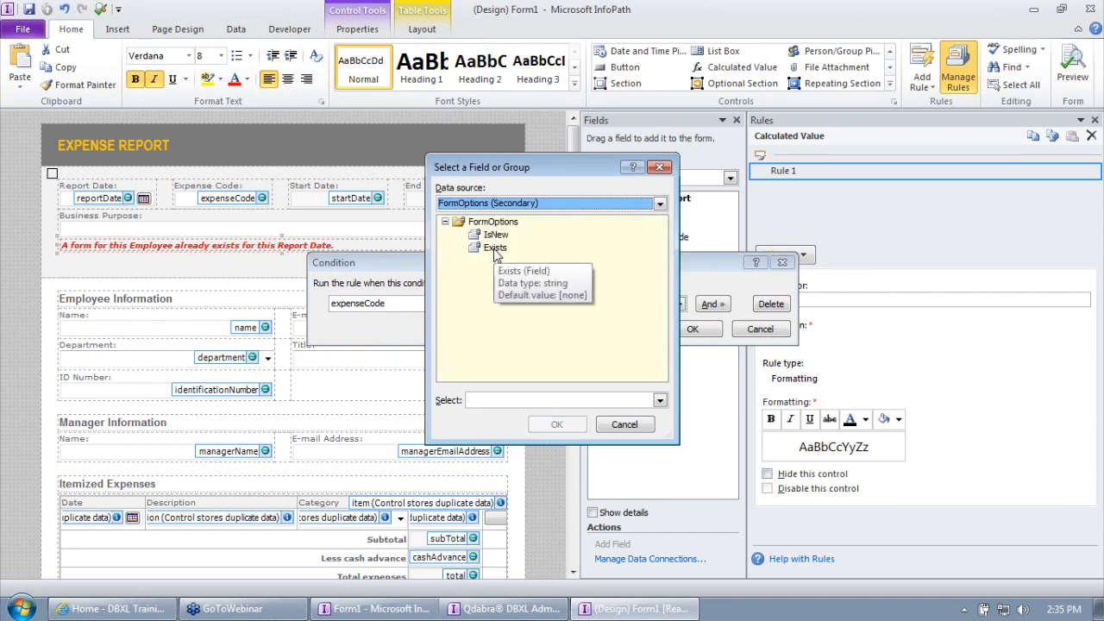
pyautogui.doubleClick(496, 249)
# Step: Require Exists to be not equal to the number 1 and accept the condition
pyautogui.click(604, 306)
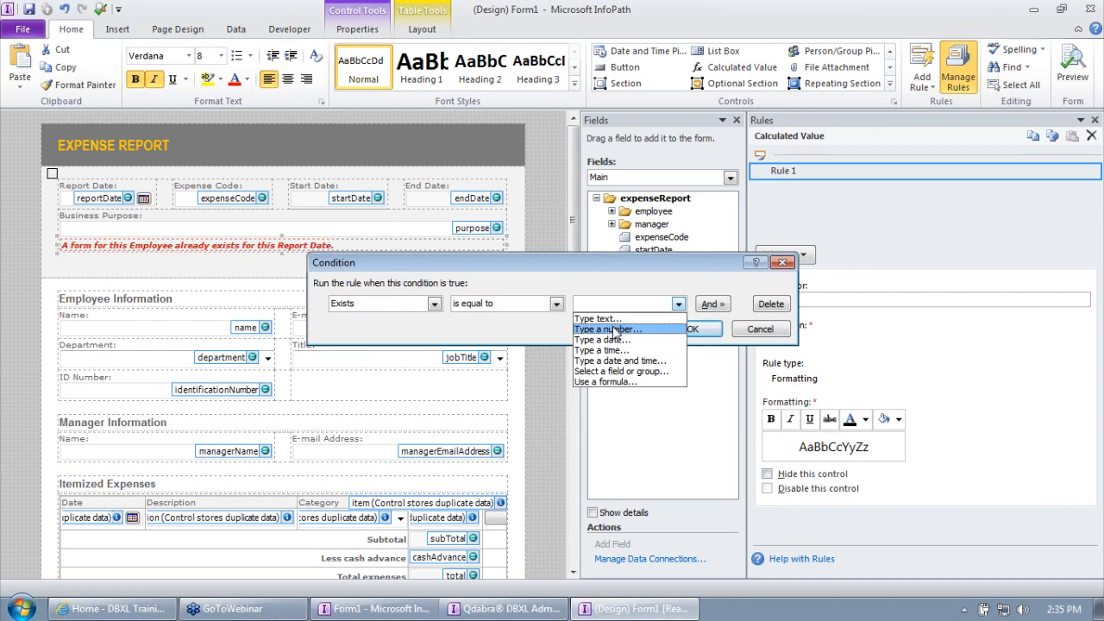
pyautogui.click(615, 330)
pyautogui.click(511, 304)
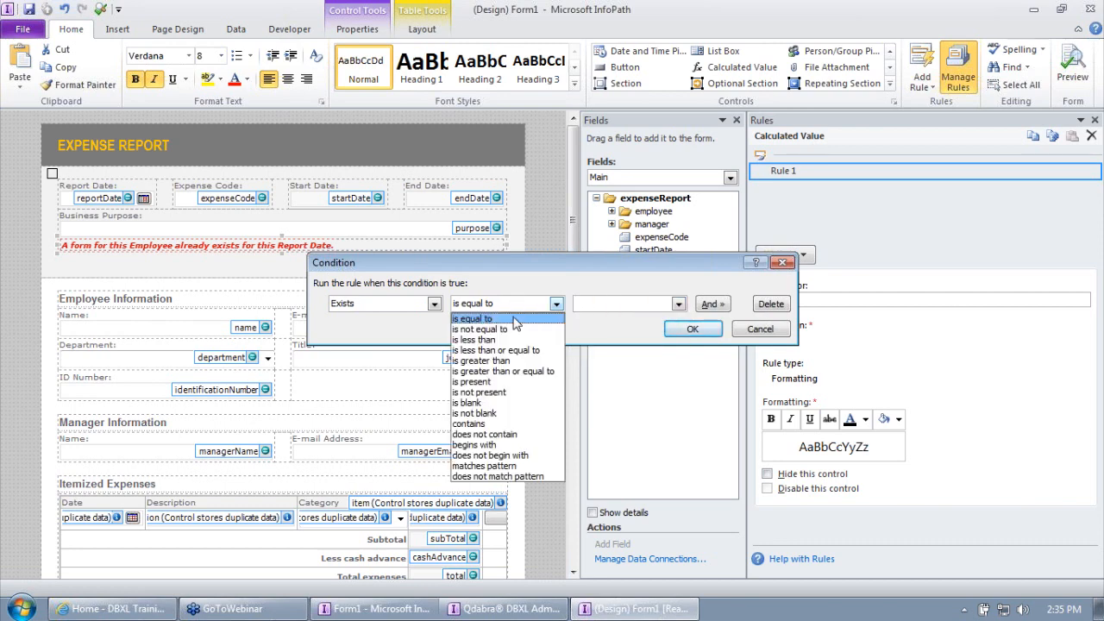
pyautogui.click(514, 331)
pyautogui.click(679, 304)
pyautogui.click(614, 330)
pyautogui.write('1')
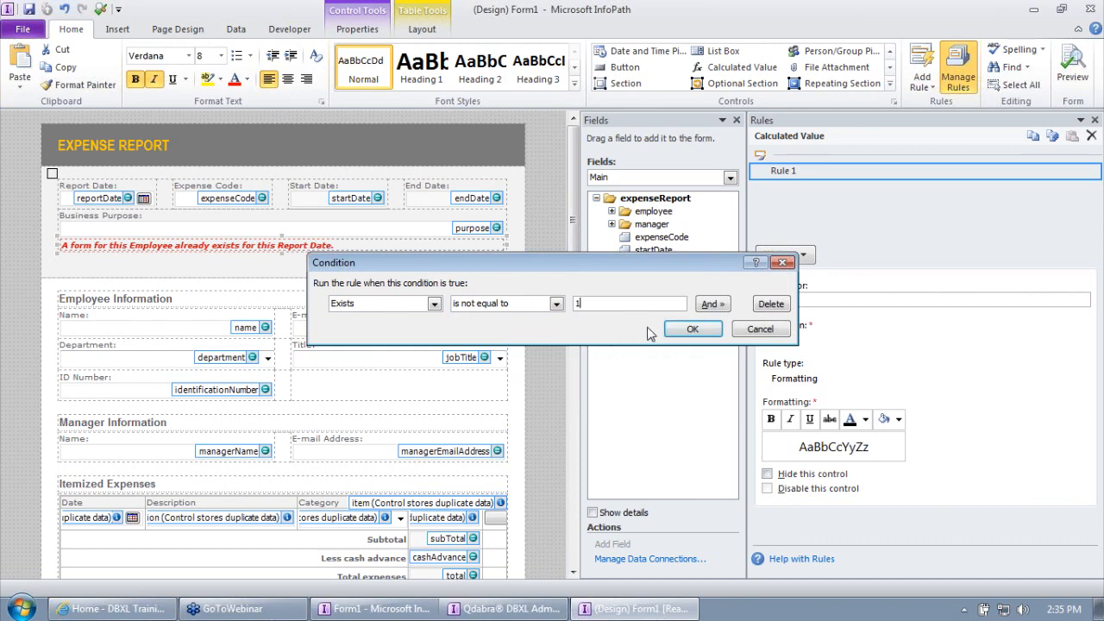
pyautogui.click(687, 329)
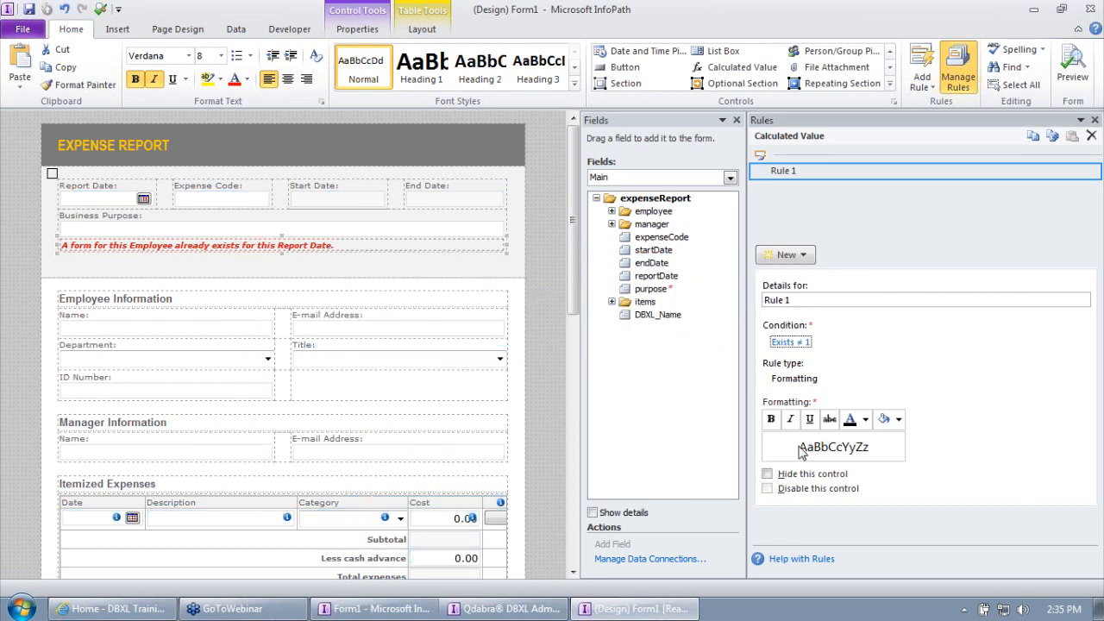
# Step: Make the rule hide the control and name it "Hide message if form does not exist"
pyautogui.click(770, 475)
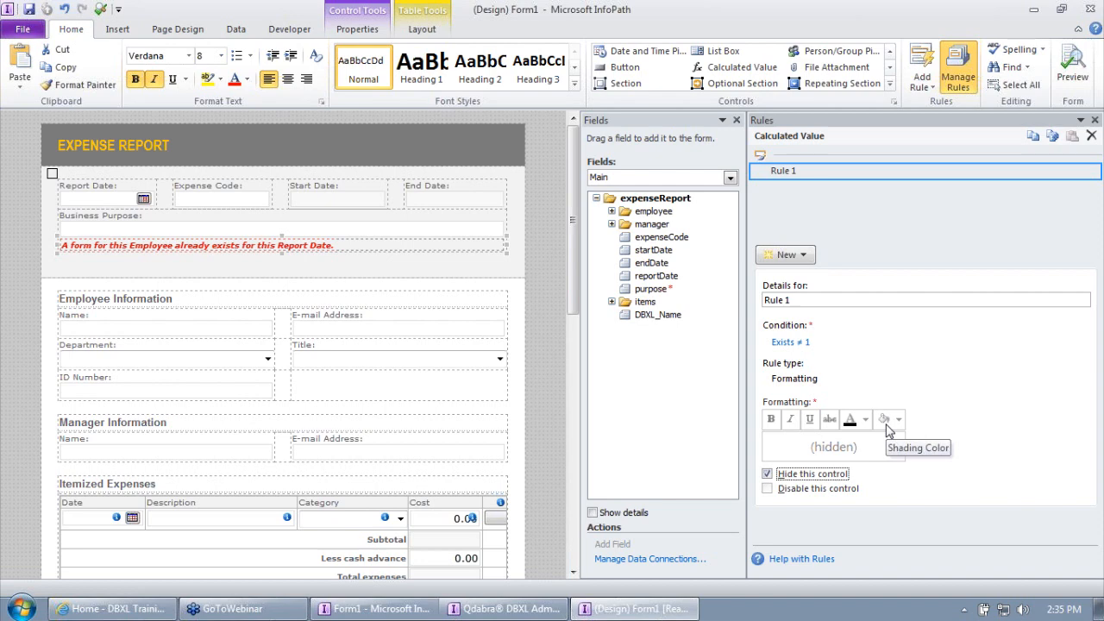
pyautogui.moveTo(804, 300); pyautogui.dragTo(679, 322)
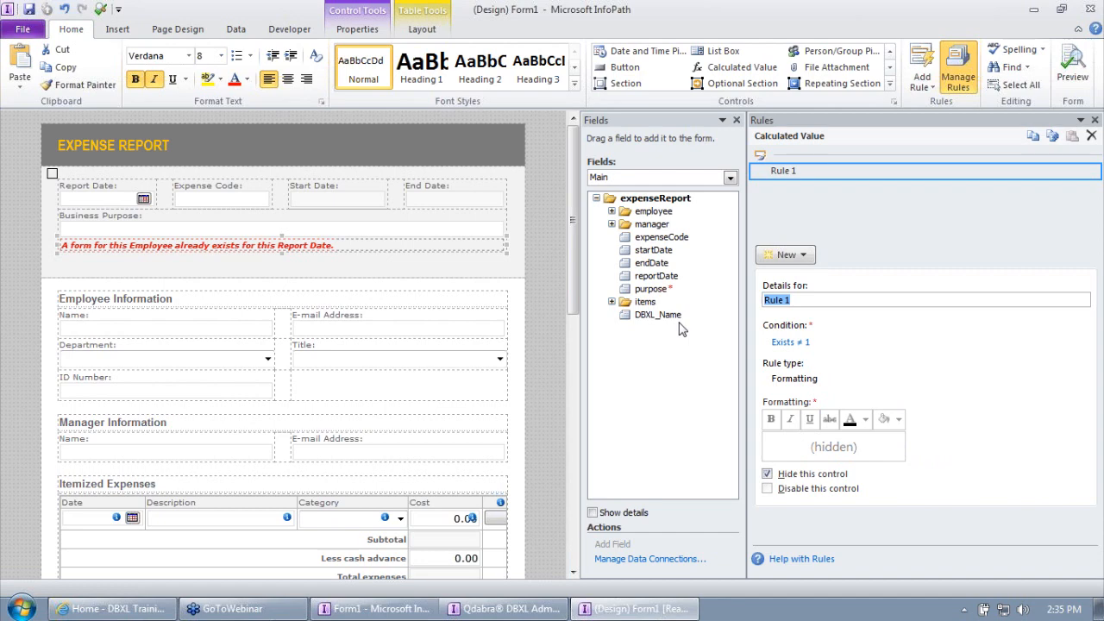
pyautogui.write('Hide message if form does not exi')
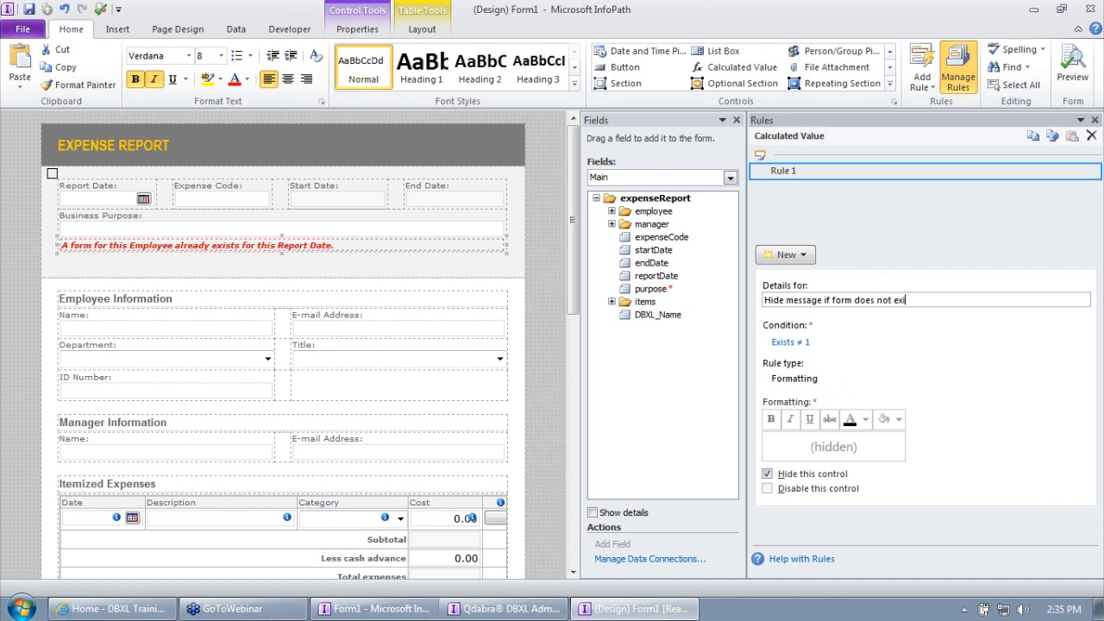
pyautogui.write('st')
# Step: Add a second formatting rule to the message named "Hide message if this is an existing record"
pyautogui.click(787, 254)
pyautogui.click(806, 293)
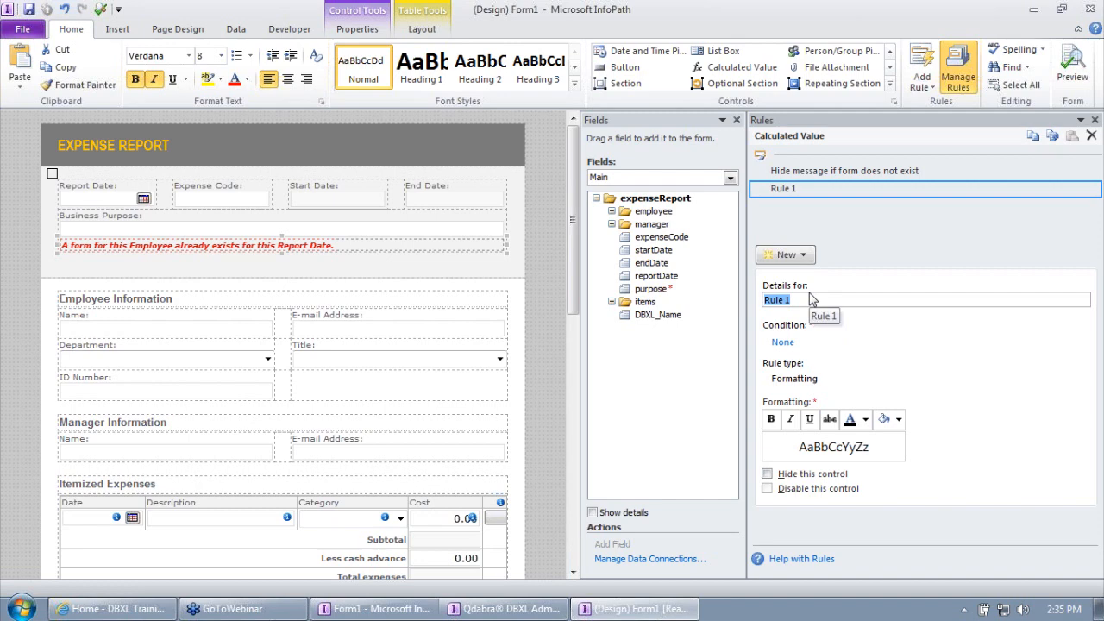
pyautogui.press('BackSpace')
pyautogui.write('Hide message is')
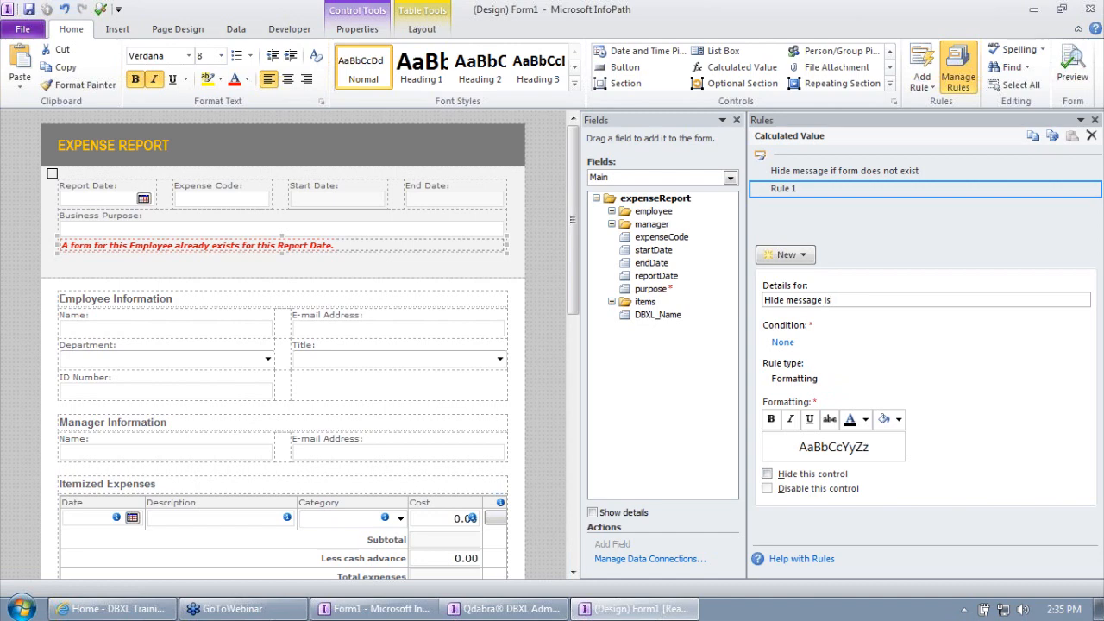
pyautogui.press('BackSpace')
pyautogui.write('f this is an existing record')
pyautogui.press('Tab')
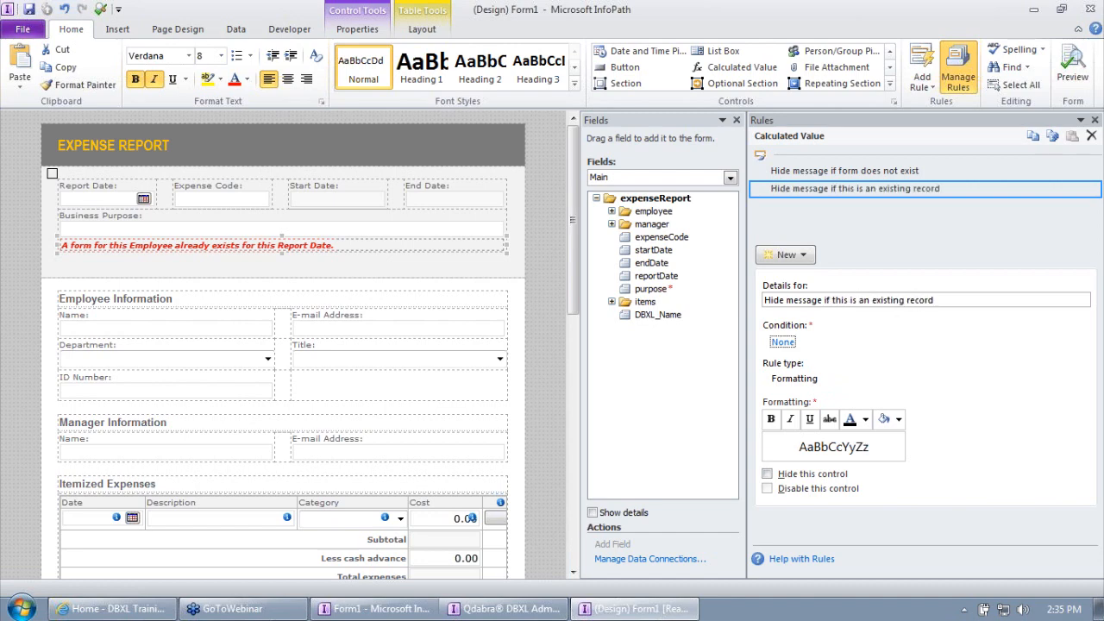
# Step: Start the second rule's condition by choosing FormOptions (Secondary) as the data source for its field
pyautogui.click(785, 343)
pyautogui.click(423, 304)
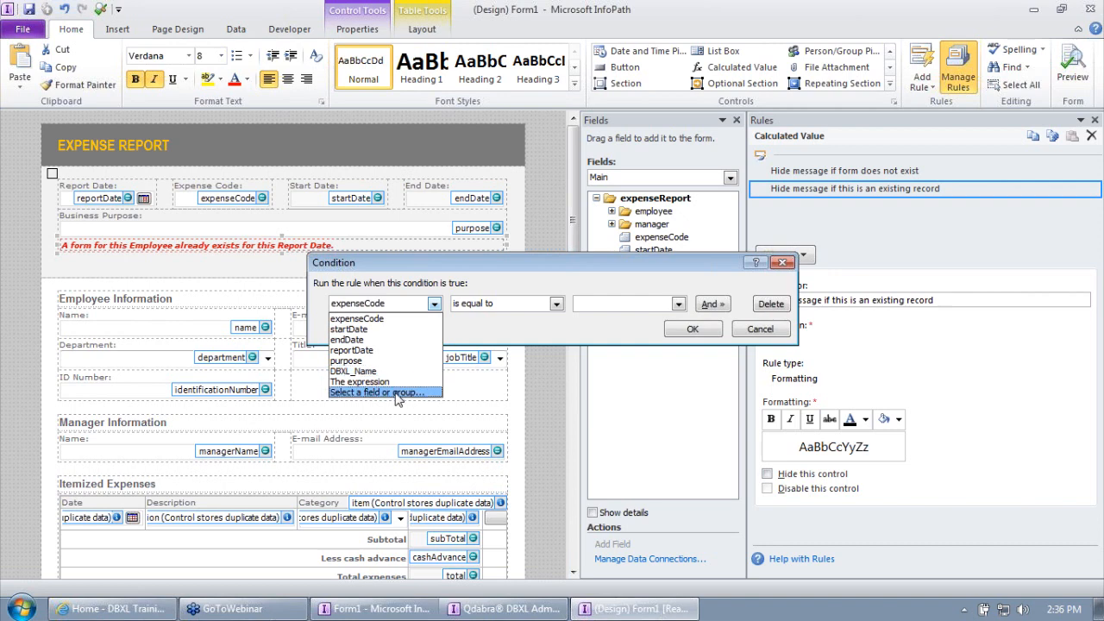
pyautogui.click(397, 394)
pyautogui.click(535, 203)
pyautogui.click(505, 227)
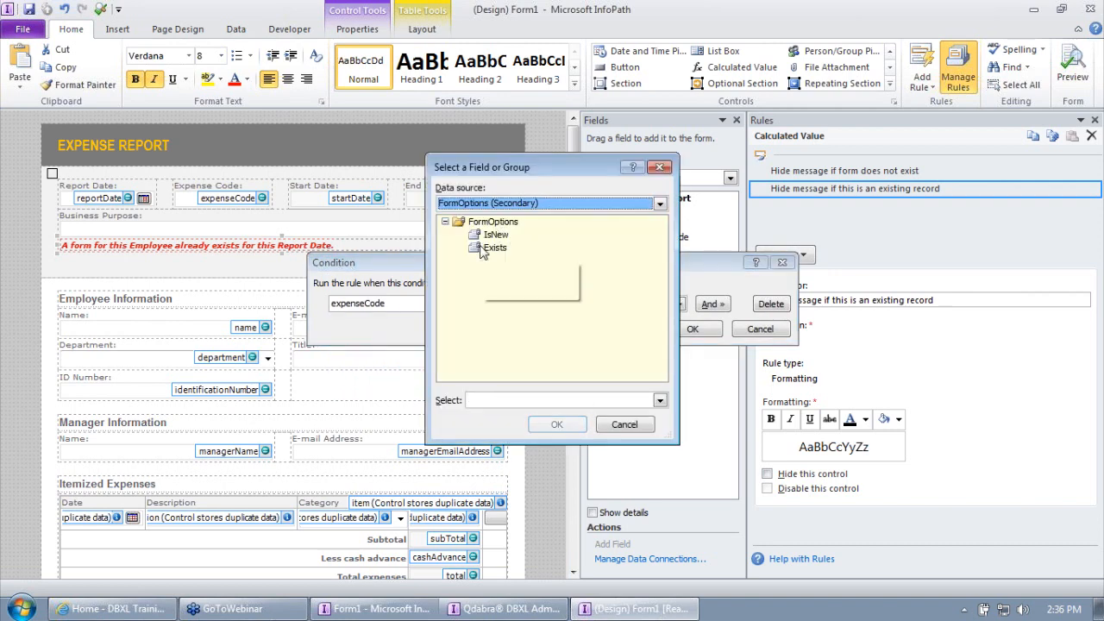
# Step: Set the rule condition to the Exists field of FormOptions is equal to the number 1
pyautogui.doubleClick(483, 250)
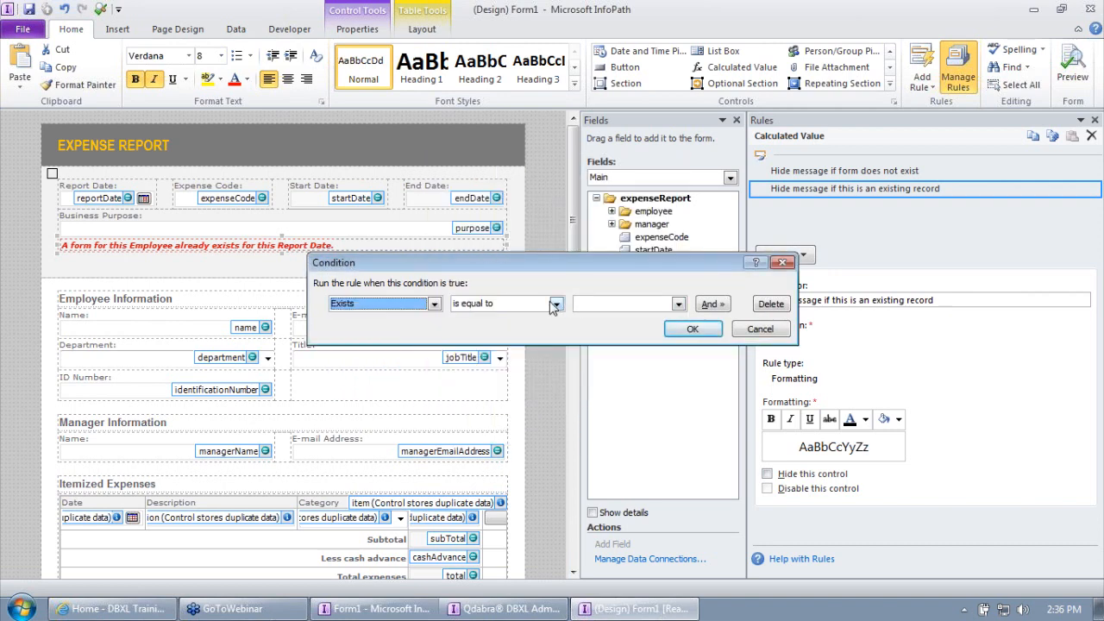
pyautogui.click(637, 305)
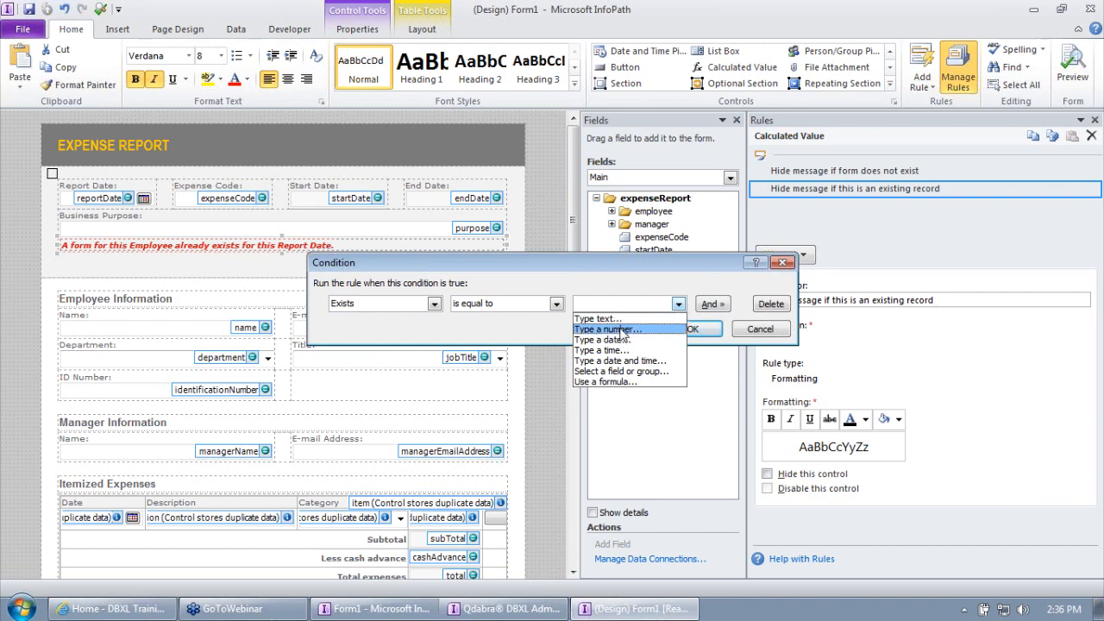
pyautogui.click(623, 330)
pyautogui.write('1')
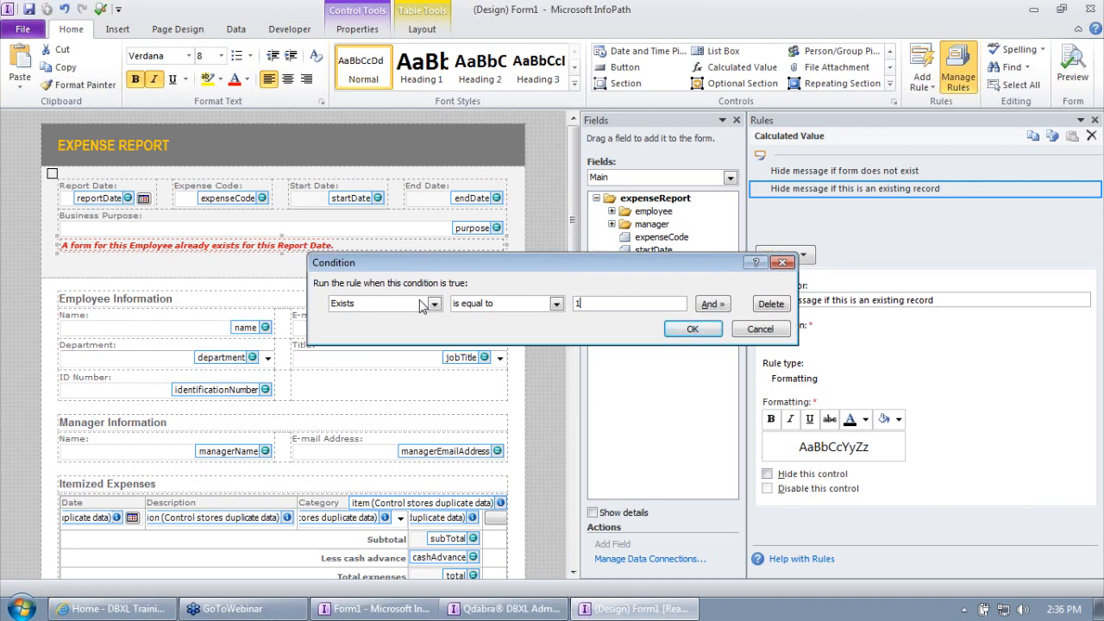
# Step: Change the condition to IsNew is not equal to 1 and make the rule hide the control
pyautogui.moveTo(509, 263); pyautogui.dragTo(506, 347)
pyautogui.click(430, 390)
pyautogui.click(380, 492)
pyautogui.doubleClick(494, 235)
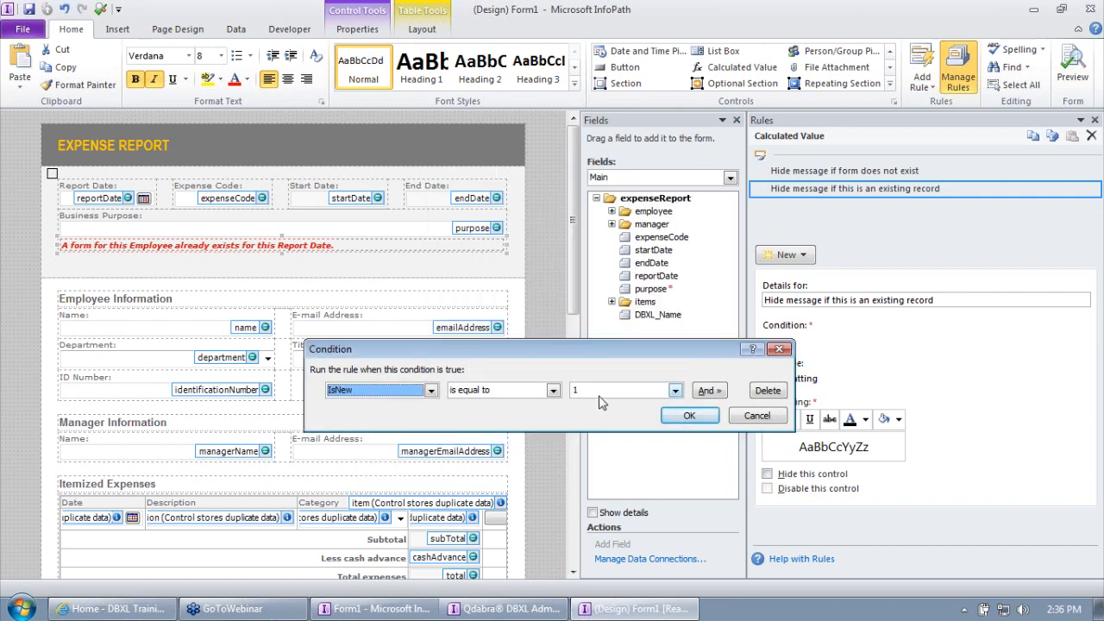
pyautogui.click(600, 394)
pyautogui.click(510, 380)
pyautogui.click(510, 385)
pyautogui.click(538, 415)
pyautogui.click(689, 415)
pyautogui.click(768, 475)
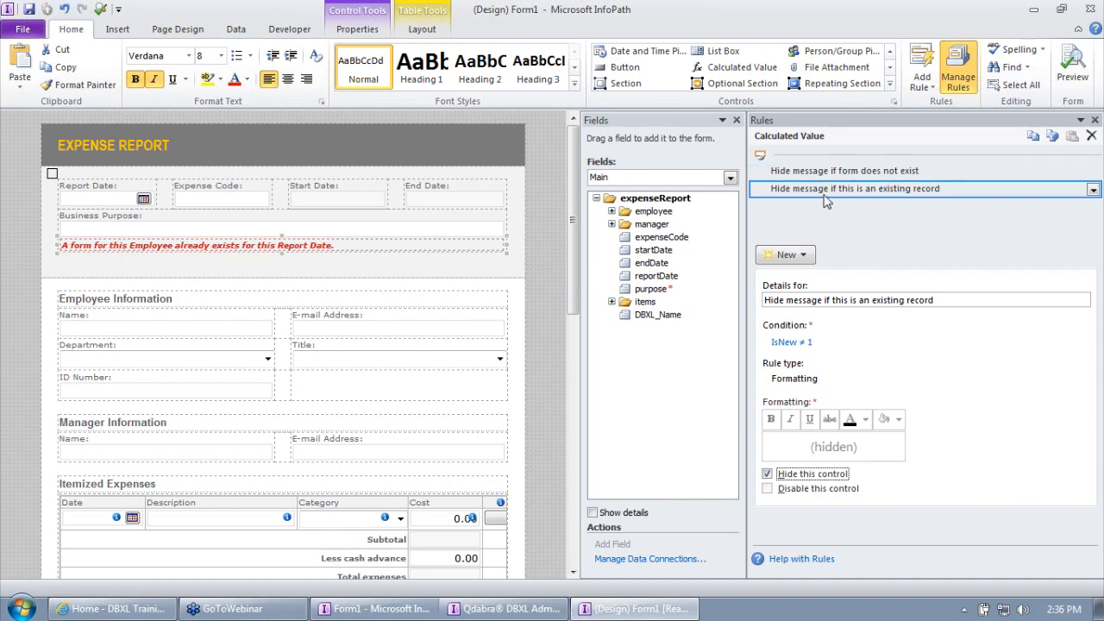
# Step: Review the Disable submit rule on the Submit button at the end of the form
pyautogui.moveTo(576, 231); pyautogui.dragTo(575, 483)
pyautogui.click(123, 531)
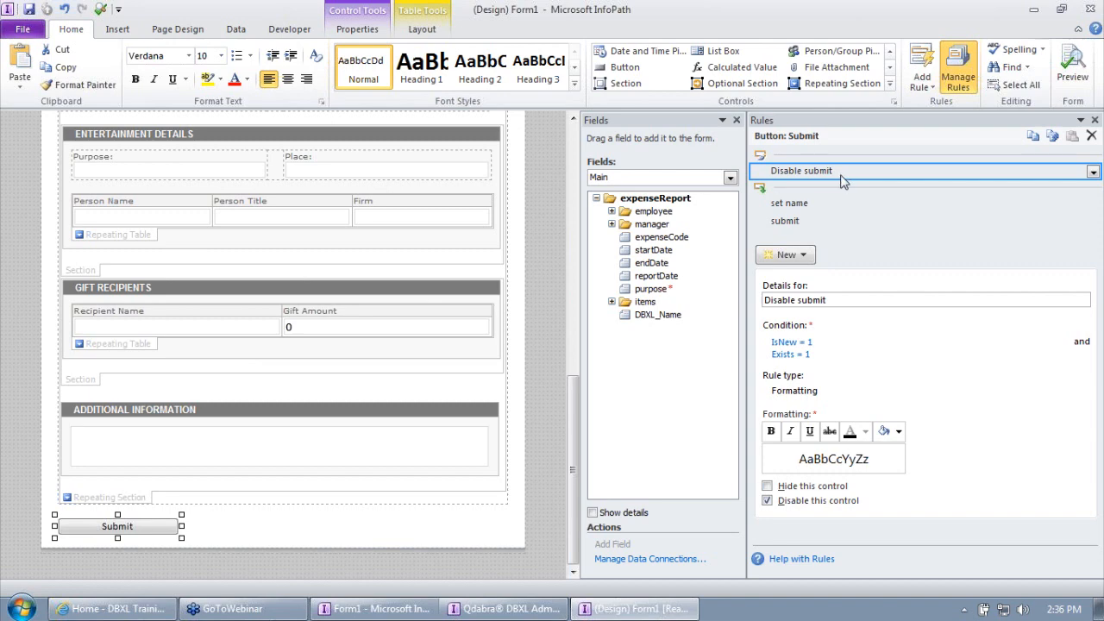
pyautogui.moveTo(570, 450); pyautogui.dragTo(572, 200)
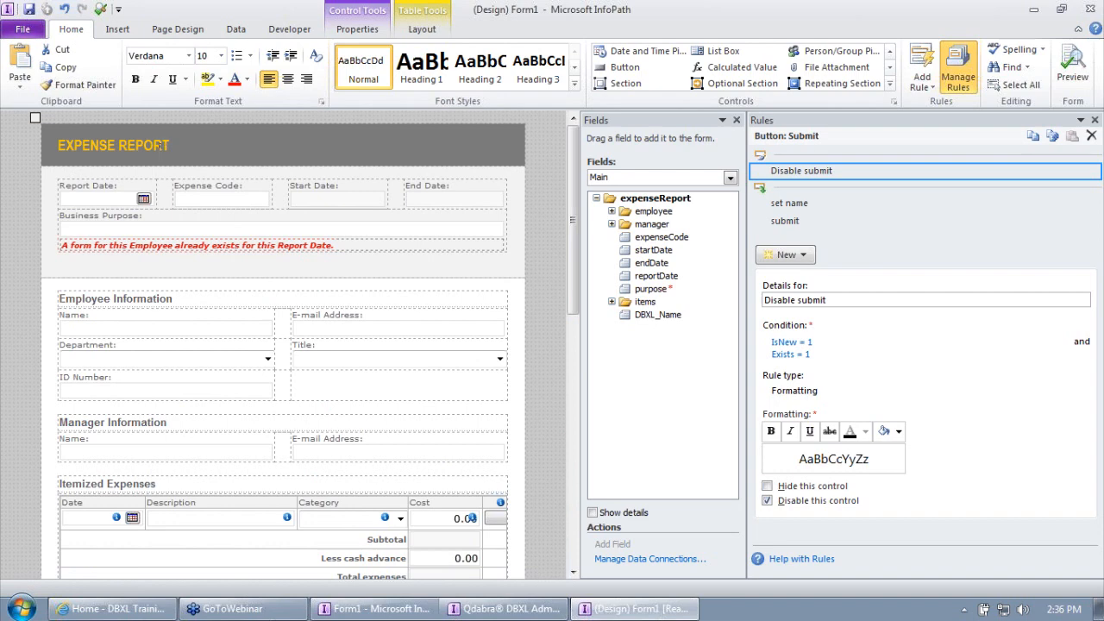
# Step: Save the form template on the desktop under the file name Day3Module6
pyautogui.click(28, 9)
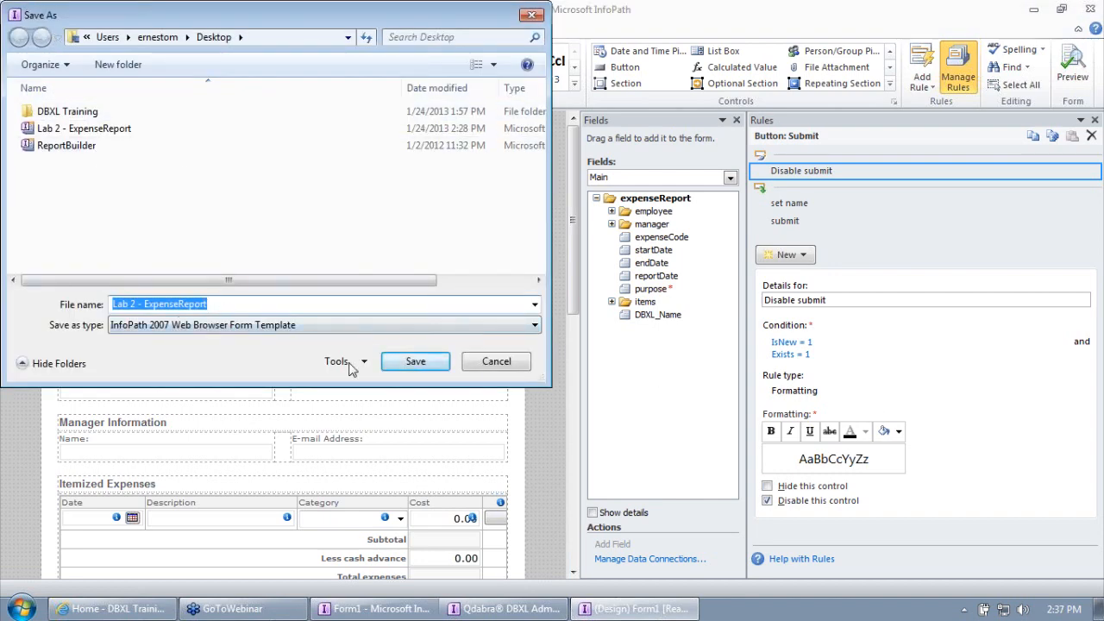
pyautogui.write('DAy')
pyautogui.press('BackSpace')
pyautogui.press('BackSpace')
pyautogui.write('ay3')
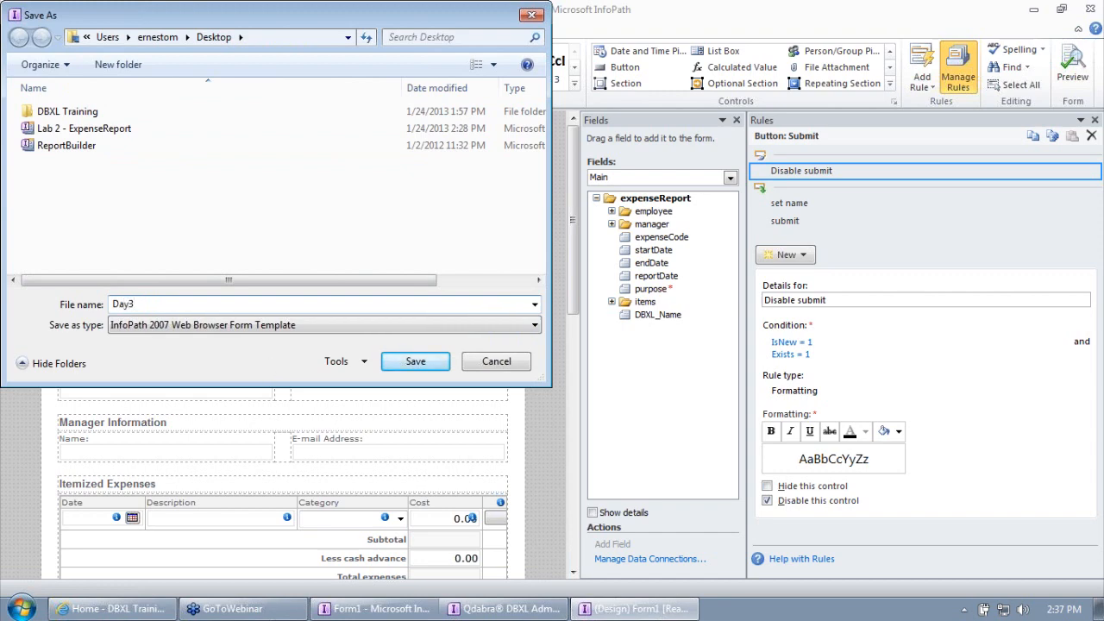
pyautogui.write('Module6')
pyautogui.press('Return')
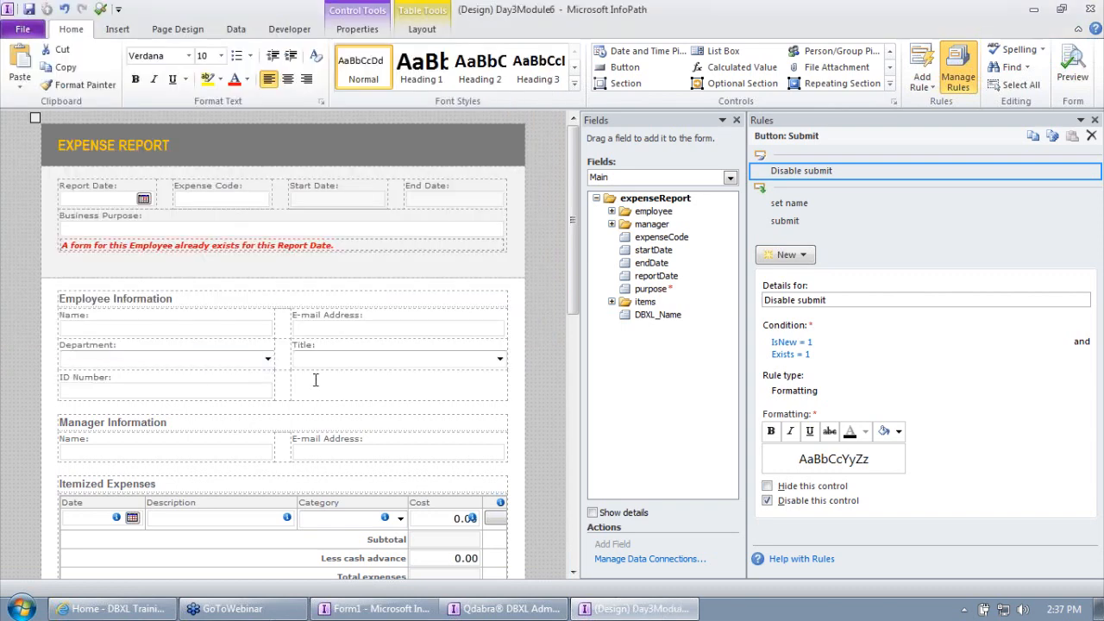
# Step: Close the old Report Builder query form and minimise the form designer window
pyautogui.click(402, 608)
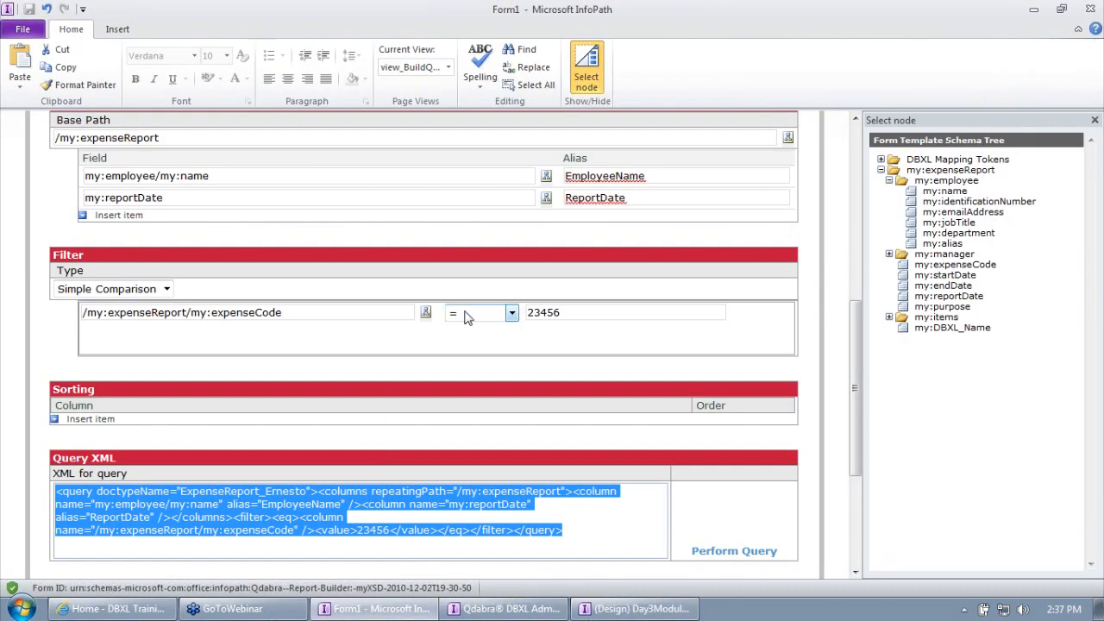
pyautogui.click(1090, 9)
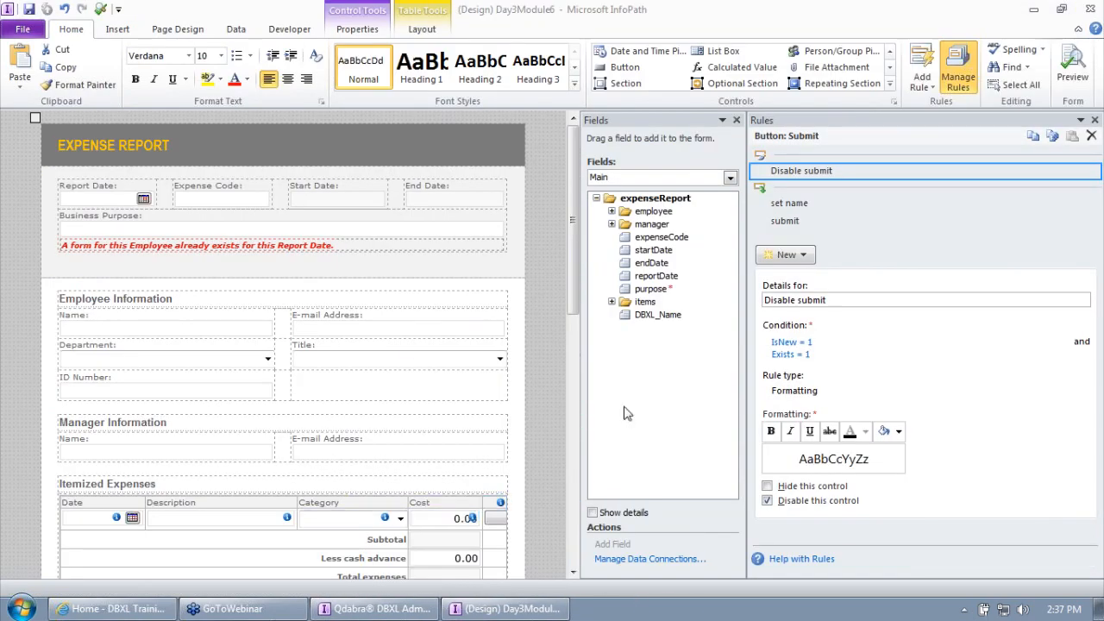
pyautogui.click(1033, 10)
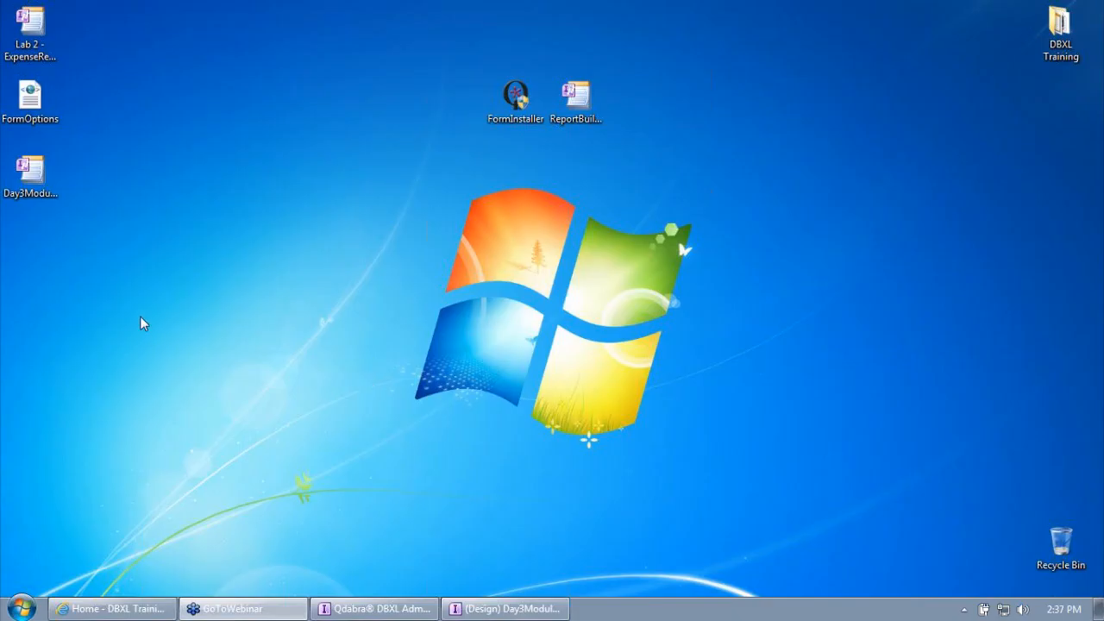
# Step: Start Microsoft InfoPath Filler 2010 and open a new Qdabra Report Builder form
pyautogui.click(21, 609)
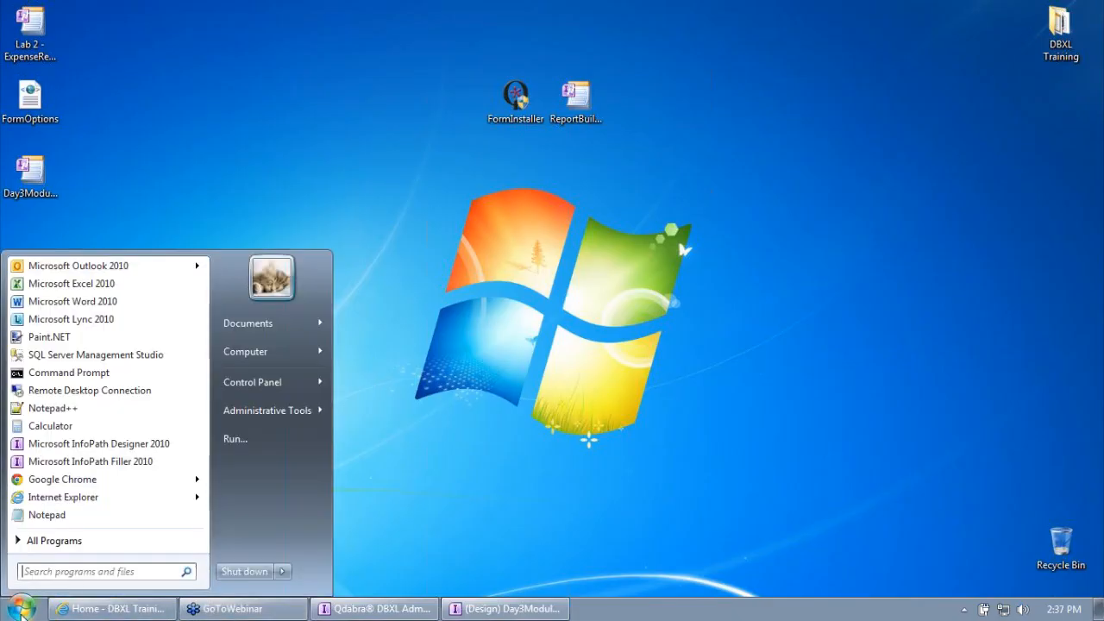
pyautogui.click(135, 461)
pyautogui.scroll(-6, 506, 381)
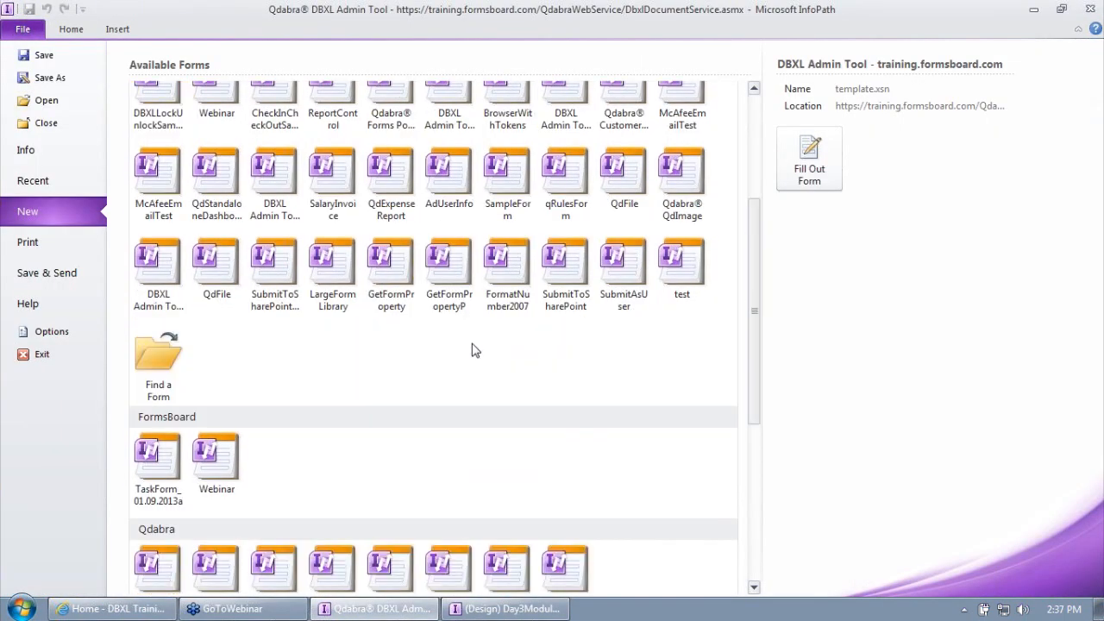
pyautogui.click(204, 541)
pyautogui.doubleClick(205, 541)
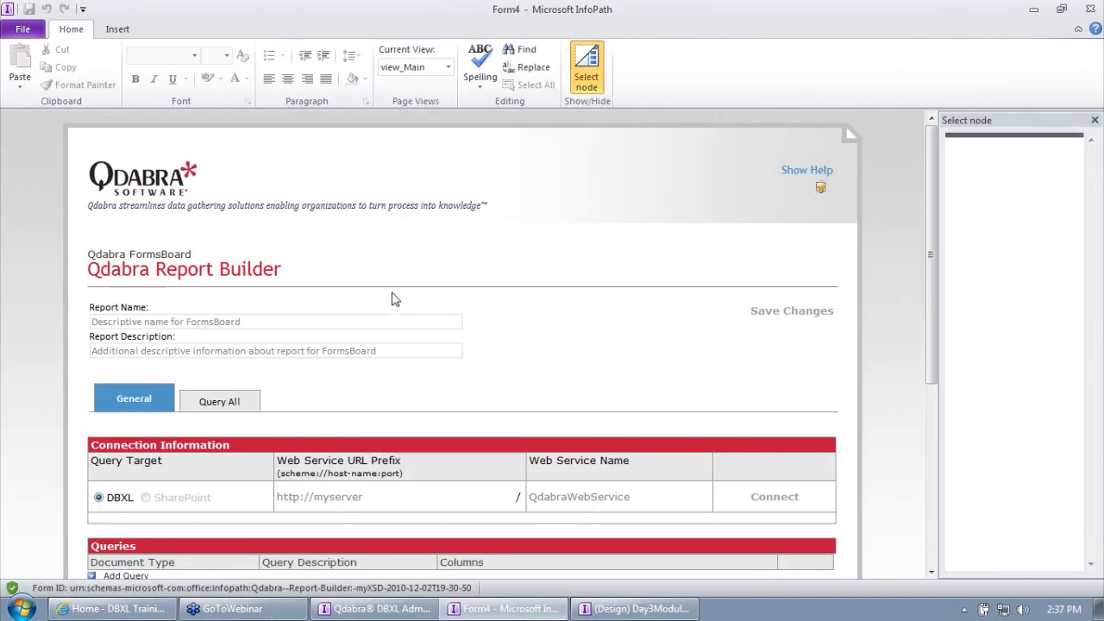
pyautogui.scroll(-5, 535, 360)
pyautogui.scroll(-1, 535, 361)
pyautogui.click(351, 173)
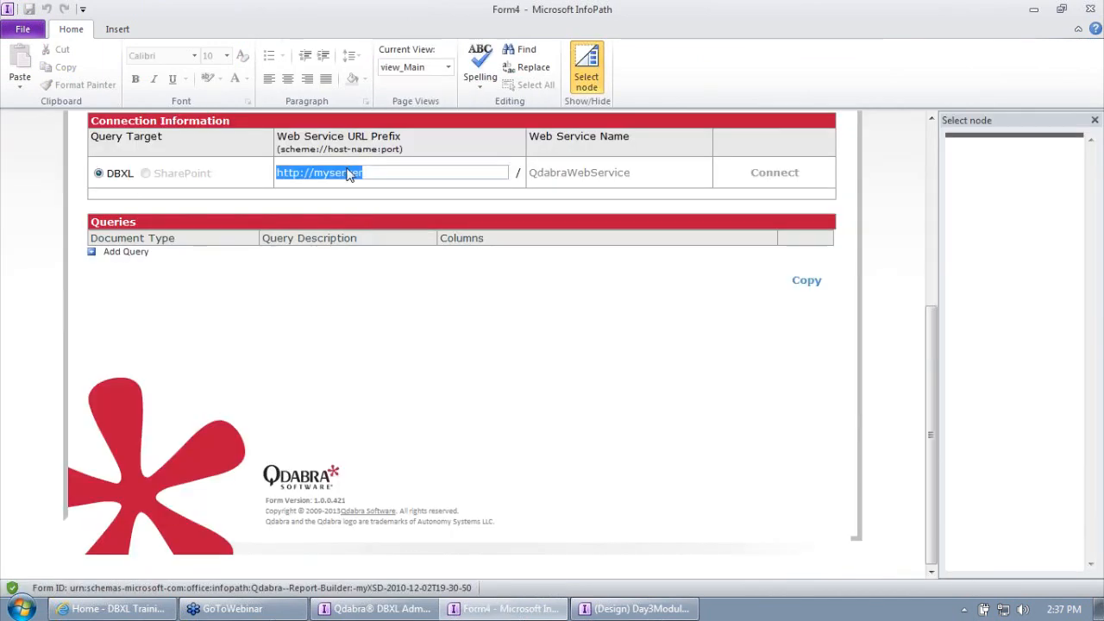
pyautogui.write('https://training')
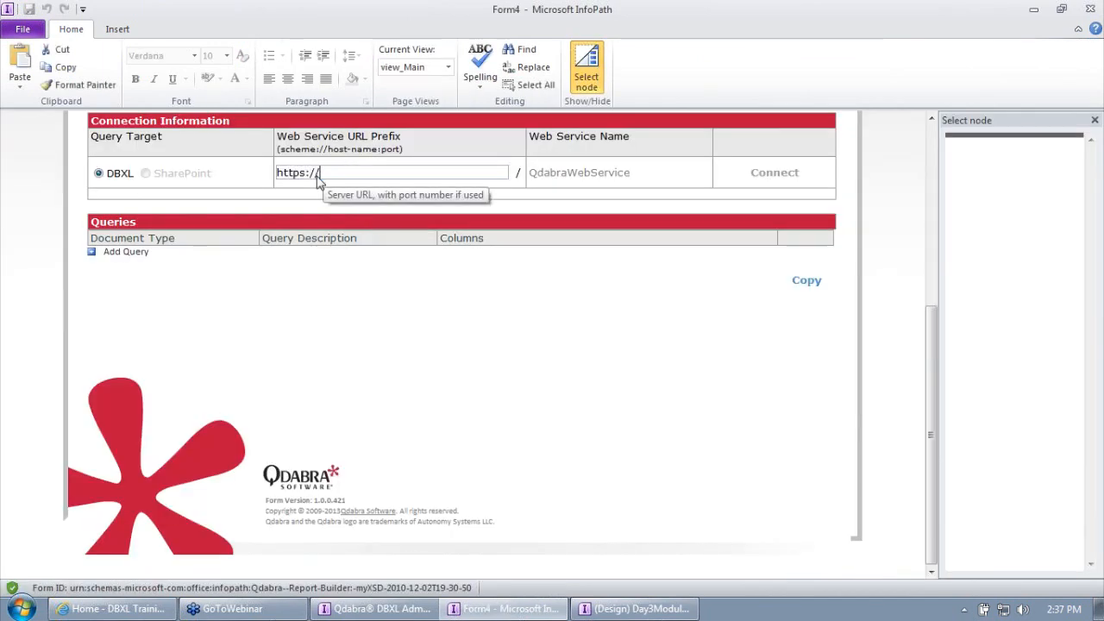
pyautogui.write('.form')
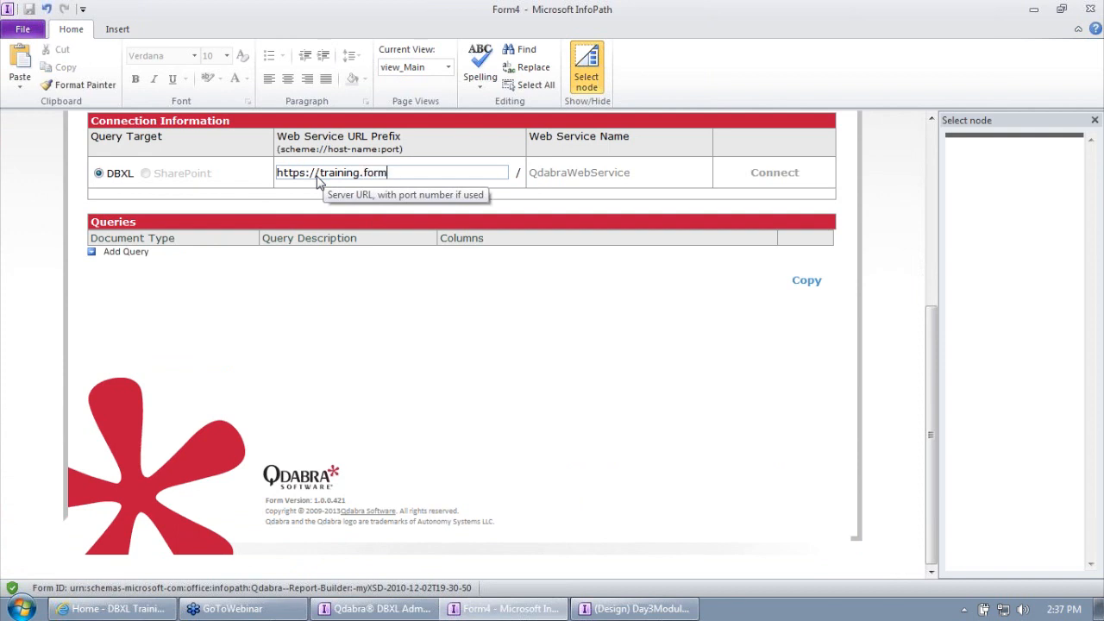
pyautogui.write('sboard.com')
pyautogui.press('Tab')
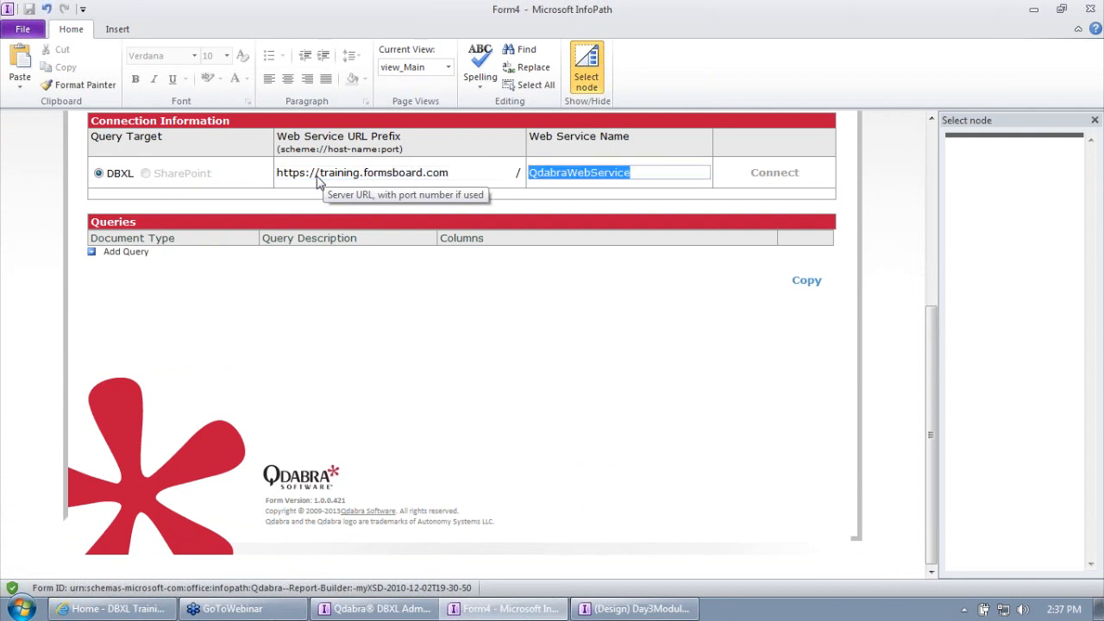
pyautogui.press('Tab')
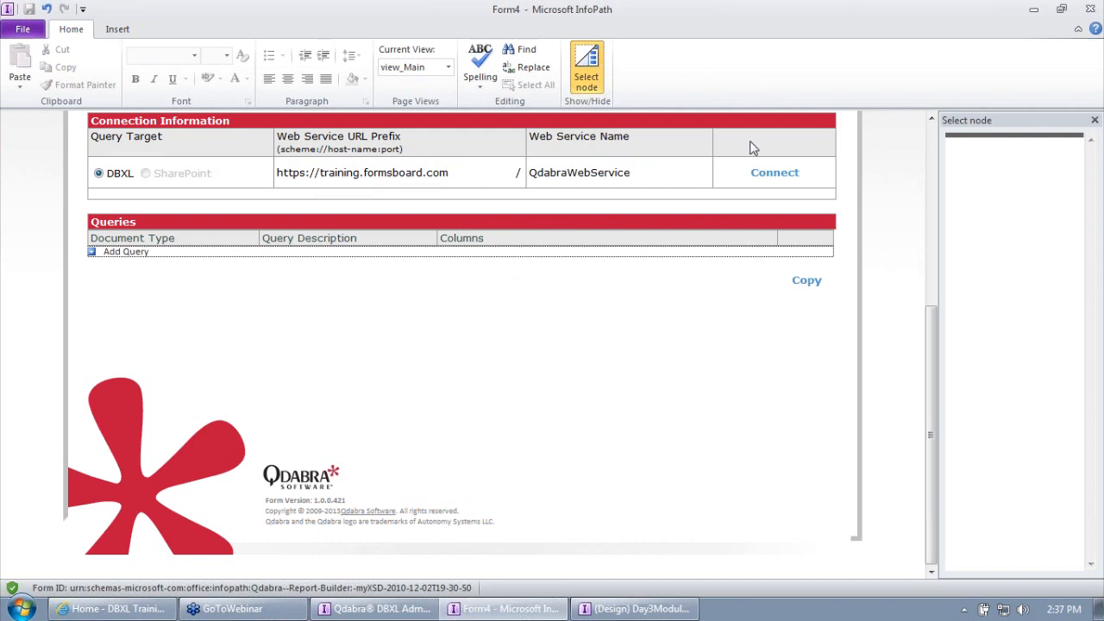
pyautogui.click(759, 175)
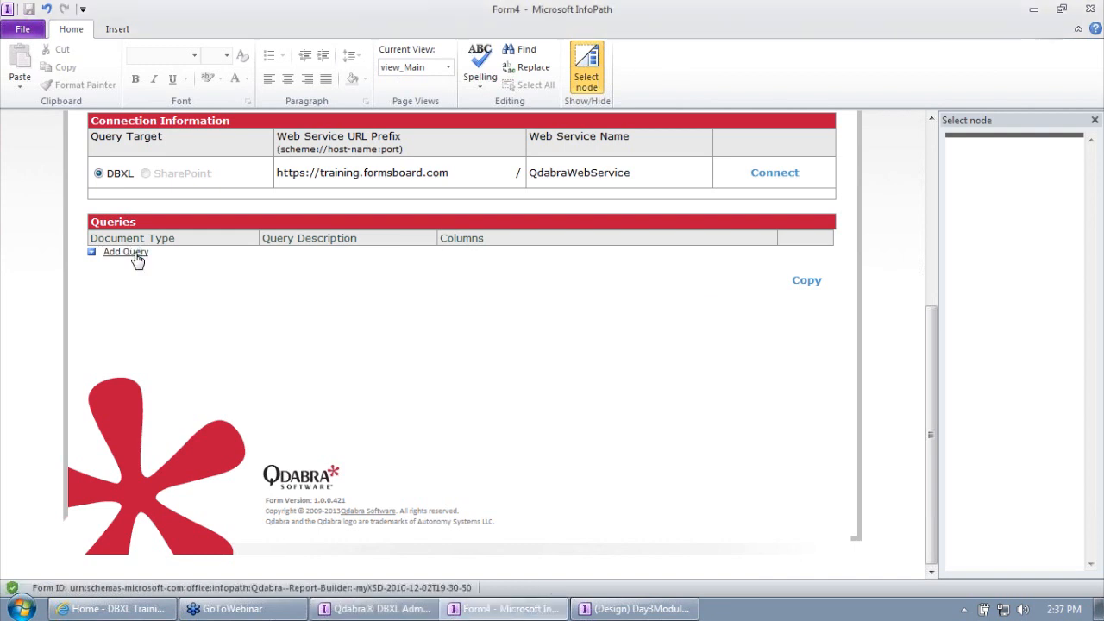
# Step: Add a query and set its document type to the entry starting with ExpenseReport_
pyautogui.click(136, 254)
pyautogui.click(134, 257)
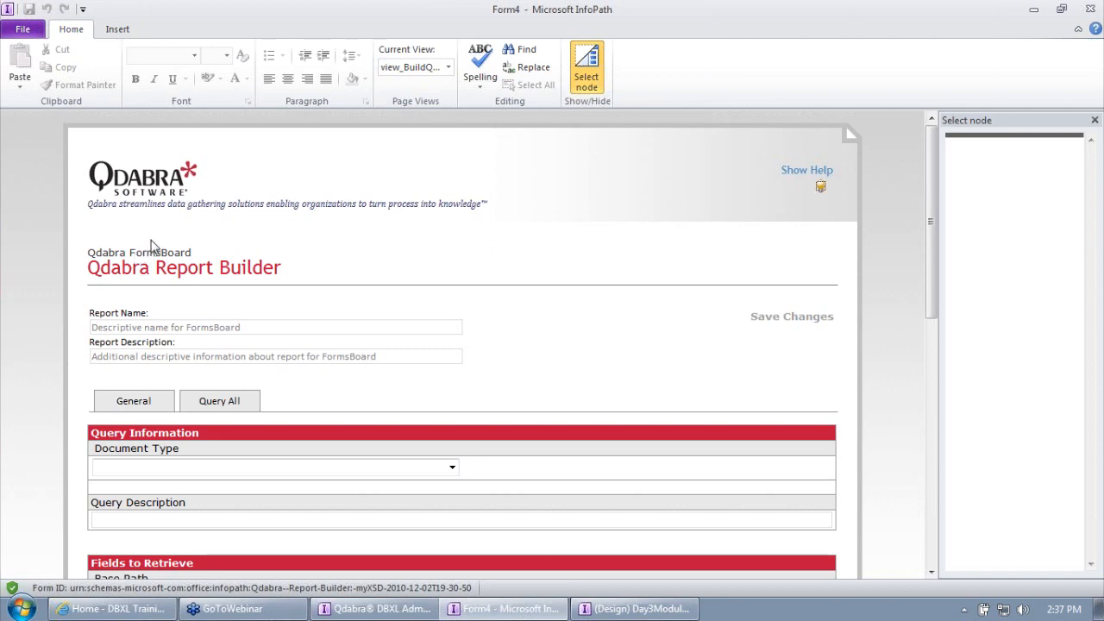
pyautogui.scroll(-5, 190, 390)
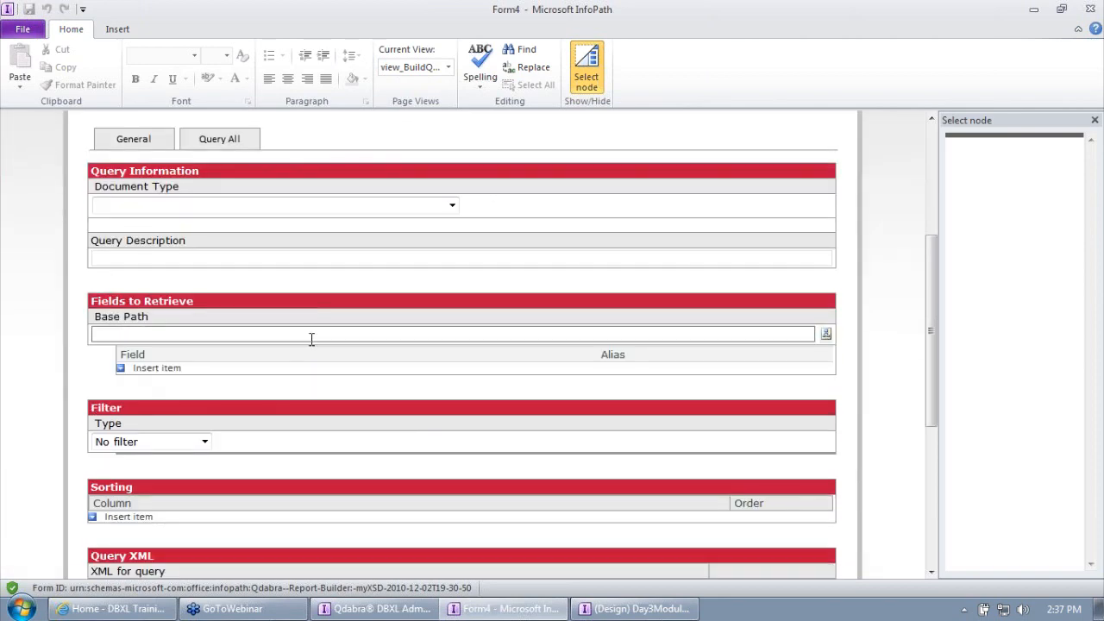
pyautogui.click(269, 208)
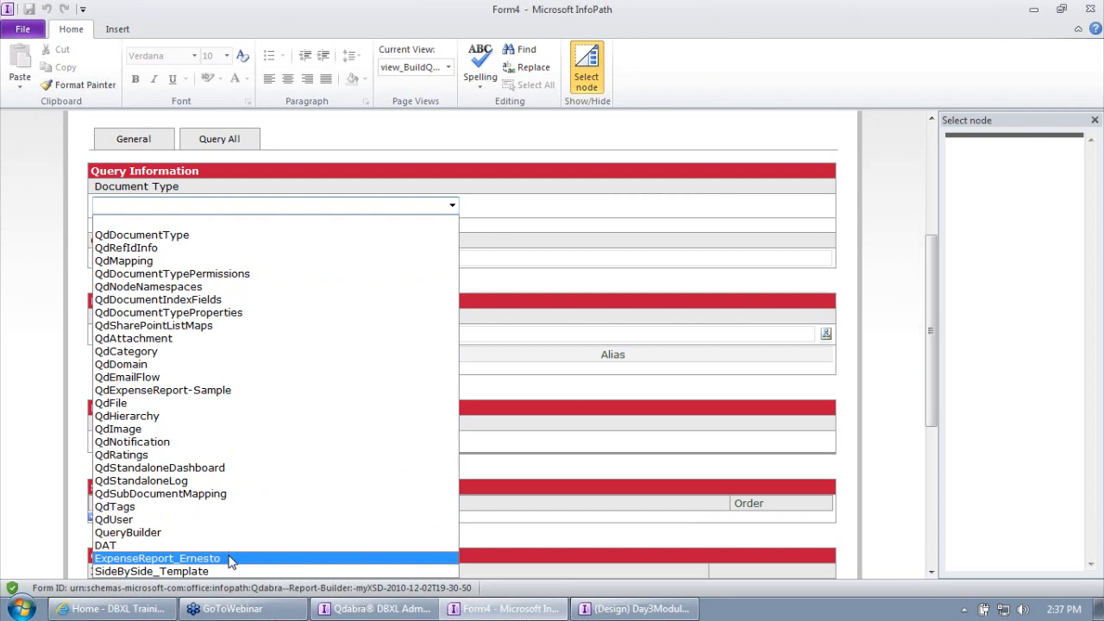
pyautogui.press('Return')
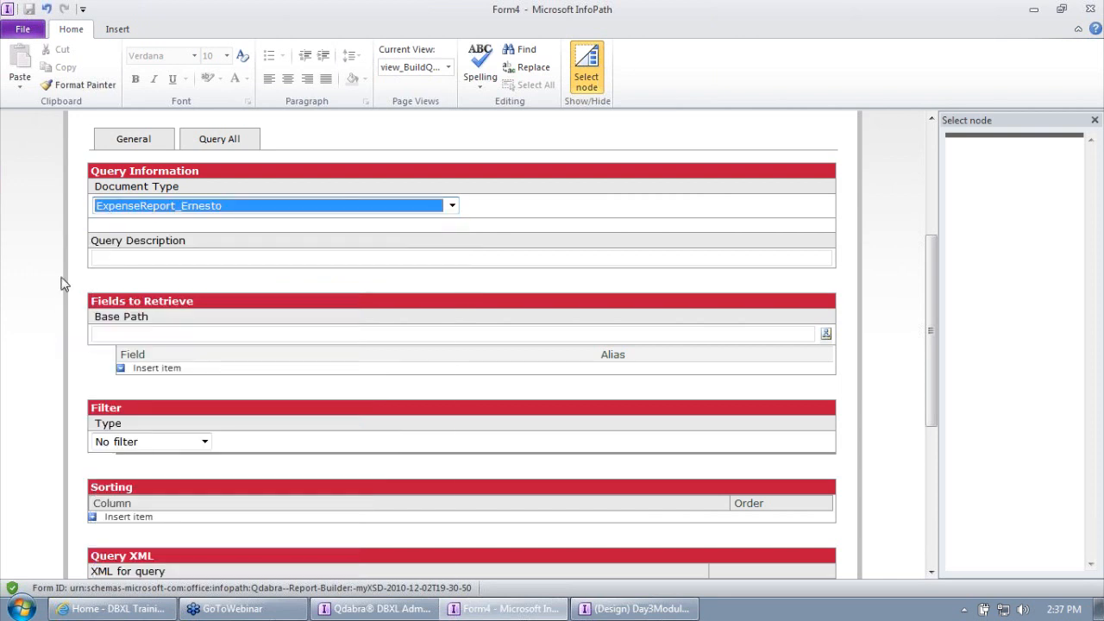
# Step: Set the query's base path to /my:expenseReport and widen the schema tree pane
pyautogui.click(826, 334)
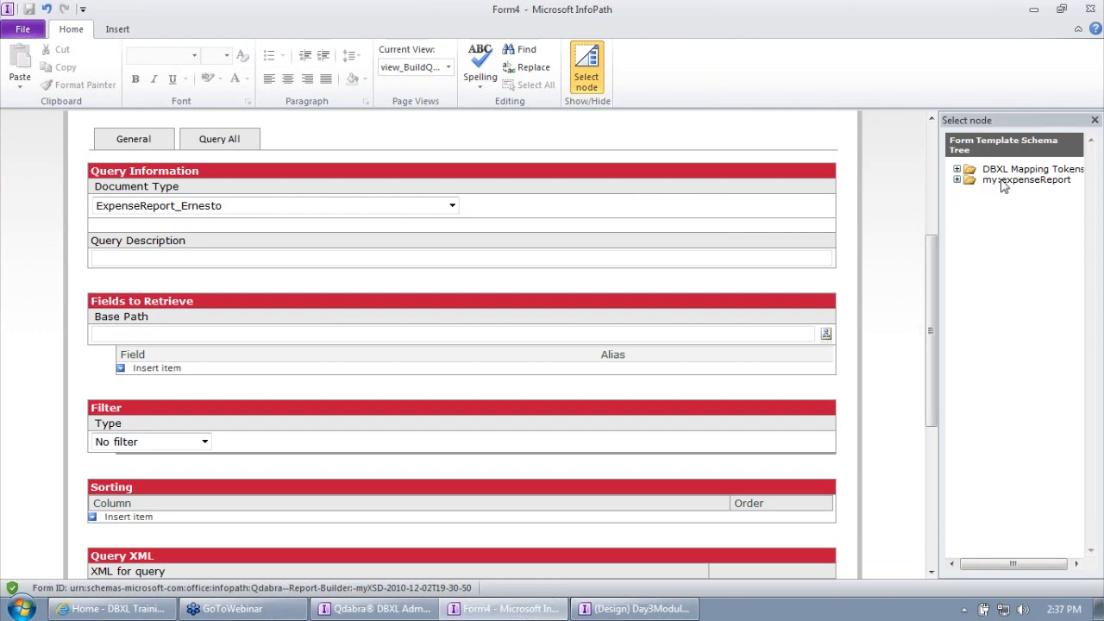
pyautogui.doubleClick(1003, 182)
pyautogui.moveTo(938, 270); pyautogui.dragTo(837, 278)
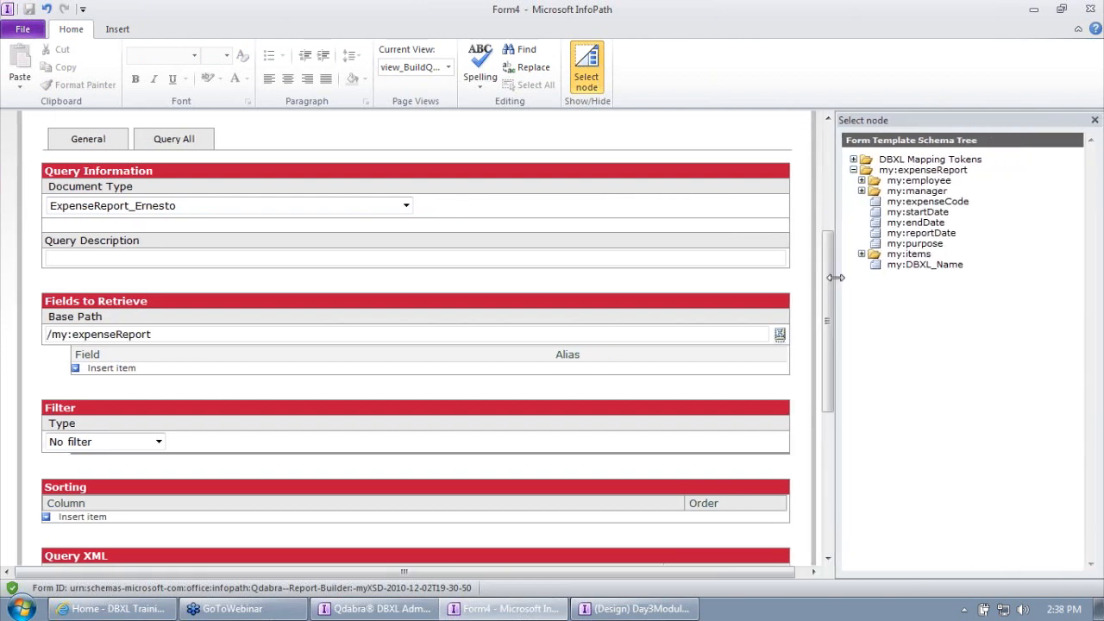
# Step: Add the field my:employee/my:alias to the fields to retrieve, with the alias EmployeeAlias
pyautogui.click(125, 372)
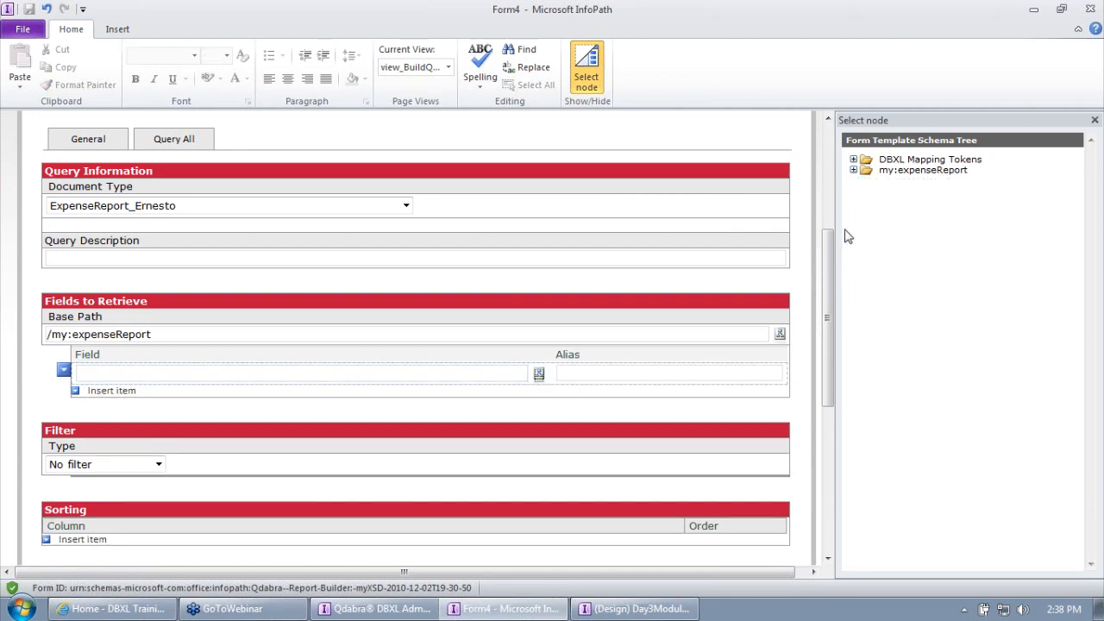
pyautogui.click(854, 170)
pyautogui.click(862, 180)
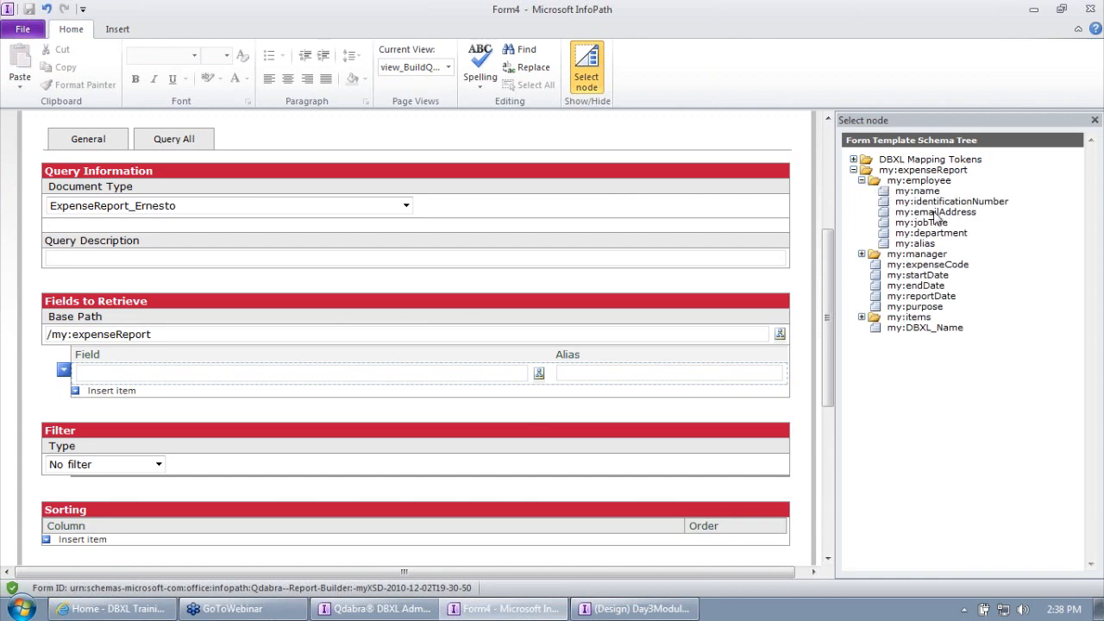
pyautogui.doubleClick(918, 244)
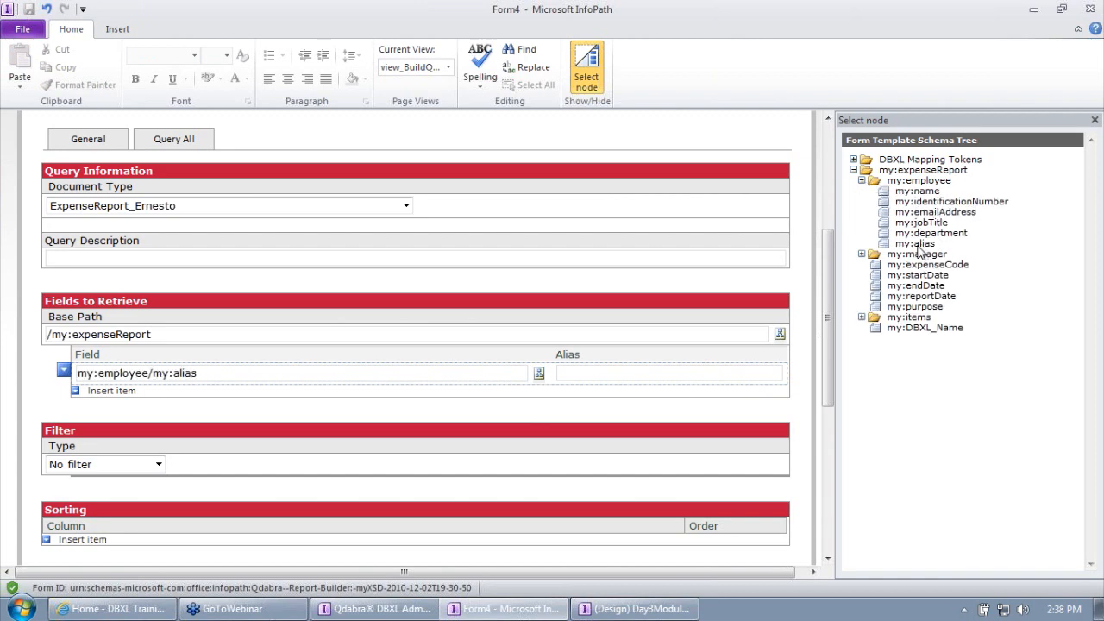
pyautogui.click(616, 374)
pyautogui.write('Emlp')
pyautogui.write('loyeeAlias')
pyautogui.press('Tab')
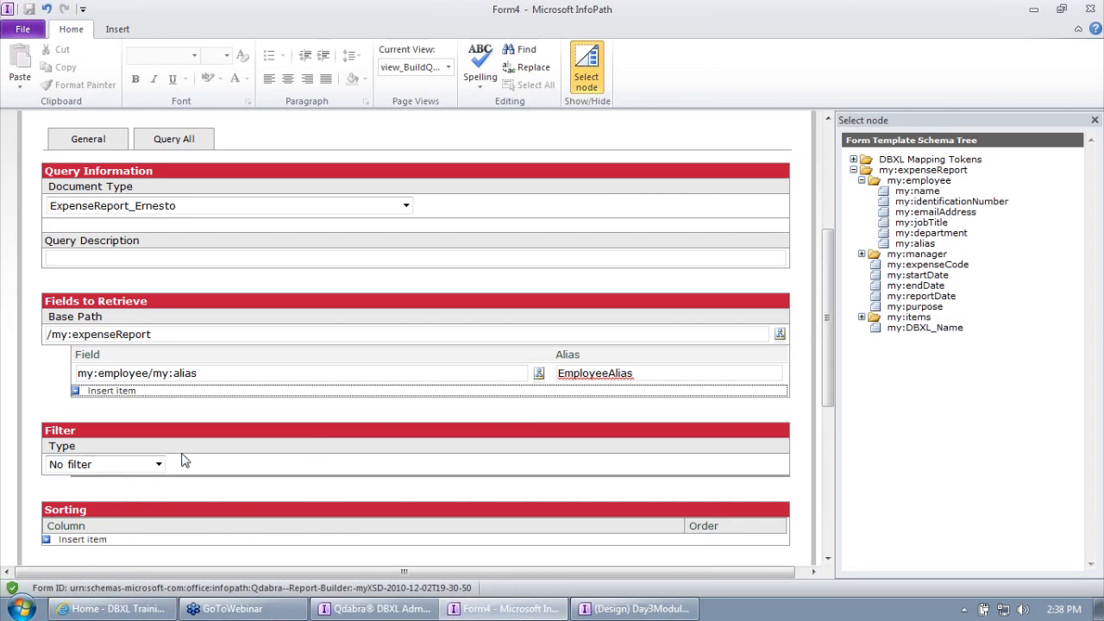
# Step: Set the query's filter type to Complex Filter
pyautogui.scroll(-2, 182, 458)
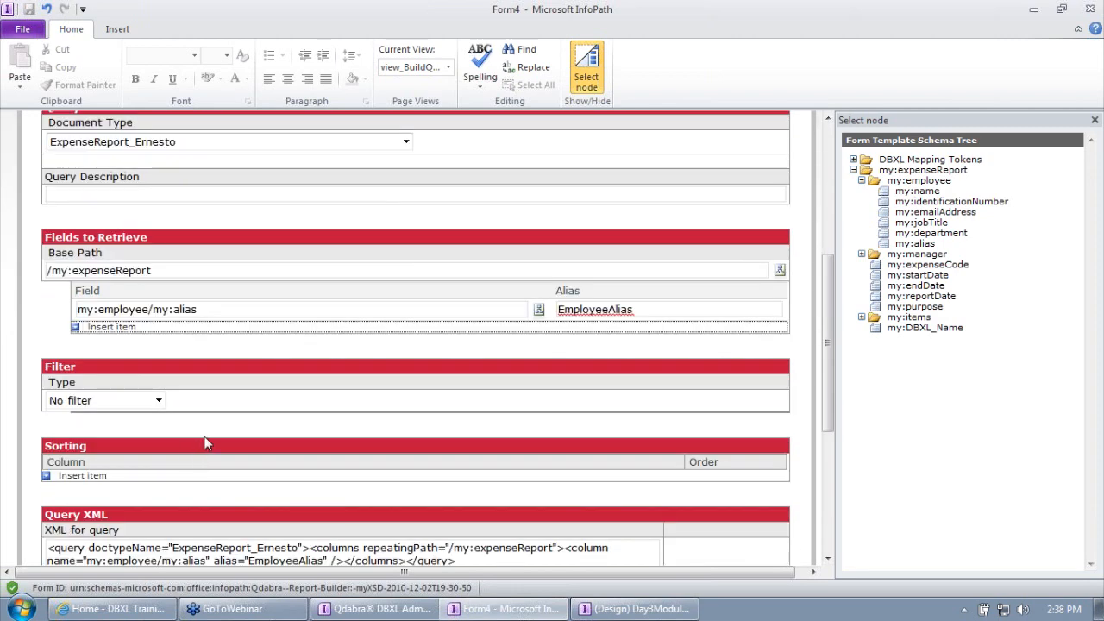
pyautogui.click(118, 400)
pyautogui.click(112, 443)
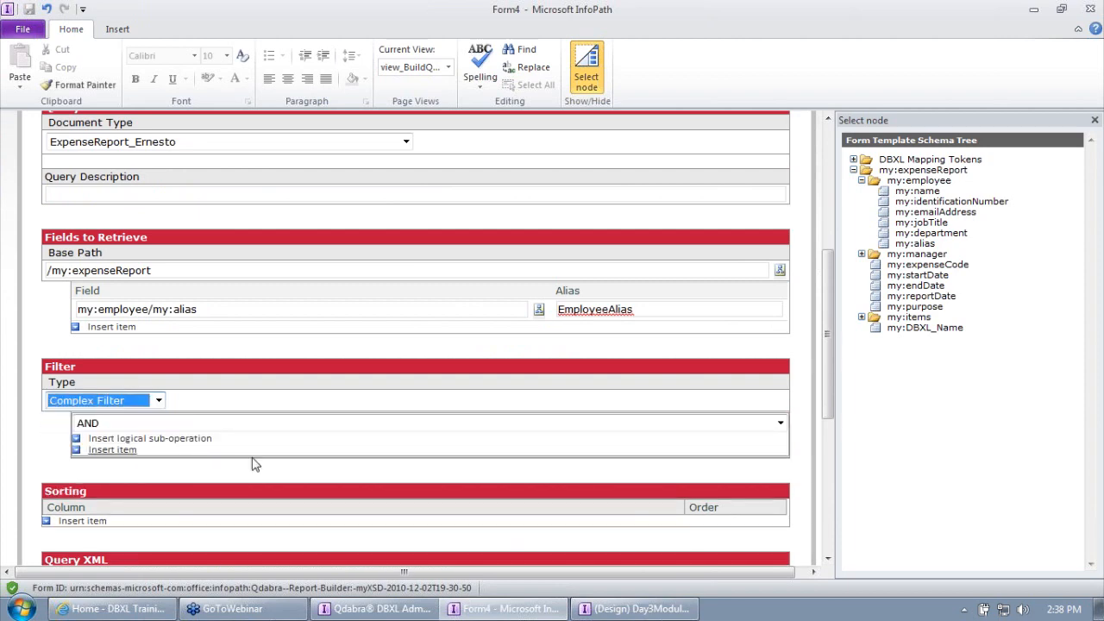
pyautogui.click(37, 455)
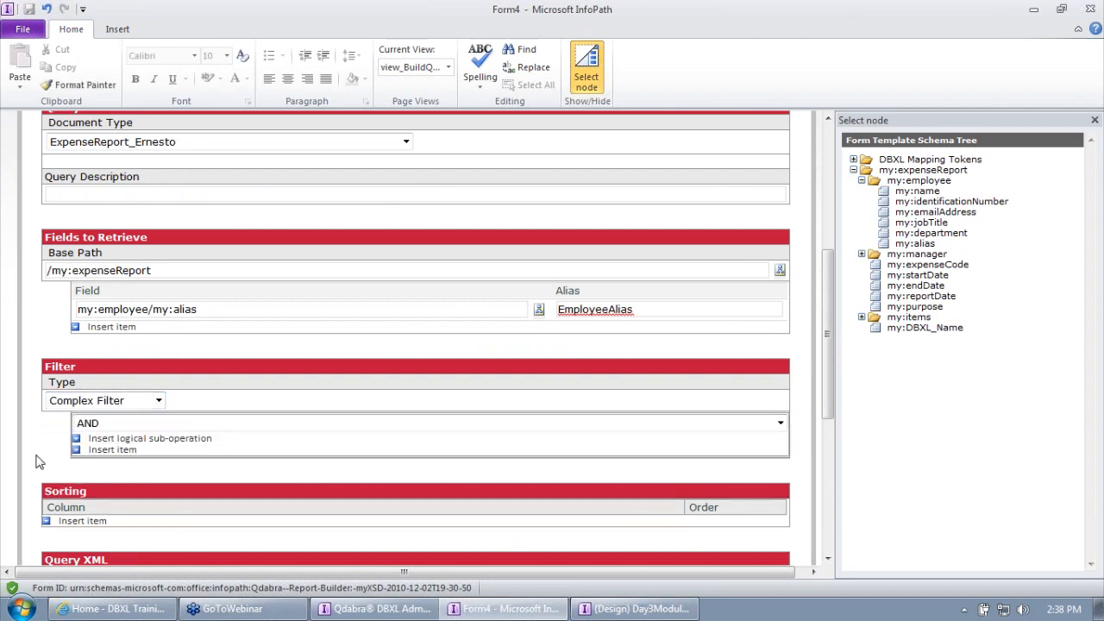
# Step: Insert two condition rows into the complex filter and keep AND as their logical operator
pyautogui.scroll(-1, 36, 455)
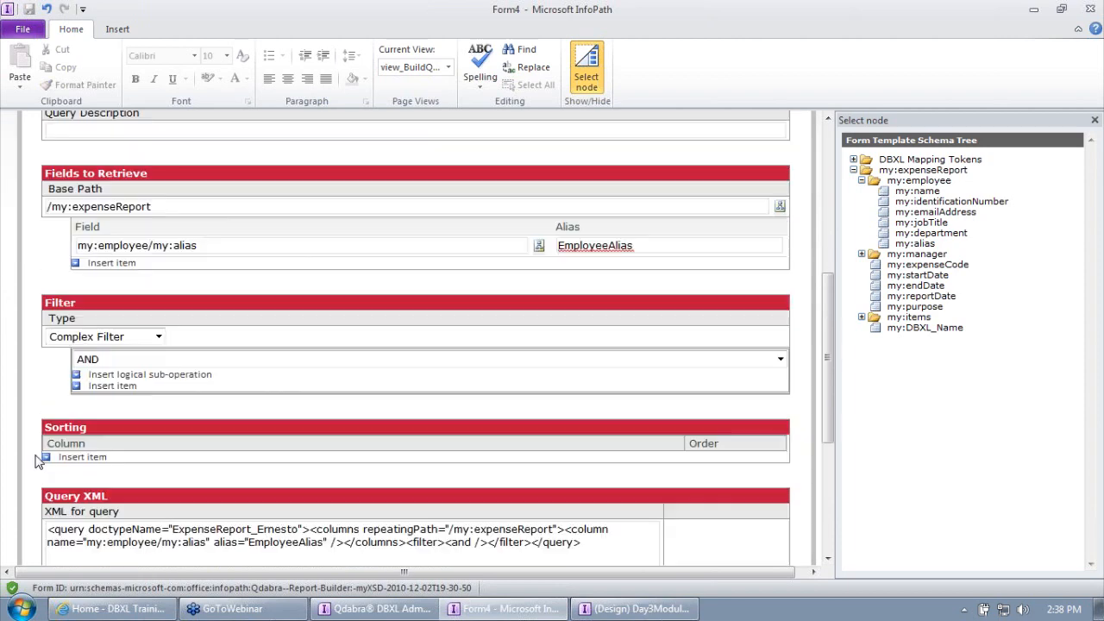
pyautogui.click(134, 388)
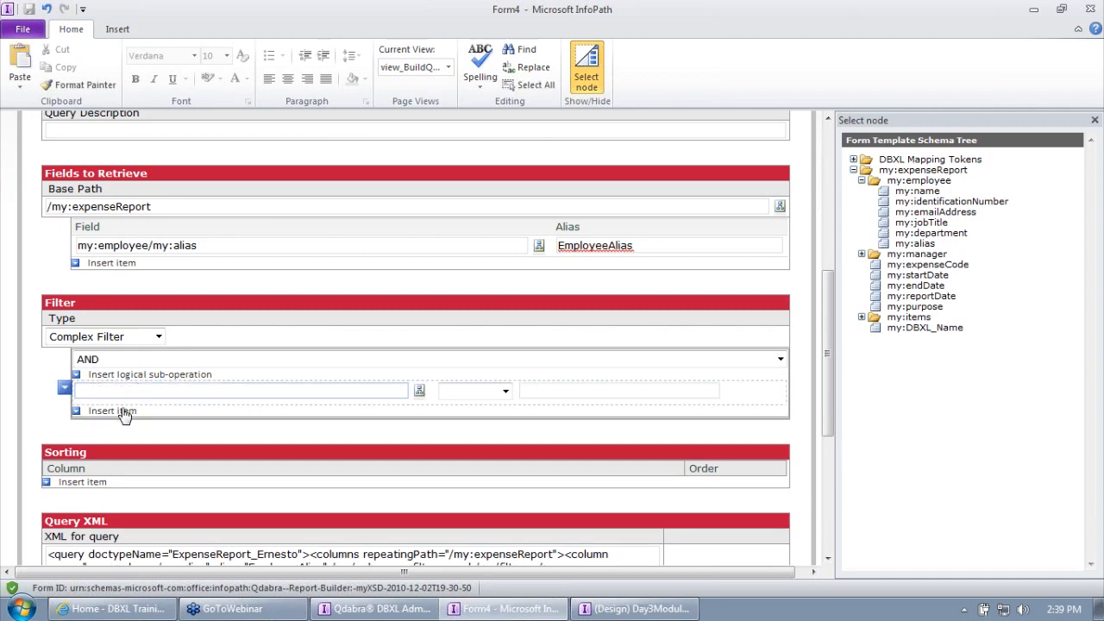
pyautogui.click(123, 411)
pyautogui.click(16, 398)
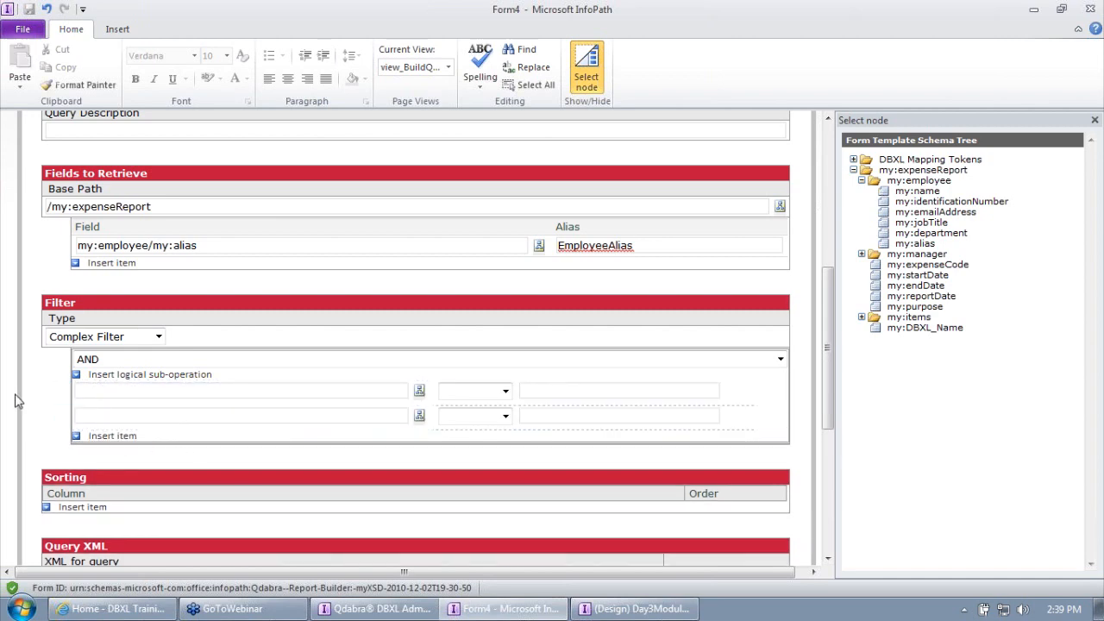
pyautogui.click(93, 360)
pyautogui.click(93, 361)
pyautogui.click(101, 361)
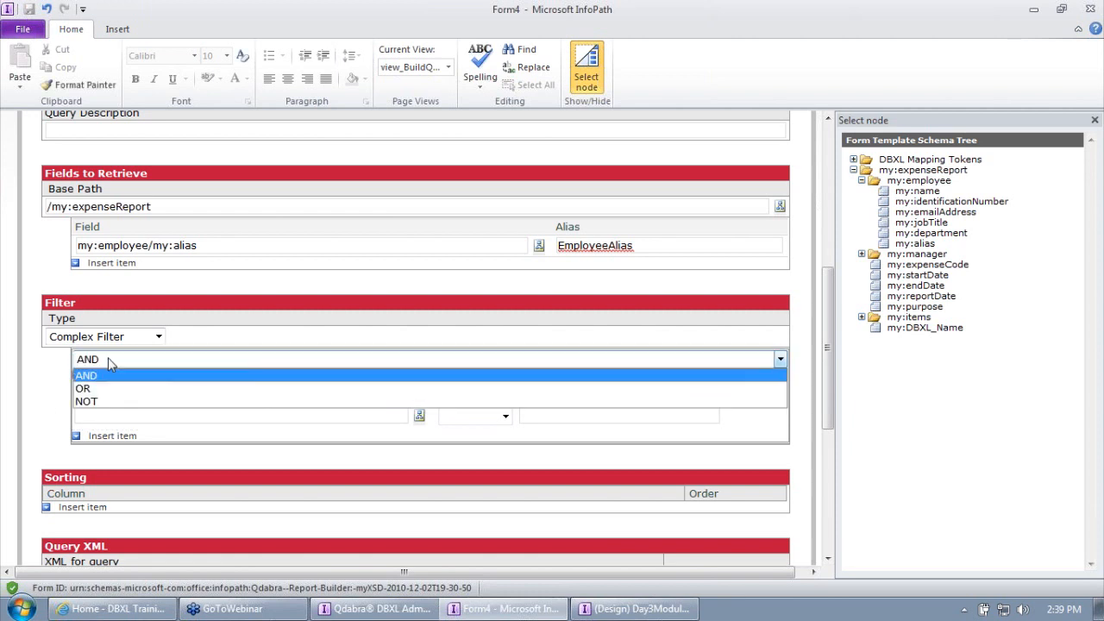
pyautogui.click(53, 393)
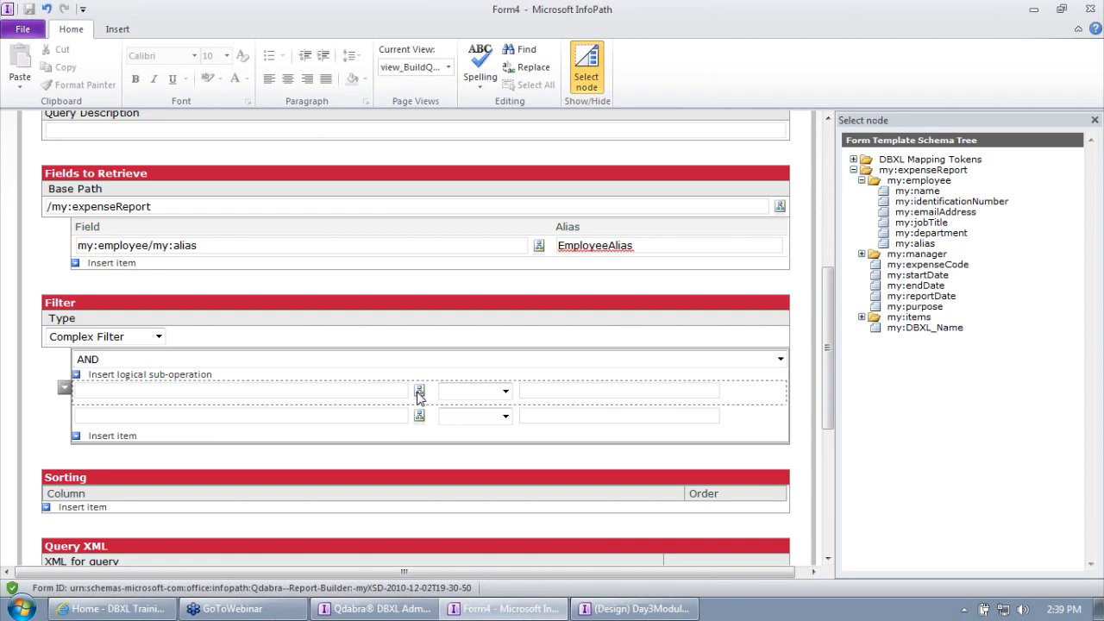
# Step: Set the first filter condition to /my:expenseReport/my:employee/my:alias equal to the employee's user alias
pyautogui.click(419, 392)
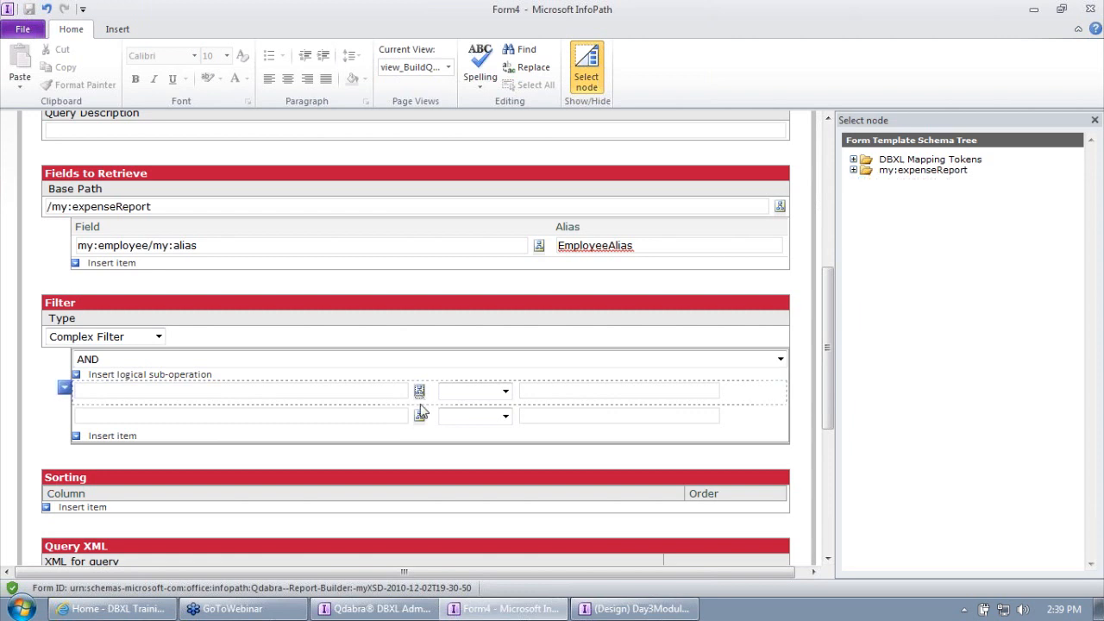
pyautogui.click(854, 170)
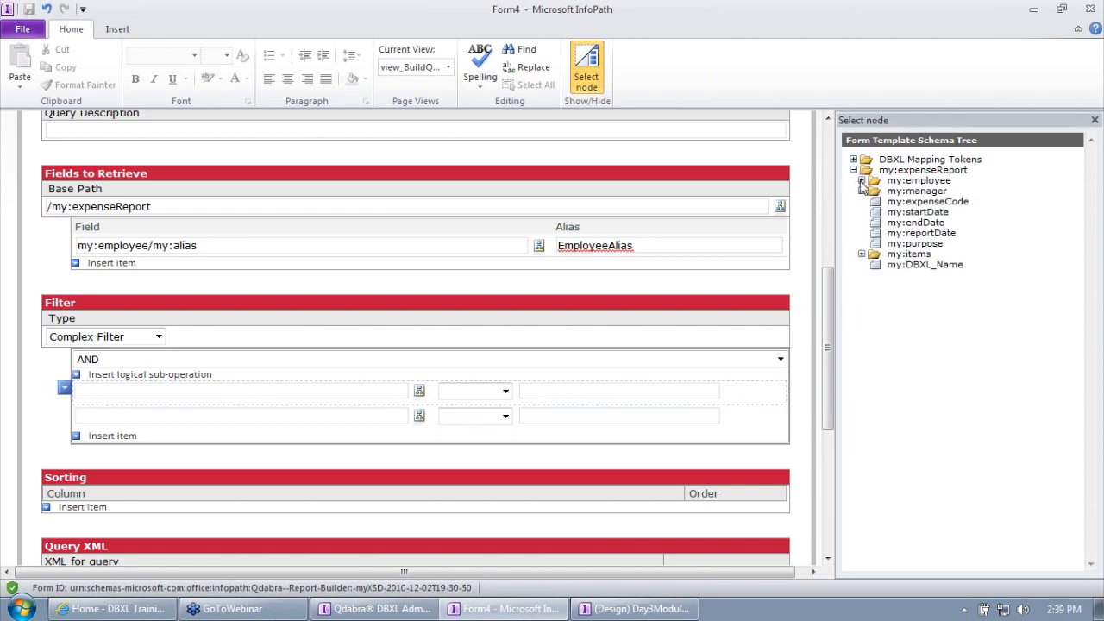
pyautogui.click(862, 181)
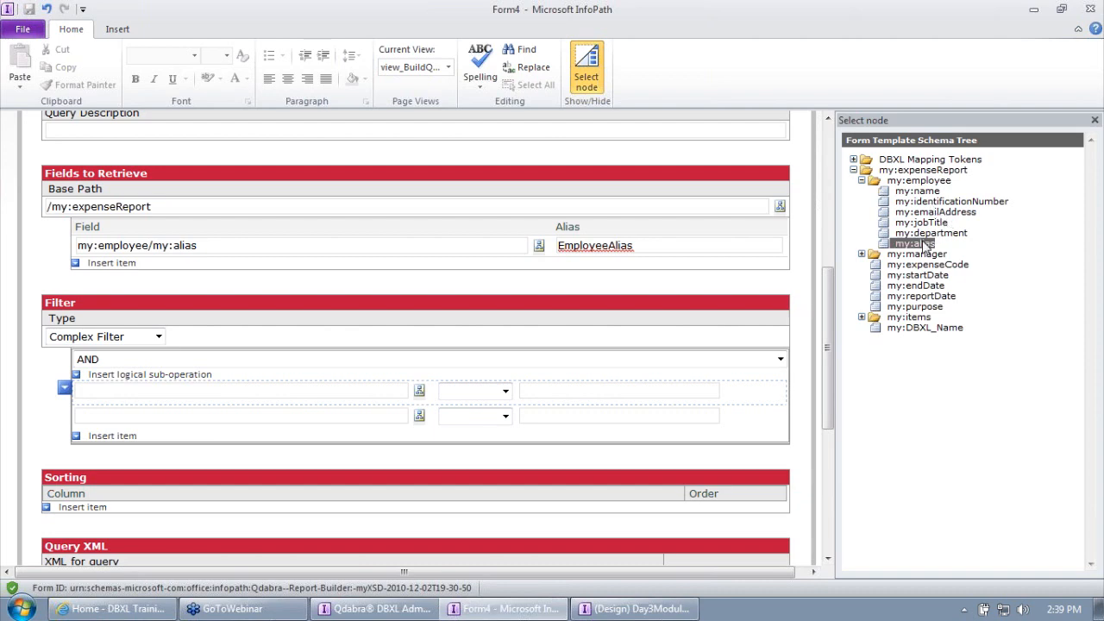
pyautogui.doubleClick(915, 244)
pyautogui.click(476, 393)
pyautogui.click(475, 416)
pyautogui.click(562, 390)
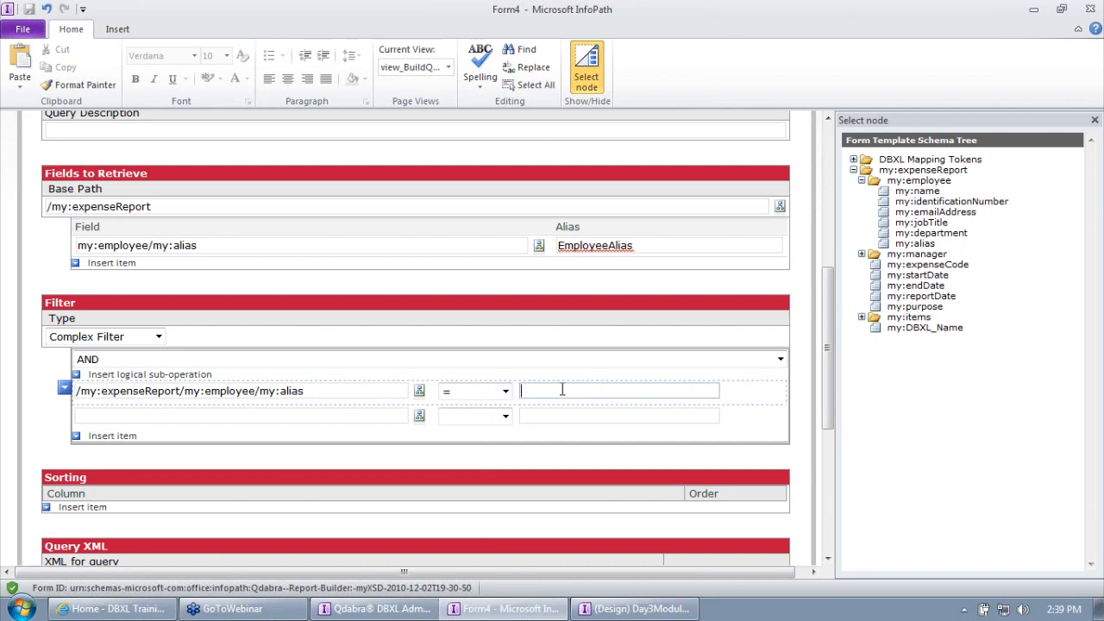
pyautogui.write('ernestom')
pyautogui.press('Tab')
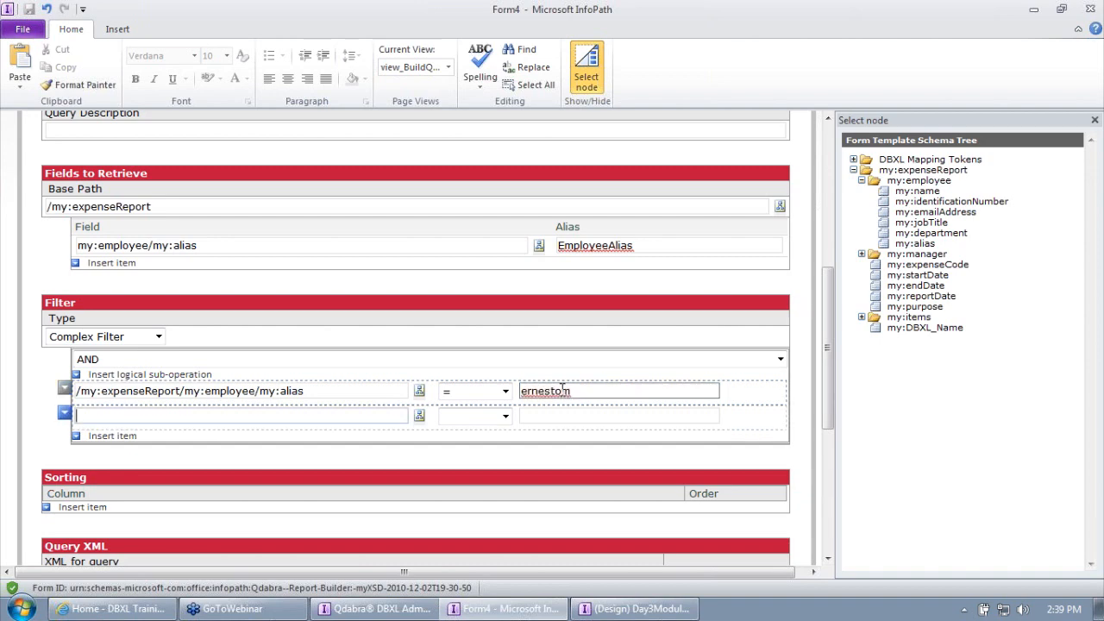
# Step: Set the second filter condition to /my:expenseReport/my:reportDate = 2013-01-24
pyautogui.click(419, 421)
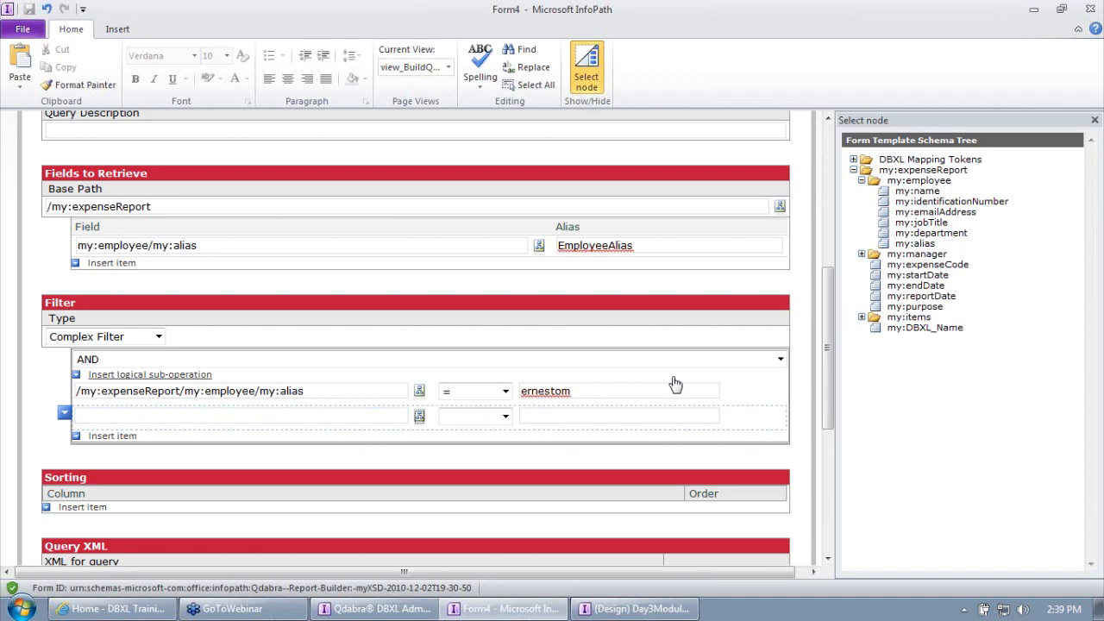
pyautogui.doubleClick(921, 296)
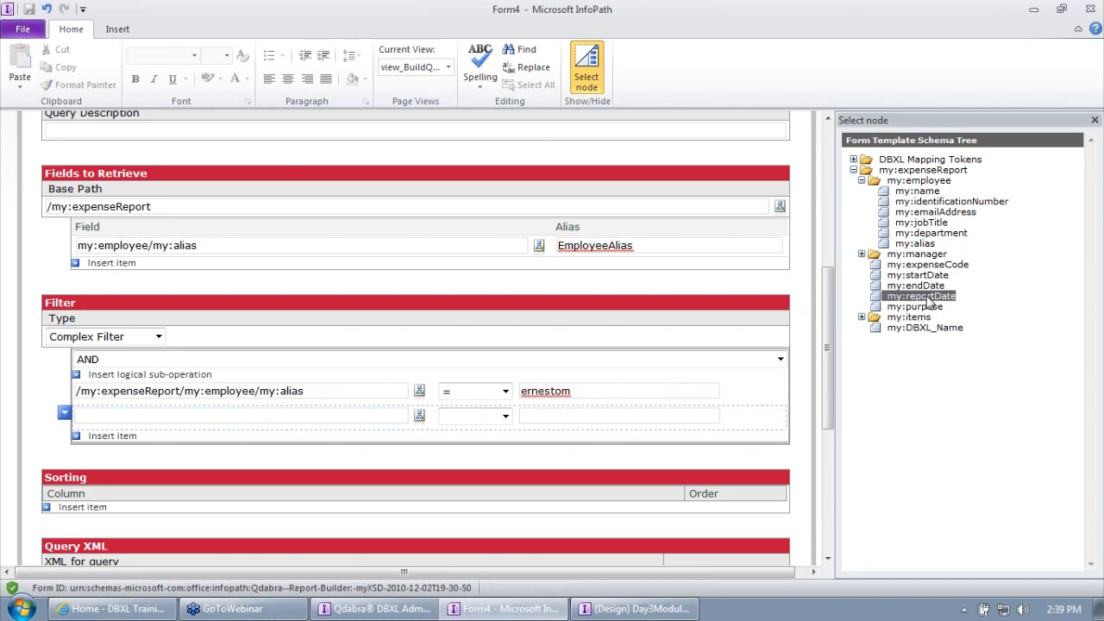
pyautogui.click(450, 420)
pyautogui.click(480, 444)
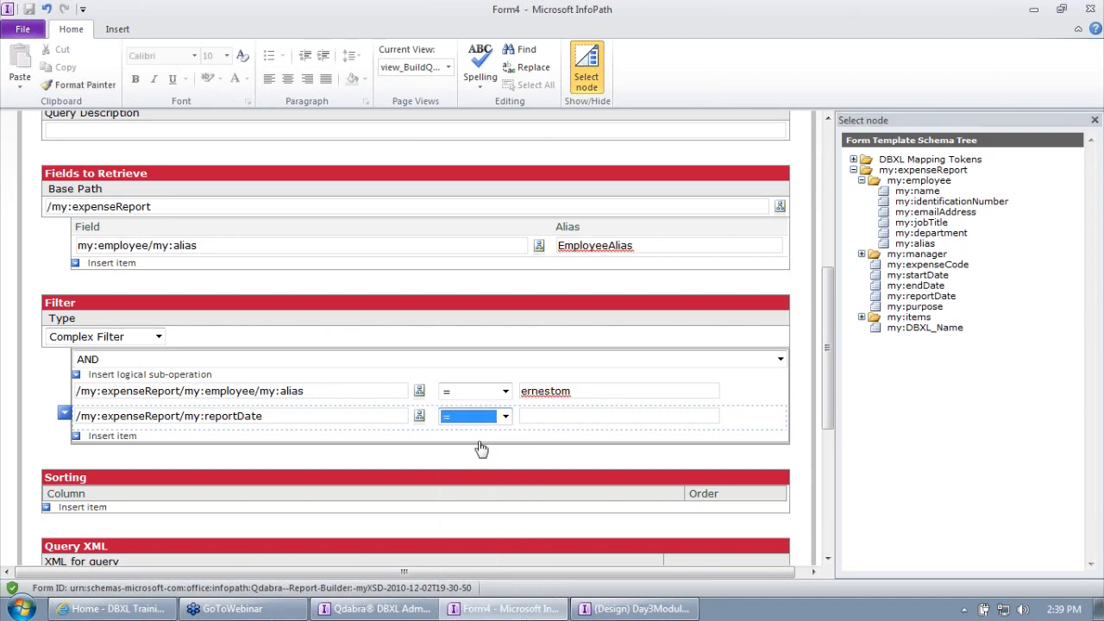
pyautogui.click(375, 609)
pyautogui.click(337, 152)
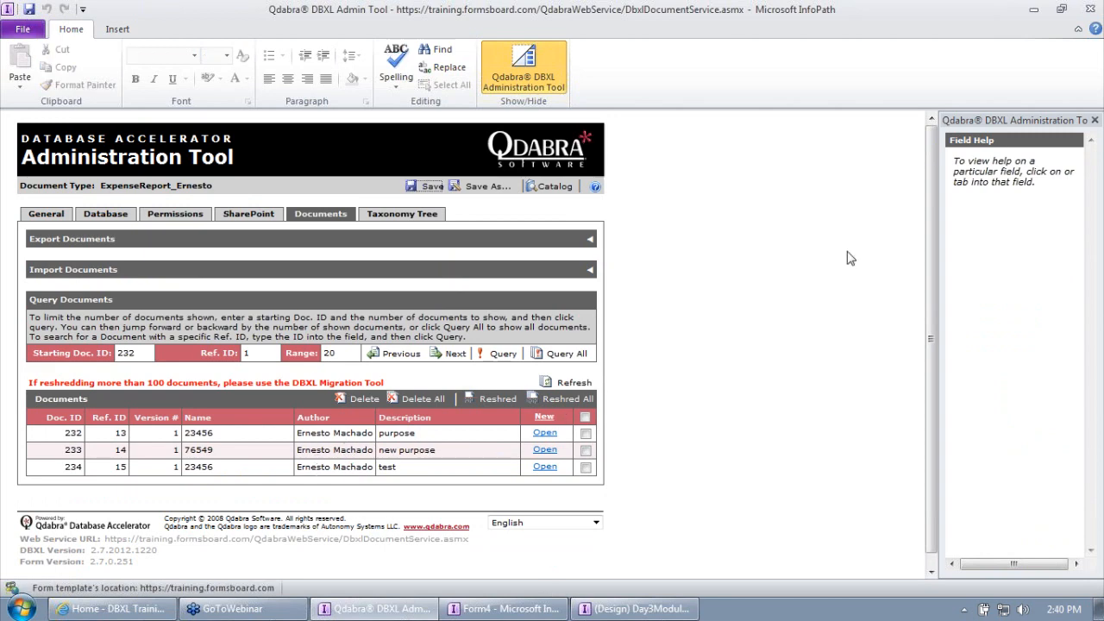
pyautogui.click(1034, 10)
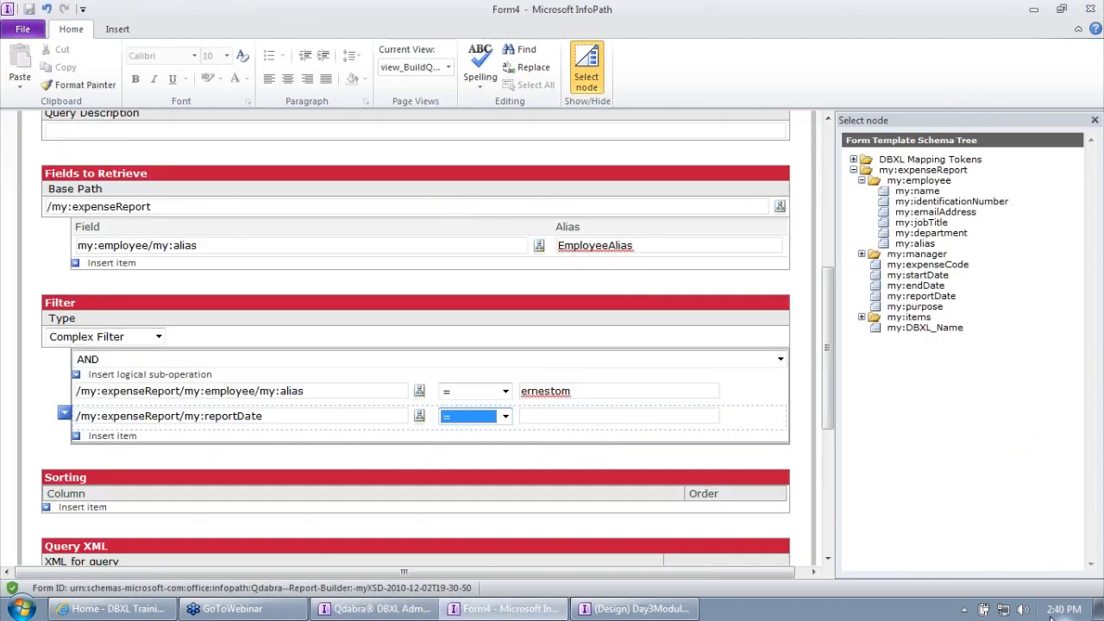
pyautogui.click(550, 415)
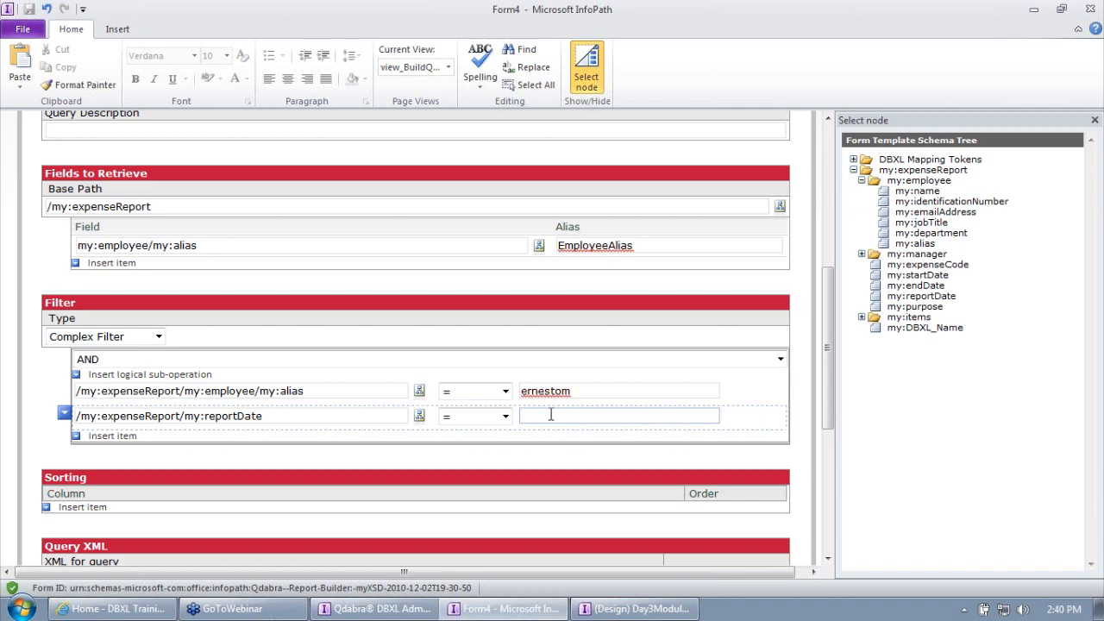
pyautogui.write('2013-01-24')
pyautogui.click(296, 391)
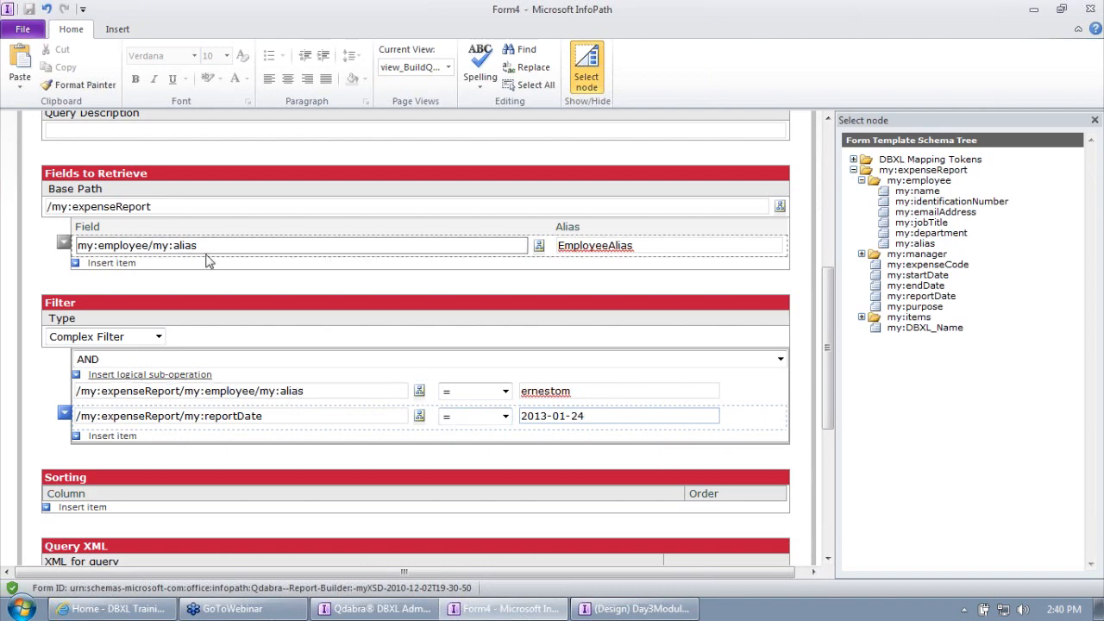
pyautogui.click(526, 392)
pyautogui.doubleClick(541, 391)
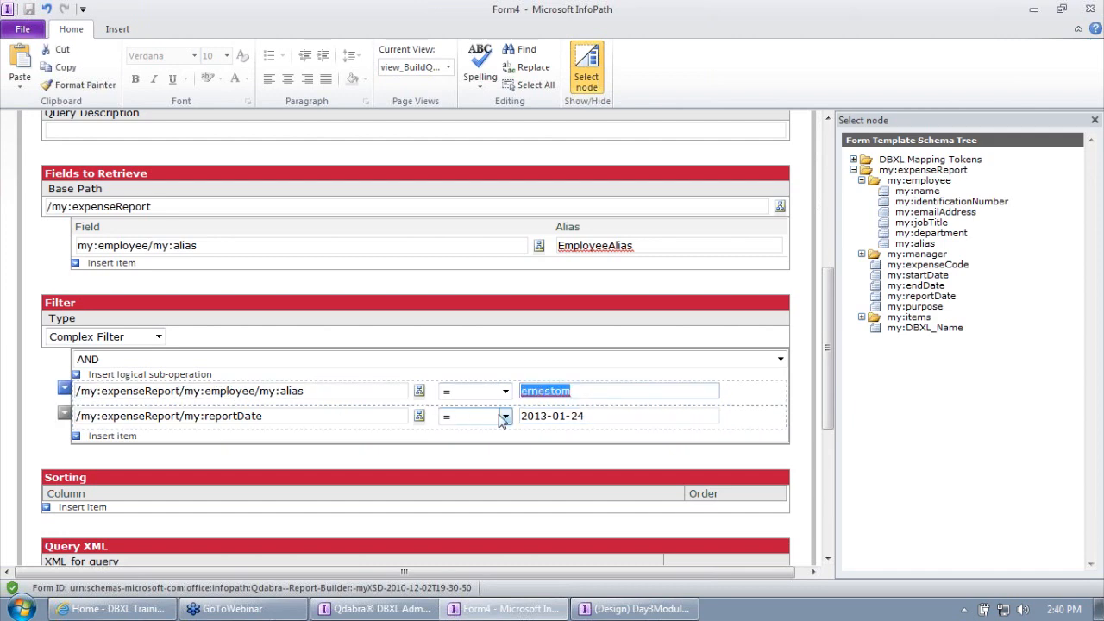
pyautogui.moveTo(631, 420); pyautogui.dragTo(507, 421)
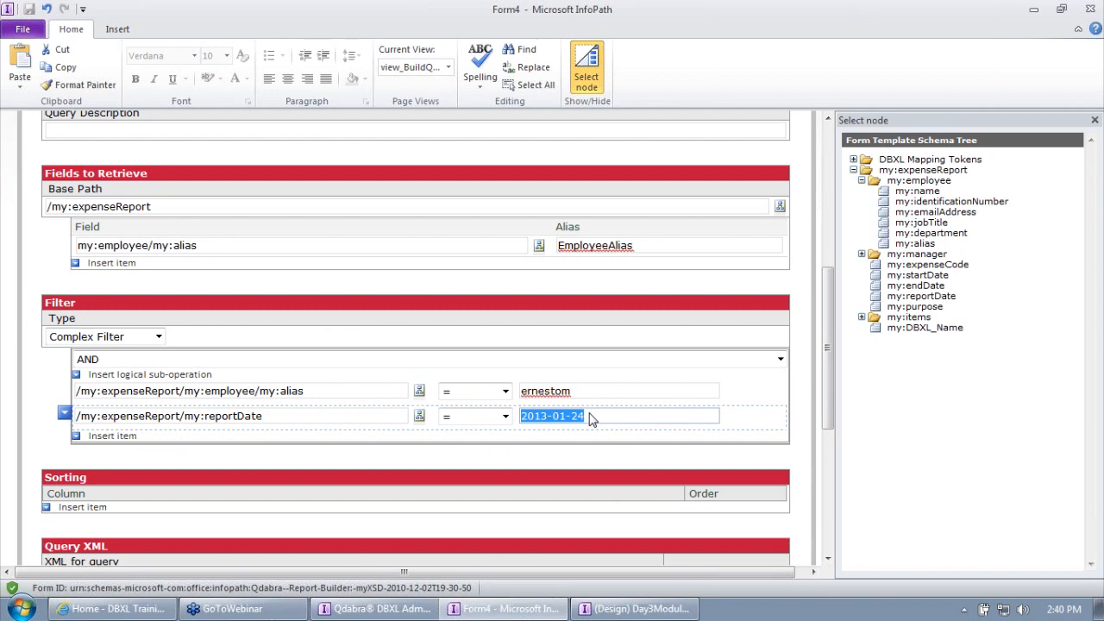
# Step: Copy the whole generated query XML and paste it into a new Notepad document
pyautogui.scroll(-2, 601, 434)
pyautogui.click(521, 408)
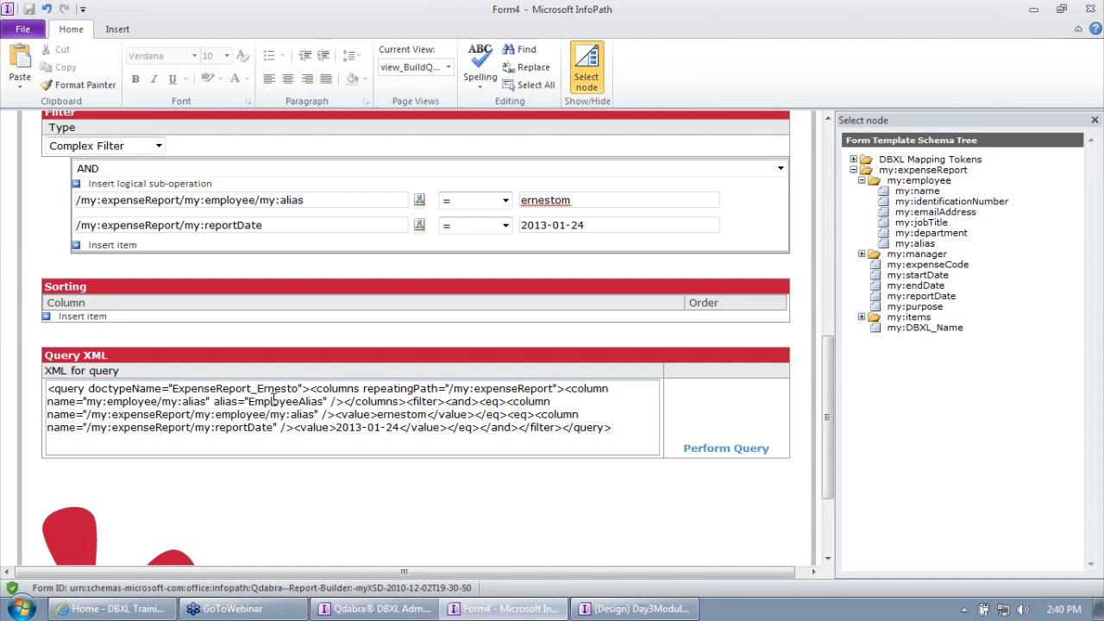
pyautogui.moveTo(625, 436); pyautogui.dragTo(45, 393)
pyautogui.hotkey('ctrl', 'c')
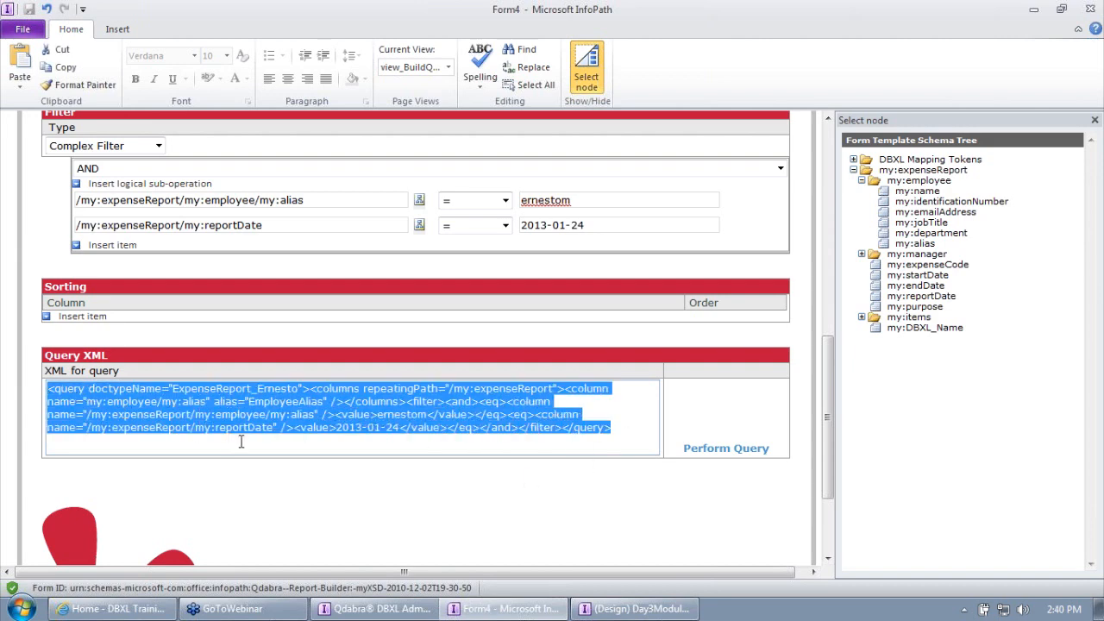
pyautogui.click(21, 609)
pyautogui.click(67, 516)
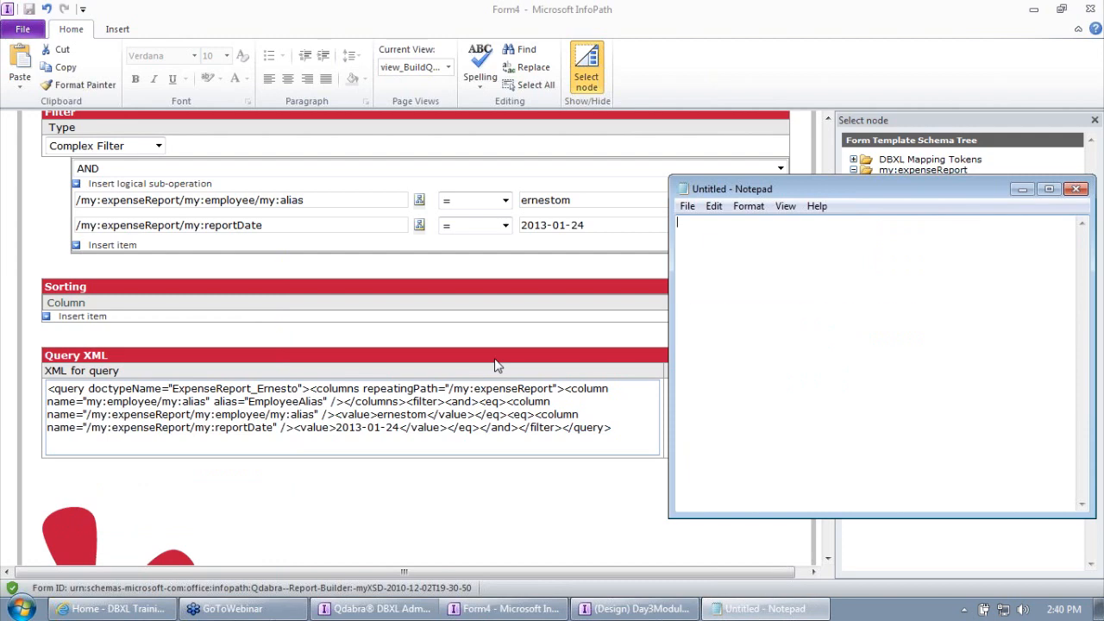
pyautogui.hotkey('ctrl', 'v')
# Step: Switch to the Day3Module6 form design and start a new data connection that receives data from a SOAP web service
pyautogui.click(1034, 9)
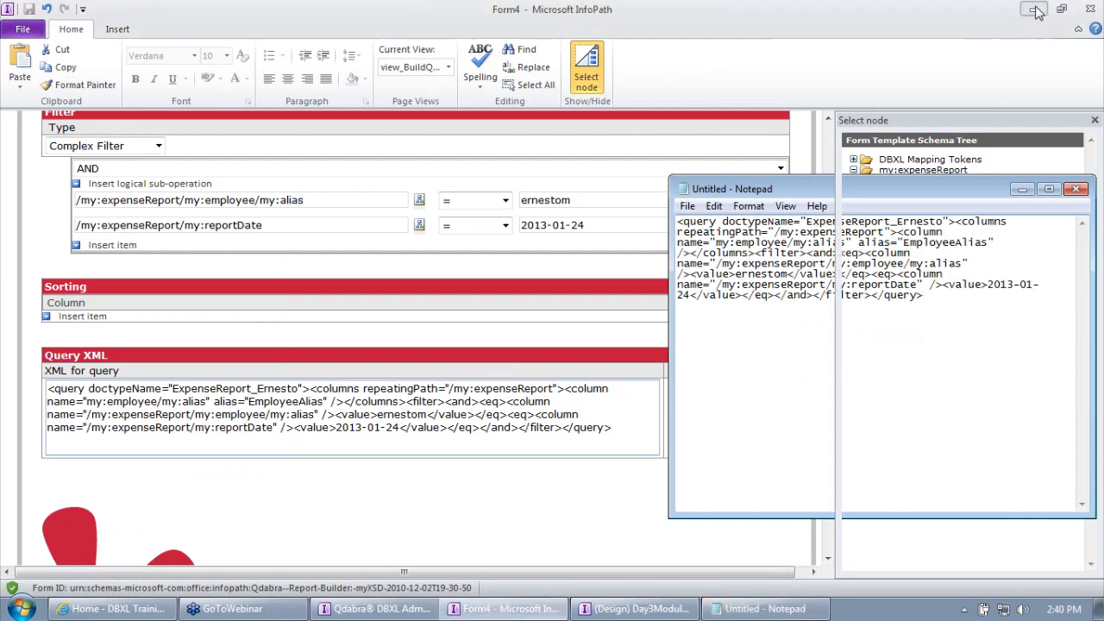
pyautogui.click(604, 609)
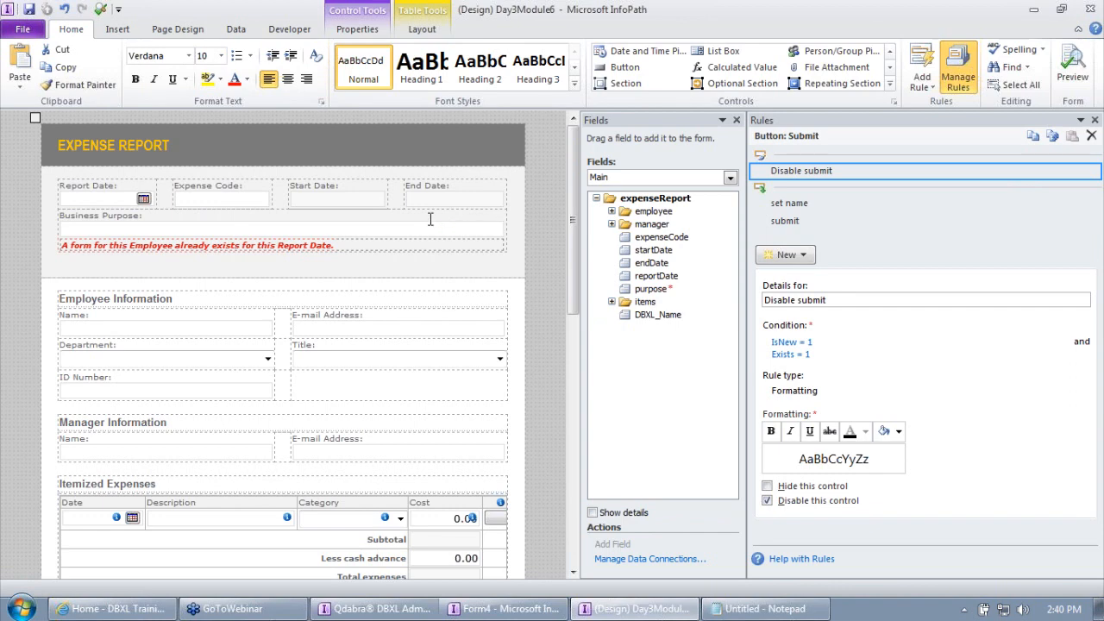
pyautogui.click(236, 29)
pyautogui.click(398, 76)
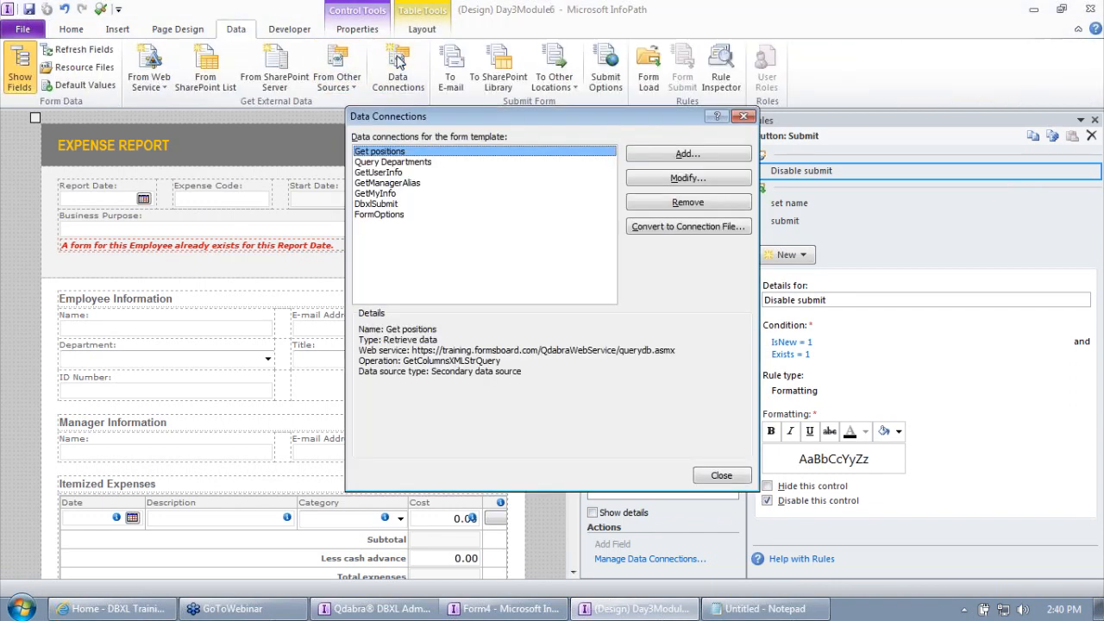
pyautogui.click(661, 153)
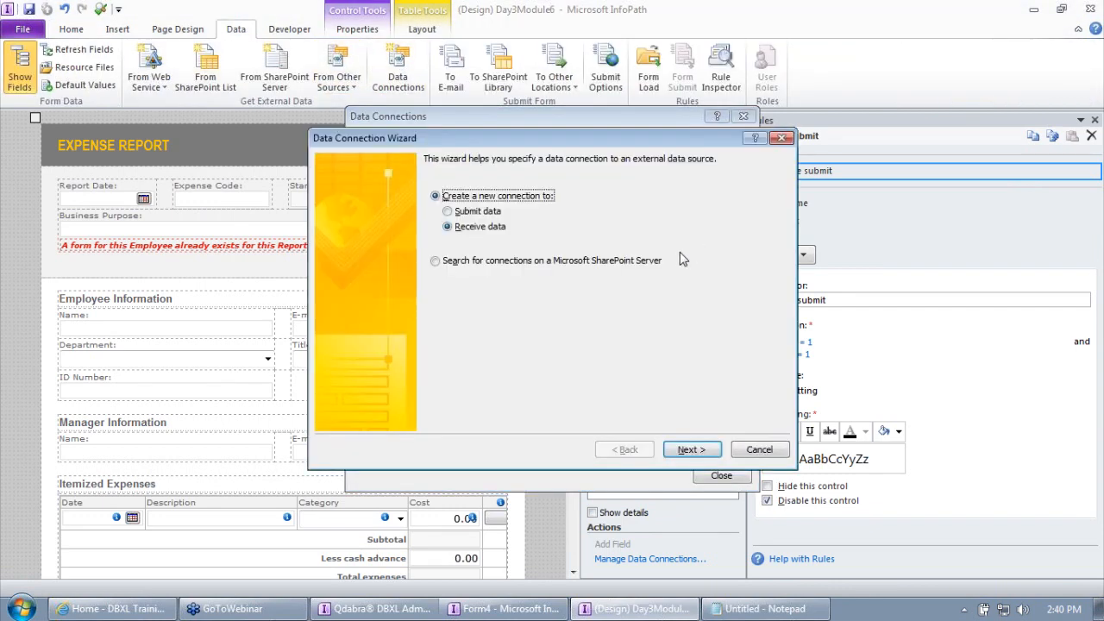
pyautogui.click(689, 452)
pyautogui.click(687, 452)
pyautogui.write('https')
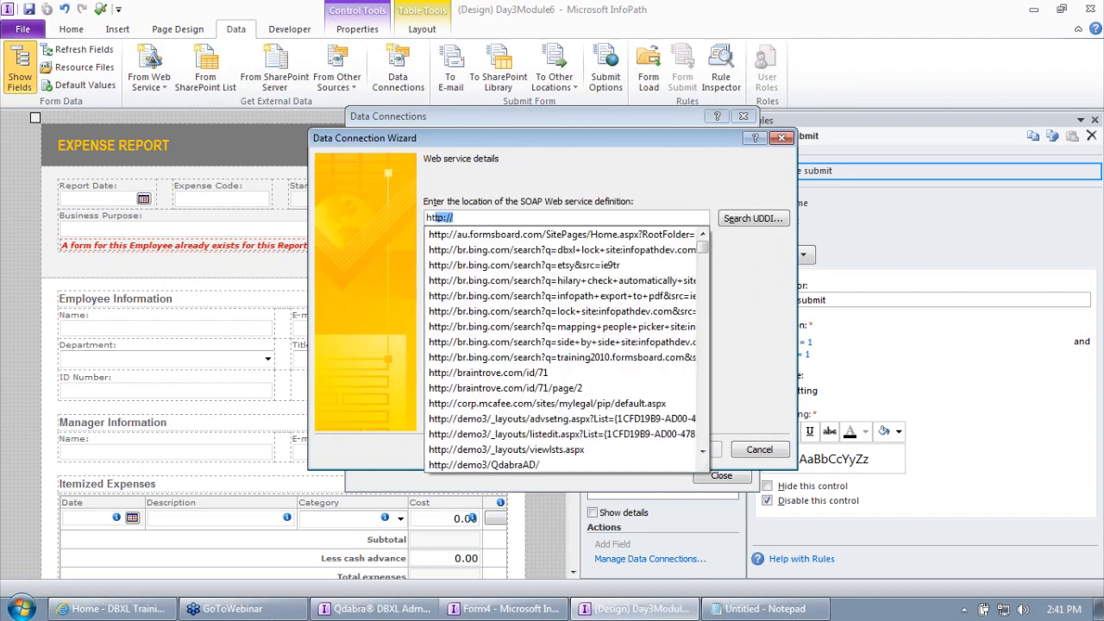
pyautogui.write('://tra')
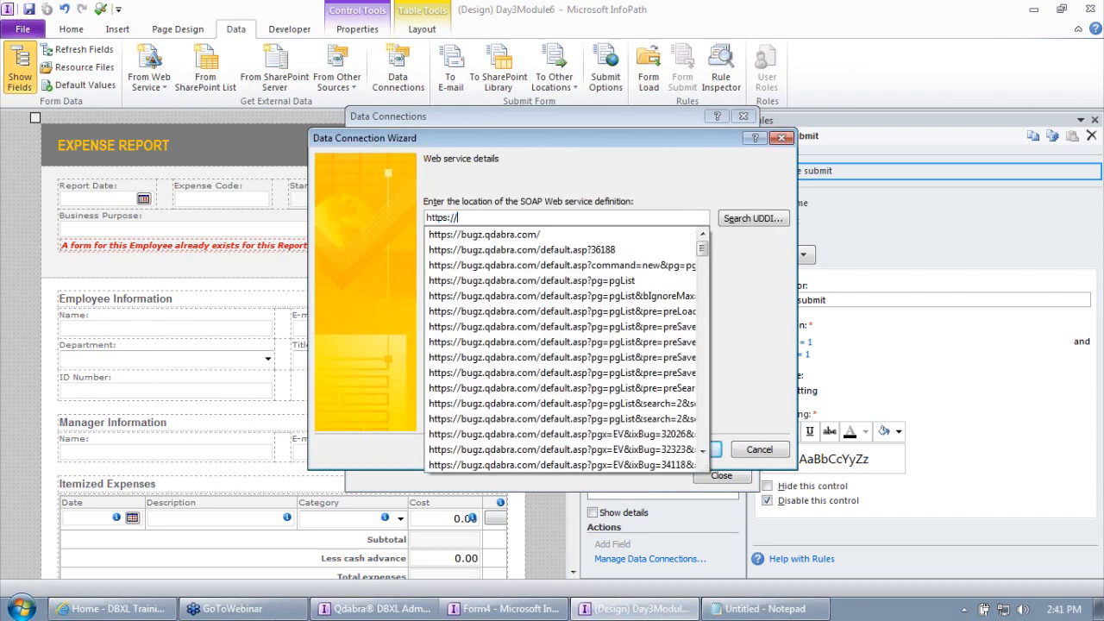
pyautogui.write('ining.formsboard.com/qdabrawebservice/')
pyautogui.press('End')
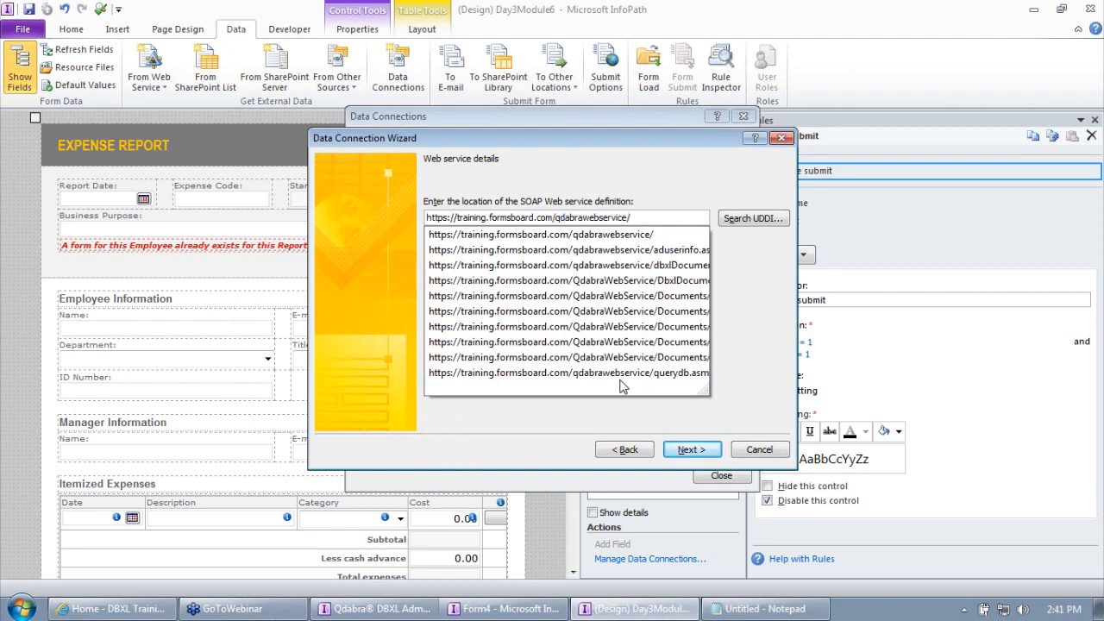
pyautogui.write('dbxl')
pyautogui.press('Tab')
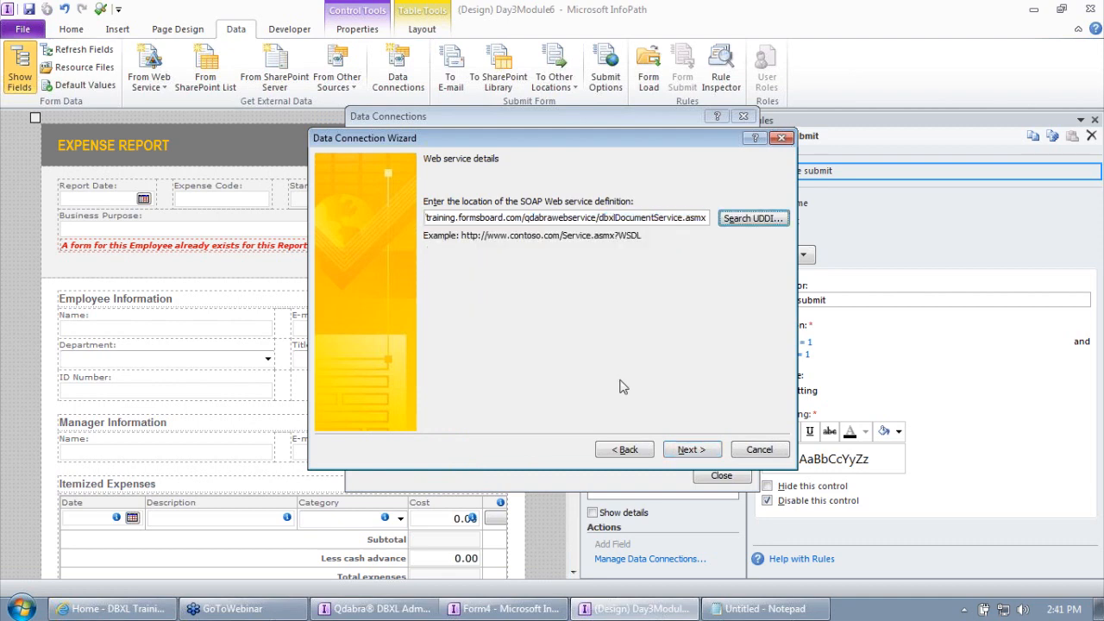
pyautogui.click(687, 450)
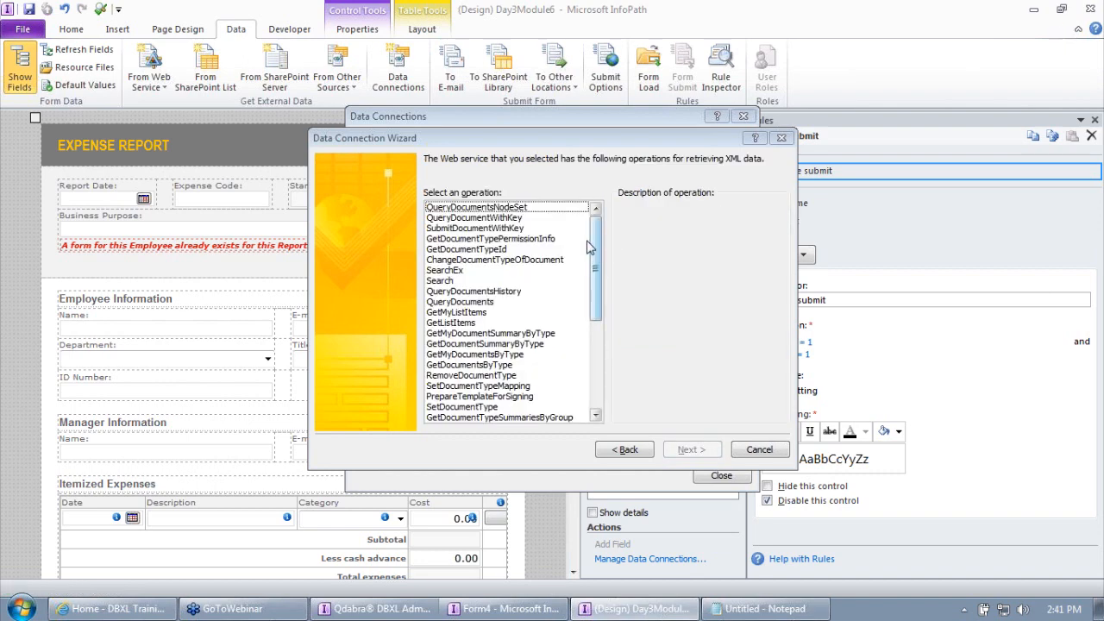
pyautogui.click(528, 212)
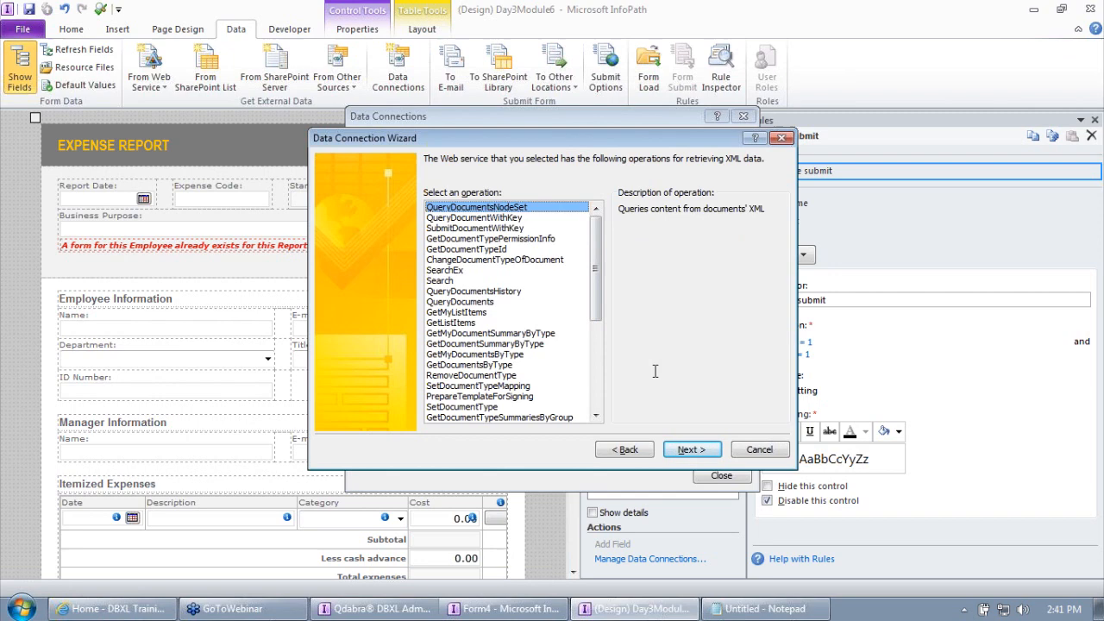
pyautogui.click(694, 449)
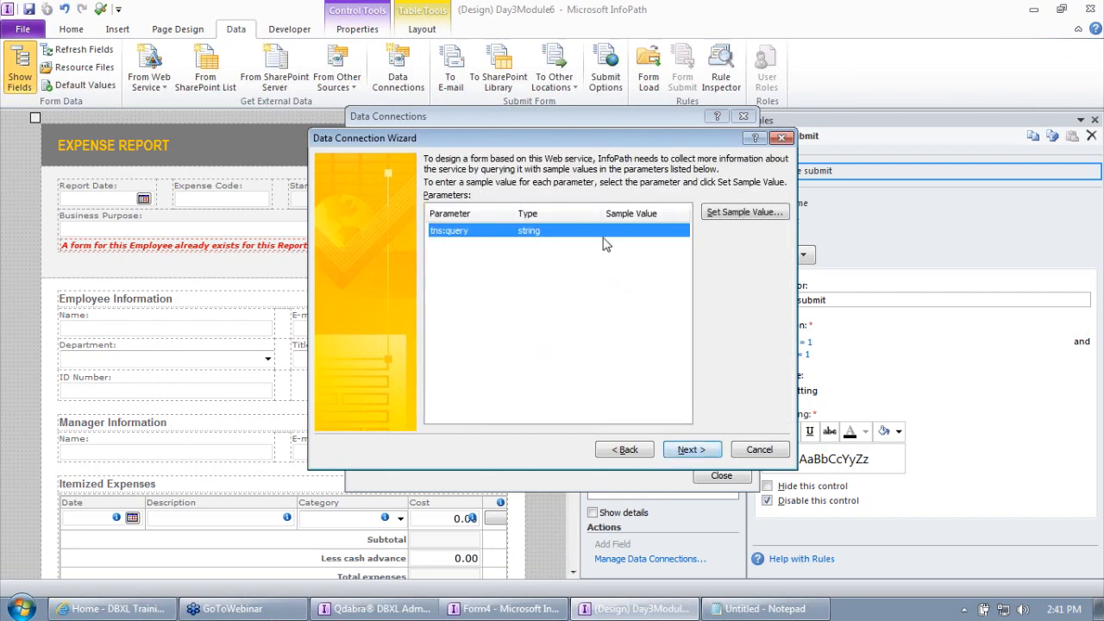
# Step: Copy the query XML from Notepad into the tns:query parameter's sample value and continue the connection wizard
pyautogui.click(763, 609)
pyautogui.moveTo(925, 295); pyautogui.dragTo(535, 213)
pyautogui.hotkey('ctrl', 'c')
pyautogui.click(592, 275)
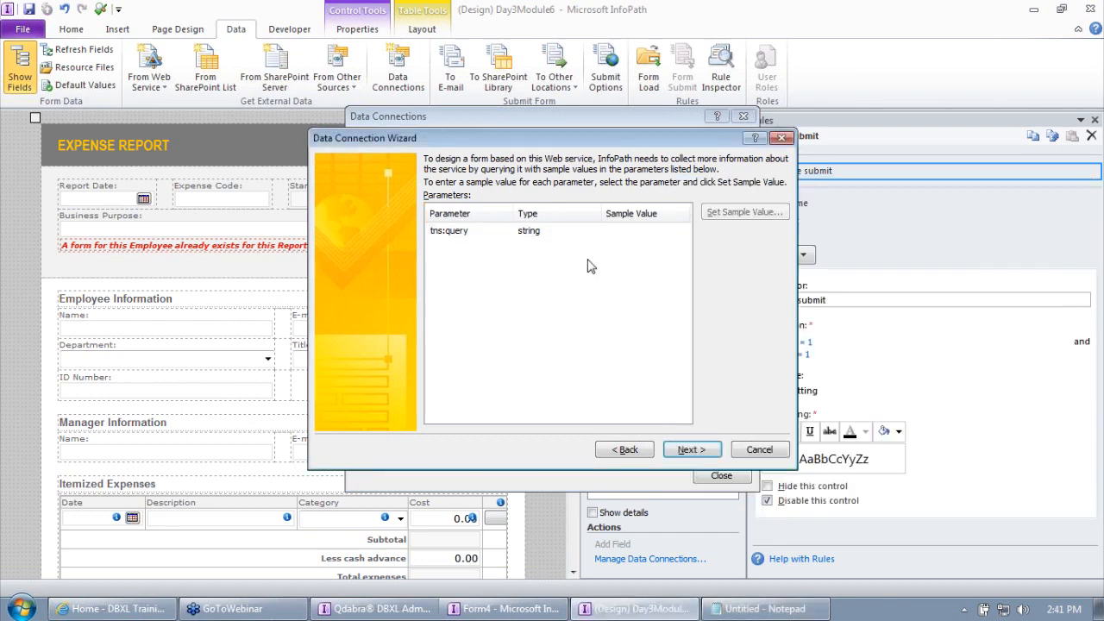
pyautogui.doubleClick(616, 231)
pyautogui.hotkey('ctrl', 'v')
pyautogui.click(576, 345)
pyautogui.click(690, 449)
# Step: Leave the tns:query value empty without storing data in the template, and turn off automatic data retrieval when the form is opened
pyautogui.doubleClick(649, 241)
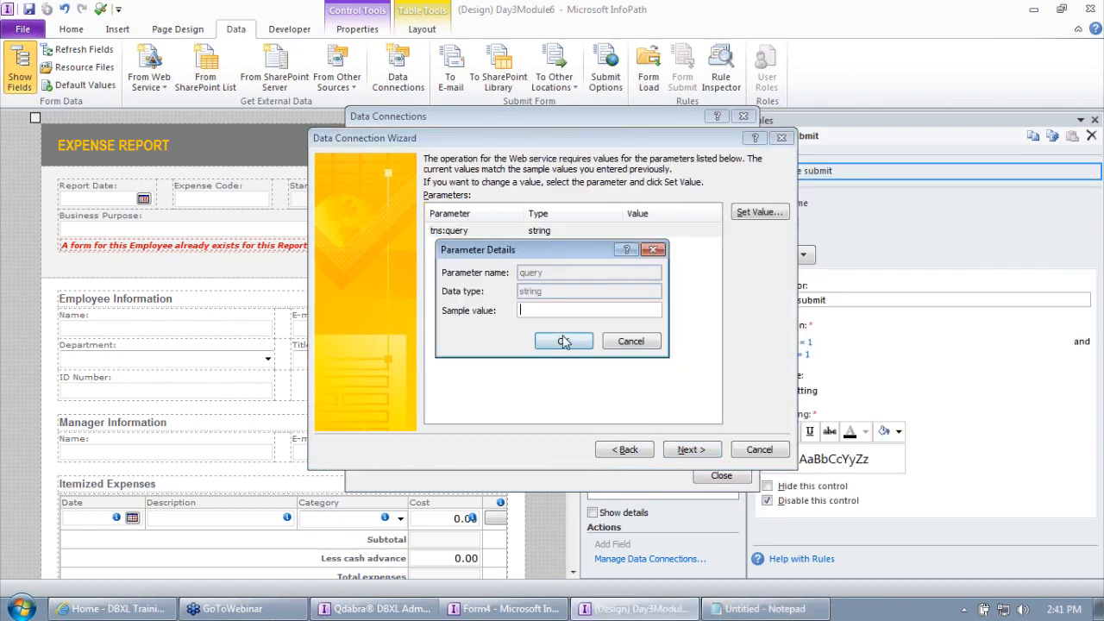
pyautogui.click(567, 343)
pyautogui.click(688, 454)
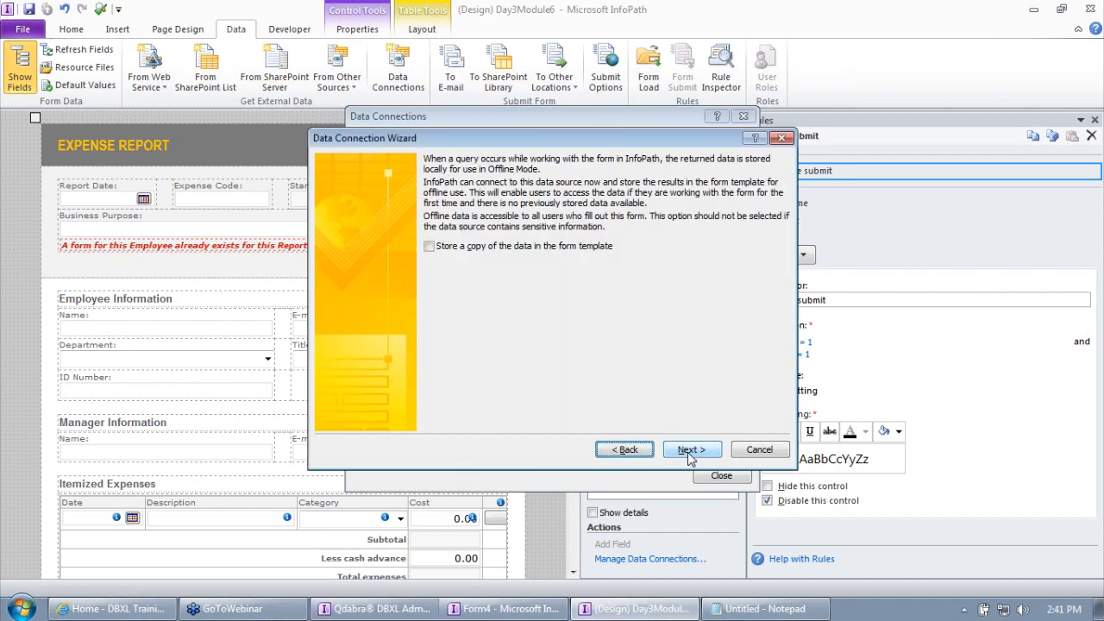
pyautogui.click(690, 455)
pyautogui.click(504, 252)
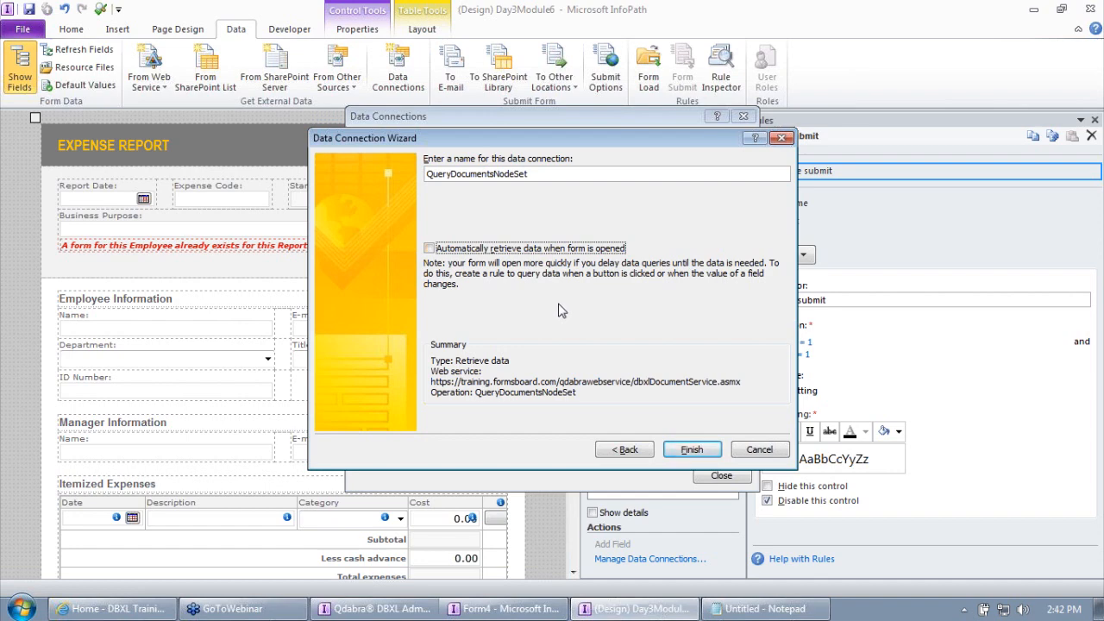
# Step: Name the data connection Check Duplicates, finish the wizard and close the list of data connections
pyautogui.doubleClick(552, 173)
pyautogui.write('Check Duplicates')
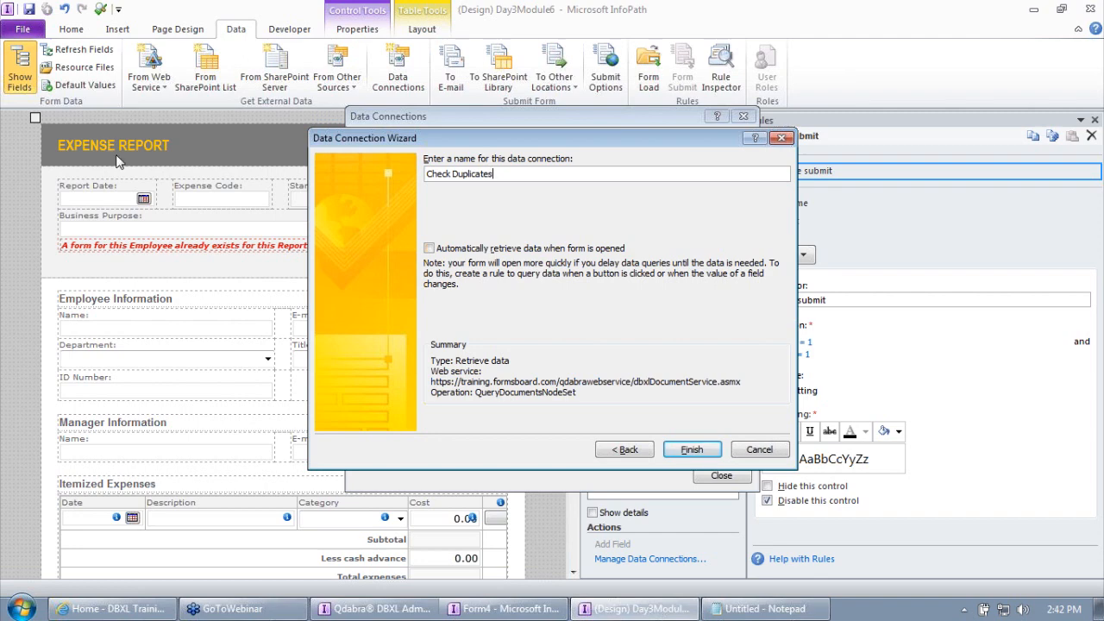
pyautogui.click(691, 451)
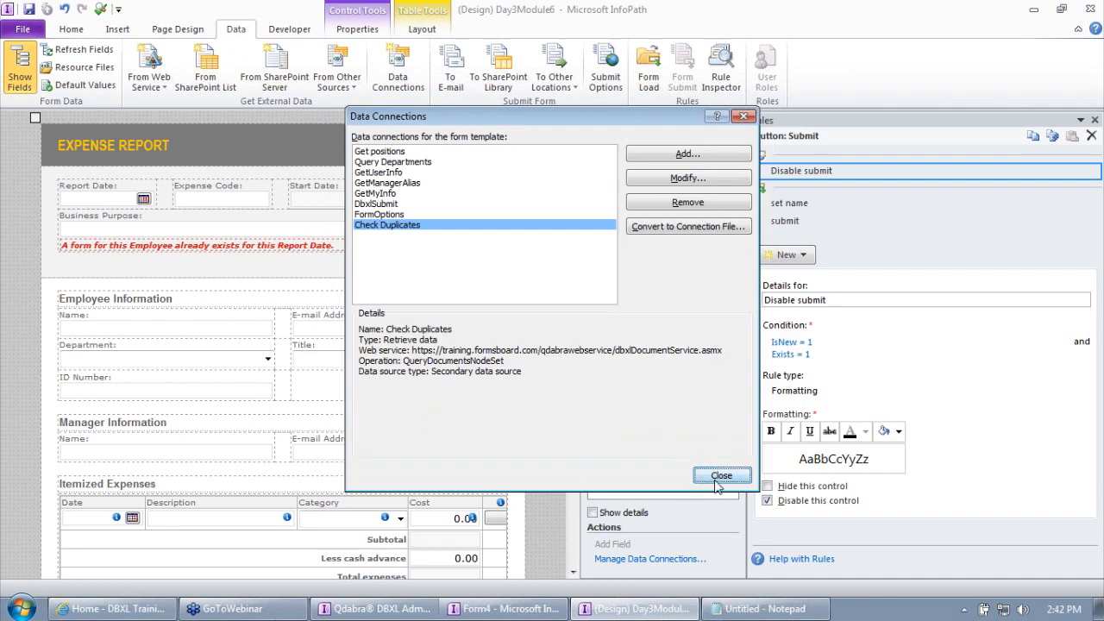
pyautogui.click(720, 476)
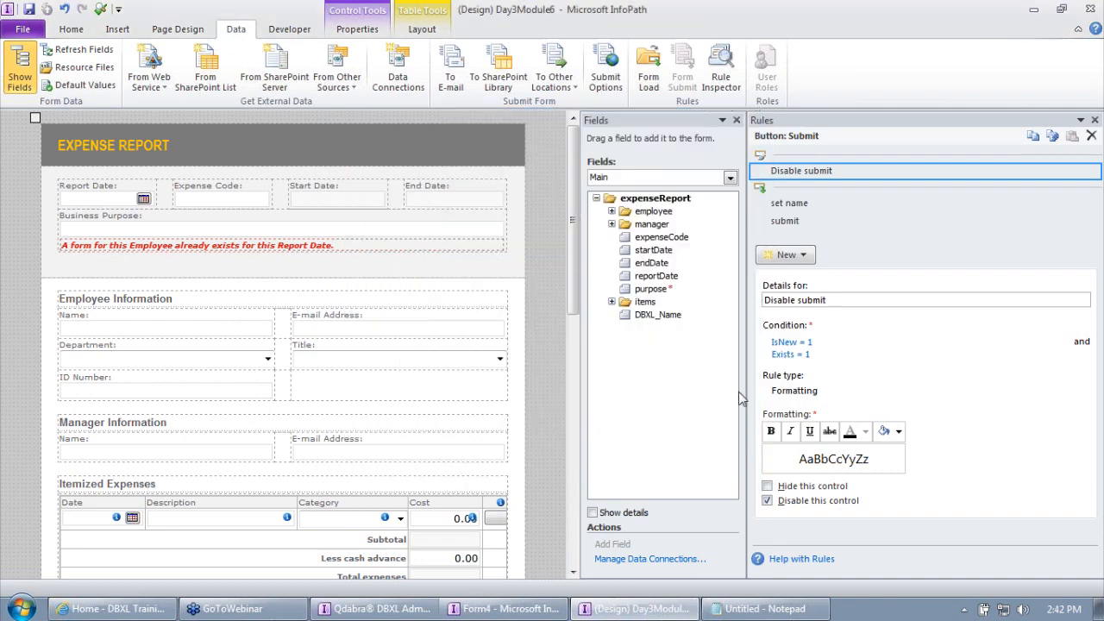
# Step: Add a new action rule named "Check for duplicates" to the form load rules, after Get Departments
pyautogui.click(655, 71)
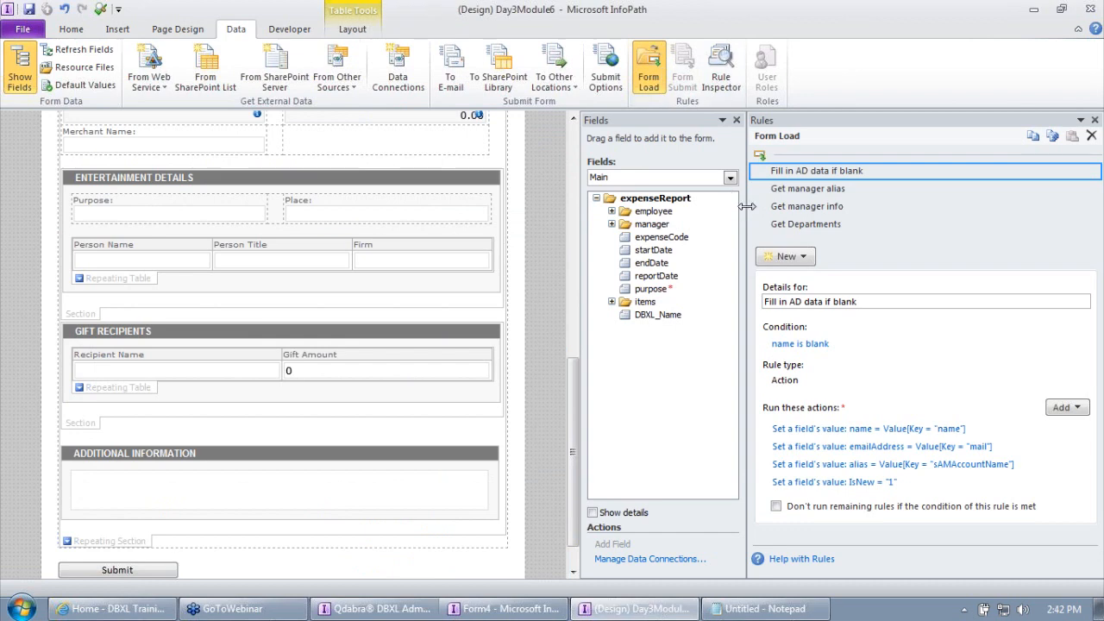
pyautogui.click(809, 189)
pyautogui.click(811, 215)
pyautogui.click(815, 226)
pyautogui.click(810, 258)
pyautogui.click(797, 314)
pyautogui.write('Check for duplicates')
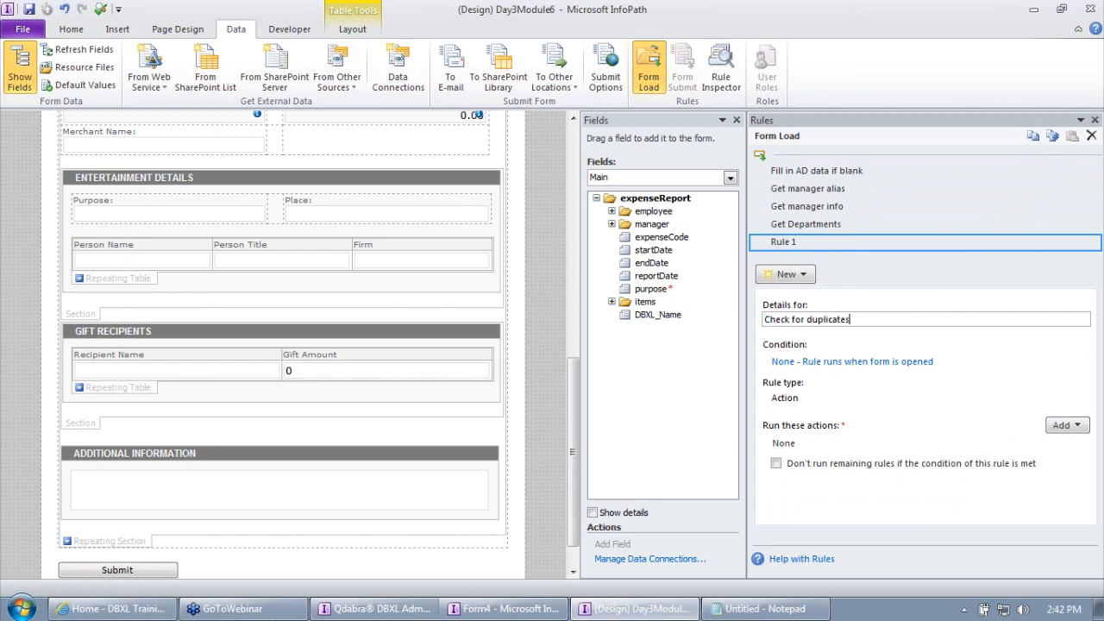
pyautogui.press('Tab')
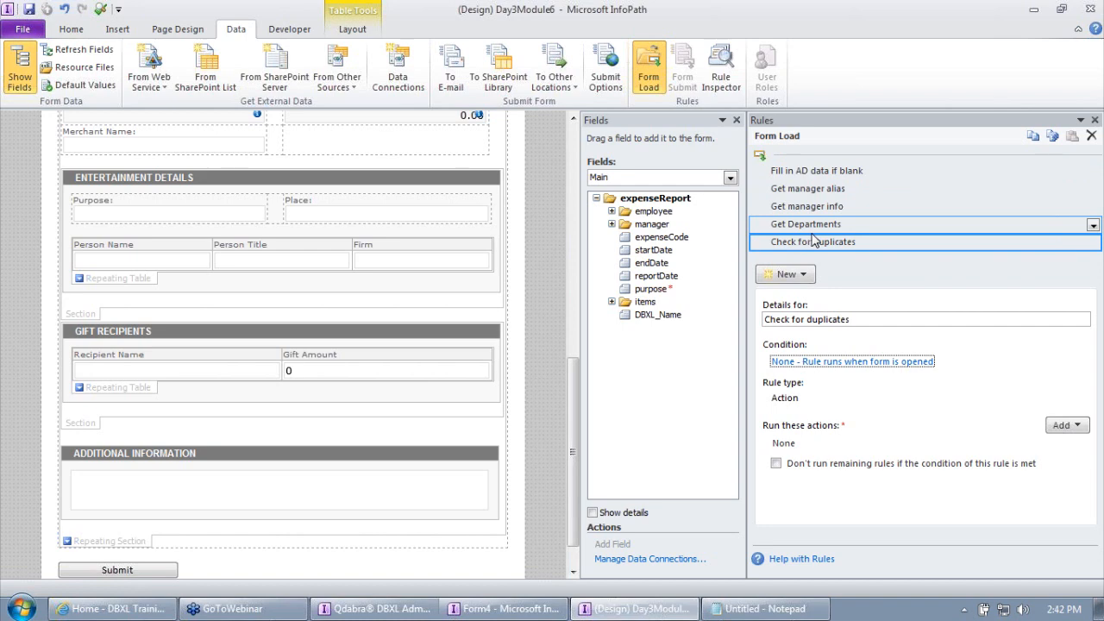
# Step: Set the rule's condition so that it runs when the employee group's alias field is not blank
pyautogui.click(851, 362)
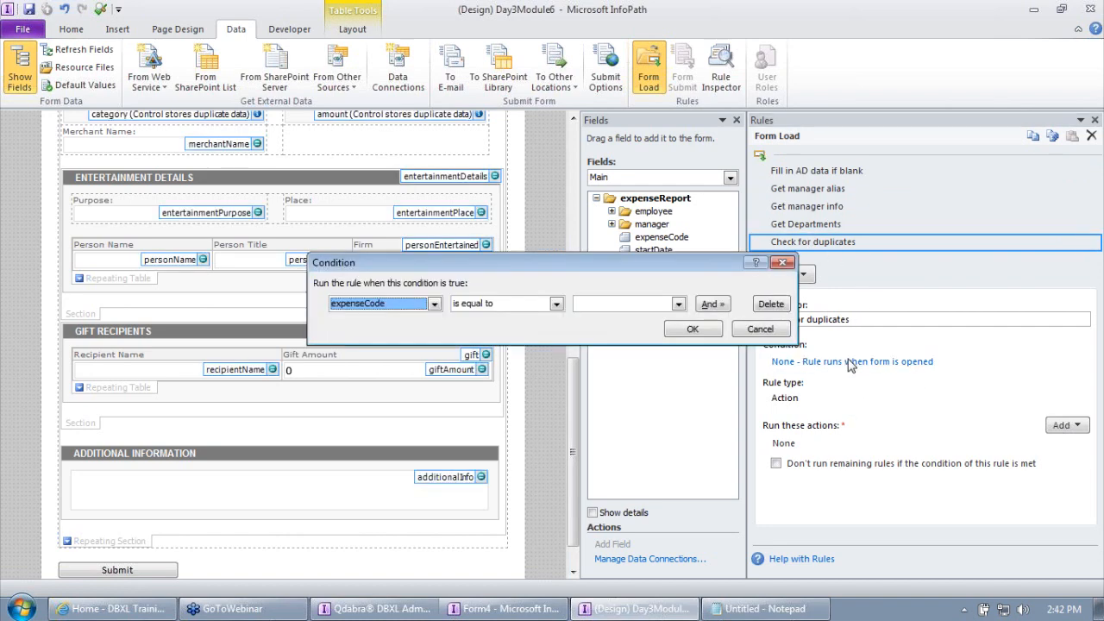
pyautogui.click(395, 305)
pyautogui.click(397, 393)
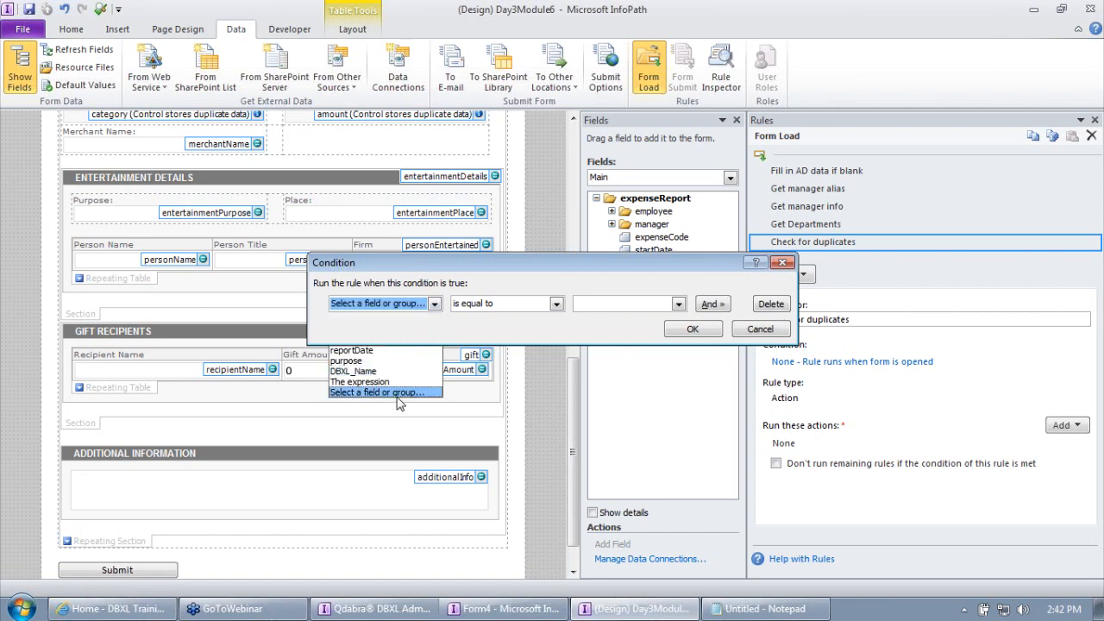
pyautogui.click(460, 236)
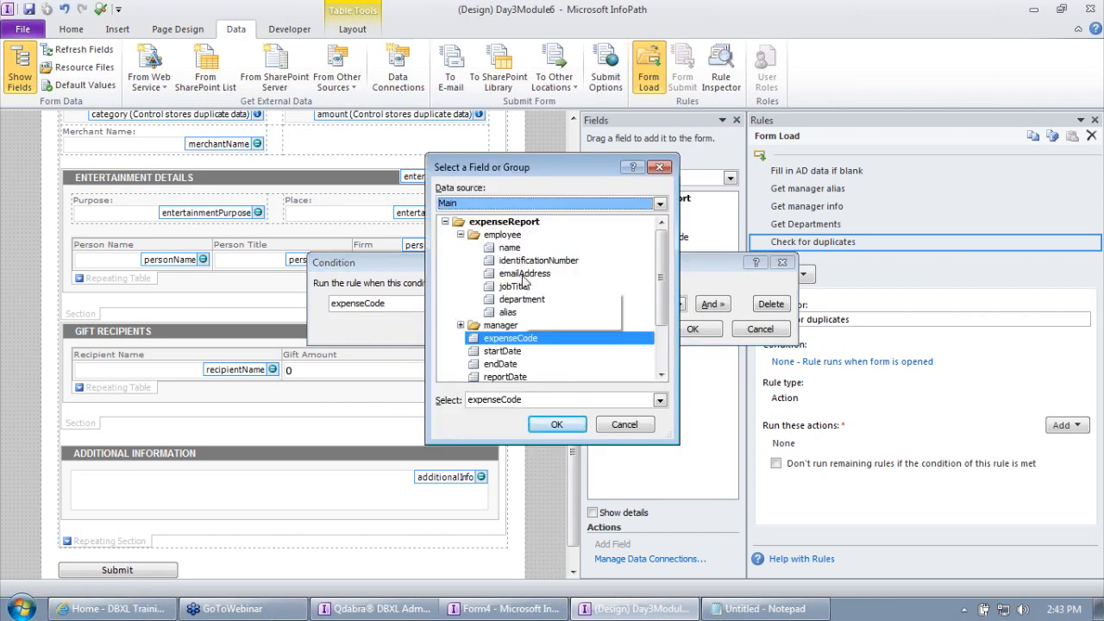
pyautogui.doubleClick(514, 313)
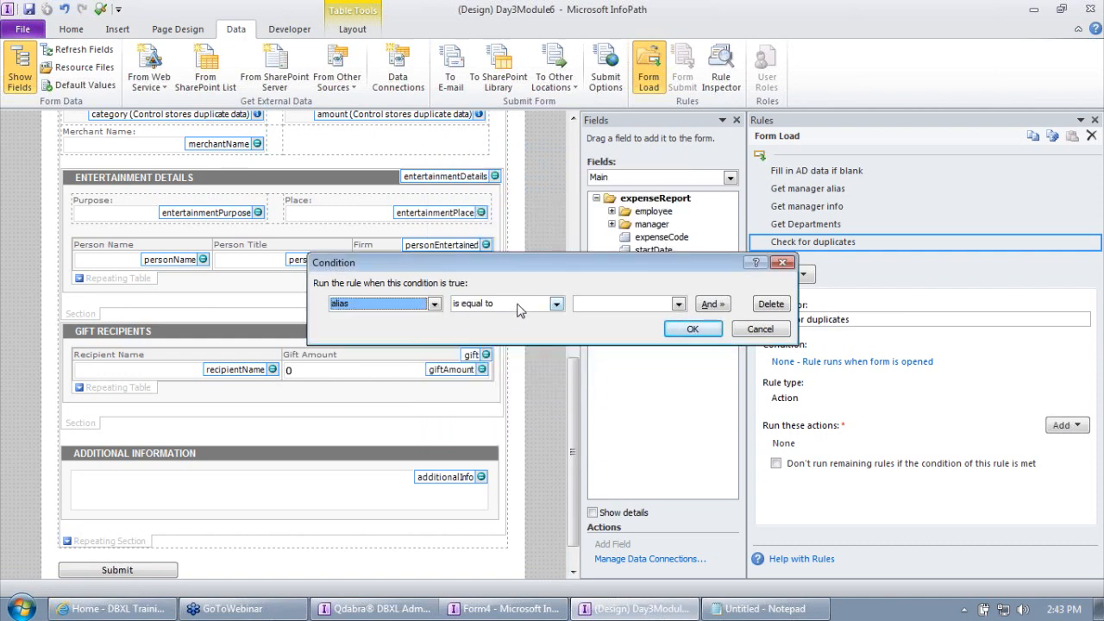
pyautogui.click(522, 311)
pyautogui.click(513, 412)
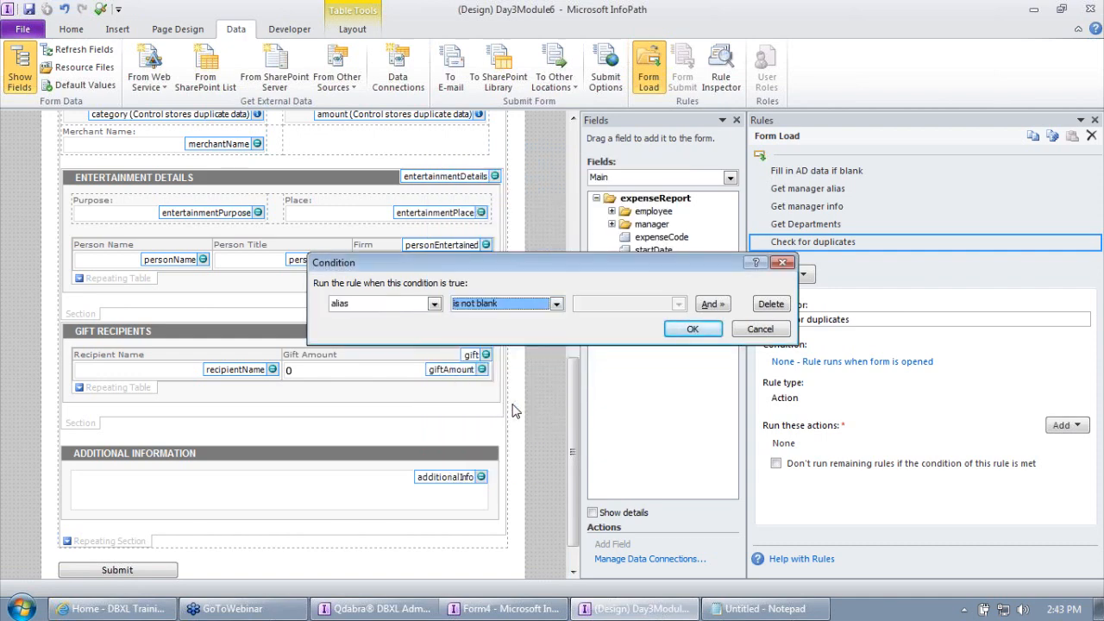
pyautogui.click(694, 330)
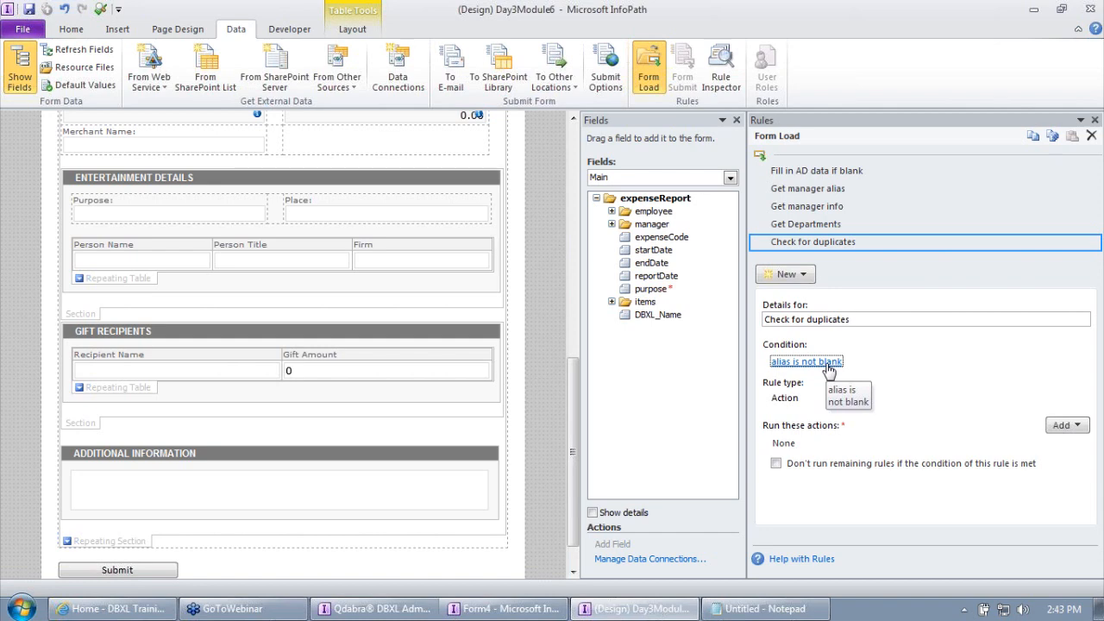
# Step: Add a second condition joined with "and" on the IsNew field of the FormOptions secondary data source
pyautogui.click(827, 365)
pyautogui.click(703, 307)
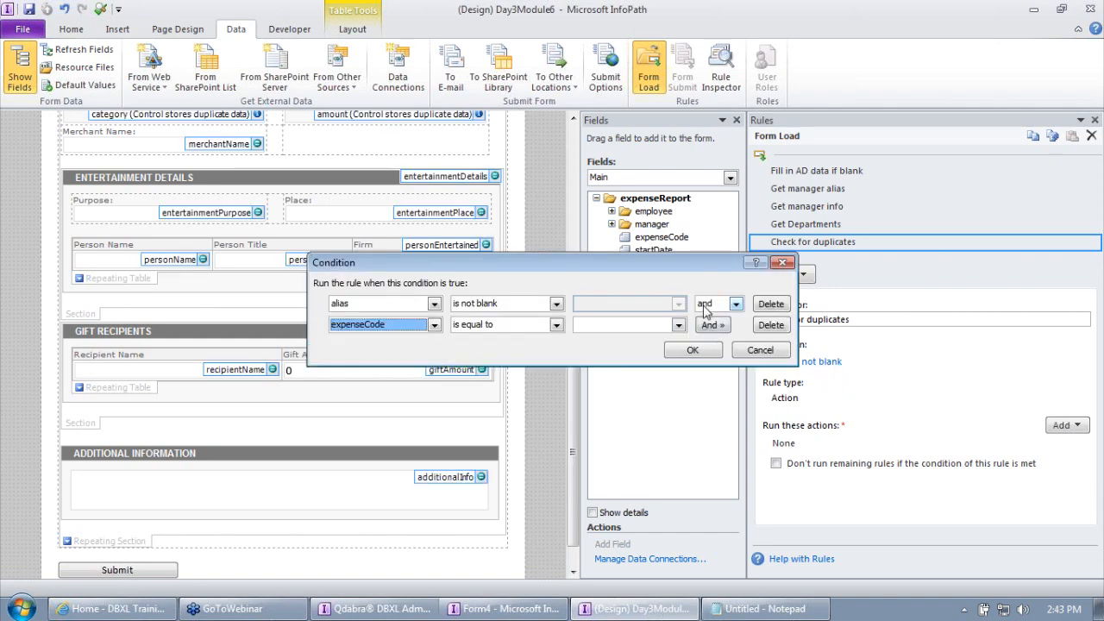
pyautogui.click(385, 335)
pyautogui.click(382, 410)
pyautogui.click(480, 204)
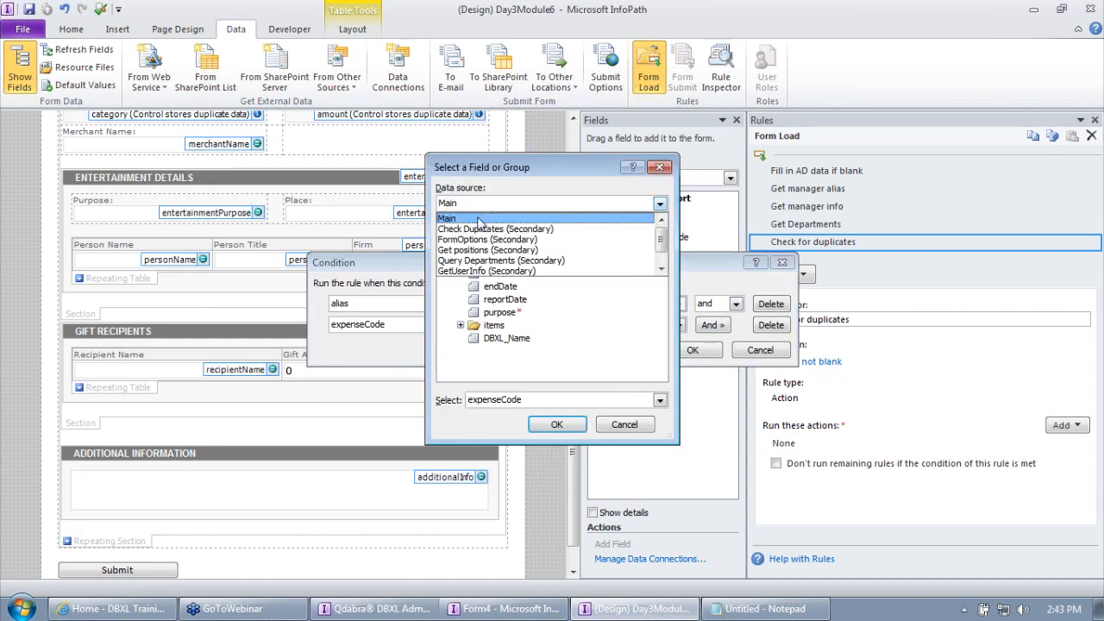
pyautogui.click(483, 229)
pyautogui.click(461, 248)
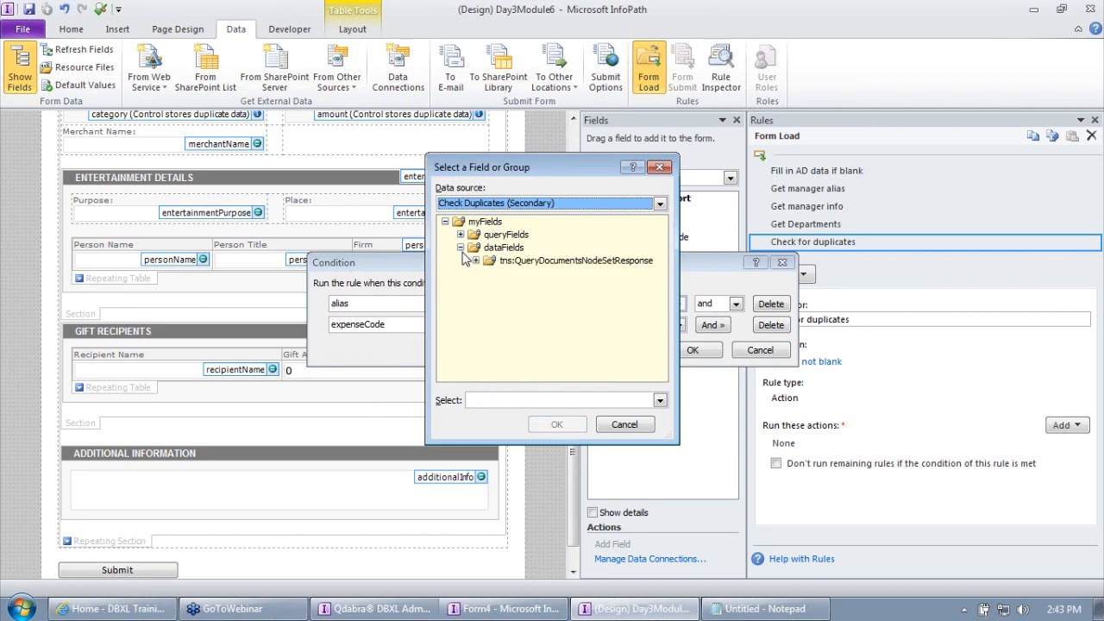
pyautogui.click(475, 261)
pyautogui.click(486, 204)
pyautogui.click(487, 229)
pyautogui.click(495, 234)
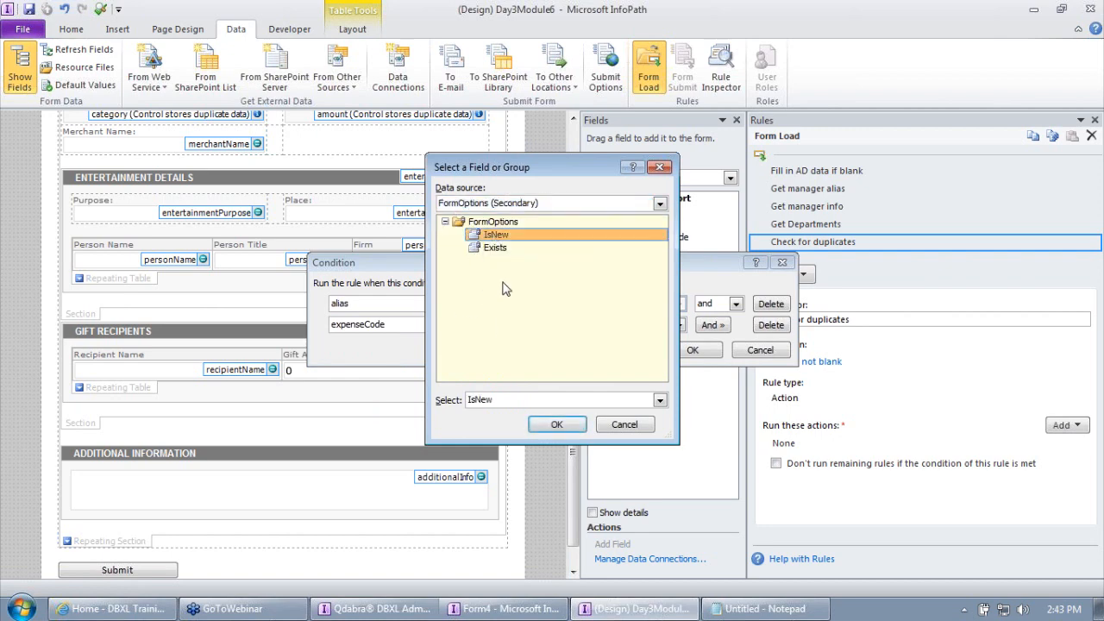
pyautogui.click(557, 424)
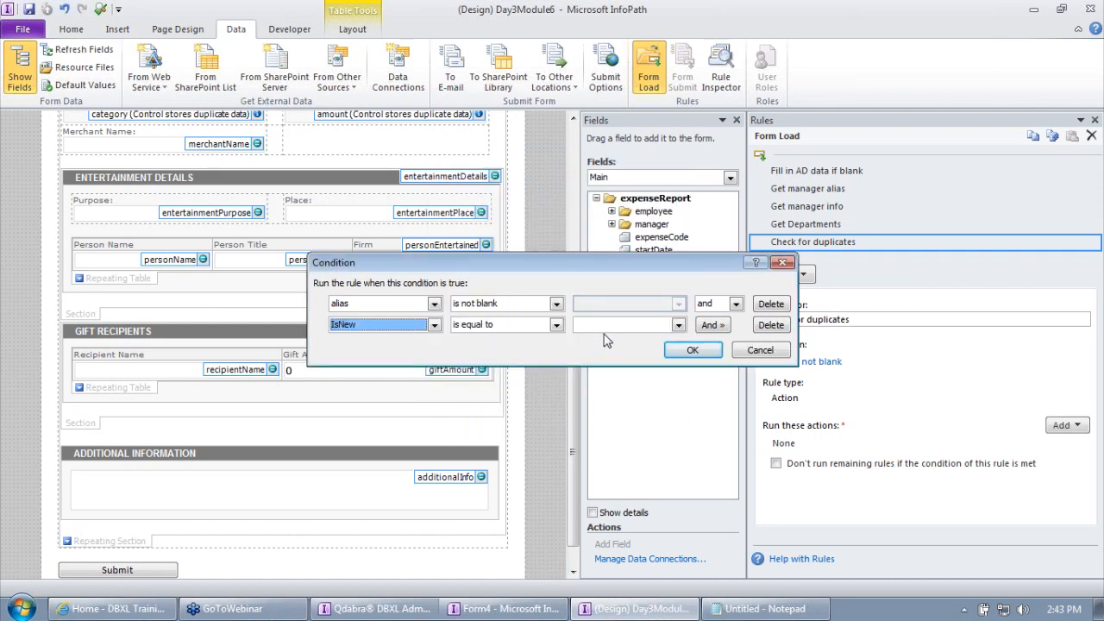
# Step: Set the IsNew condition to be equal to the number 1 and accept the conditions
pyautogui.click(576, 328)
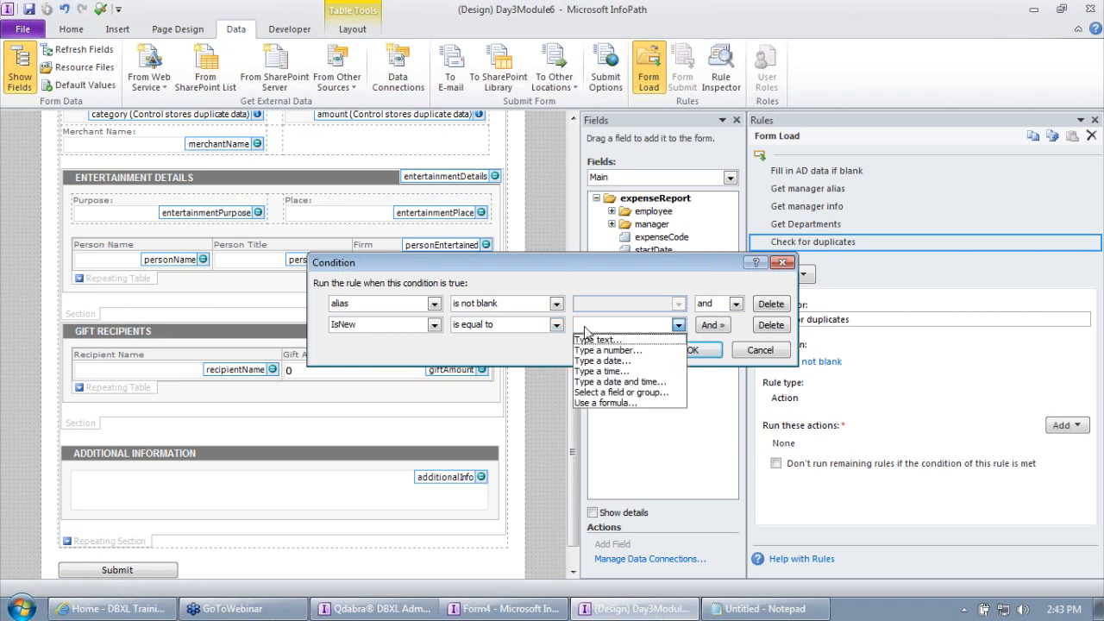
pyautogui.click(597, 351)
pyautogui.write('1')
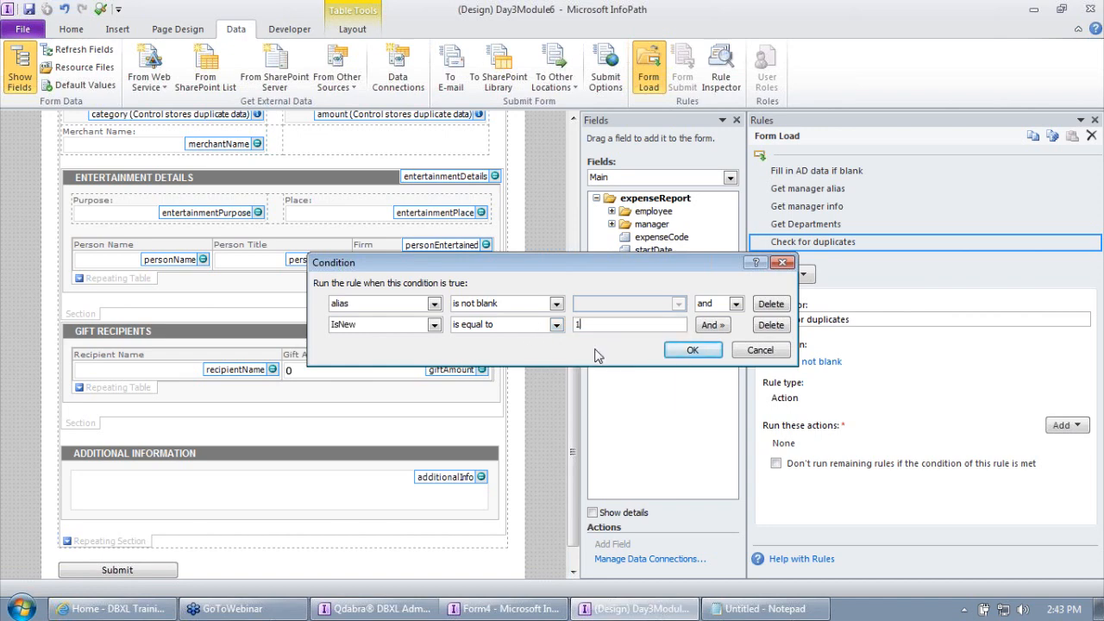
pyautogui.click(688, 352)
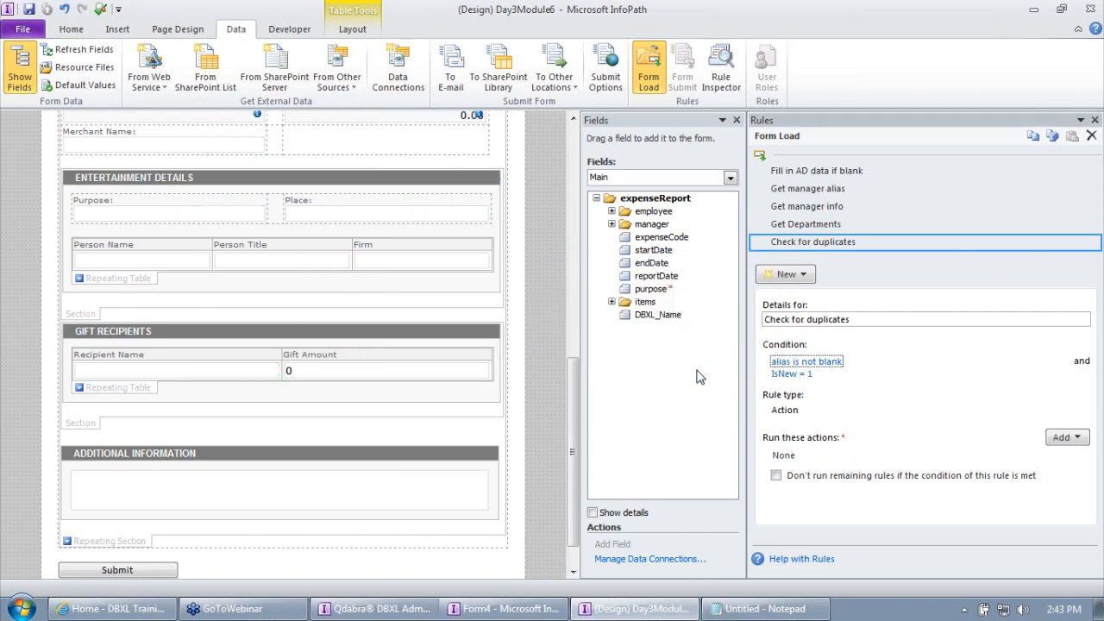
# Step: Change the IsNew condition to "is not equal to" with the number 0
pyautogui.click(800, 376)
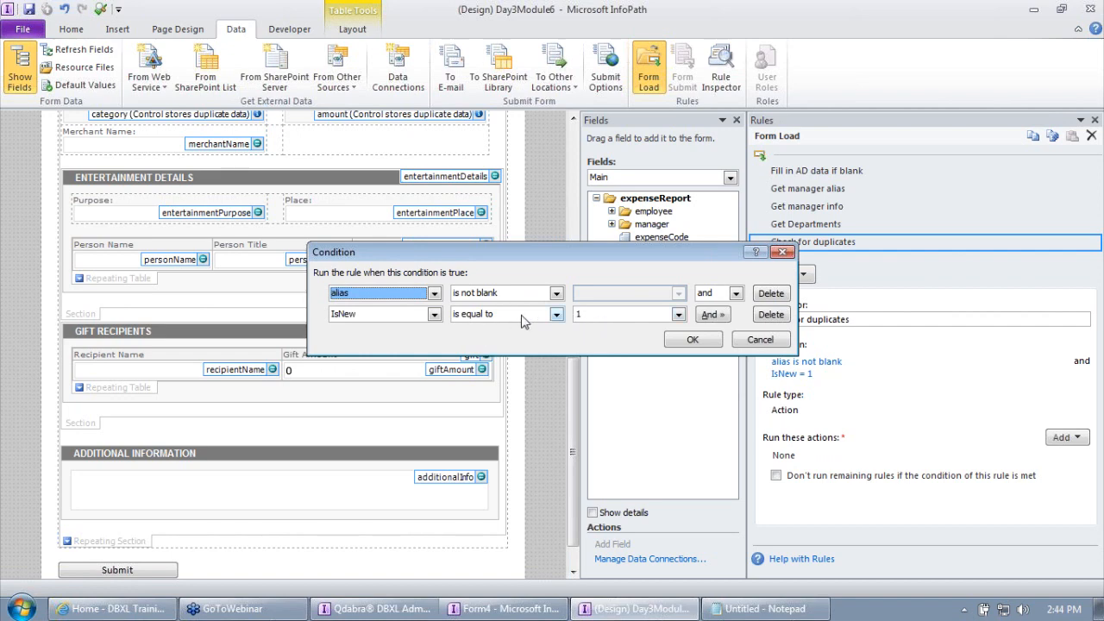
pyautogui.click(557, 314)
pyautogui.click(528, 341)
pyautogui.click(597, 316)
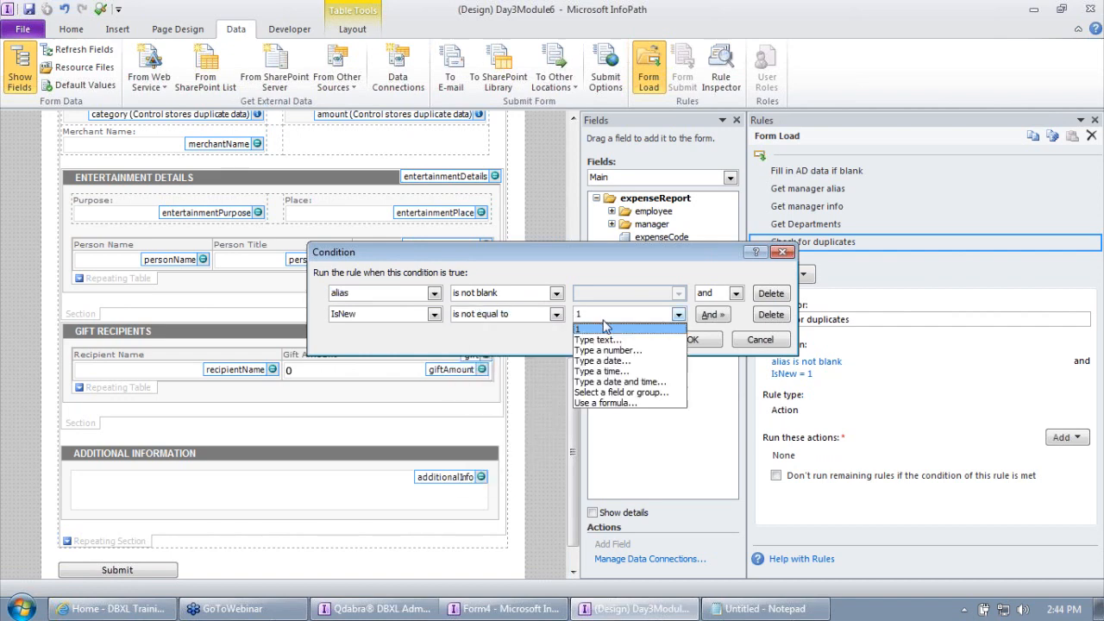
pyautogui.click(618, 352)
pyautogui.write('0')
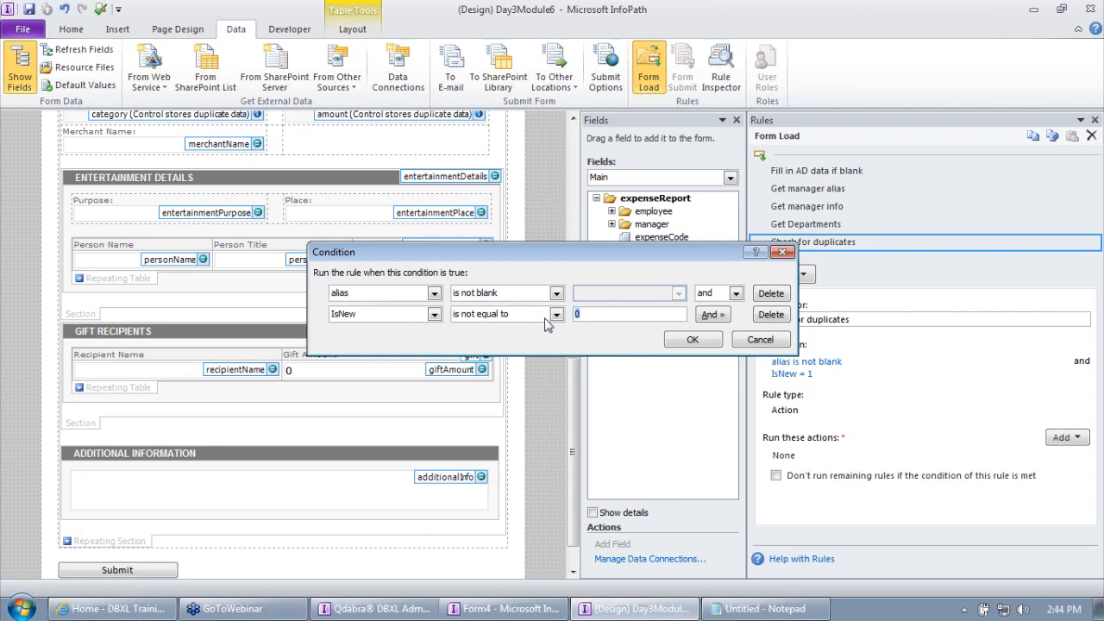
pyautogui.click(692, 342)
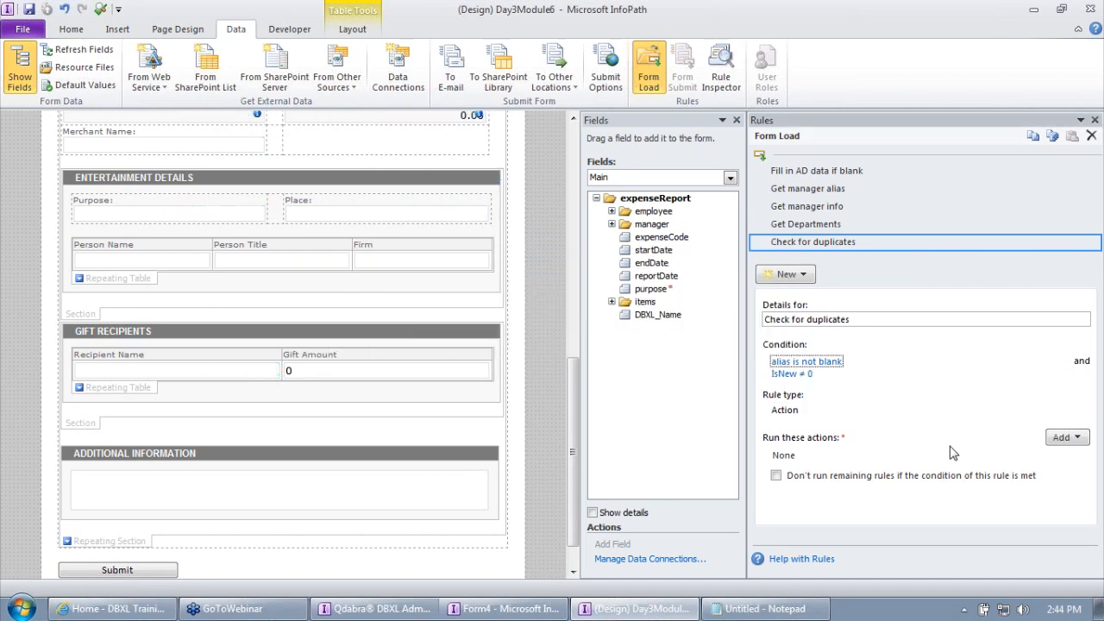
# Step: Add a query-for-data action to the rule that uses the Check Duplicates data connection
pyautogui.click(1067, 438)
pyautogui.click(1060, 499)
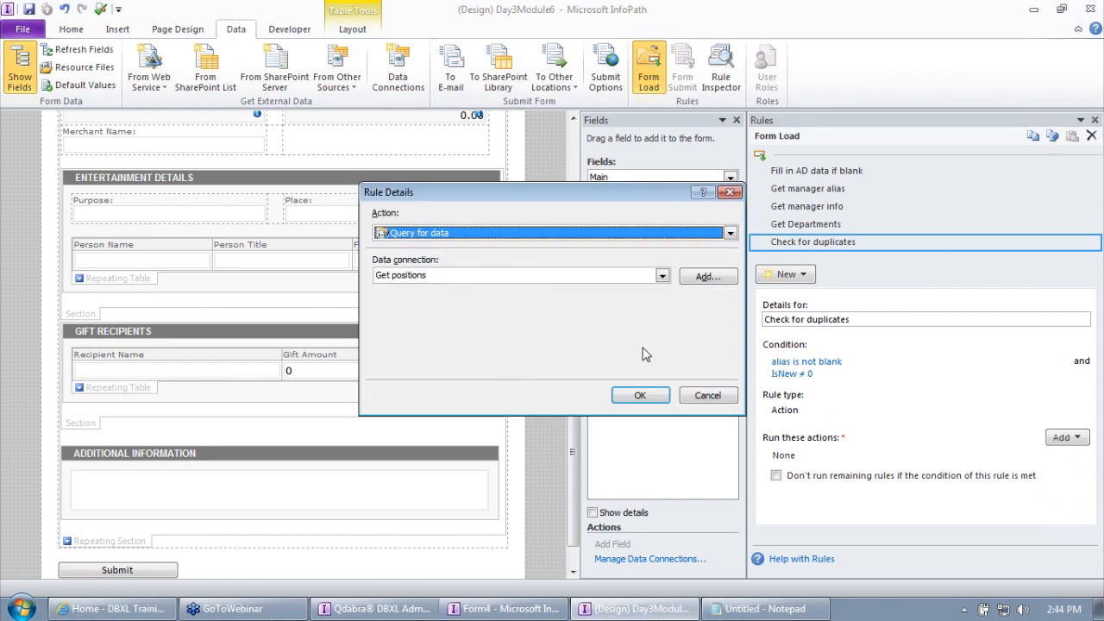
pyautogui.click(645, 276)
pyautogui.click(598, 304)
pyautogui.click(610, 276)
pyautogui.click(547, 342)
pyautogui.click(640, 396)
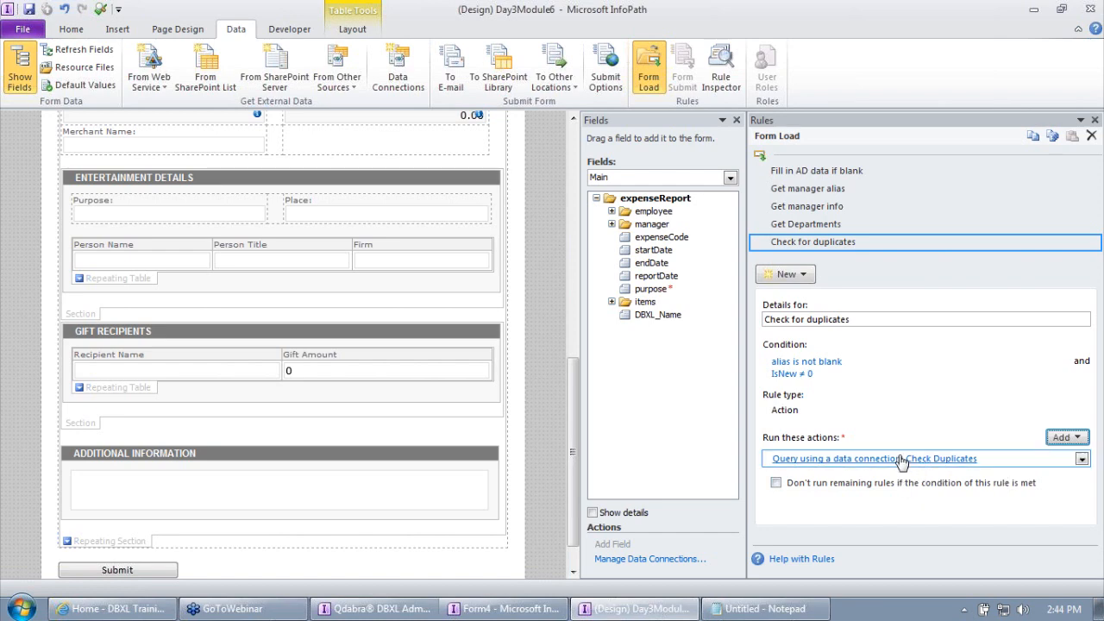
# Step: Add a set-a-field's-value action that targets the query field under queryFields in the Check Duplicates secondary data source
pyautogui.click(1067, 439)
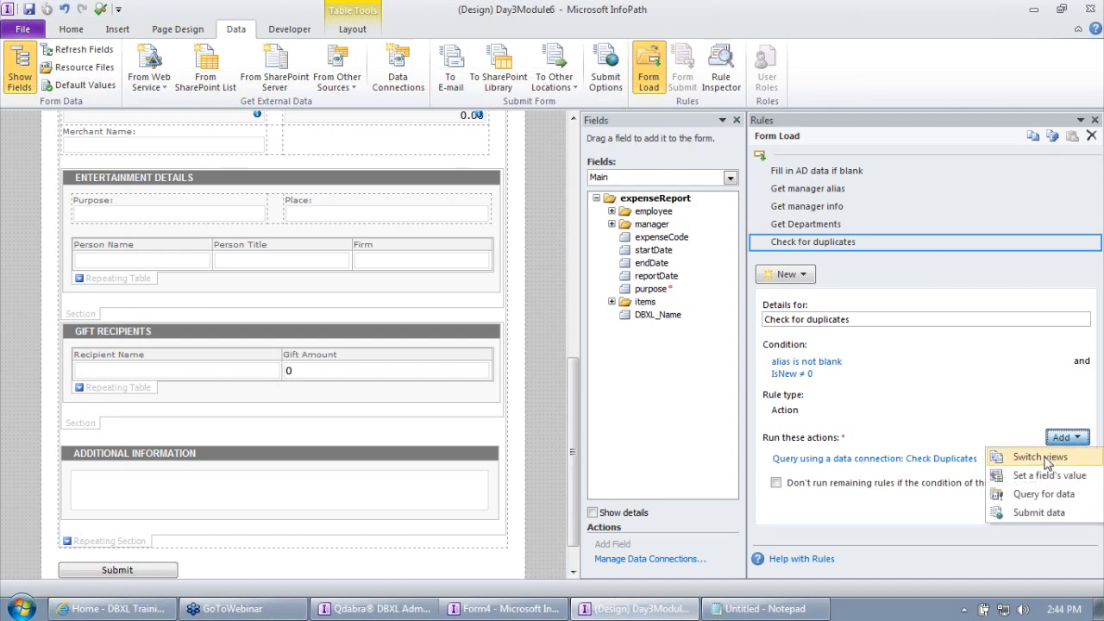
pyautogui.click(1054, 476)
pyautogui.click(727, 277)
pyautogui.click(501, 205)
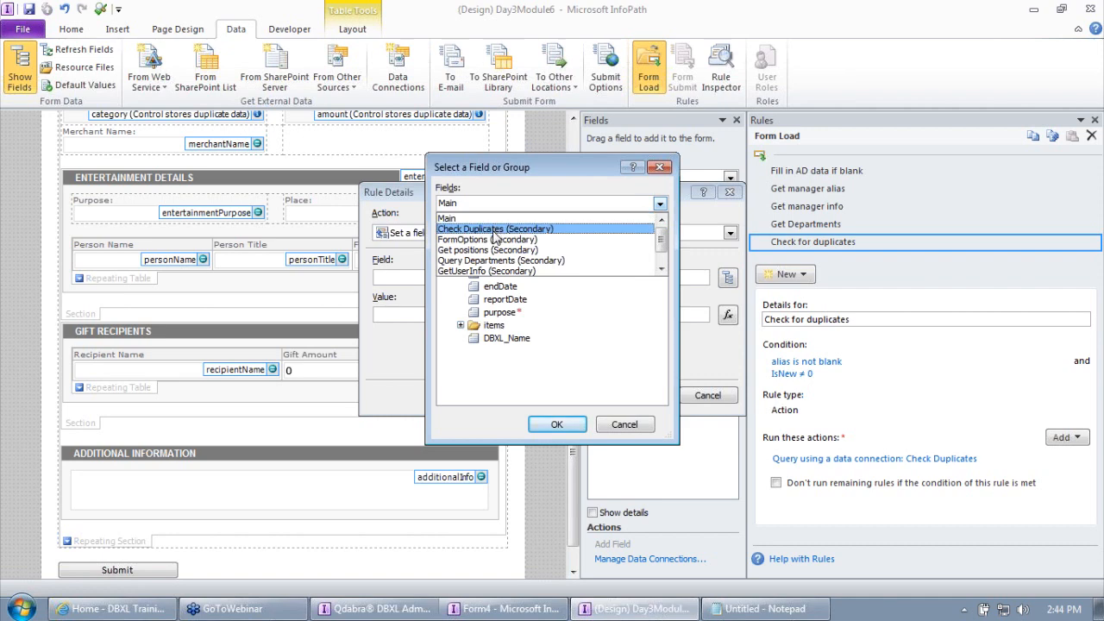
pyautogui.click(495, 229)
pyautogui.click(461, 235)
pyautogui.click(475, 247)
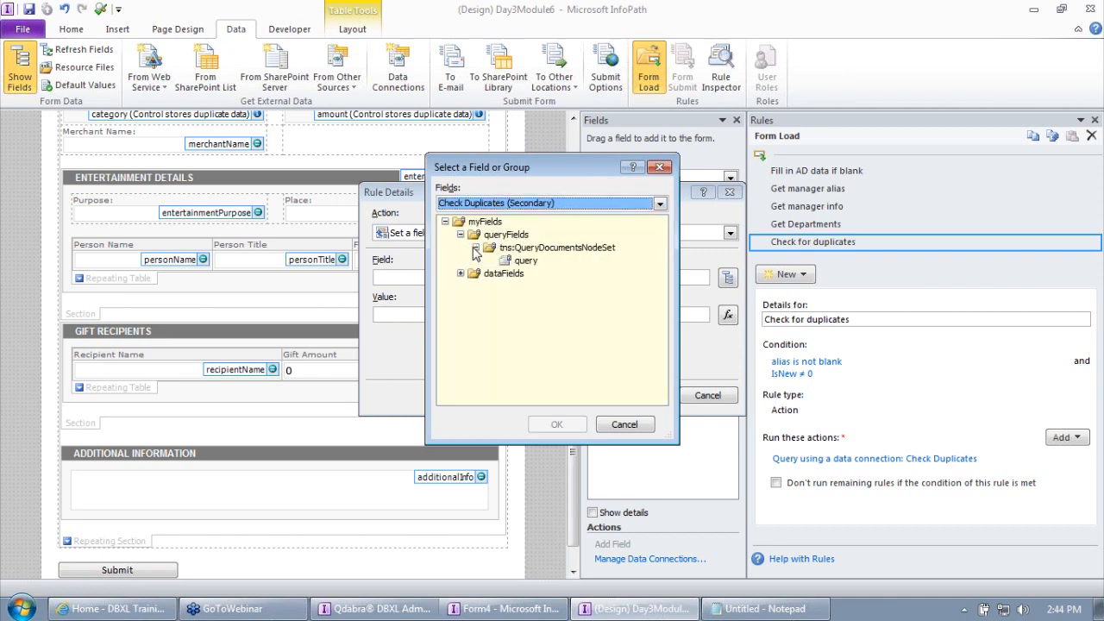
pyautogui.click(526, 262)
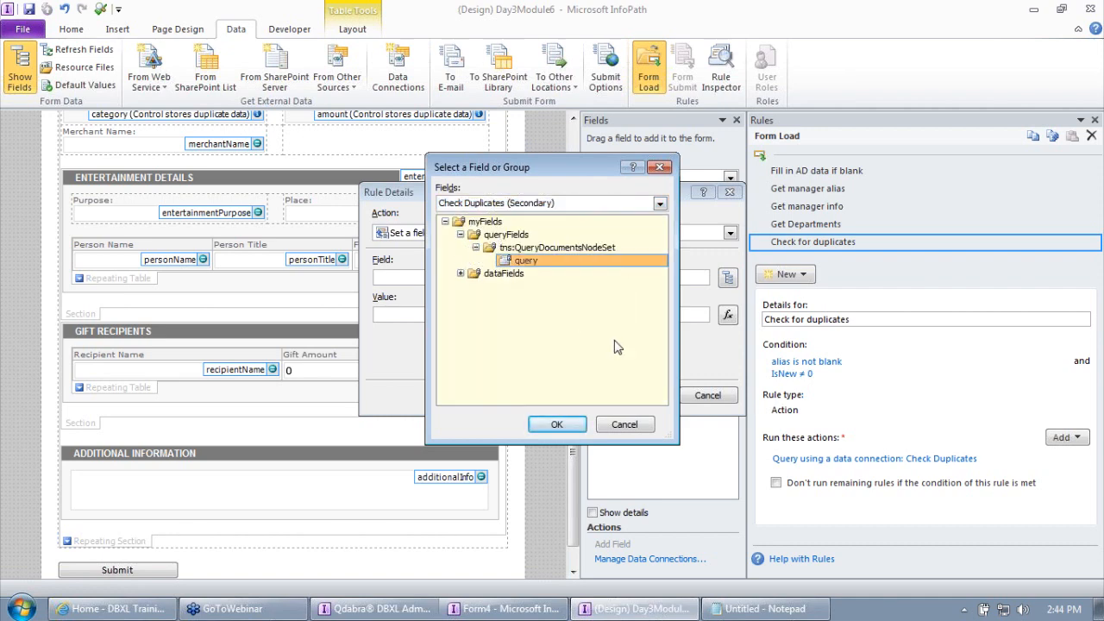
pyautogui.click(574, 425)
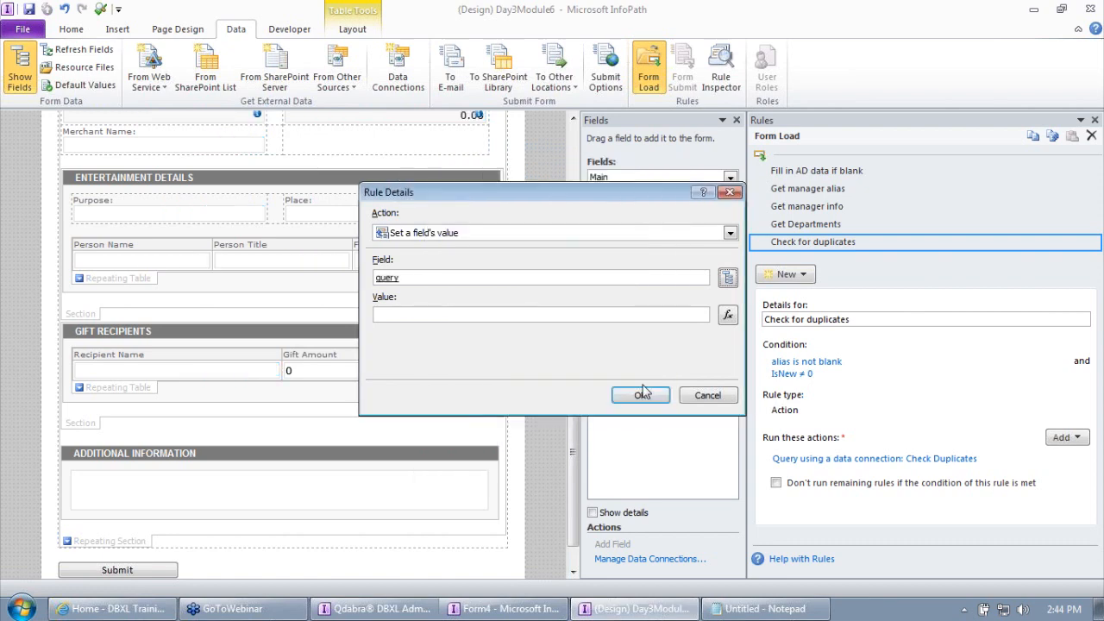
# Step: Open the formula editor for the action's value and switch to the query text in Notepad
pyautogui.click(728, 315)
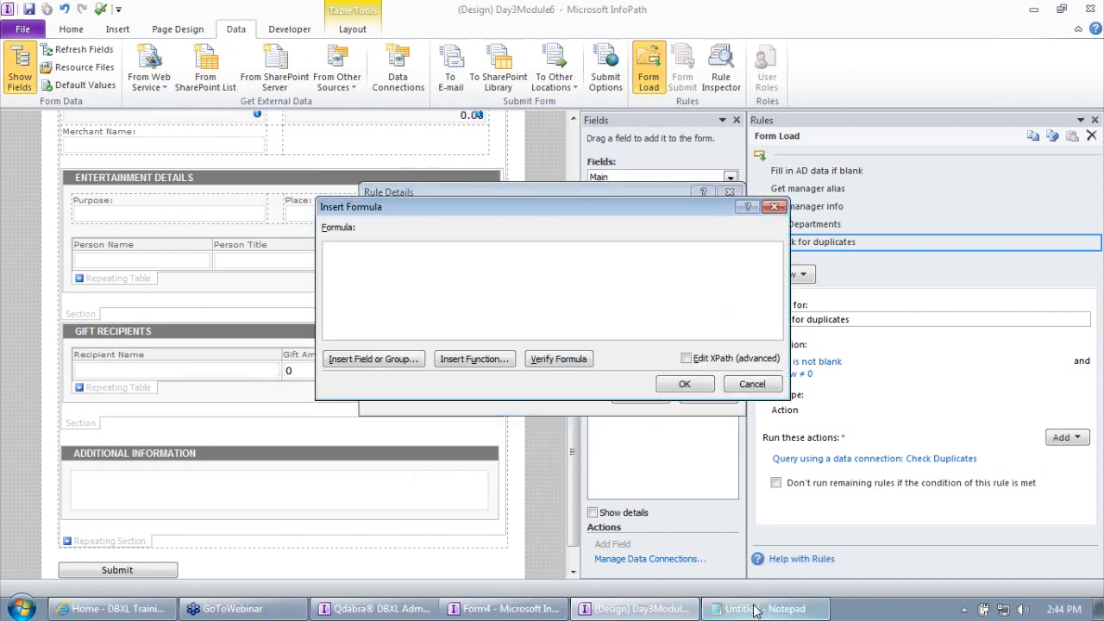
pyautogui.click(706, 610)
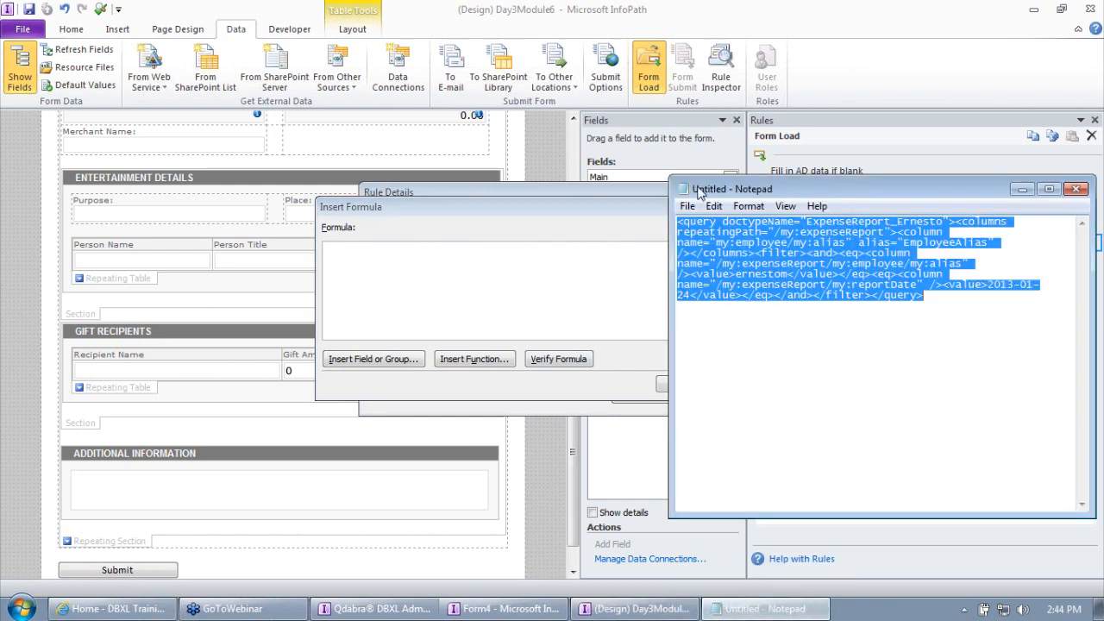
pyautogui.moveTo(670, 183); pyautogui.dragTo(355, 185)
pyautogui.click(486, 303)
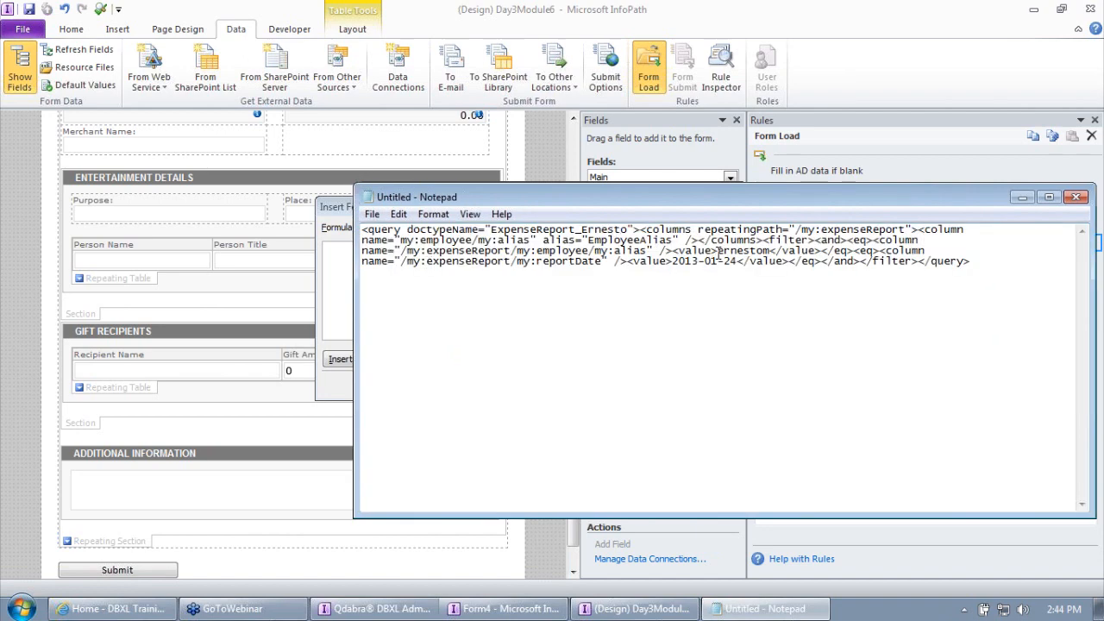
# Step: Replace the alias filter value in the Notepad query with the placeholder "WHATEVER VALUE THE FORM HAS FOR ALIAS"
pyautogui.moveTo(718, 250); pyautogui.dragTo(770, 251)
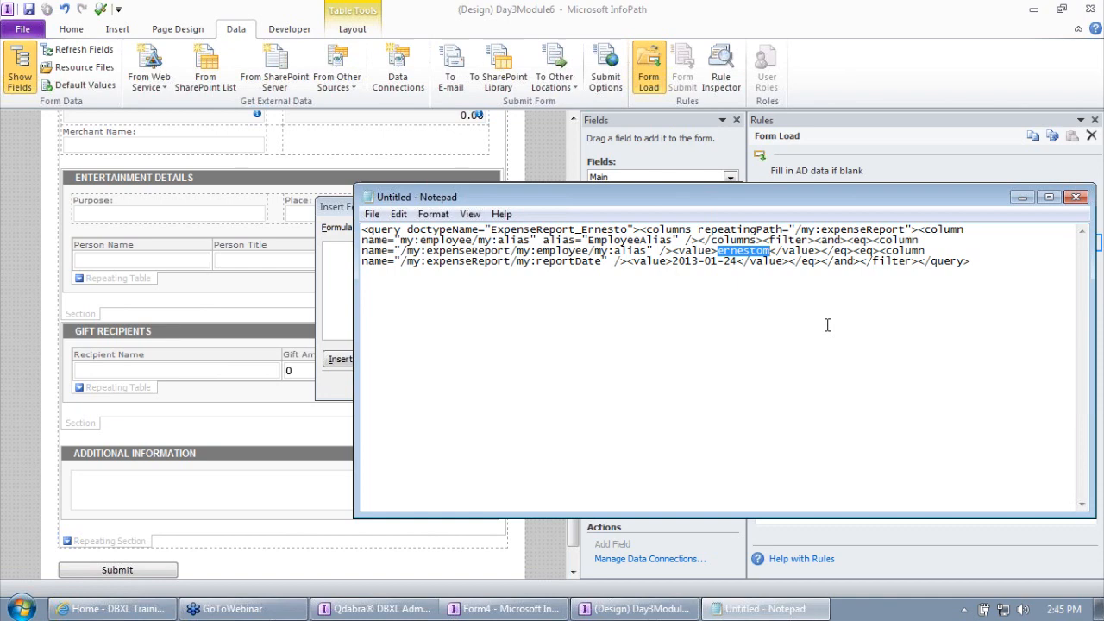
pyautogui.write(',,')
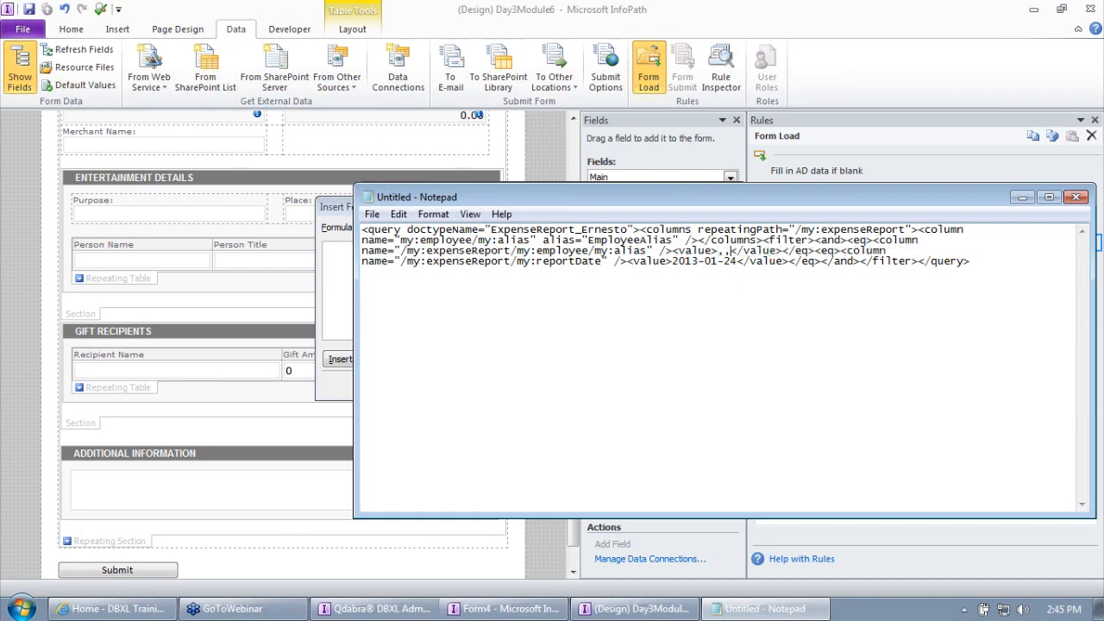
pyautogui.press('BackSpace')
pyautogui.press('BackSpace')
pyautogui.write('WHATEVERVALUE TH')
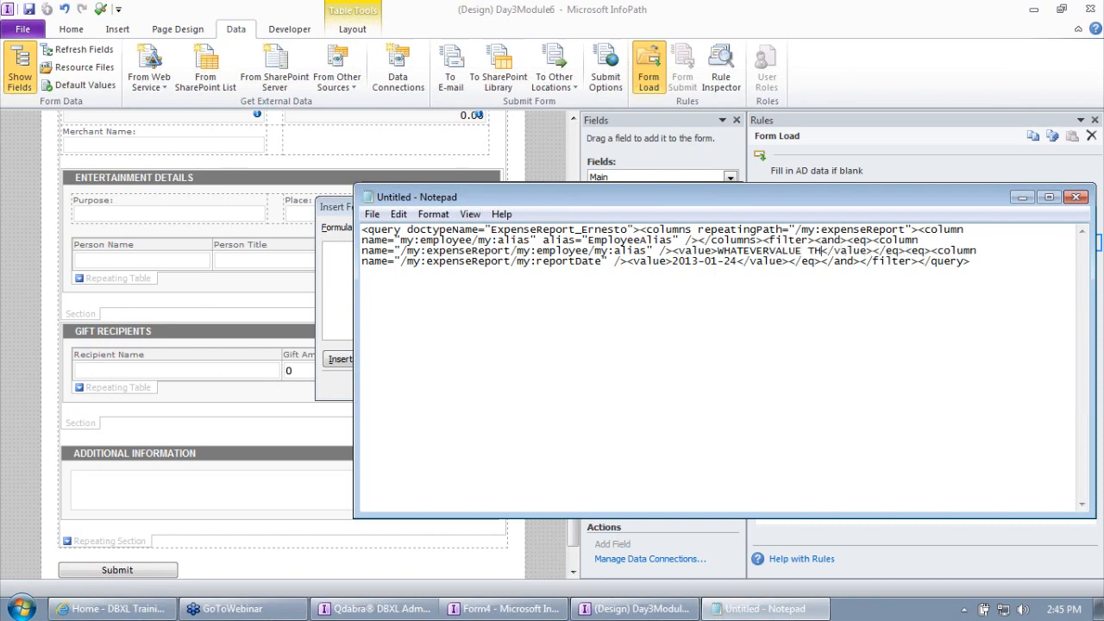
pyautogui.press('BackSpace')
pyautogui.press('BackSpace')
pyautogui.press('BackSpace')
pyautogui.press('BackSpace')
pyautogui.press('BackSpace')
pyautogui.press('BackSpace')
pyautogui.press('BackSpace')
pyautogui.write('VALUE THE')
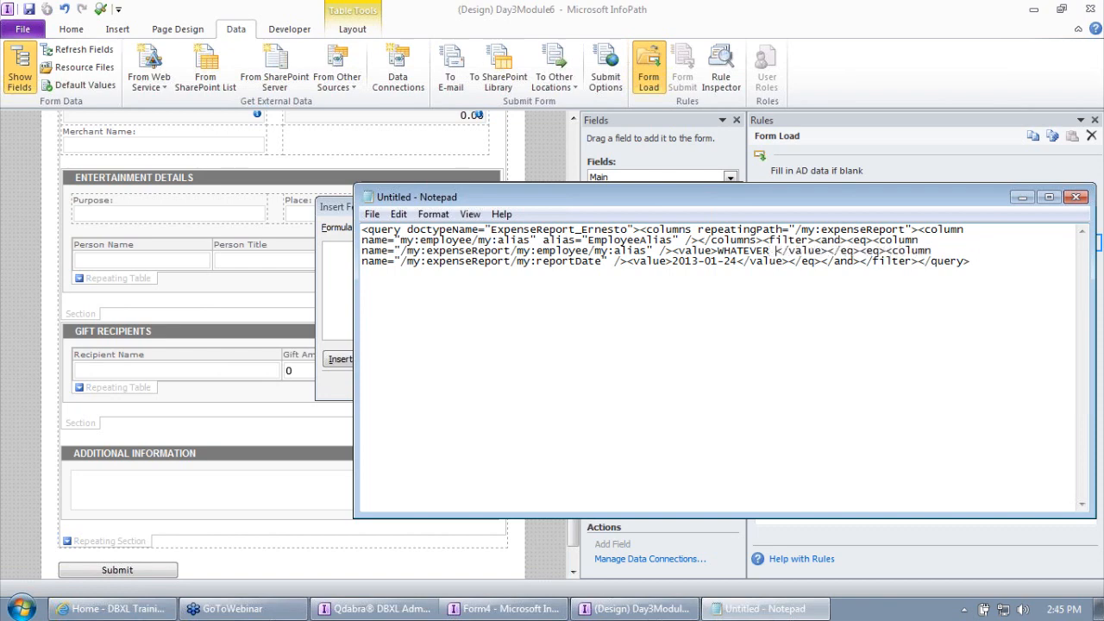
pyautogui.write(' FORM HAS FOR ')
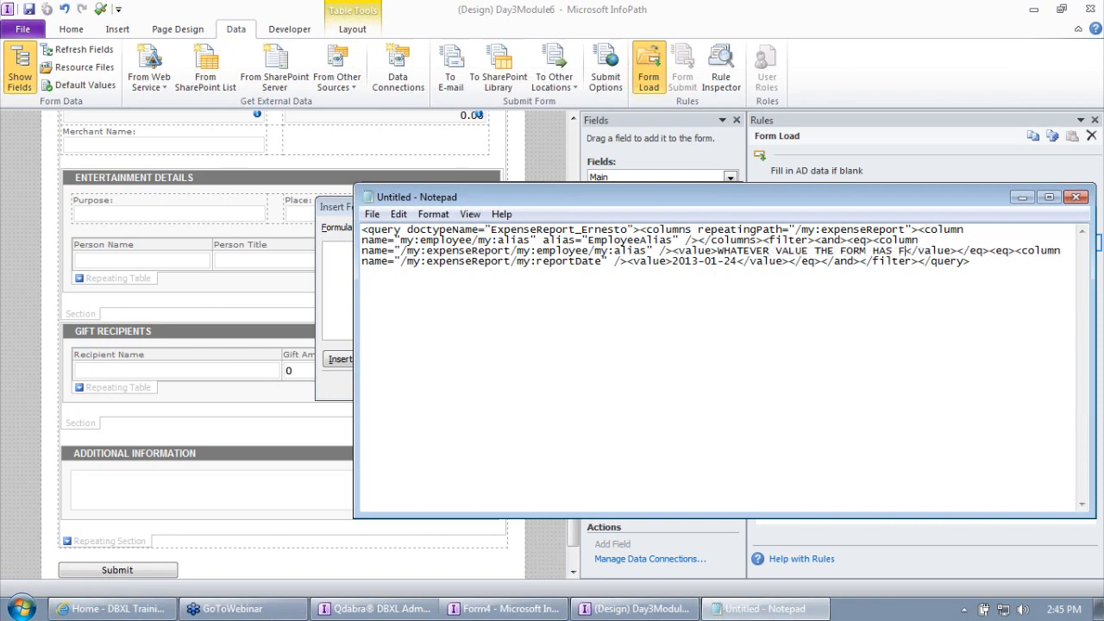
pyautogui.write('ALIAS')
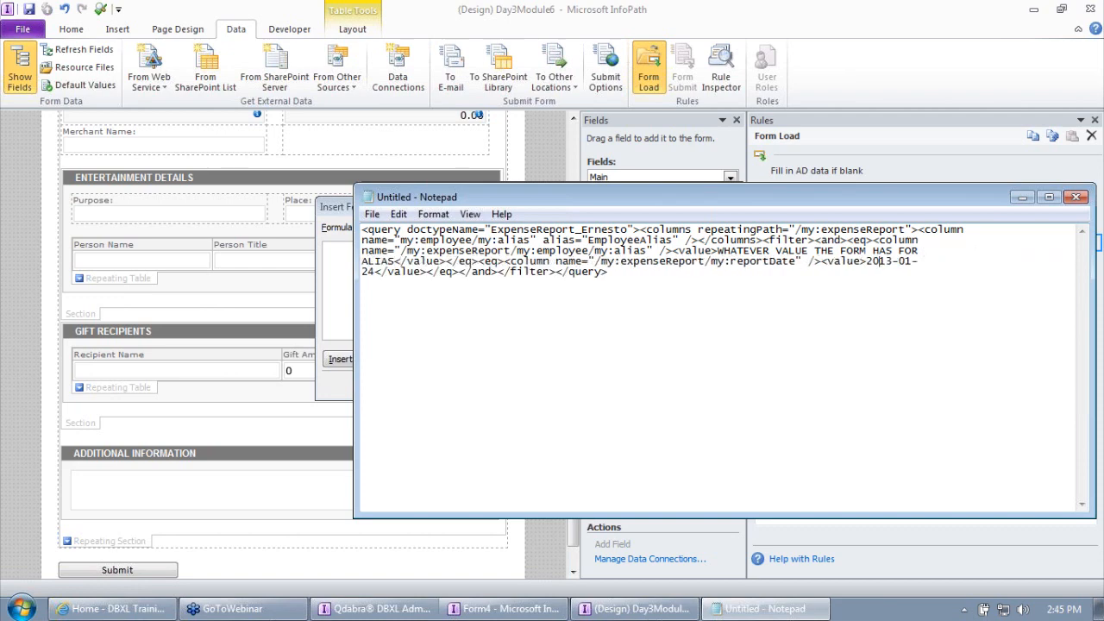
# Step: Replace the reportDate filter value in the query with the placeholder "VALUE FOR REPORT DATE"
pyautogui.moveTo(866, 261); pyautogui.dragTo(376, 271)
pyautogui.write('VALUE FOR REPORT A')
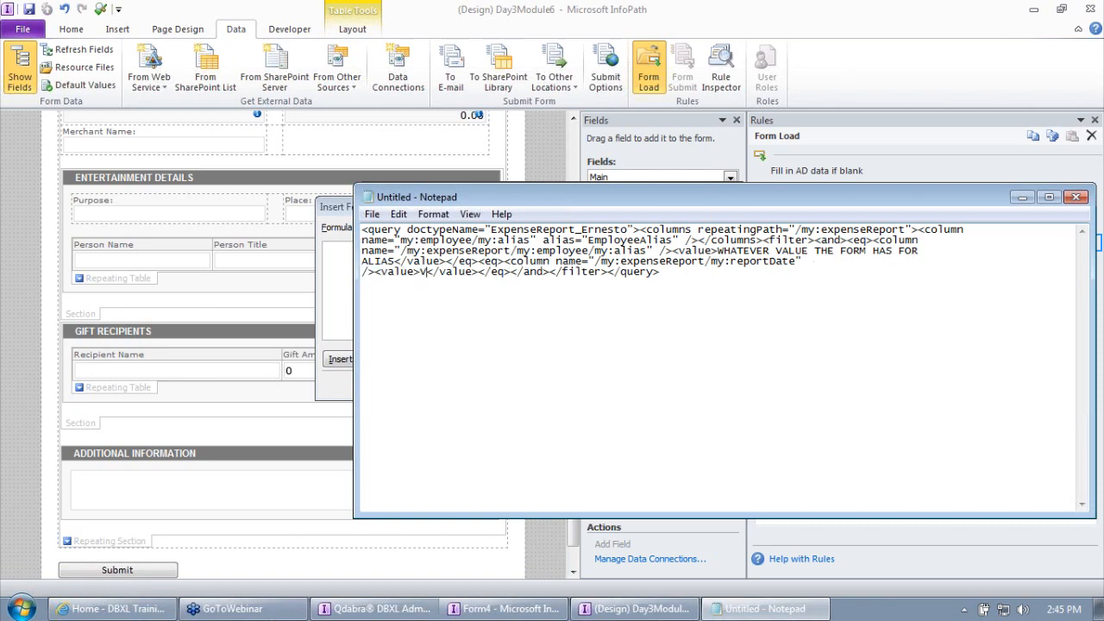
pyautogui.press('BackSpace')
pyautogui.write('DATE')
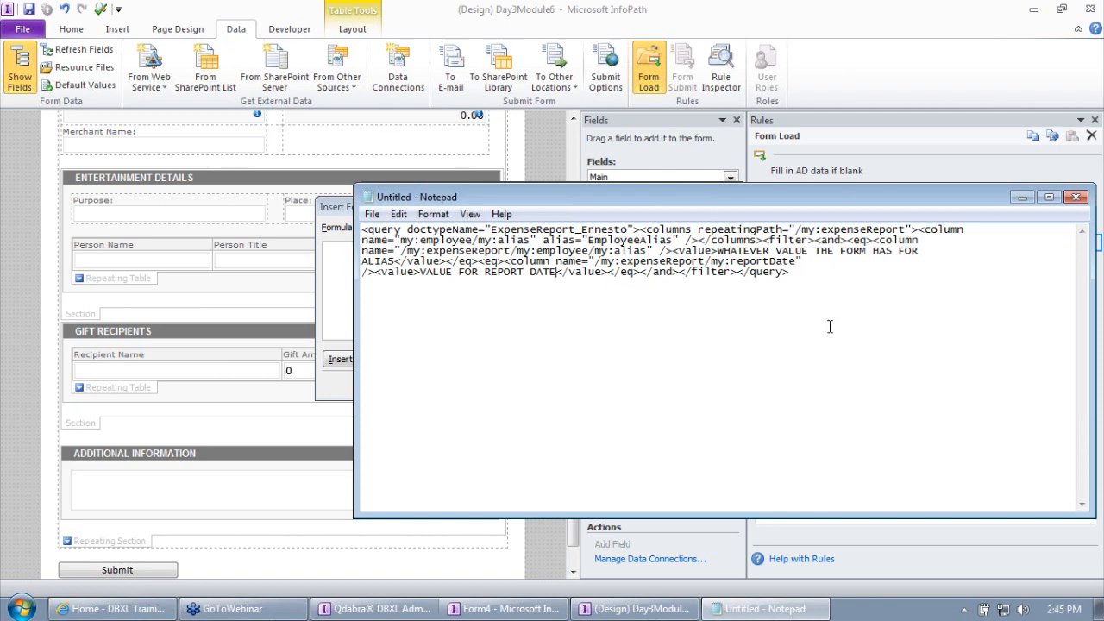
# Step: Copy the entire query from Notepad and paste it into the Insert Formula dialog in InfoPath
pyautogui.hotkey('ctrl', 'a')
pyautogui.hotkey('ctrl', 'c')
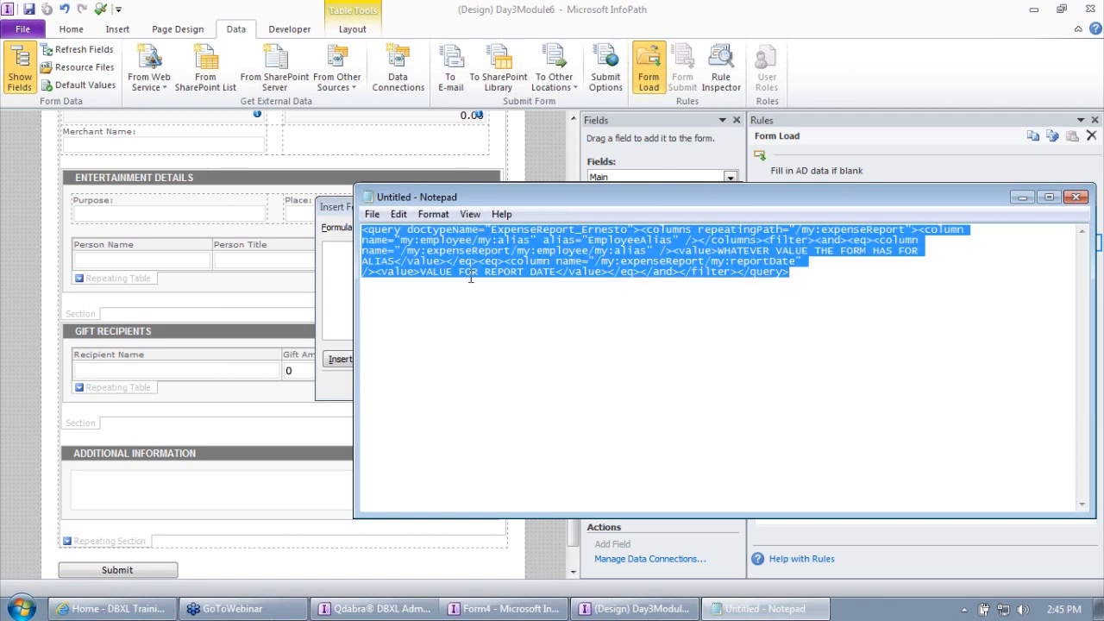
pyautogui.click(350, 258)
pyautogui.hotkey('ctrl', 'v')
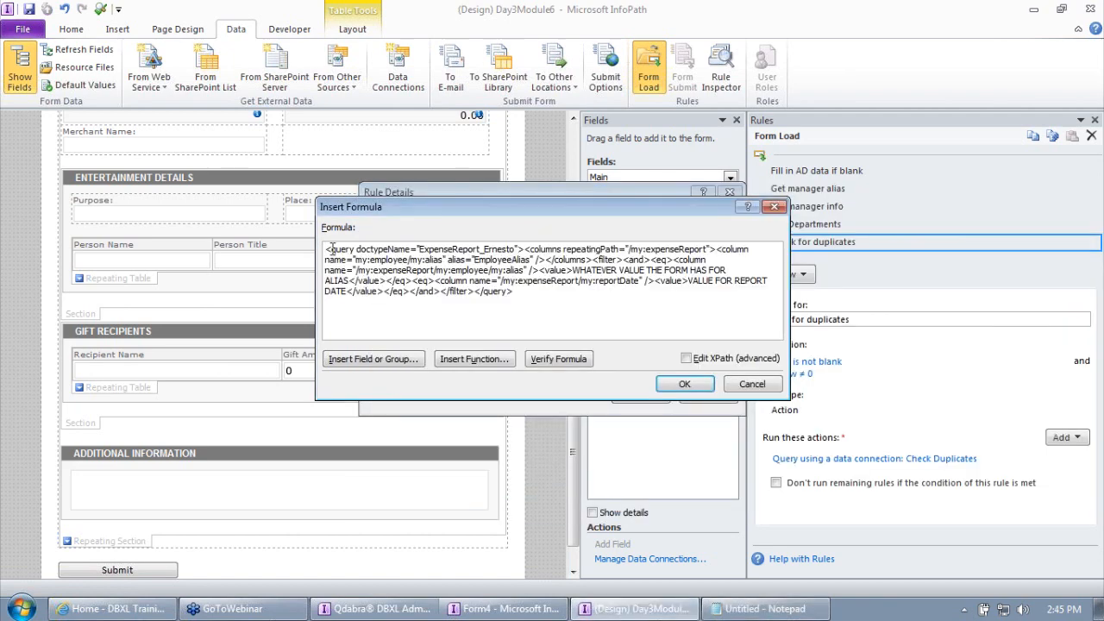
pyautogui.click(324, 249)
pyautogui.click(329, 249)
# Step: Replace the alias placeholder in the formula with the alias field from the employee group of the main data source
pyautogui.moveTo(572, 270); pyautogui.dragTo(350, 282)
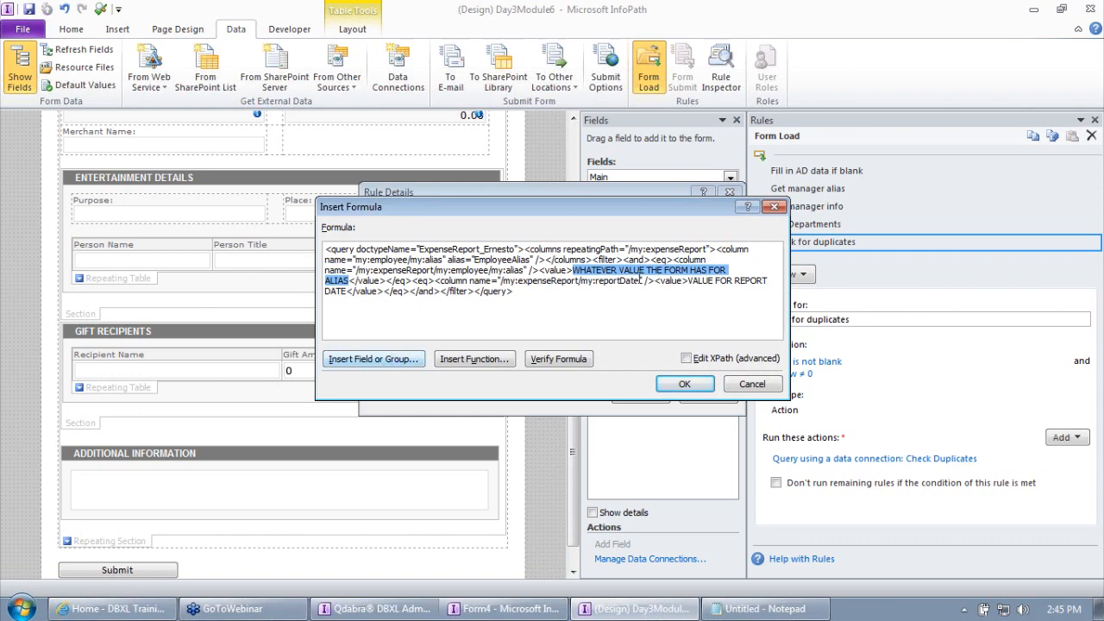
pyautogui.click(376, 361)
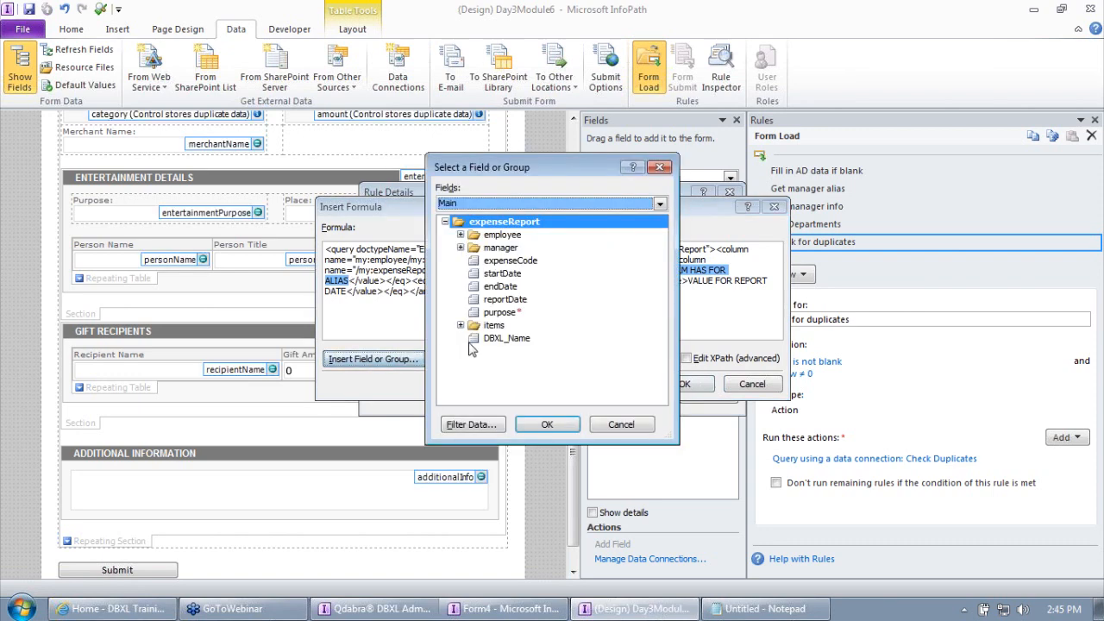
pyautogui.click(461, 235)
pyautogui.doubleClick(508, 313)
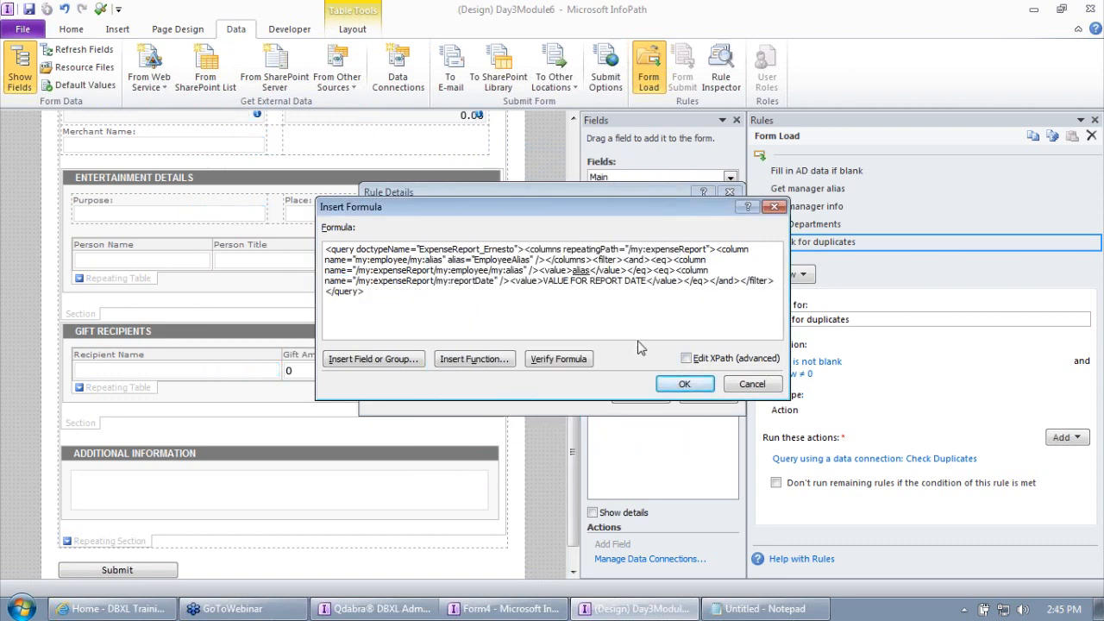
# Step: Enclose the inserted alias field between ', and ,' and add an opening single quote before the query text
pyautogui.write(',')
pyautogui.write(',')
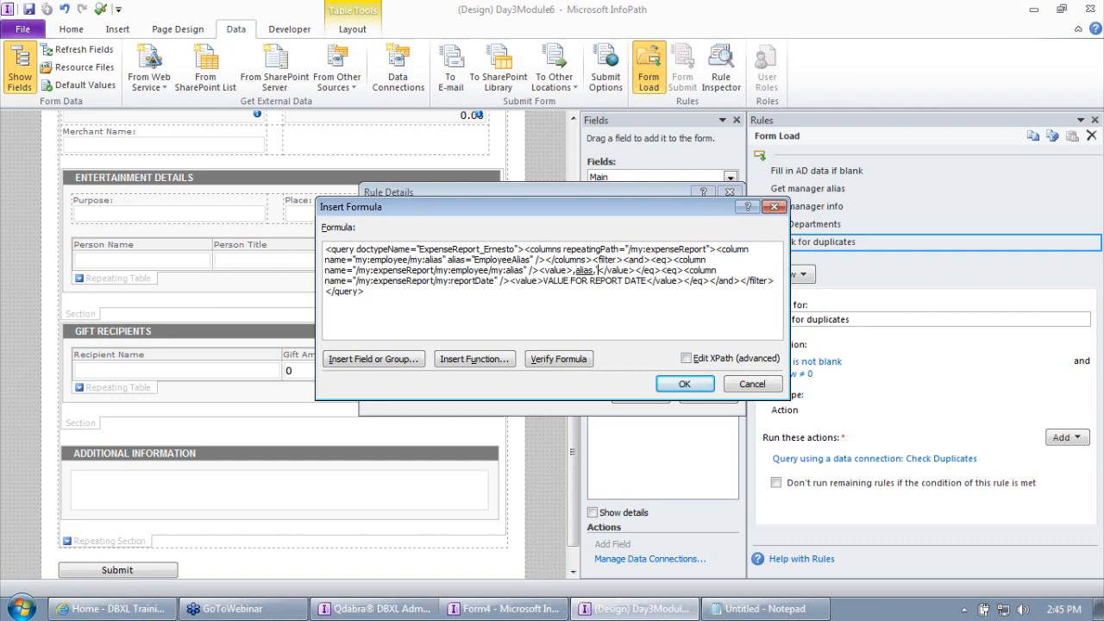
pyautogui.write(" '")
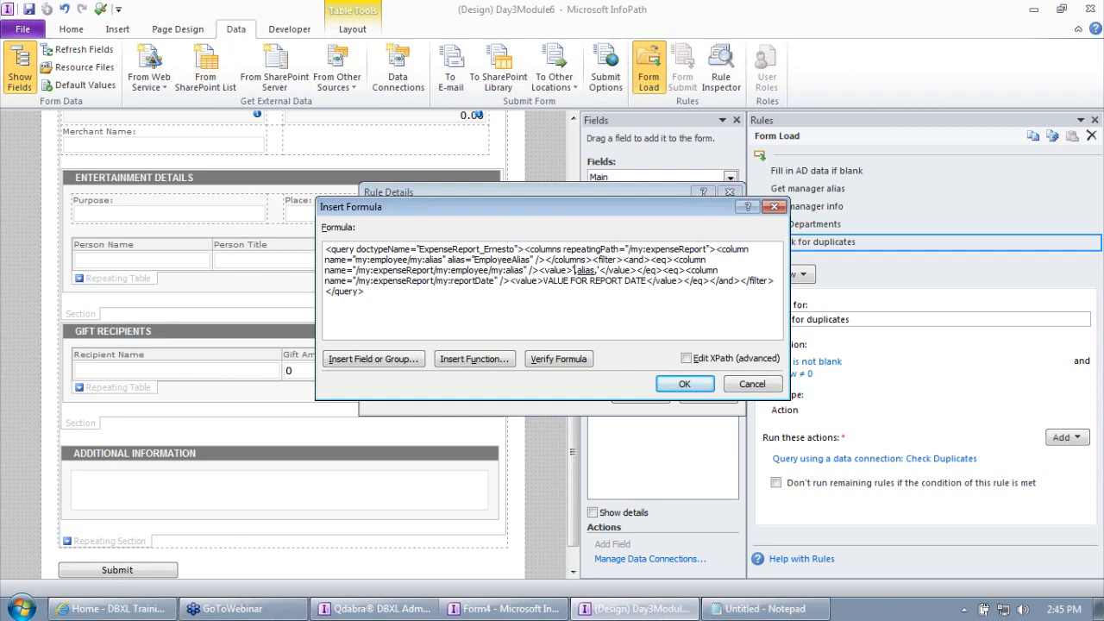
pyautogui.press('Delete')
pyautogui.write("',")
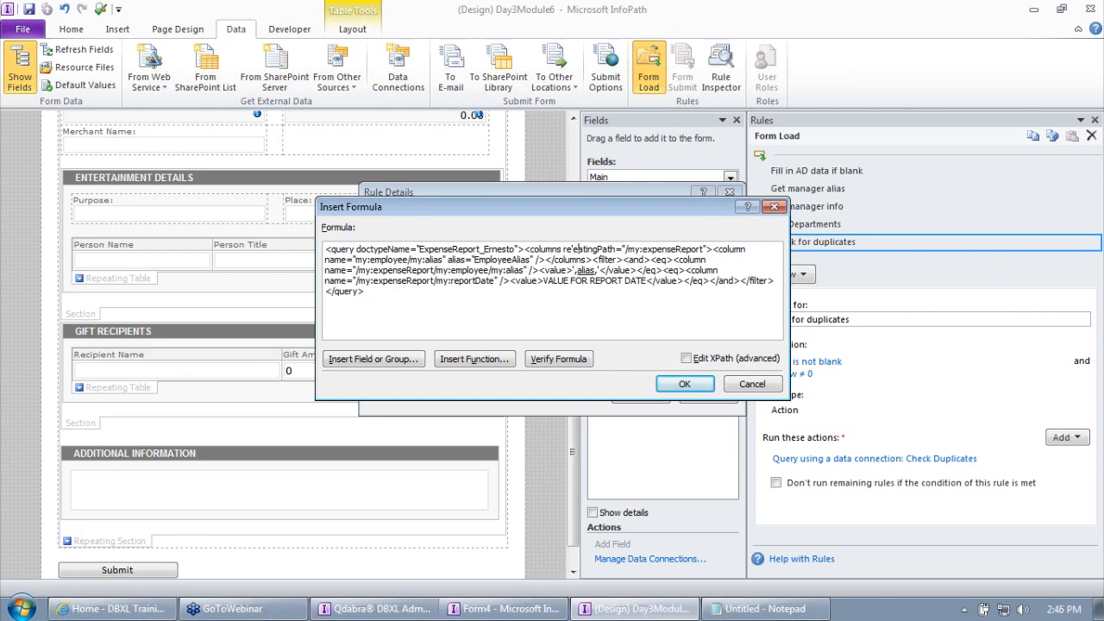
pyautogui.press('BackSpace')
pyautogui.write('p')
pyautogui.write("'")
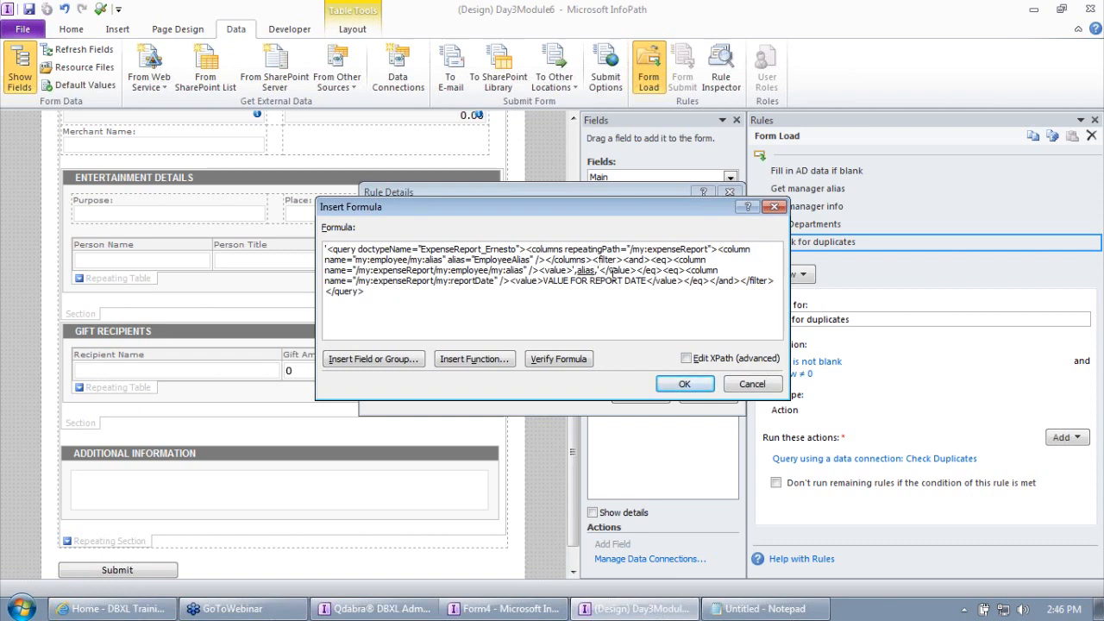
# Step: Replace the report date placeholder with the reportDate field enclosed between ', and ,' and end the query text with a single quote
pyautogui.click(543, 281)
pyautogui.write("',")
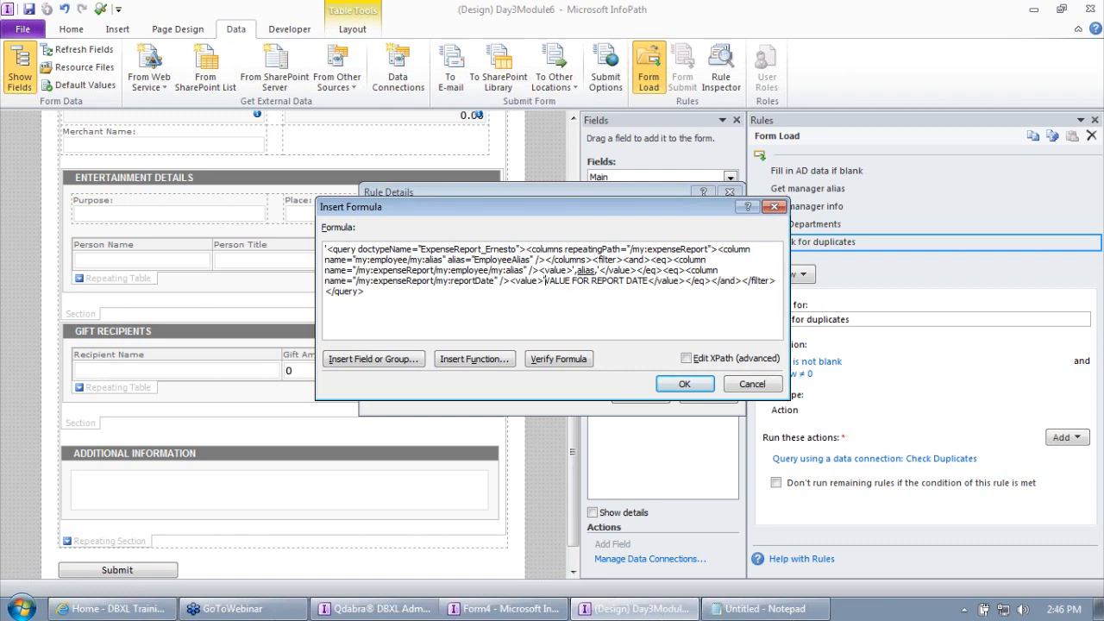
pyautogui.hotkey('shift', 'Right')
pyautogui.hotkey('shift', 'Right')
pyautogui.hotkey('shift', 'Right')
pyautogui.hotkey('shift', 'Right')
pyautogui.hotkey('shift', 'Right')
pyautogui.hotkey('shift', 'Right')
pyautogui.hotkey('shift', 'Right')
pyautogui.hotkey('shift', 'Right')
pyautogui.hotkey('shift', 'Right')
pyautogui.hotkey('shift', 'Right')
pyautogui.hotkey('shift', 'Right')
pyautogui.hotkey('shift', 'Right')
pyautogui.hotkey('shift', 'Right')
pyautogui.hotkey('shift', 'Right')
pyautogui.hotkey('shift', 'Right')
pyautogui.hotkey('shift', 'Right')
pyautogui.hotkey('shift', 'Right')
pyautogui.hotkey('shift', 'Right')
pyautogui.hotkey('shift', 'Right')
pyautogui.hotkey('shift', 'Right')
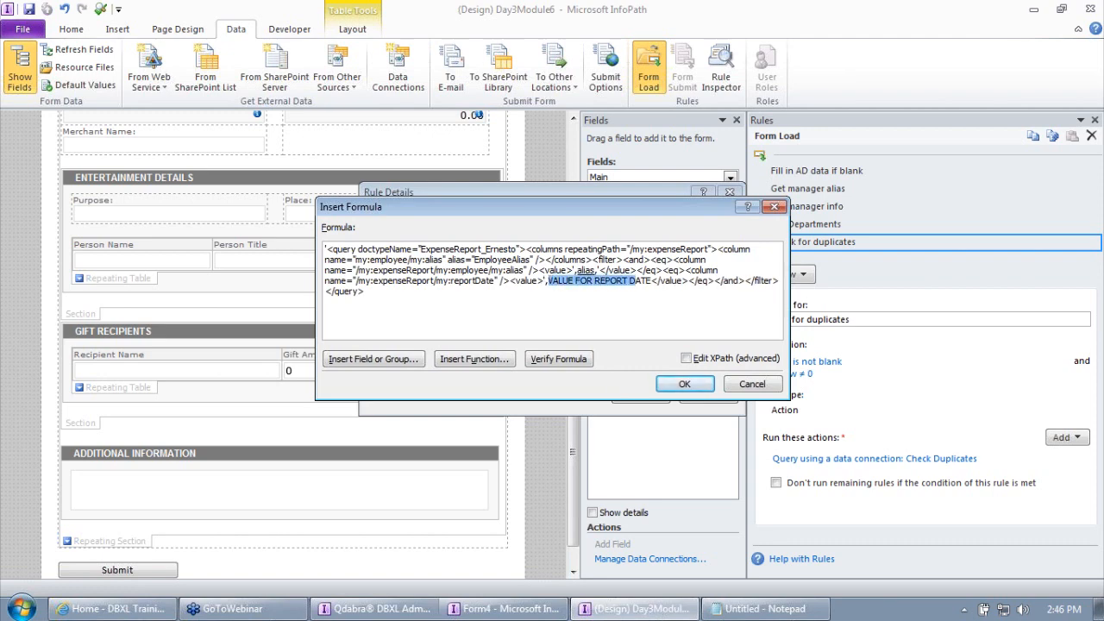
pyautogui.click(383, 359)
pyautogui.click(500, 300)
pyautogui.doubleClick(504, 300)
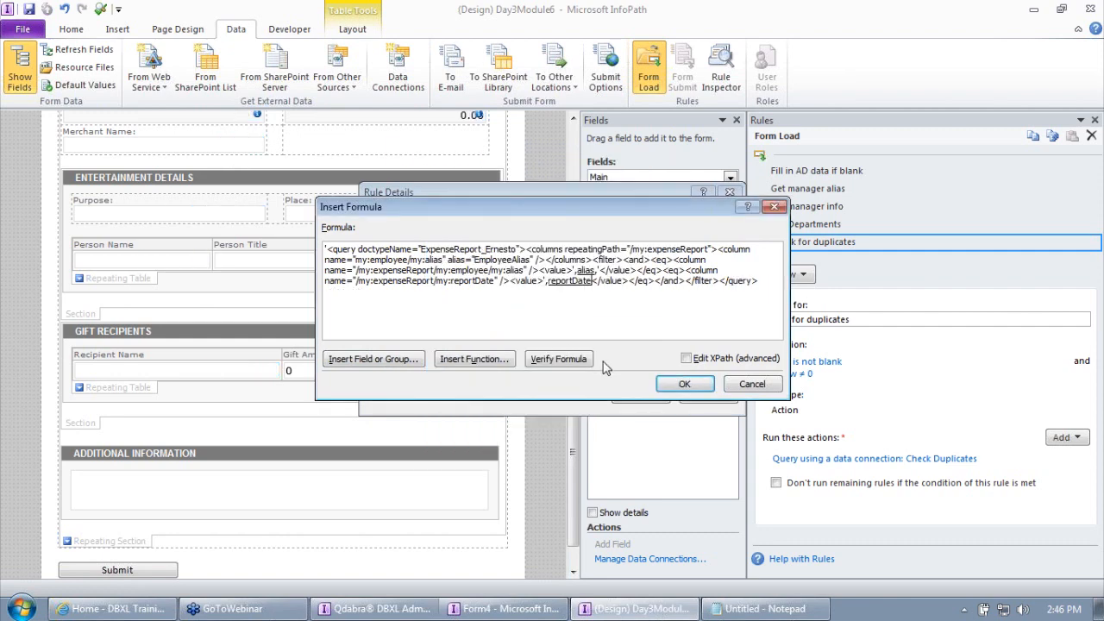
pyautogui.write(",'")
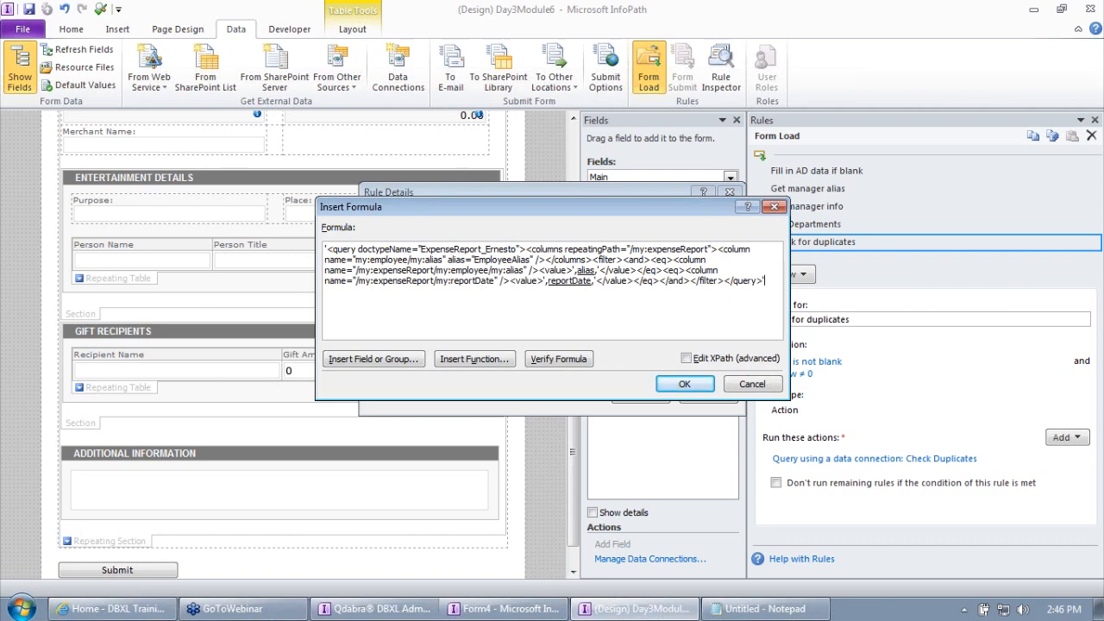
# Step: Wrap the whole formula in a concat( ) function
pyautogui.press('Up')
pyautogui.press('Up')
pyautogui.write('concat(')
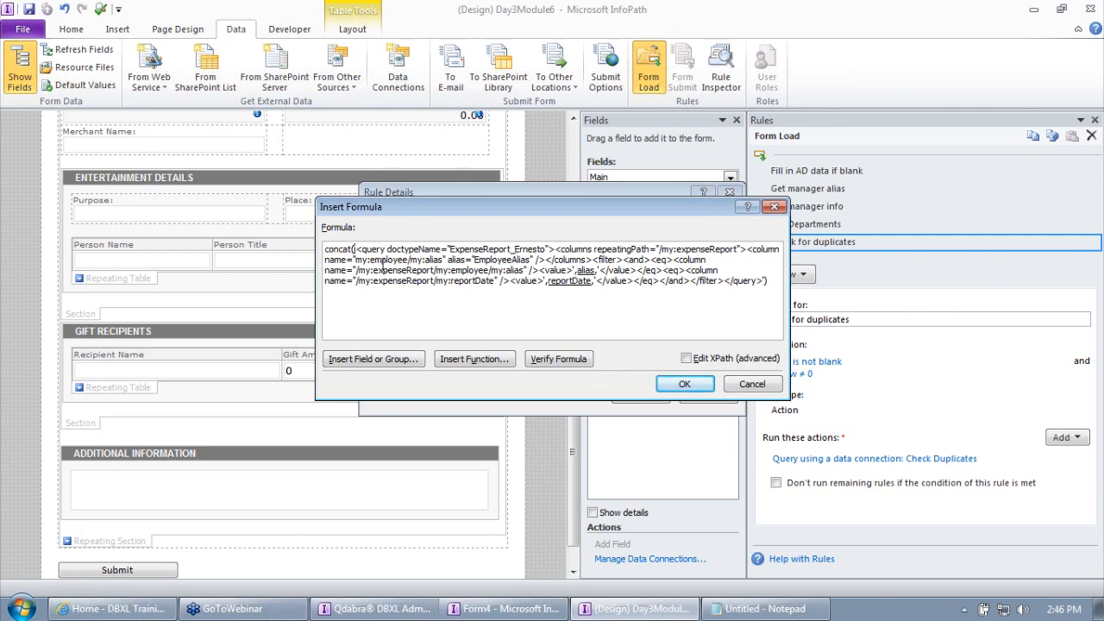
# Step: Review the text and field arguments of the concat formula, and accept the formula and the rule action
pyautogui.moveTo(361, 249); pyautogui.dragTo(571, 271)
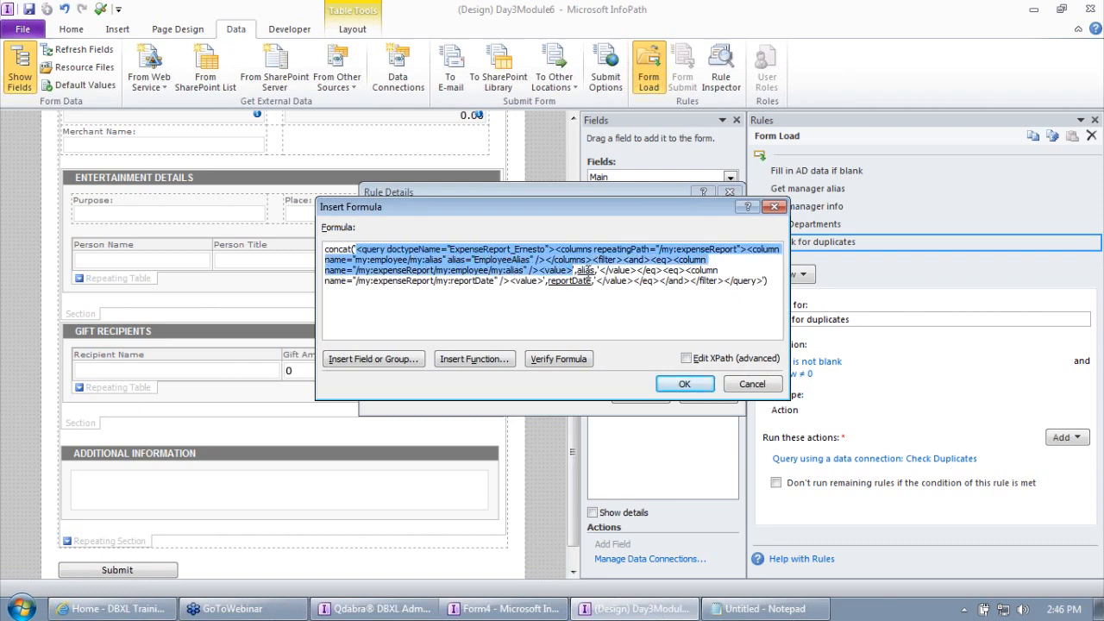
pyautogui.doubleClick(587, 270)
pyautogui.moveTo(599, 270); pyautogui.dragTo(759, 285)
pyautogui.click(574, 283)
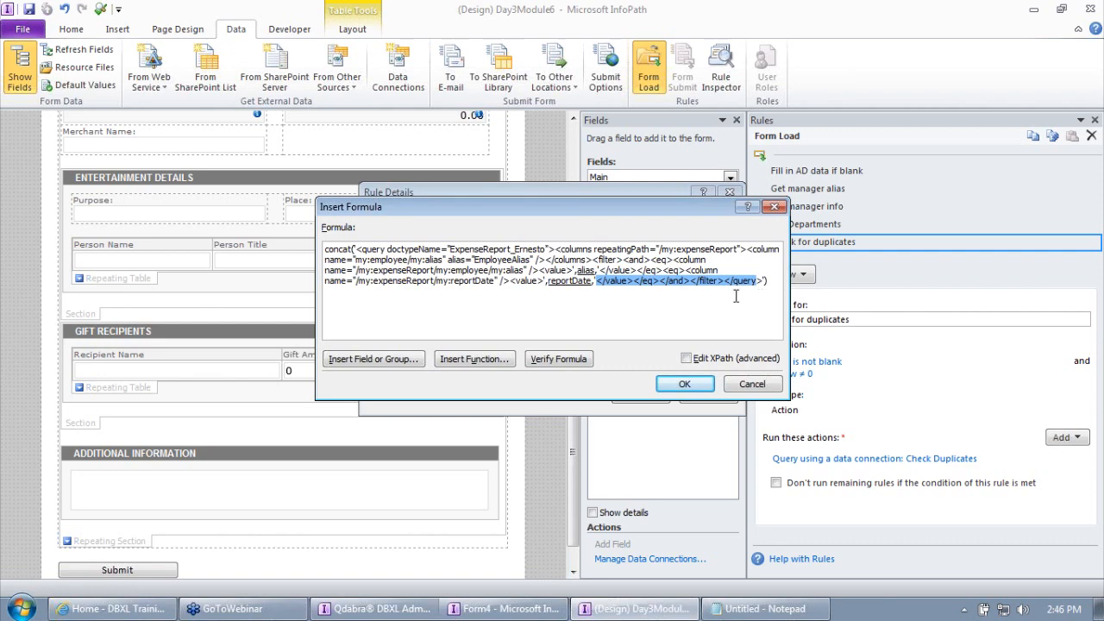
pyautogui.click(731, 301)
pyautogui.click(690, 380)
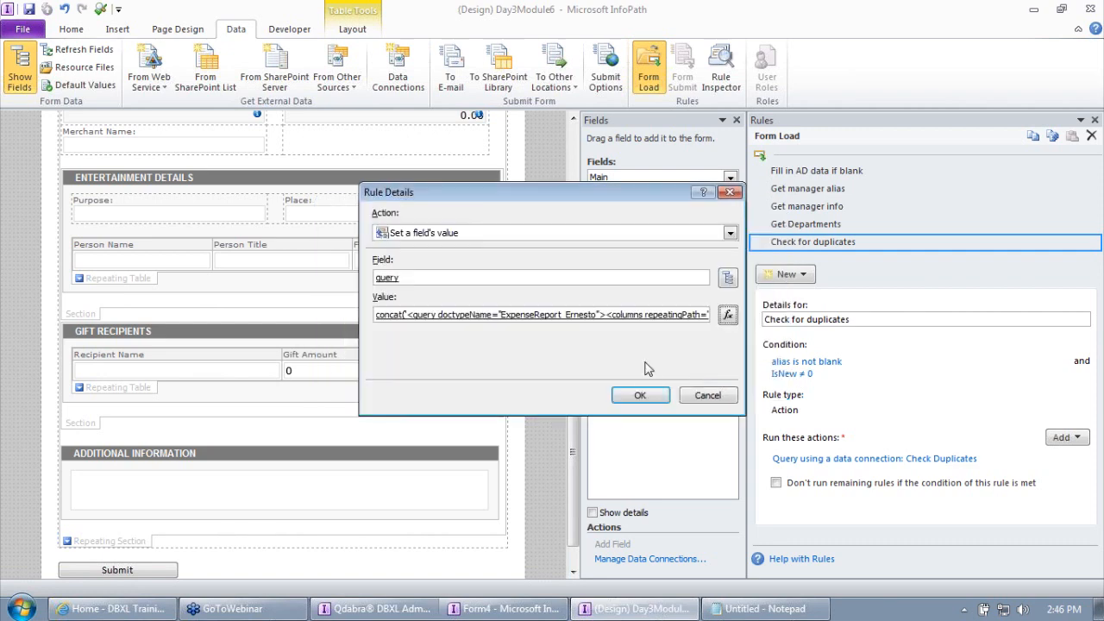
pyautogui.click(641, 395)
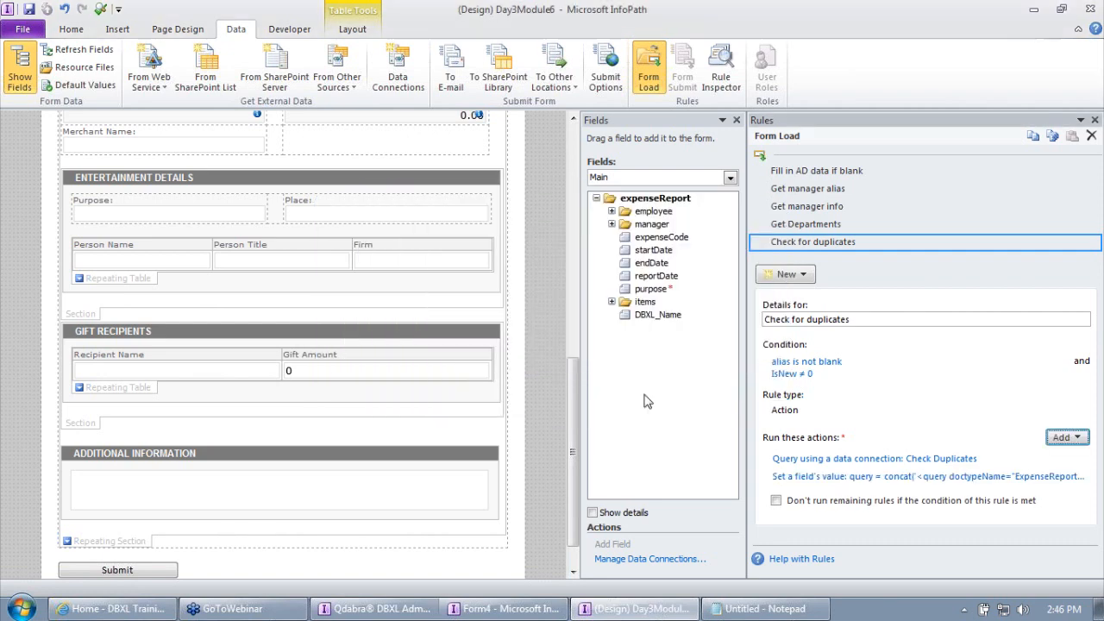
# Step: Move the action that sets the query field above the Check Duplicates query action in the duplicate check rule
pyautogui.click(824, 477)
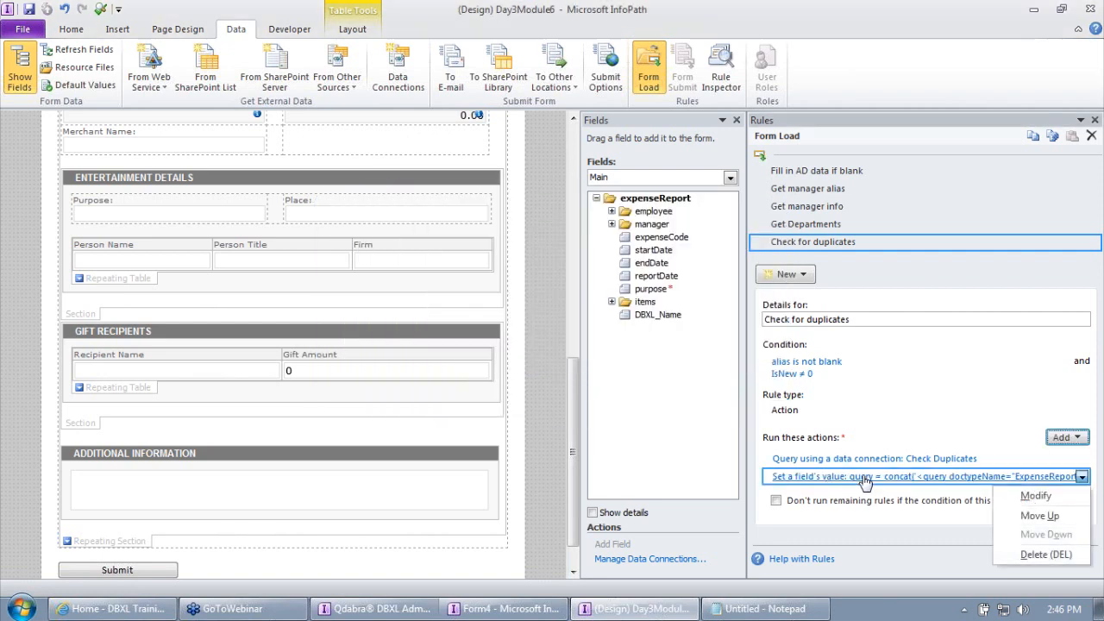
pyautogui.click(1041, 516)
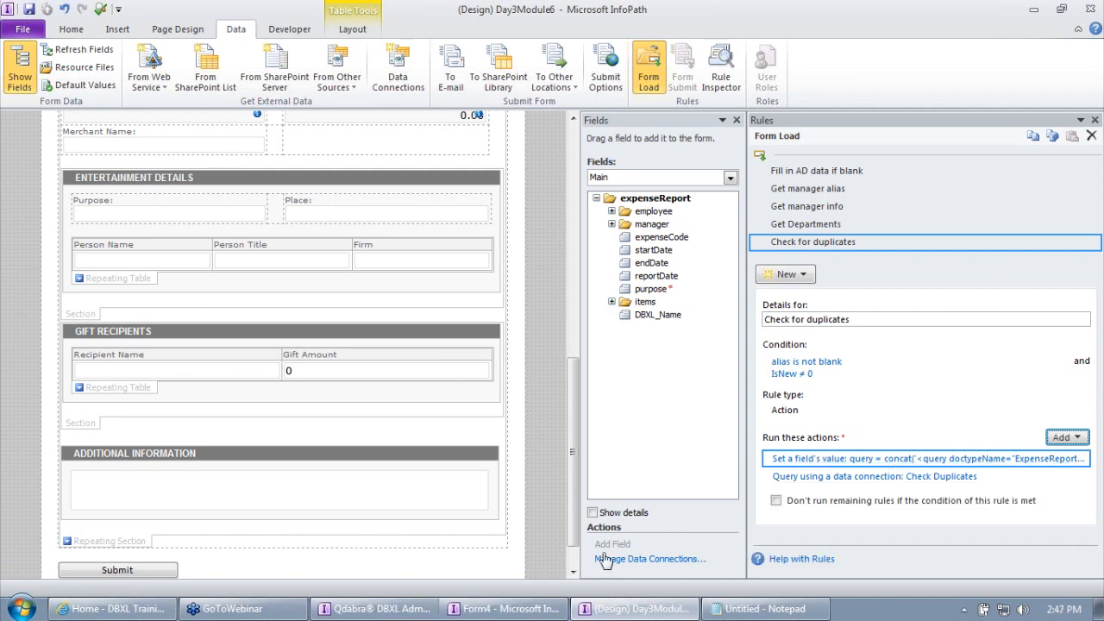
# Step: Copy the whole concat formula from the action that sets the query field, and cancel out of the action's settings
pyautogui.click(766, 609)
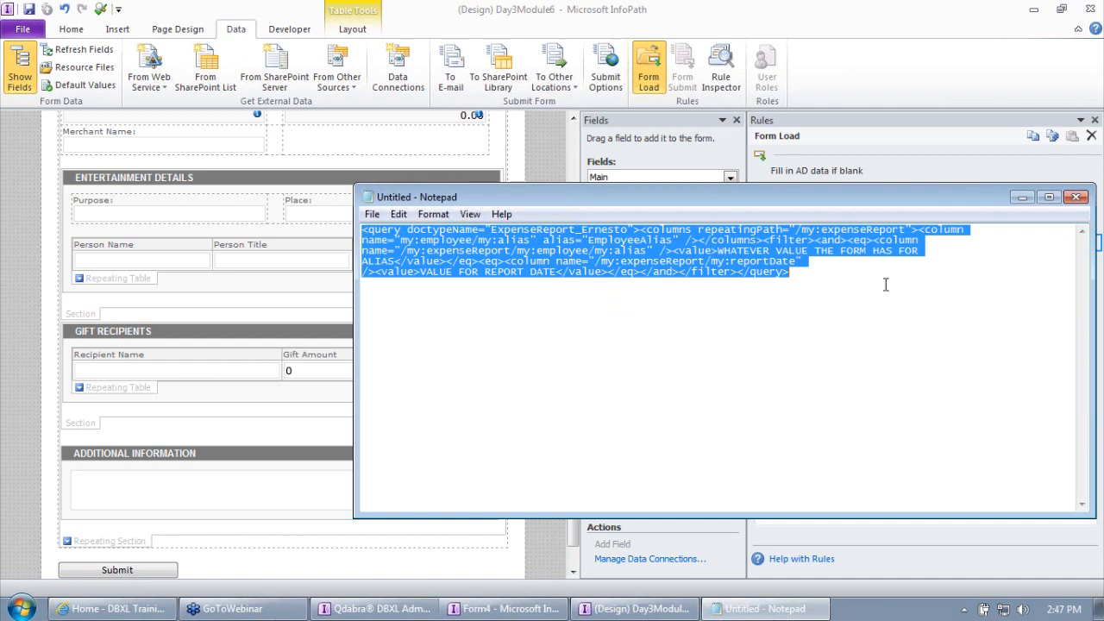
pyautogui.hotkey('alt', 'Tab')
pyautogui.click(872, 459)
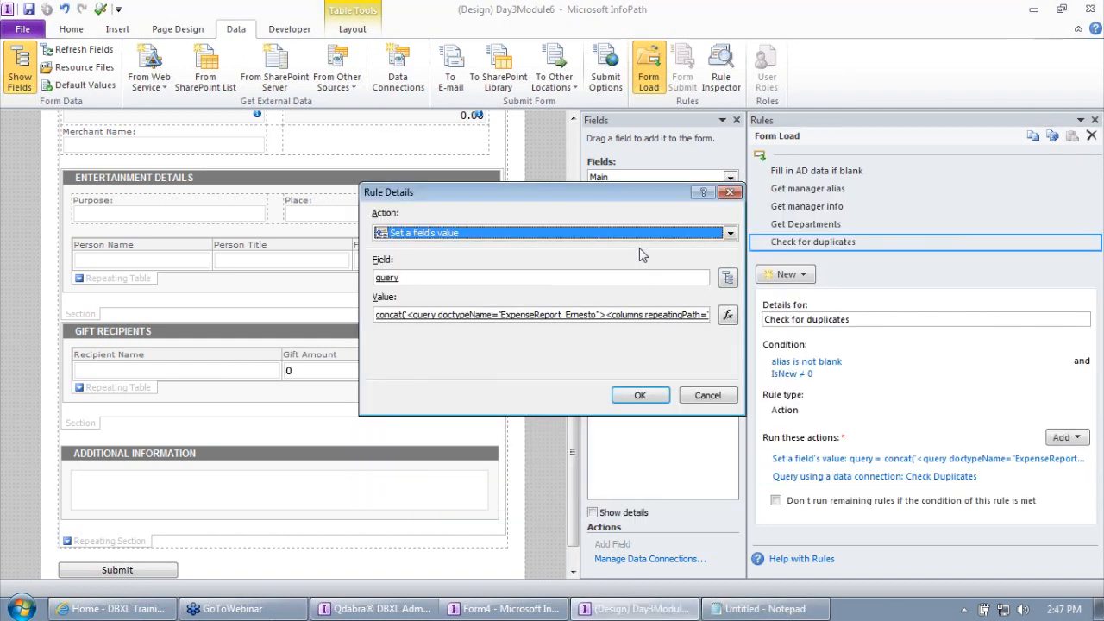
pyautogui.click(728, 315)
pyautogui.hotkey('ctrl', 'a')
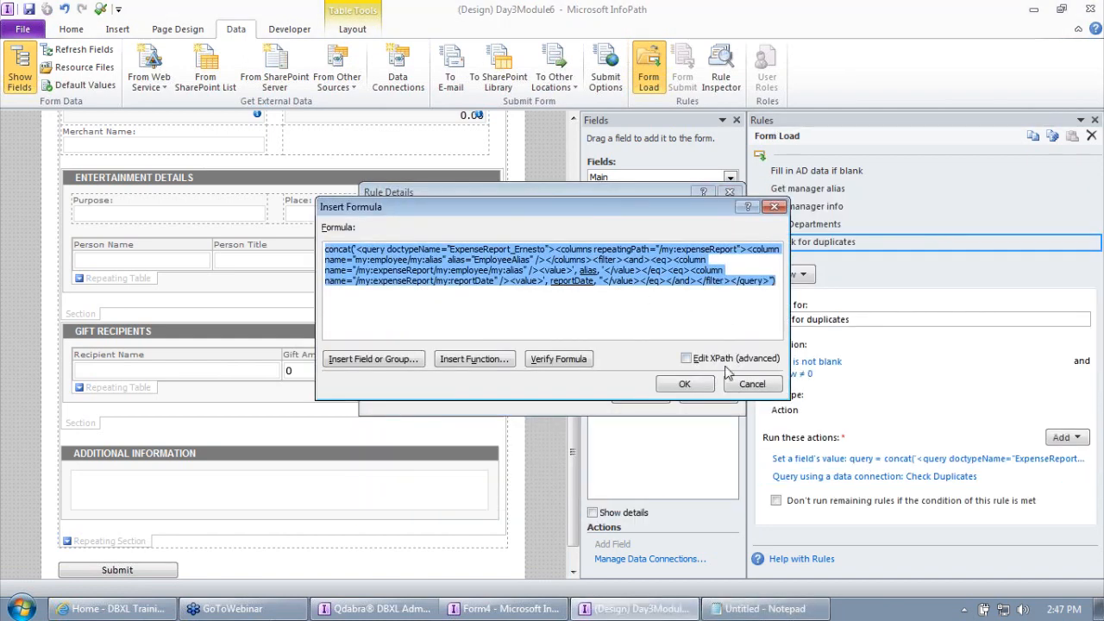
pyautogui.click(740, 383)
pyautogui.click(729, 400)
# Step: Switch to Notepad and paste the concat formula below the original query, separated by a blank line
pyautogui.hotkey('alt', 'Tab')
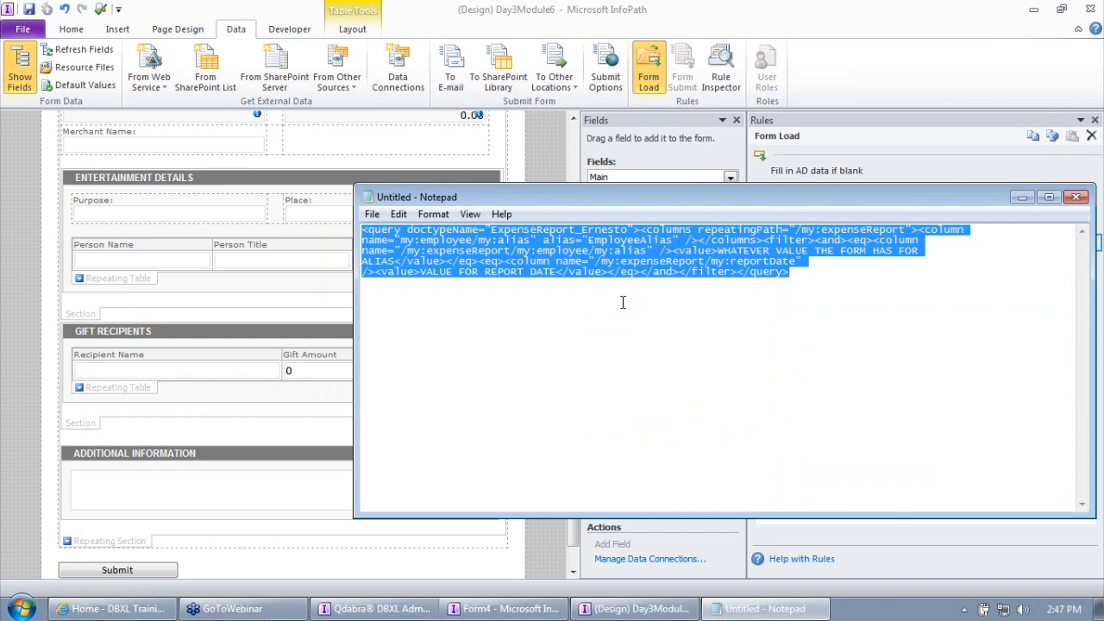
pyautogui.click(762, 297)
pyautogui.press('Return')
pyautogui.press('Return')
pyautogui.write('concat(\'<query doctypeName="ExpenseReport_Ernesto"><columns repeatingPath="/my:expenseReport"><column name="my:employee/my:alias" alias="EmployeeAlias" /></columns><filter><and><eq><column name="/my:expenseReport/my:employee/my:alias" /><value>\', alias, \'</value></eq><eq><column name="/my:expenseReport/my:reportDate" /><value>\', reportDate, "</value></eq></and></filter></query>")')
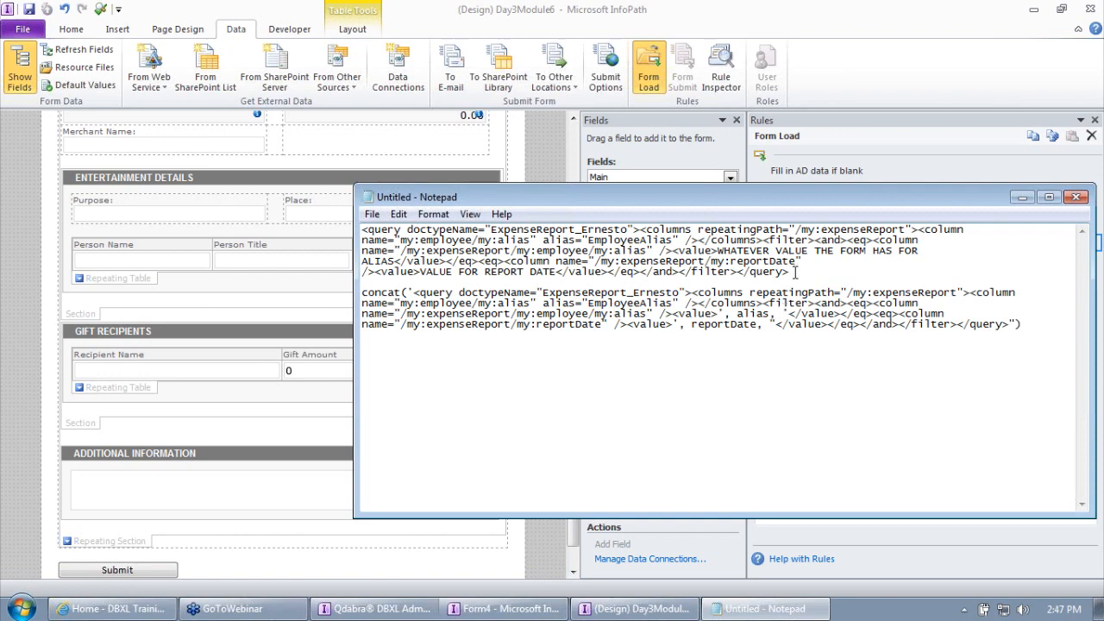
# Step: Compare the original query with the concat formula and its field separators in Notepad, and close the file without saving
pyautogui.moveTo(796, 271); pyautogui.dragTo(276, 215)
pyautogui.moveTo(366, 296); pyautogui.dragTo(1030, 362)
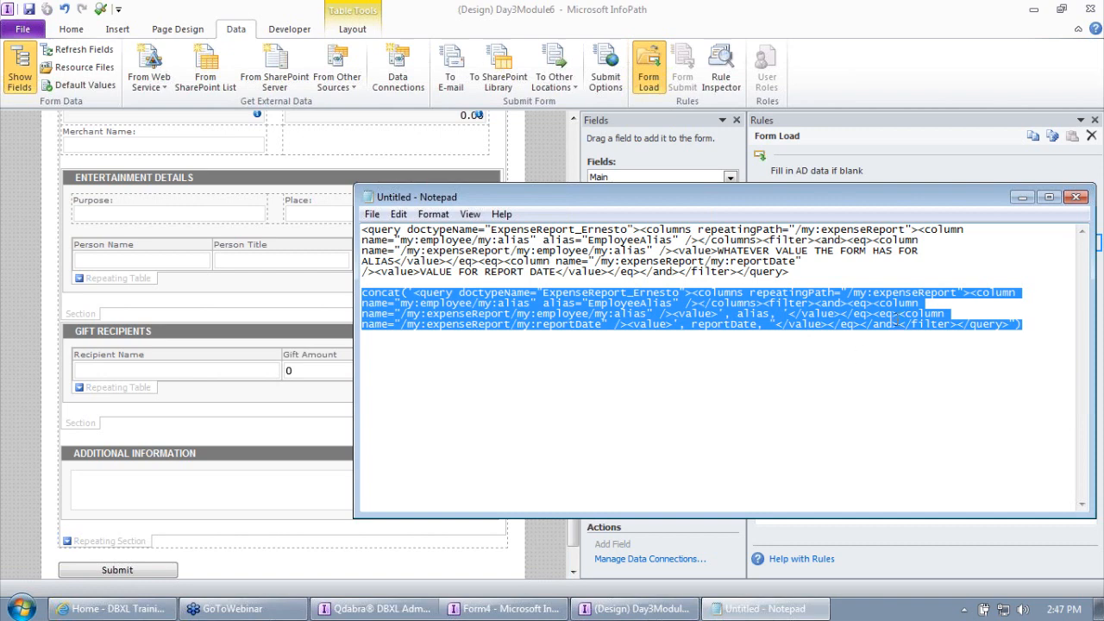
pyautogui.moveTo(844, 212); pyautogui.dragTo(745, 227)
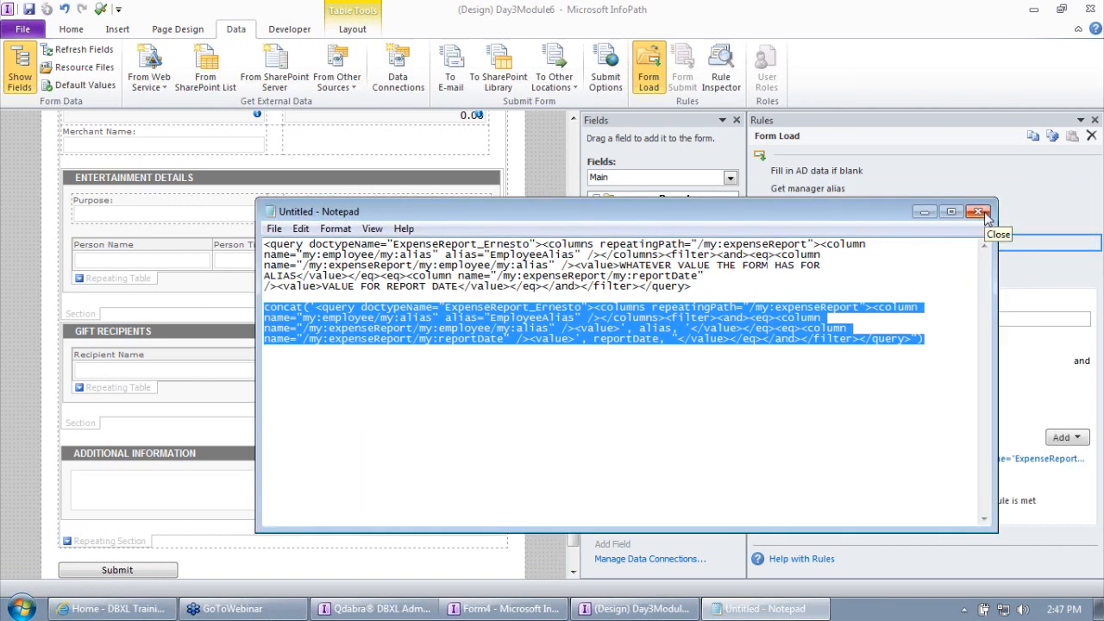
pyautogui.moveTo(317, 307); pyautogui.dragTo(264, 307)
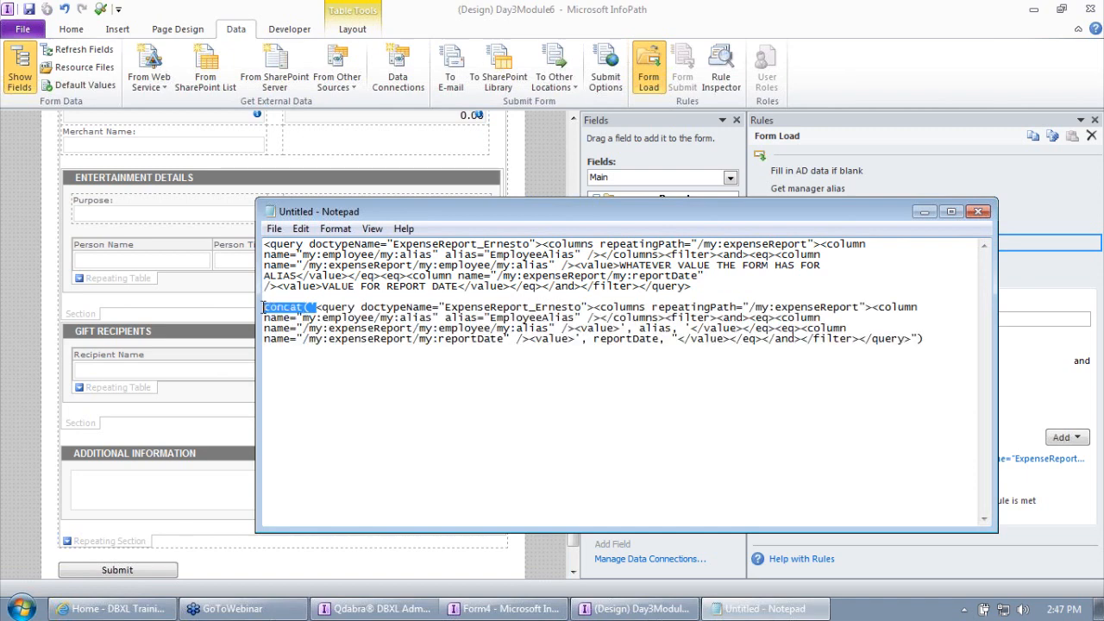
pyautogui.click(626, 330)
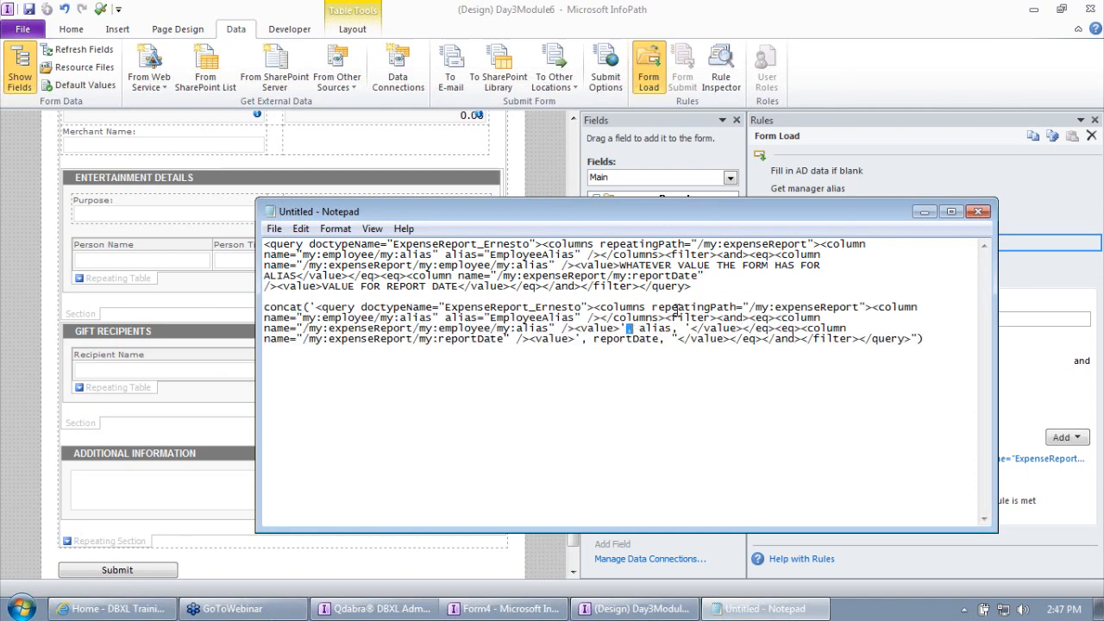
pyautogui.click(977, 212)
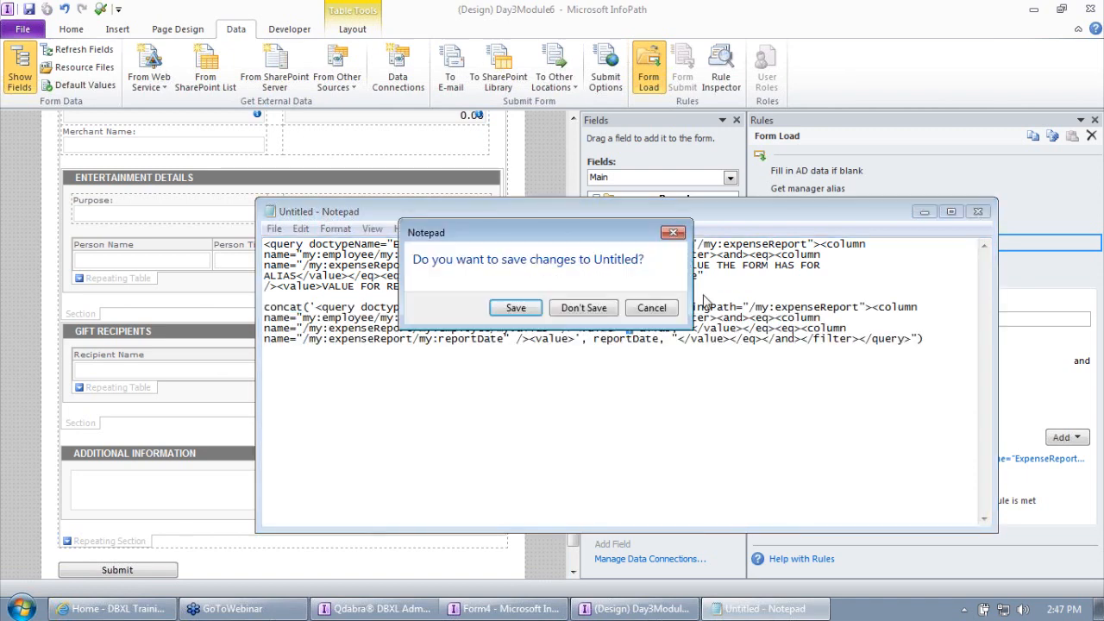
pyautogui.click(585, 309)
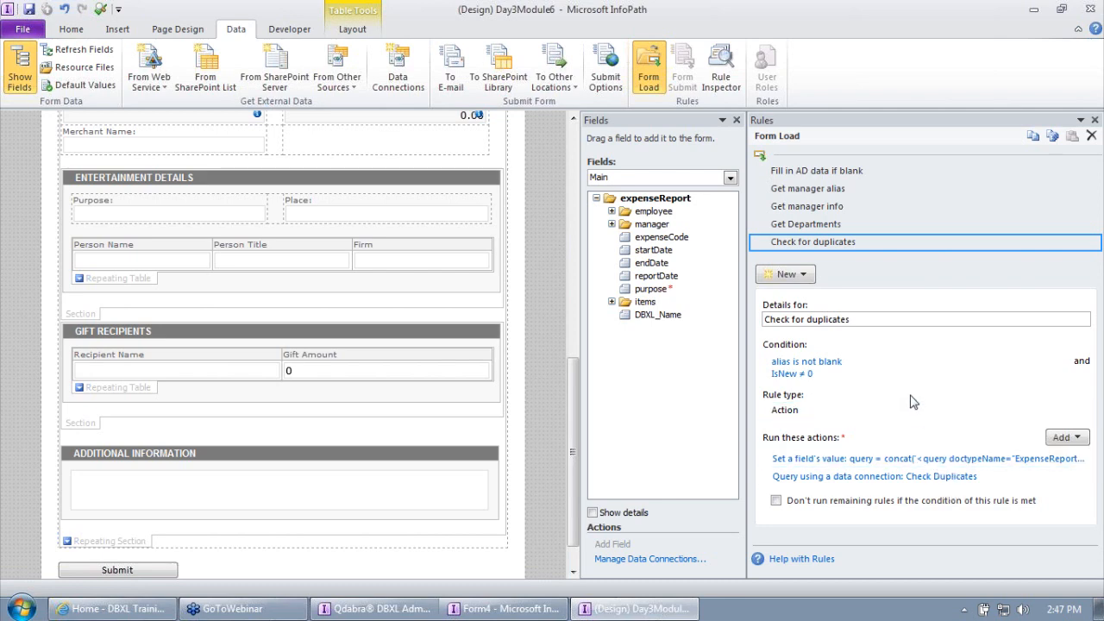
# Step: Add a new form load action rule named Set flags
pyautogui.click(786, 273)
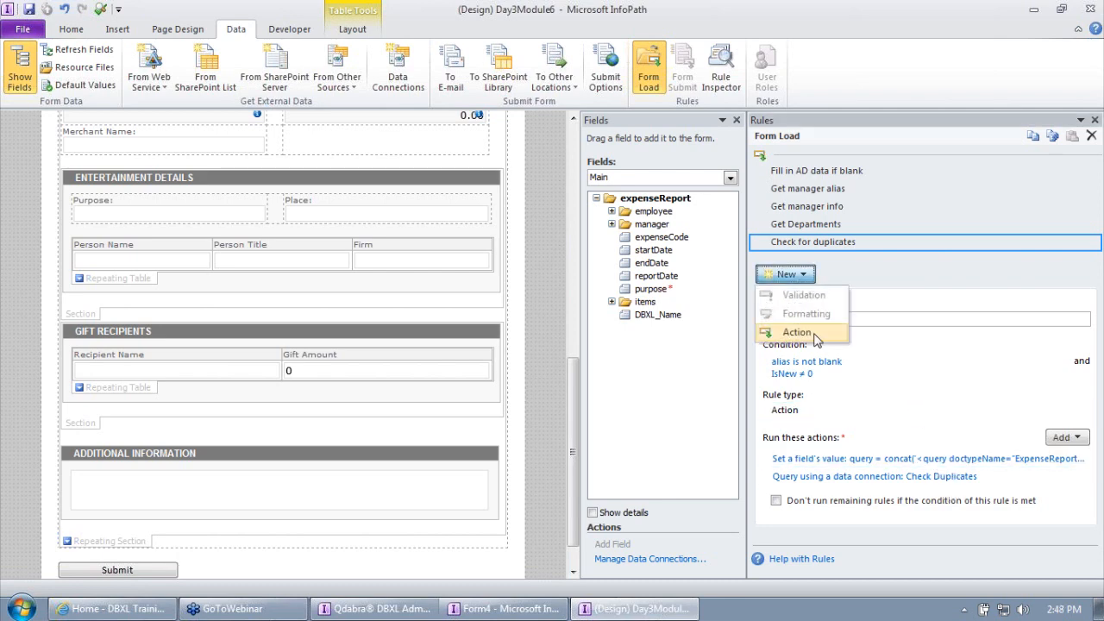
pyautogui.click(802, 326)
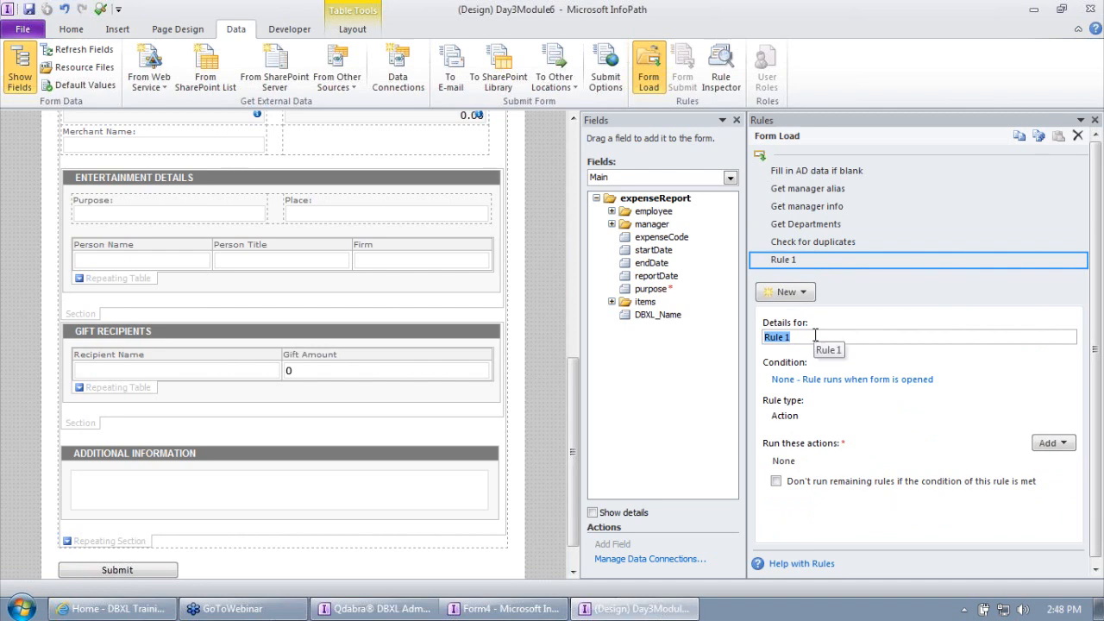
pyautogui.write('Set flag')
pyautogui.press('Tab')
pyautogui.click(835, 338)
pyautogui.write('s')
pyautogui.press('Tab')
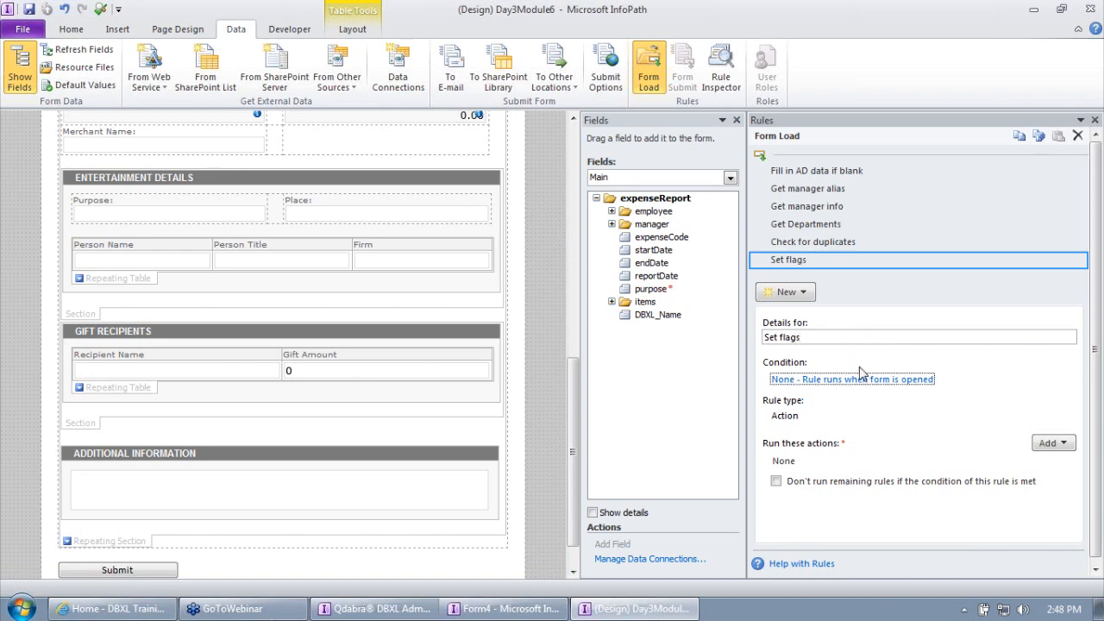
# Step: Show the fields of the FormOptions secondary data source
pyautogui.click(656, 176)
pyautogui.click(642, 213)
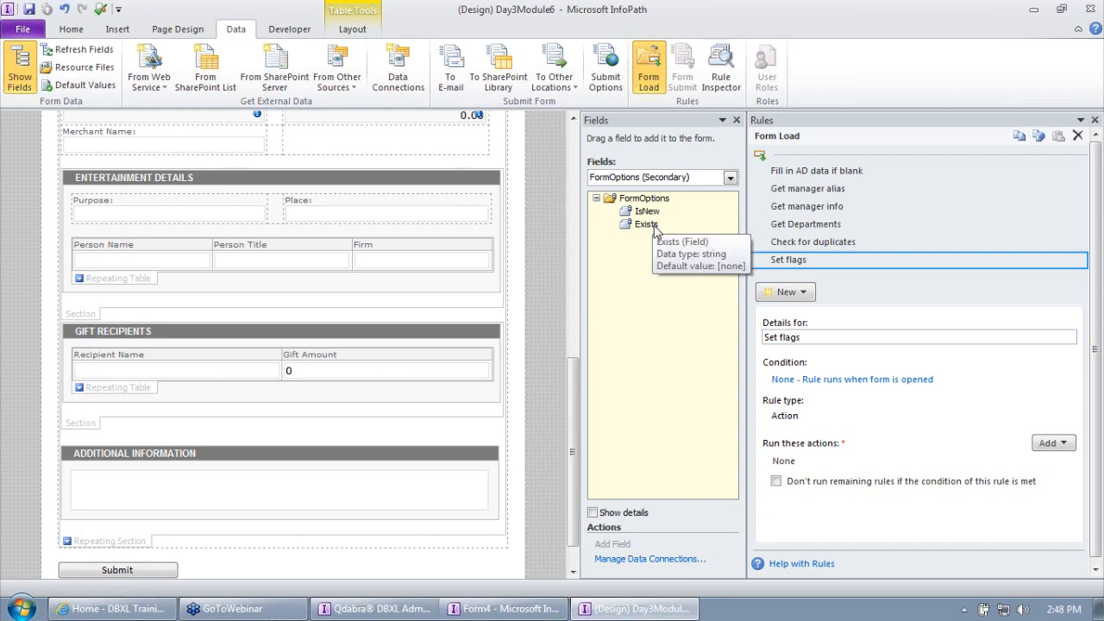
# Step: Examine which Check Duplicates response fields are available for a Set flags condition, including rows under result, and cancel the condition
pyautogui.click(844, 386)
pyautogui.click(434, 303)
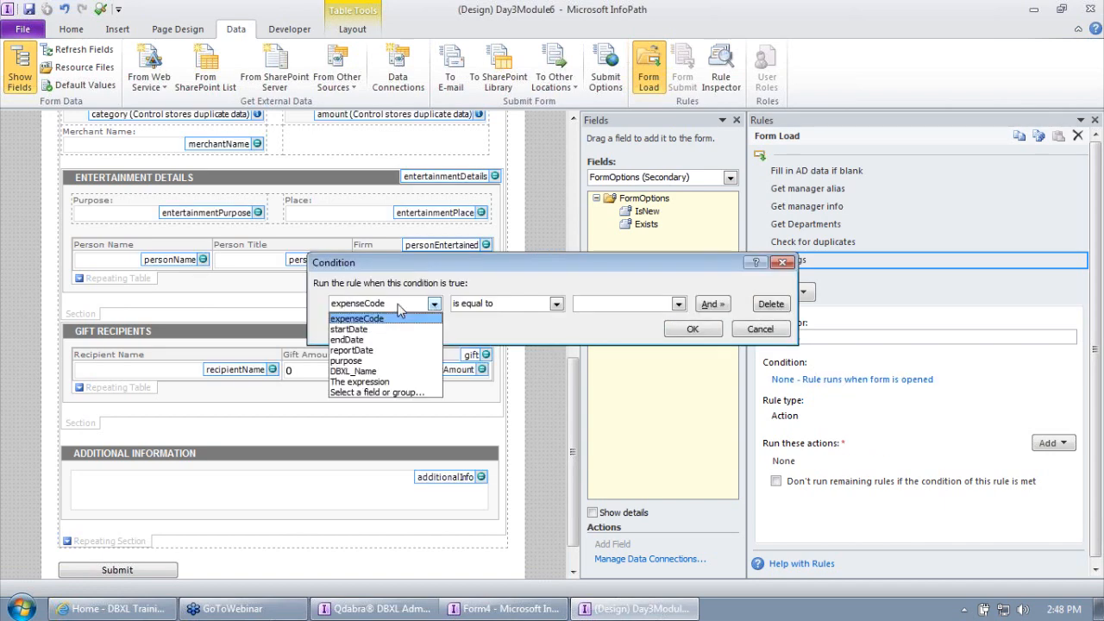
pyautogui.click(382, 394)
pyautogui.click(483, 204)
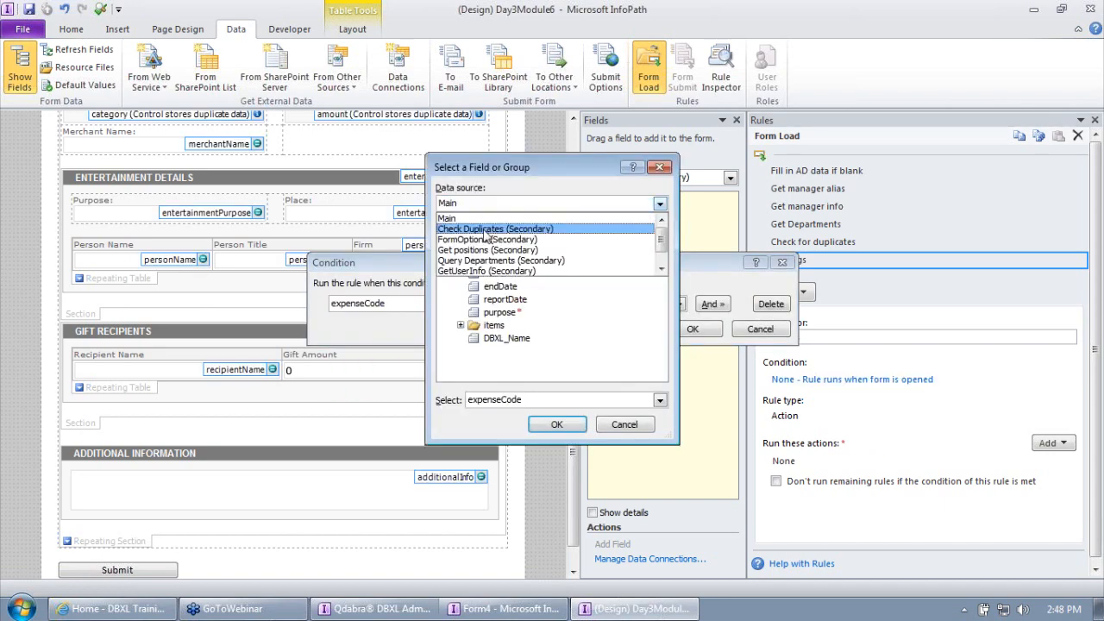
pyautogui.click(485, 225)
pyautogui.click(461, 247)
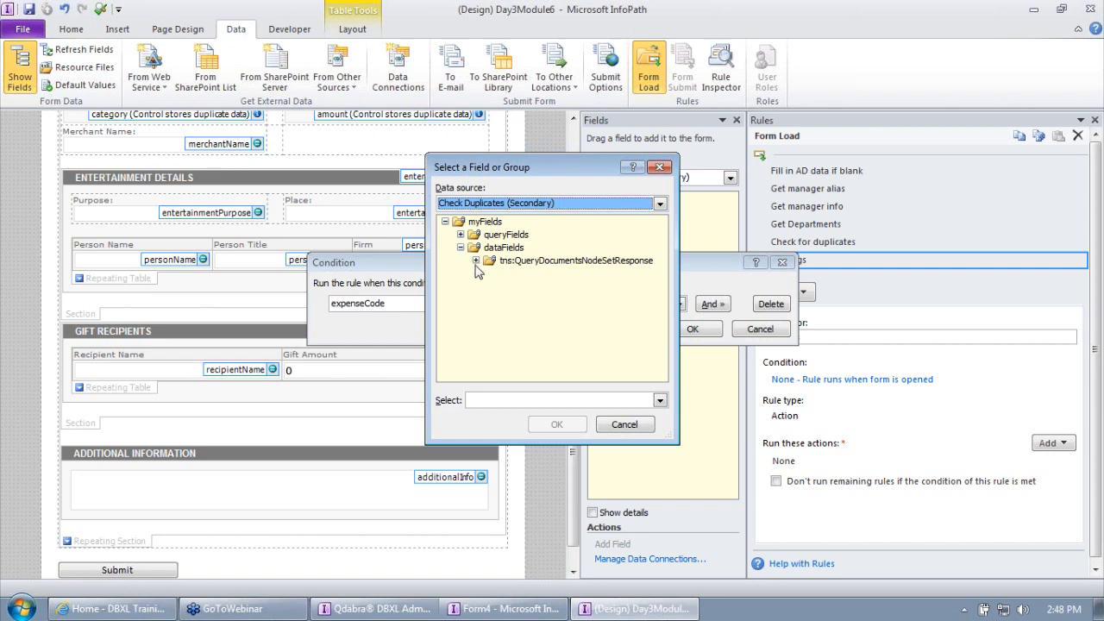
pyautogui.click(475, 261)
pyautogui.click(491, 286)
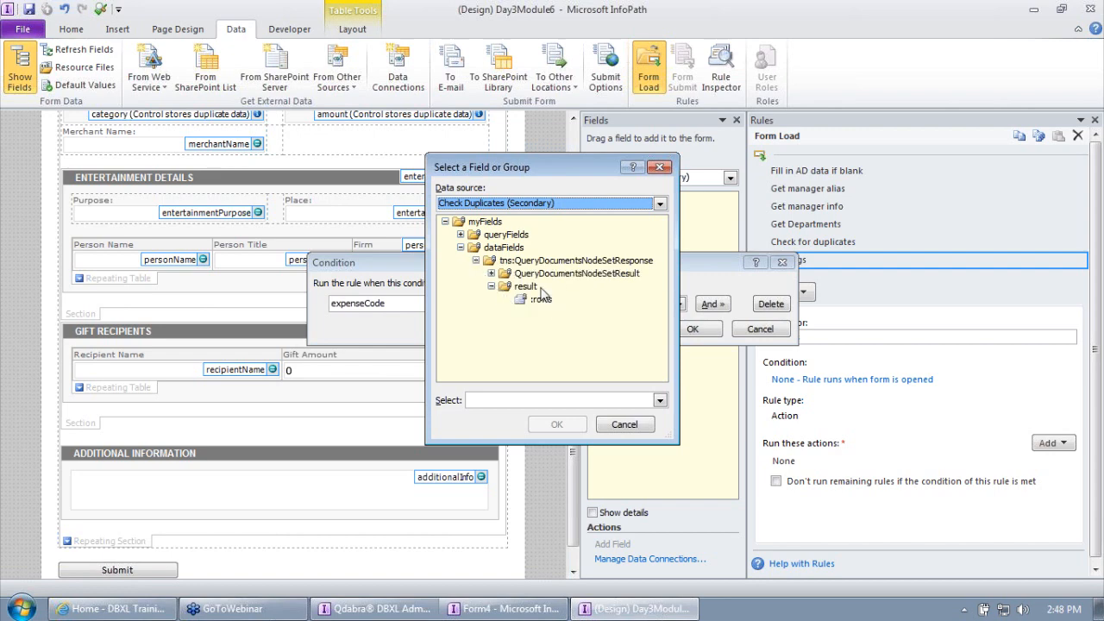
pyautogui.click(491, 274)
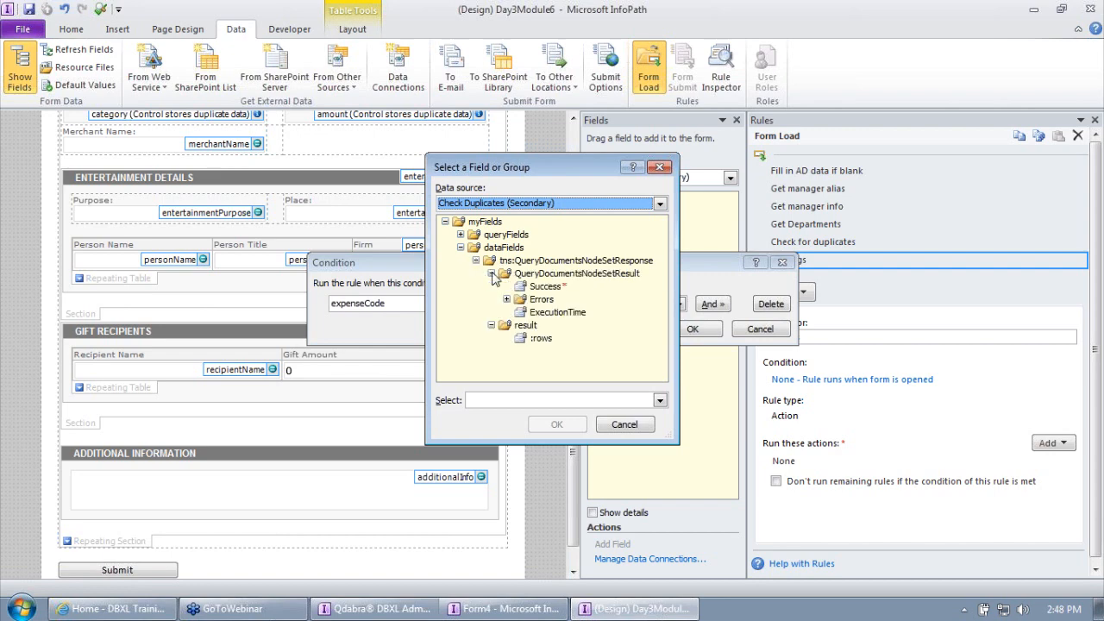
pyautogui.click(543, 338)
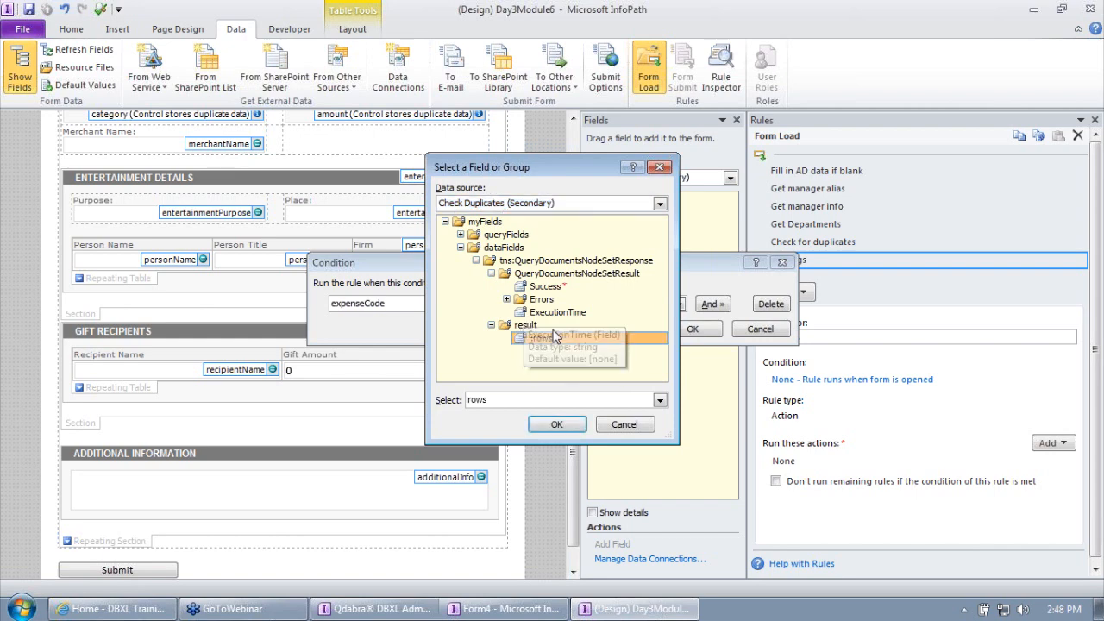
pyautogui.click(624, 425)
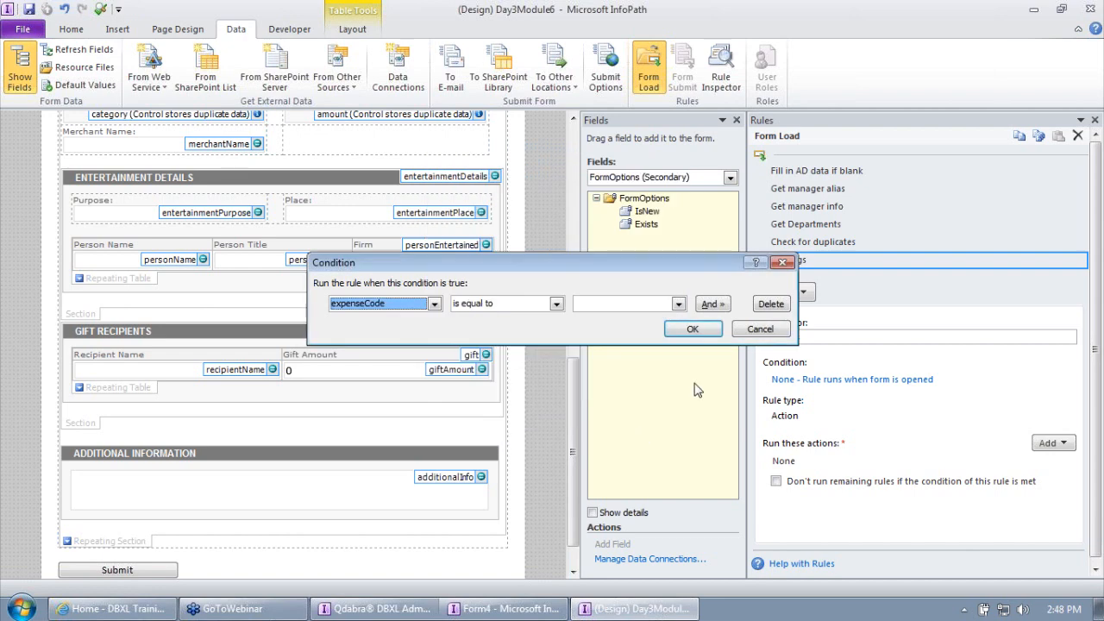
pyautogui.click(761, 331)
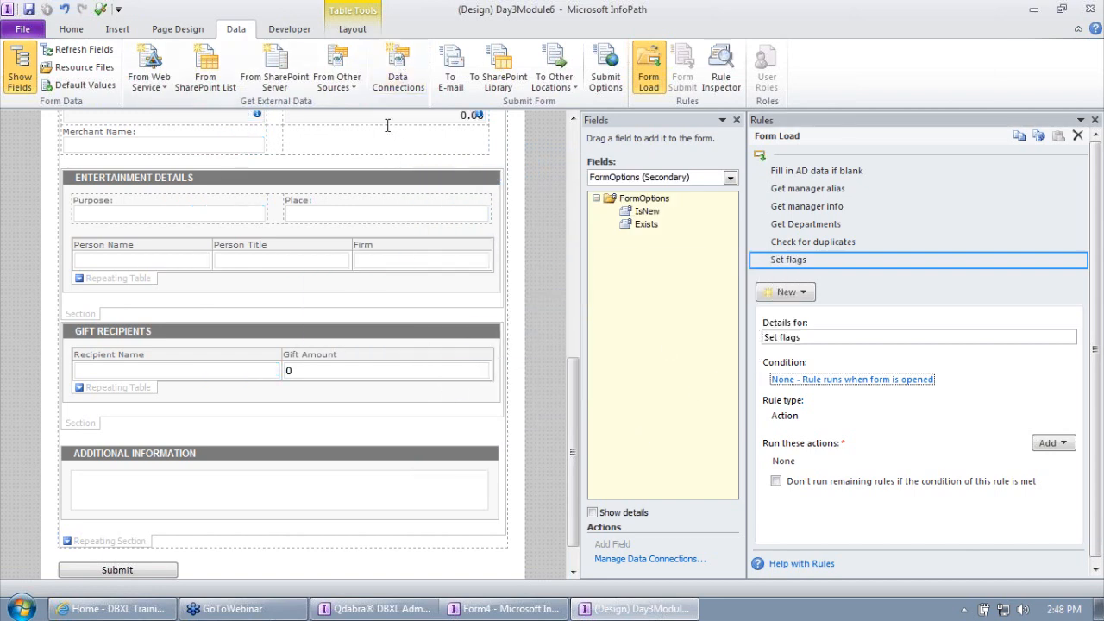
# Step: Switch to the Report Builder form, perform the current alias and report date query, and expand the returned data
pyautogui.click(427, 606)
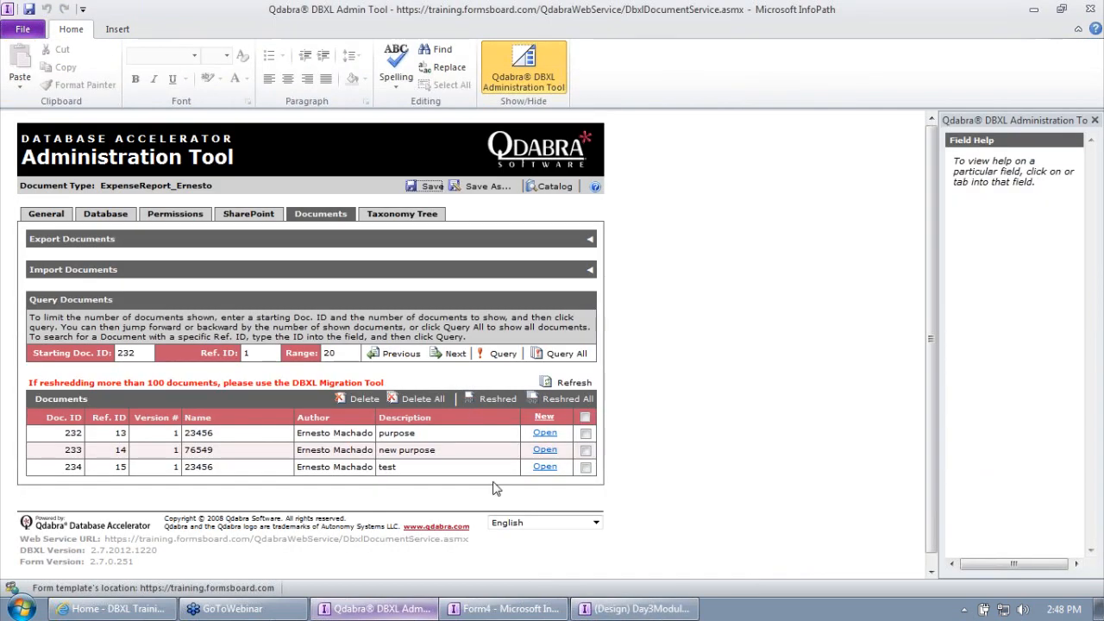
pyautogui.click(520, 610)
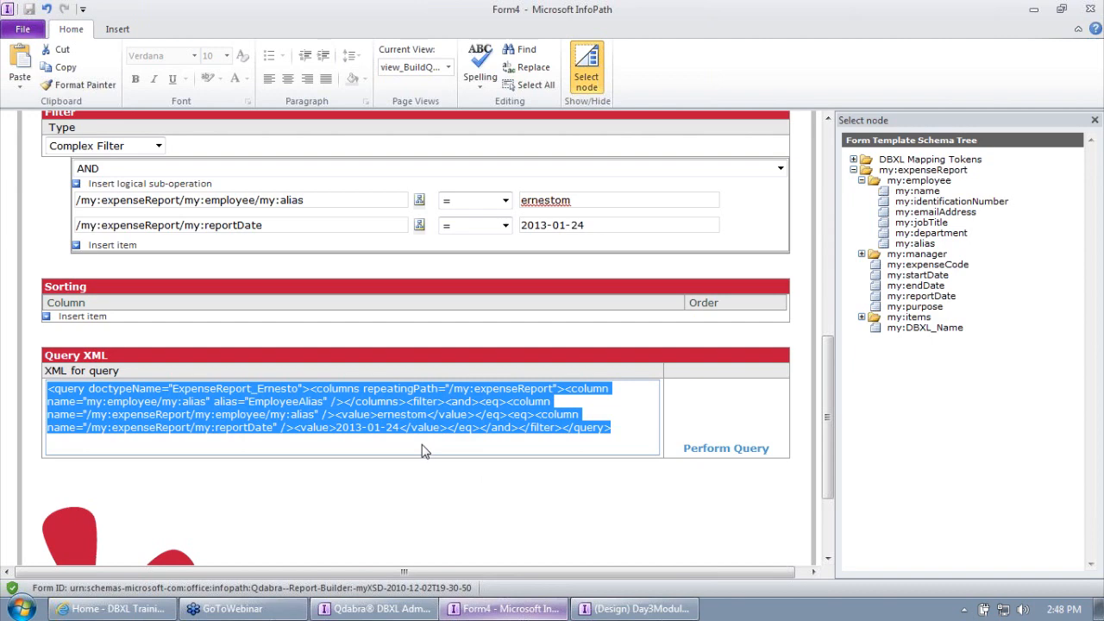
pyautogui.click(383, 610)
pyautogui.click(702, 451)
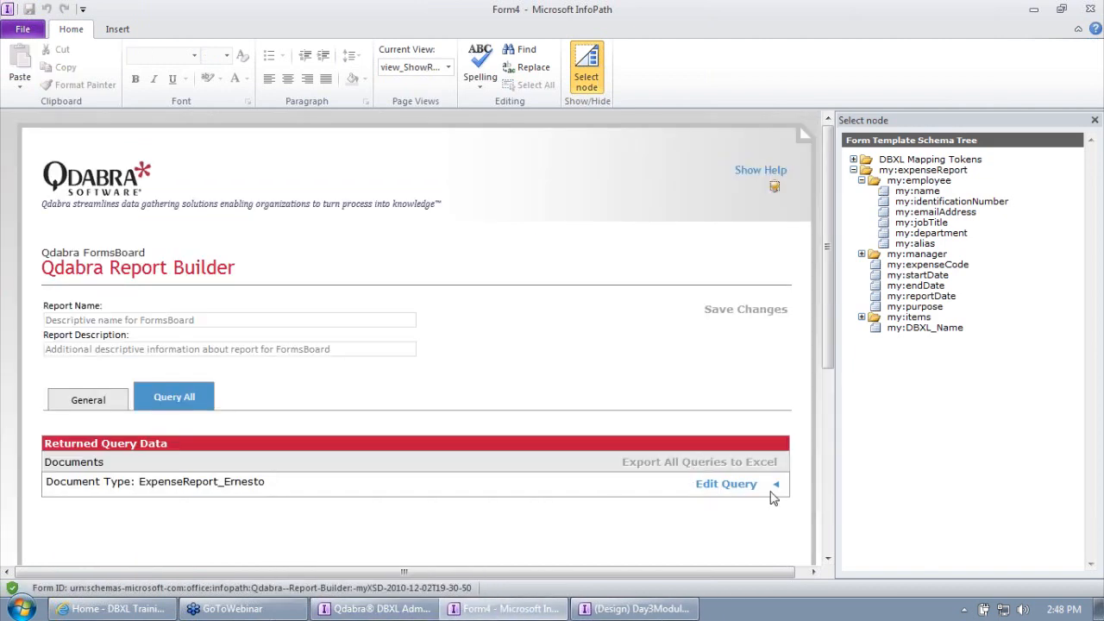
pyautogui.click(776, 485)
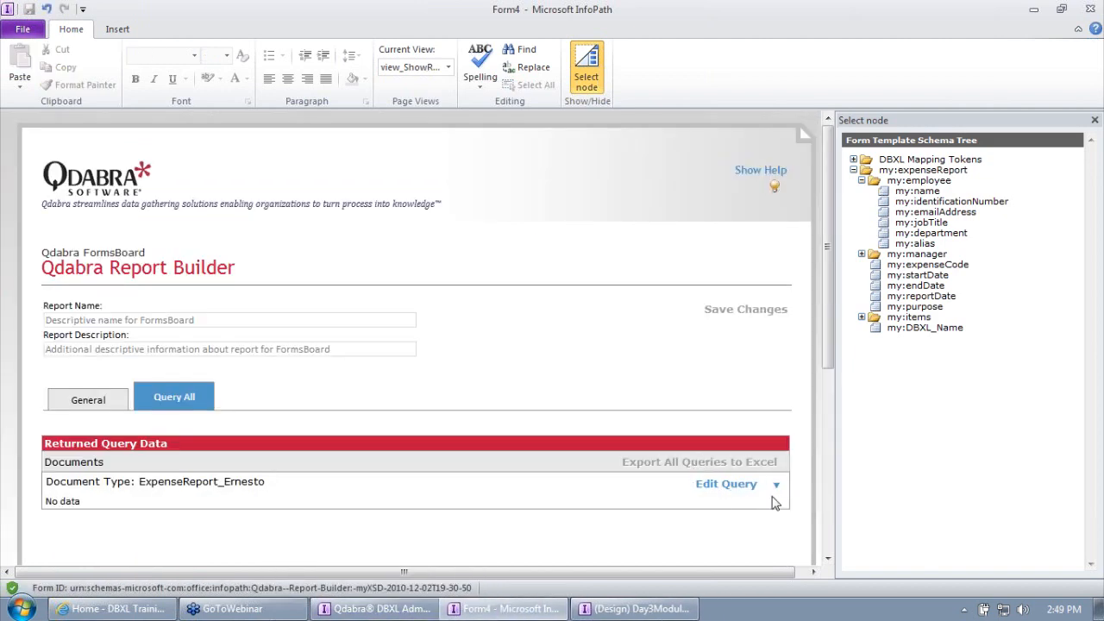
# Step: Edit the query and capitalize the first and last letters of the employee alias filter value
pyautogui.click(729, 488)
pyautogui.scroll(-5, 586, 372)
pyautogui.scroll(-5, 557, 373)
pyautogui.scroll(2, 561, 345)
pyautogui.click(586, 213)
pyautogui.press('BackSpace')
pyautogui.press('Delete')
pyautogui.write('ErnestoM')
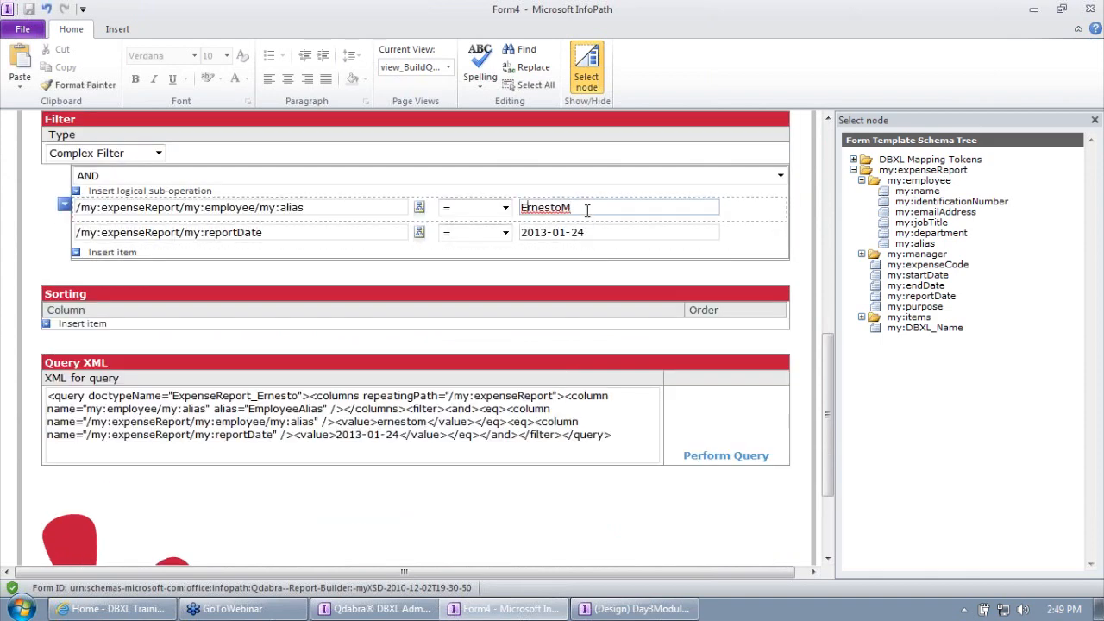
# Step: Perform the corrected query, expand the returned data and review the document IDs and EmployeeAlias values
pyautogui.click(729, 456)
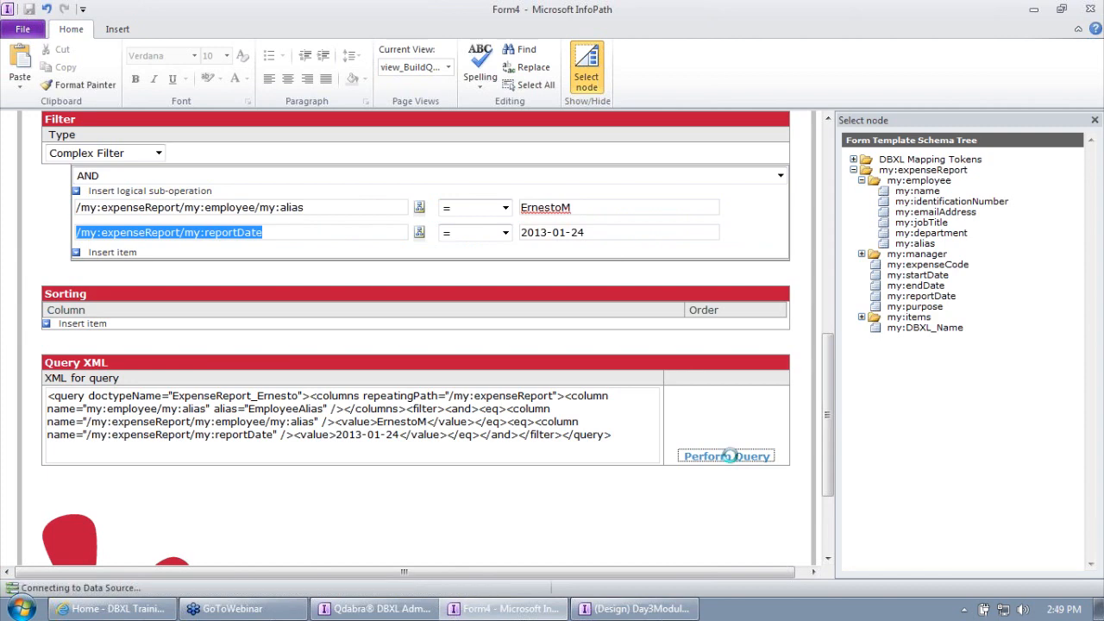
pyautogui.click(774, 484)
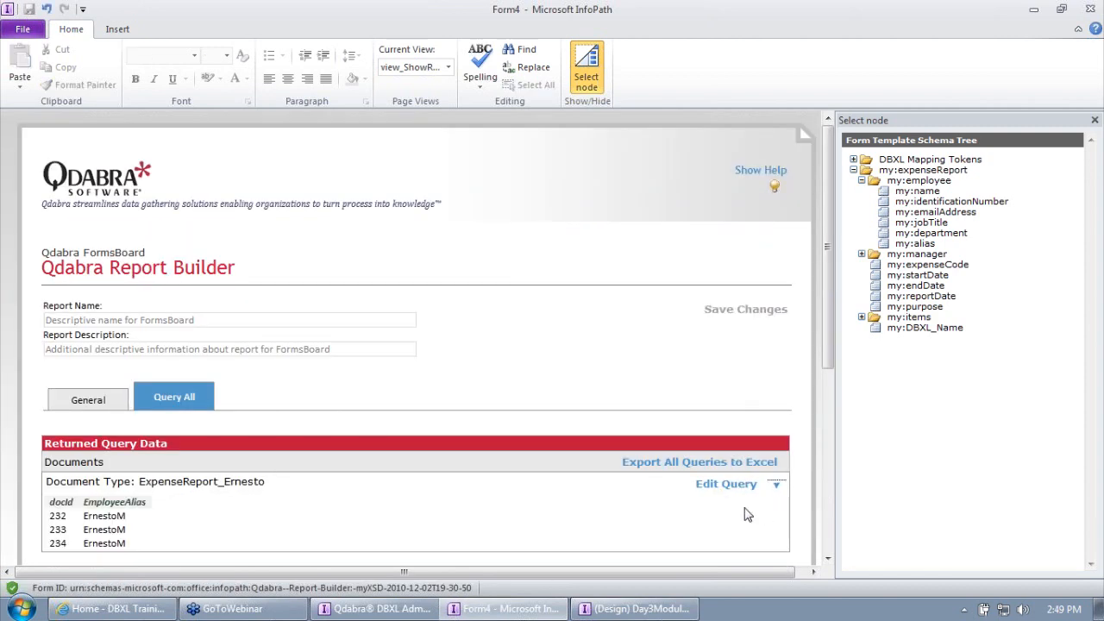
pyautogui.scroll(-3, 276, 446)
pyautogui.click(98, 339)
pyautogui.doubleClick(110, 340)
pyautogui.doubleClick(110, 355)
# Step: Reopen the expense report query for editing and copy its complete generated query XML
pyautogui.click(108, 215)
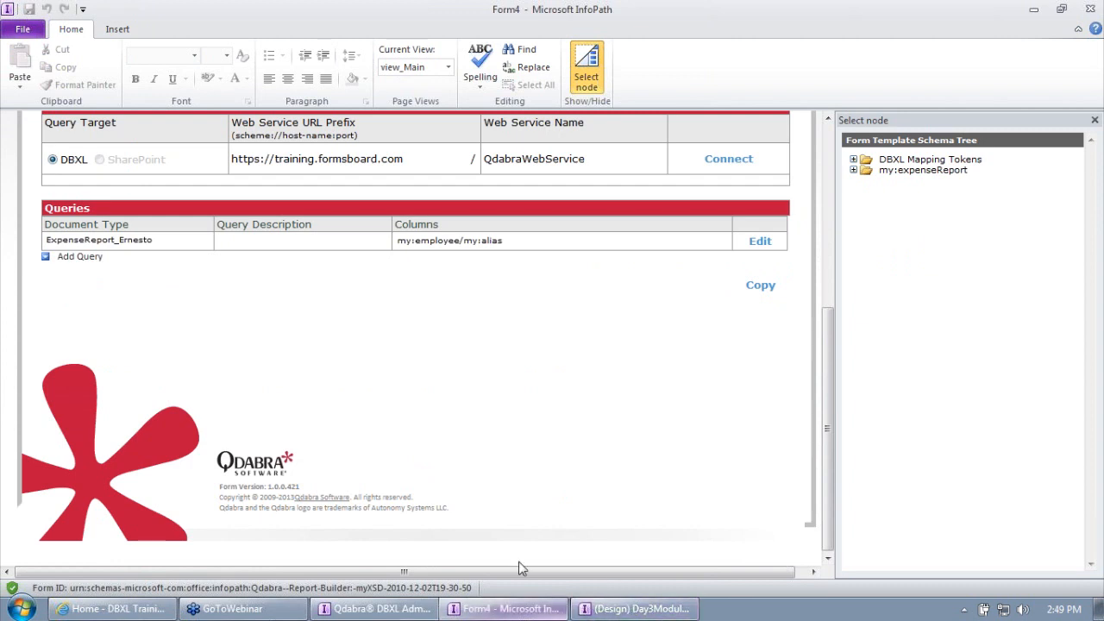
pyautogui.click(760, 242)
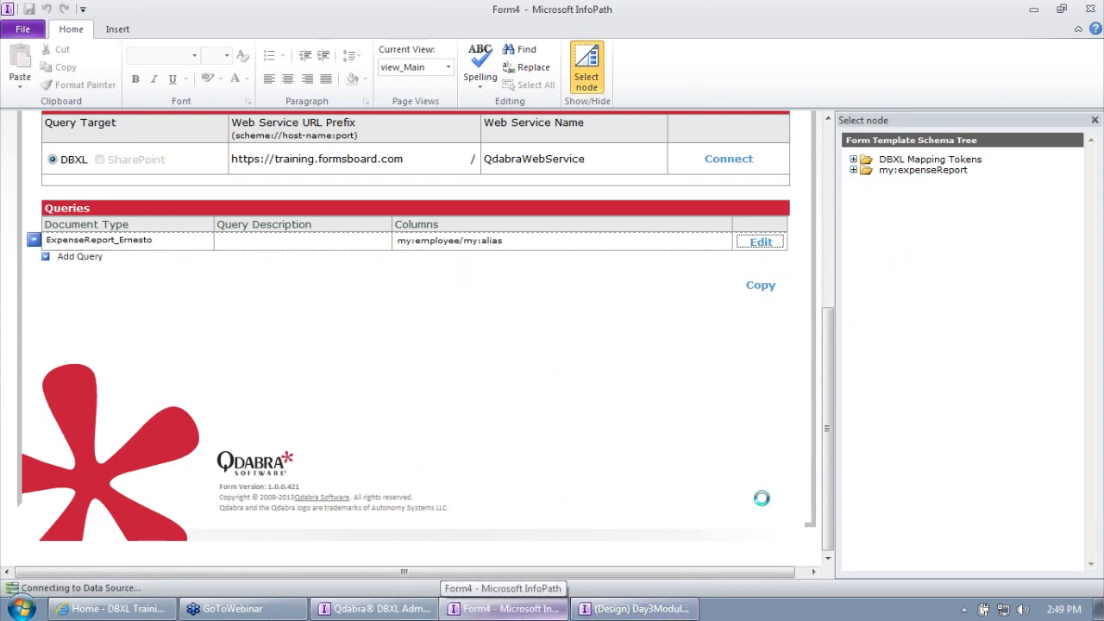
pyautogui.scroll(-5, 387, 409)
pyautogui.scroll(-1, 387, 433)
pyautogui.click(387, 483)
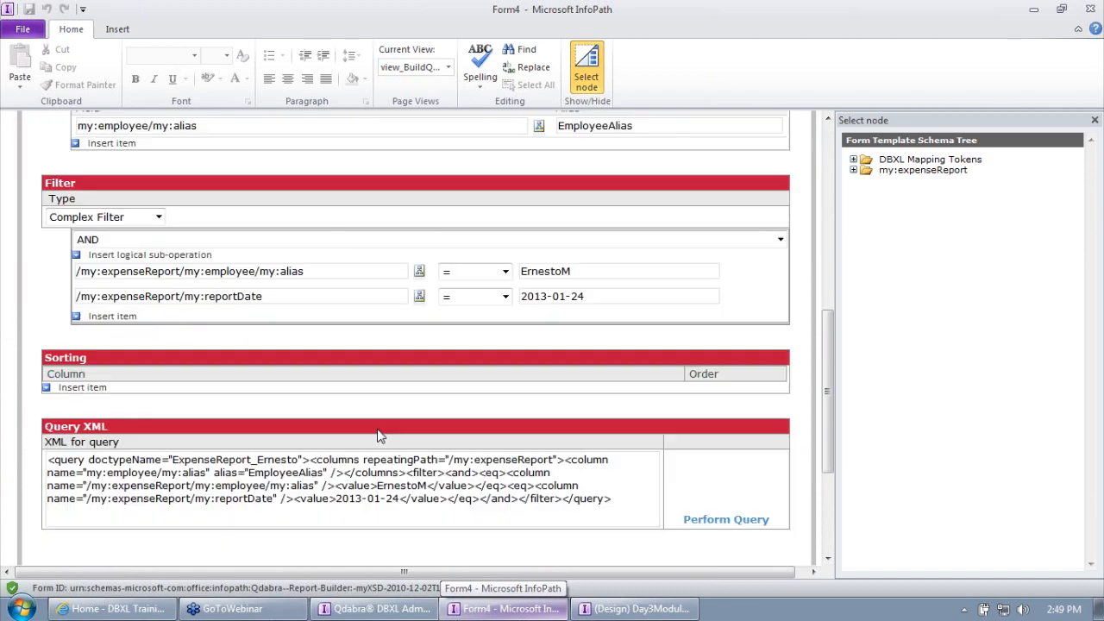
pyautogui.hotkey('ctrl', 'a')
pyautogui.hotkey('ctrl', 'c')
# Step: Switch to the Day3Module6 template, modify the Check Duplicates data connection, and set the query parameter's sample value to the copied XML
pyautogui.click(646, 608)
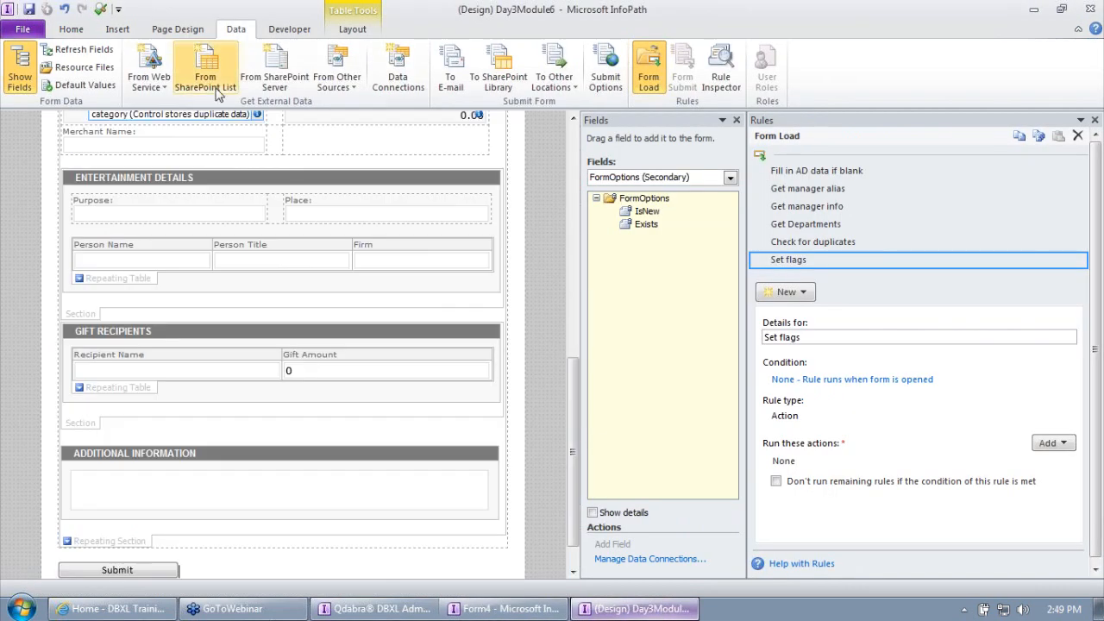
pyautogui.click(402, 80)
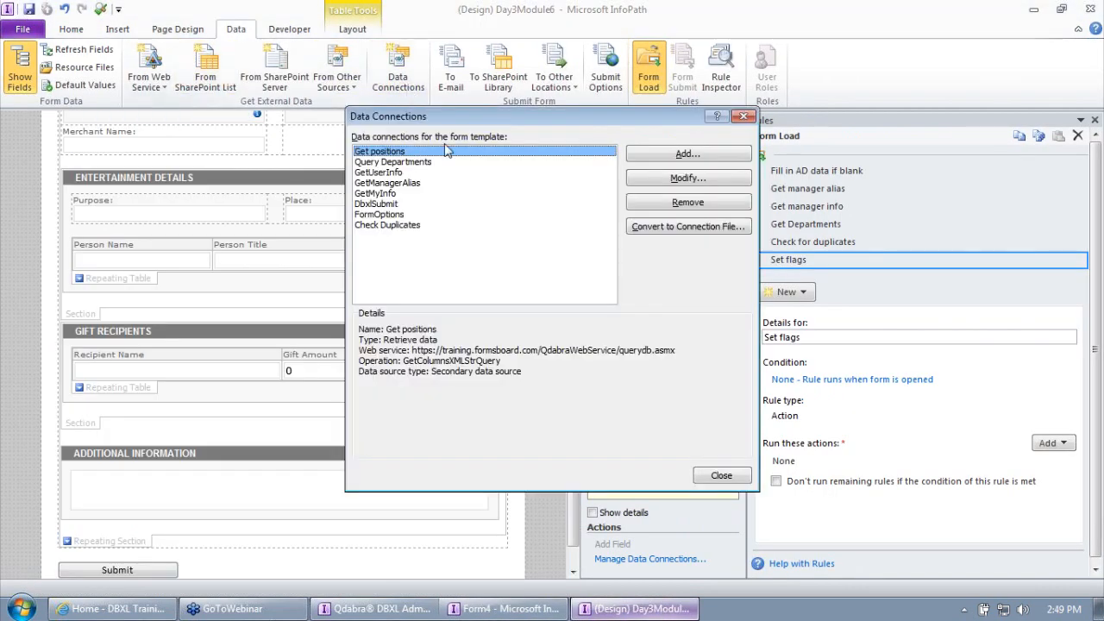
pyautogui.click(416, 225)
pyautogui.click(665, 179)
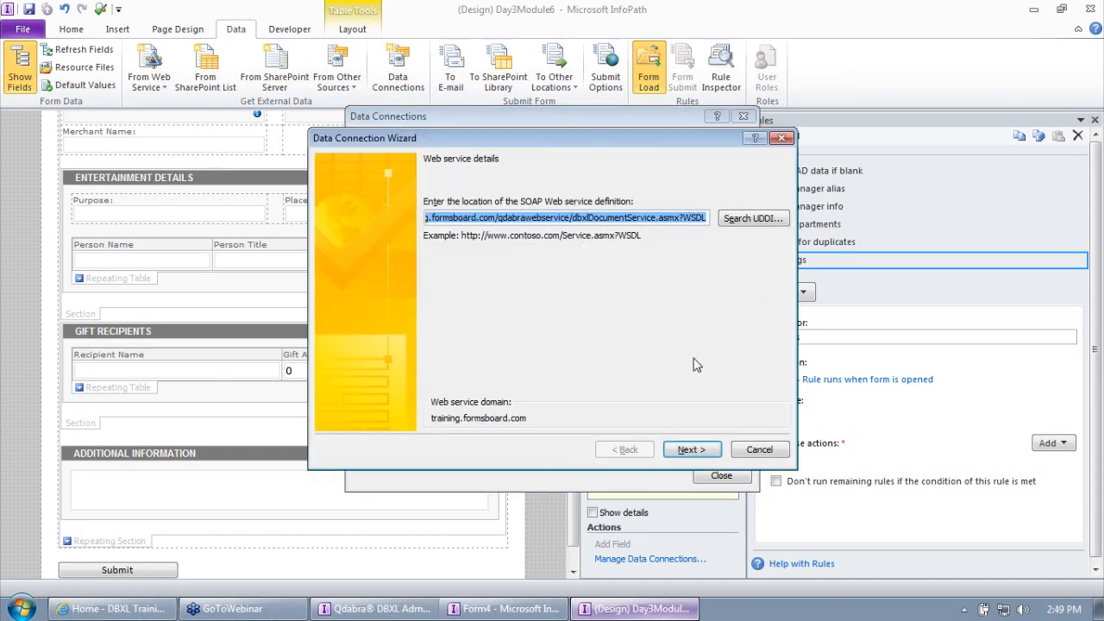
pyautogui.click(695, 450)
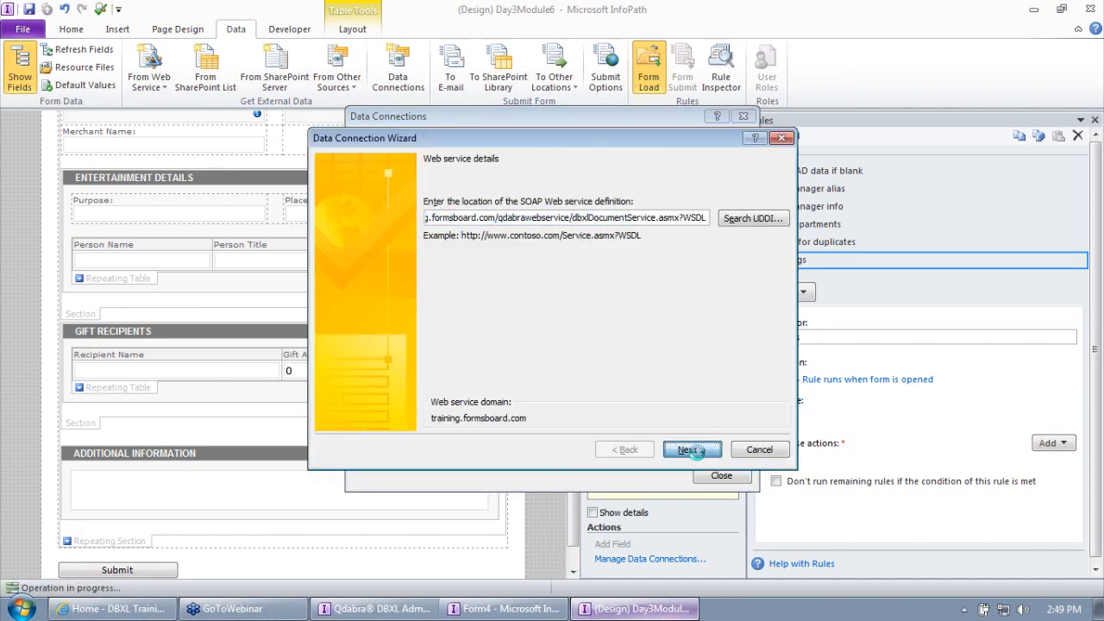
pyautogui.click(693, 450)
pyautogui.doubleClick(639, 233)
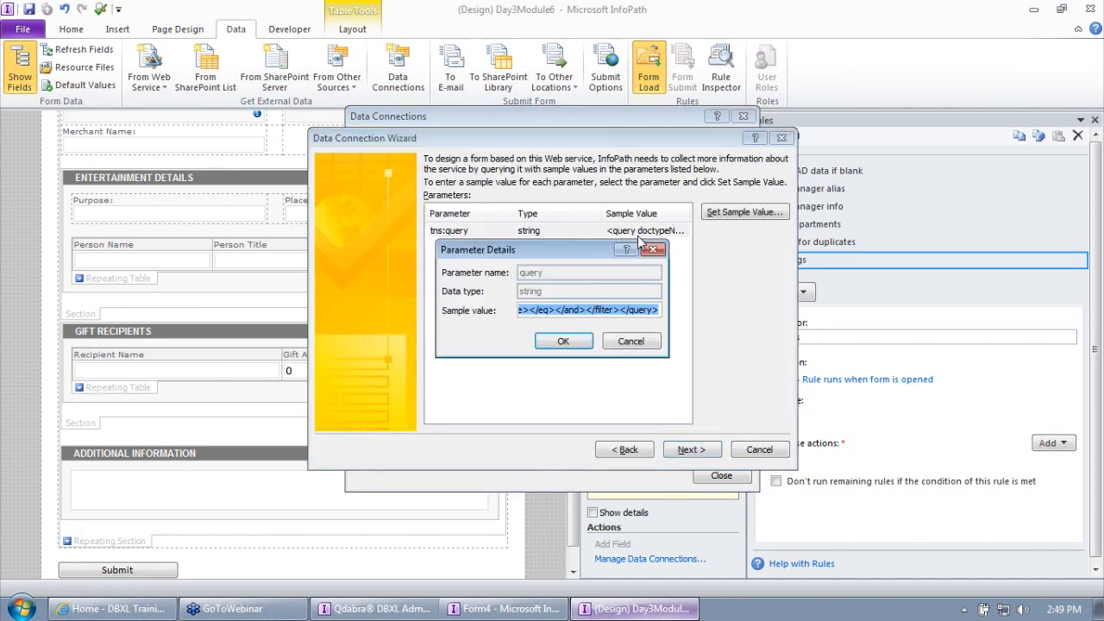
pyautogui.click(584, 342)
pyautogui.click(685, 450)
# Step: Supply the copied query XML as the second sample value, and finish the Check Duplicates connection without storing a data copy
pyautogui.doubleClick(630, 231)
pyautogui.click(572, 342)
pyautogui.click(692, 452)
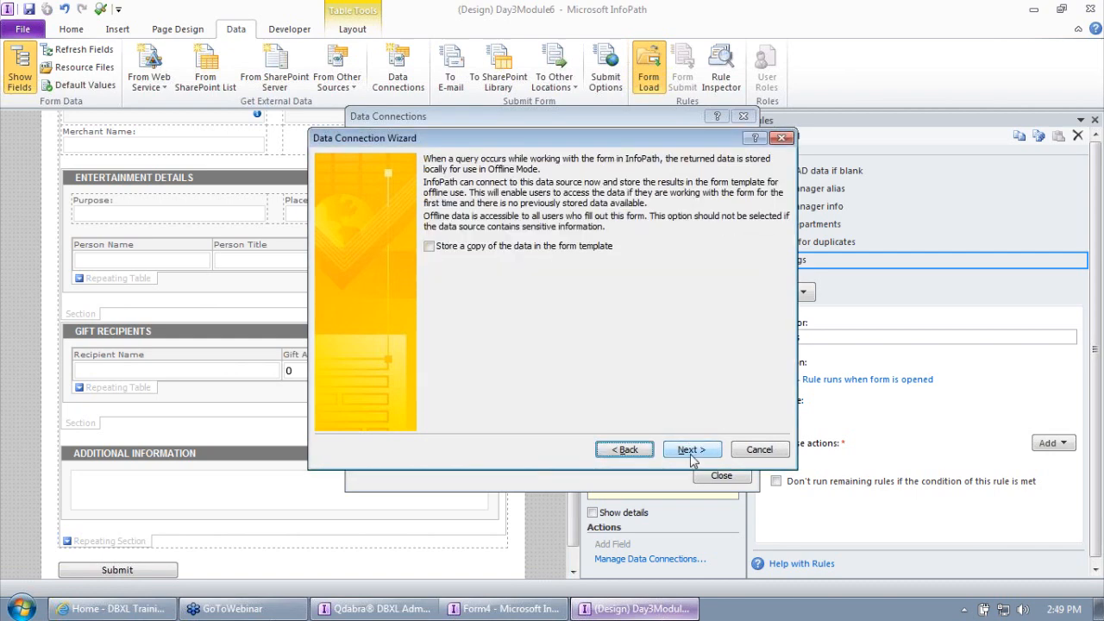
pyautogui.click(692, 450)
pyautogui.click(692, 449)
pyautogui.click(721, 476)
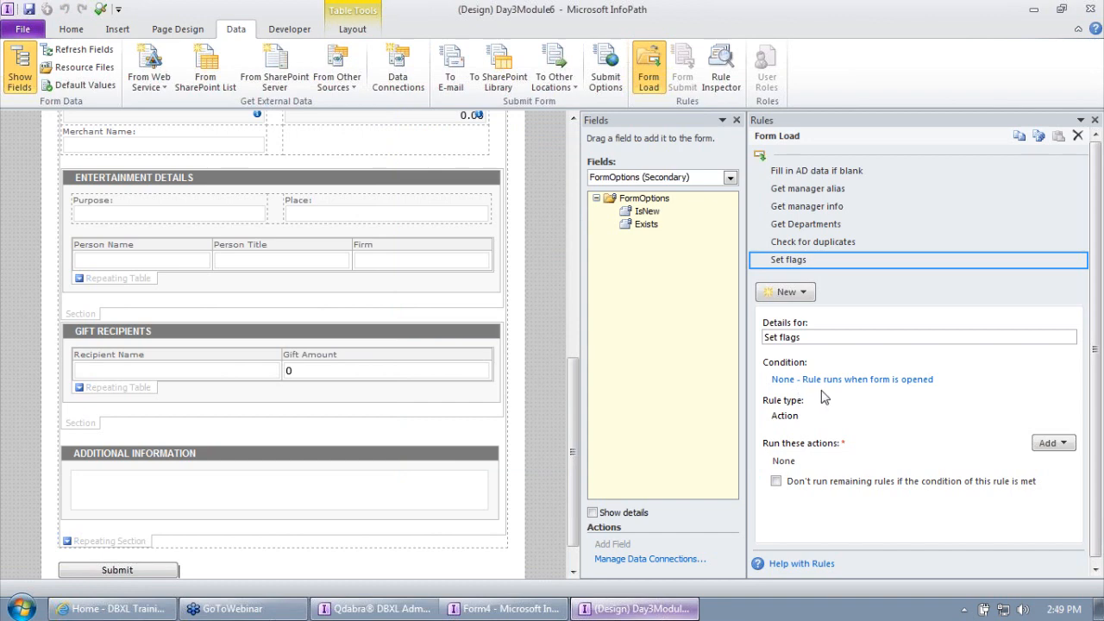
# Step: Examine the Check Duplicates data fields, expanding the query response down to the fields inside the result row
pyautogui.click(640, 178)
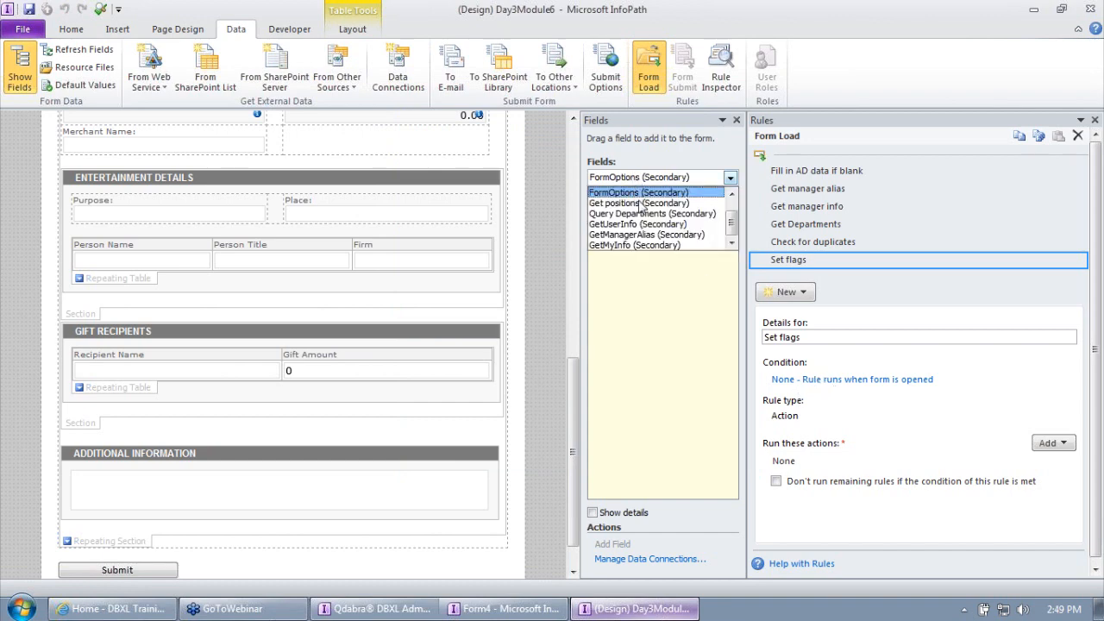
pyautogui.click(641, 206)
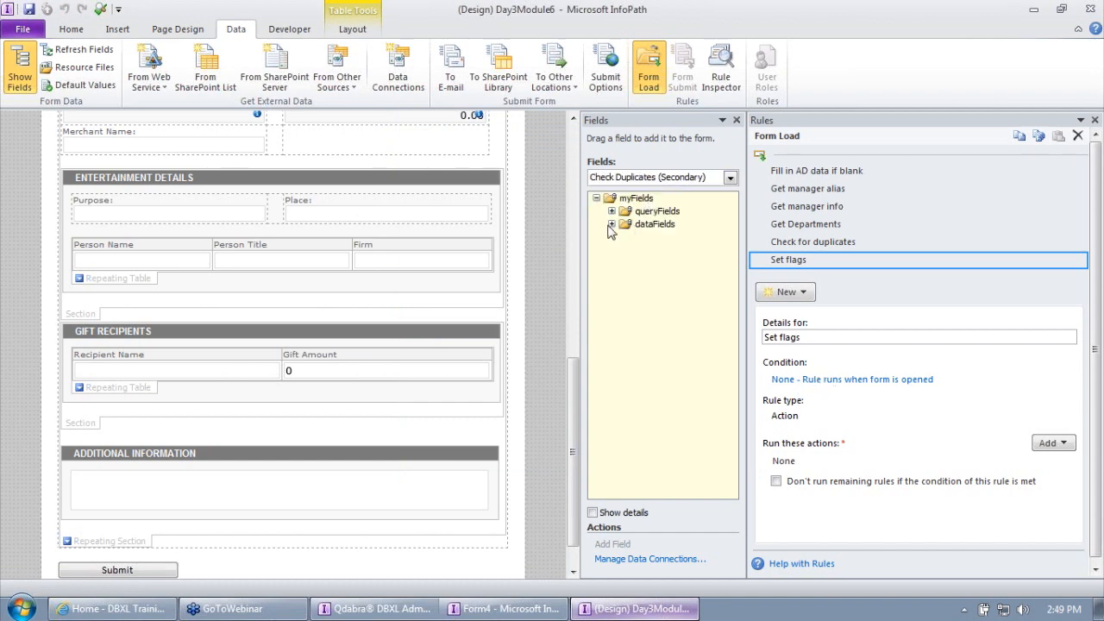
pyautogui.click(611, 224)
pyautogui.click(628, 236)
pyautogui.click(643, 262)
pyautogui.click(658, 275)
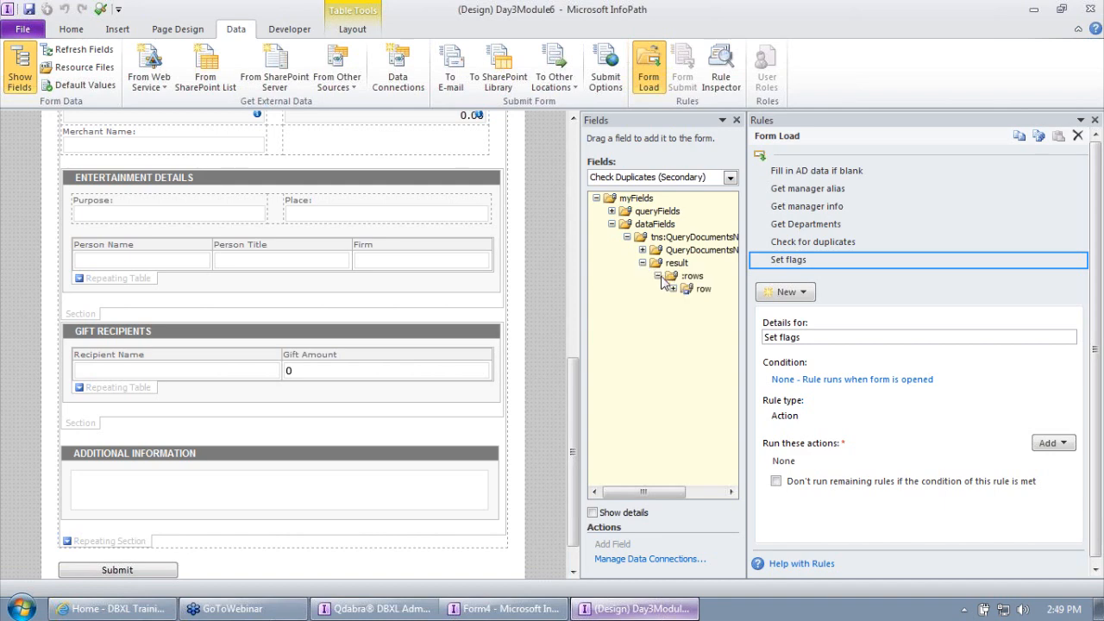
pyautogui.click(673, 289)
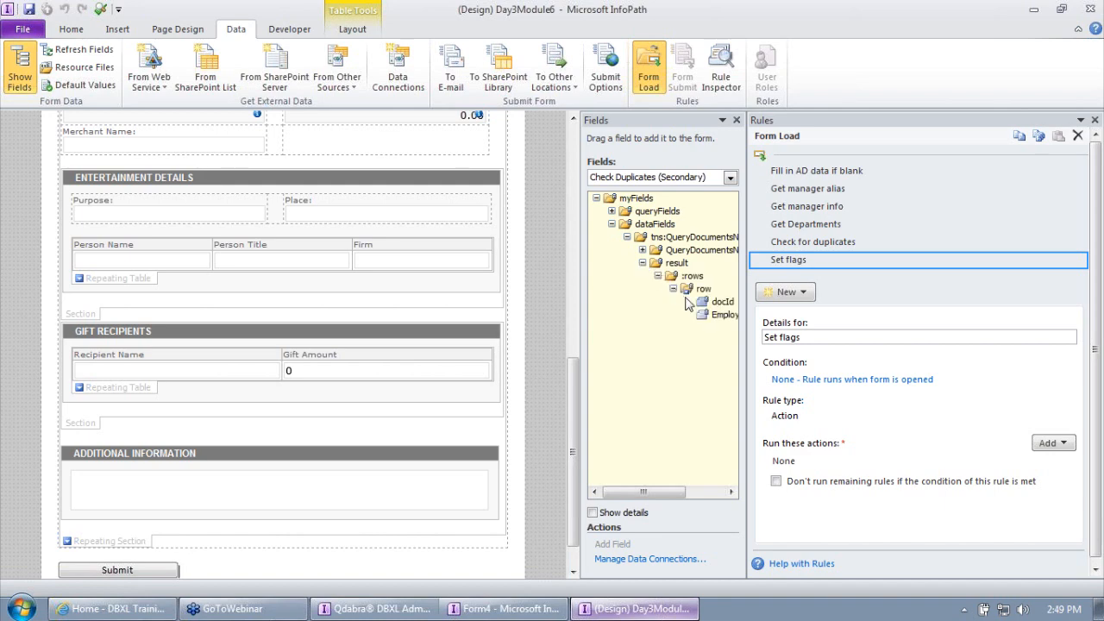
# Step: Start a condition for the Set flags rule on the docId field in the Check Duplicates result row
pyautogui.click(811, 380)
pyautogui.click(407, 303)
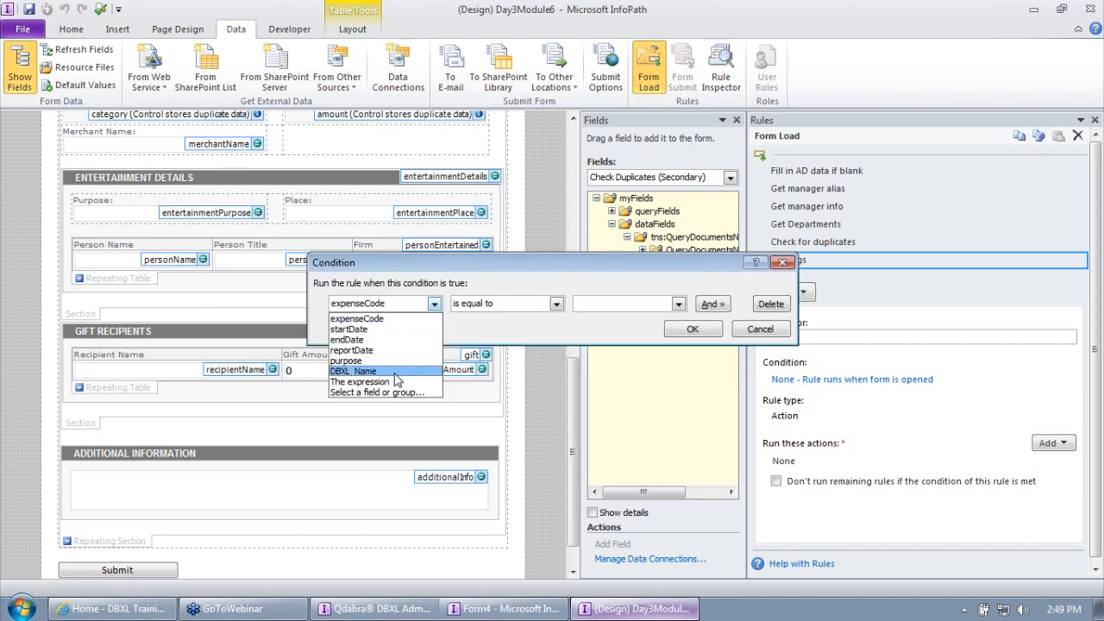
pyautogui.click(377, 391)
pyautogui.click(544, 204)
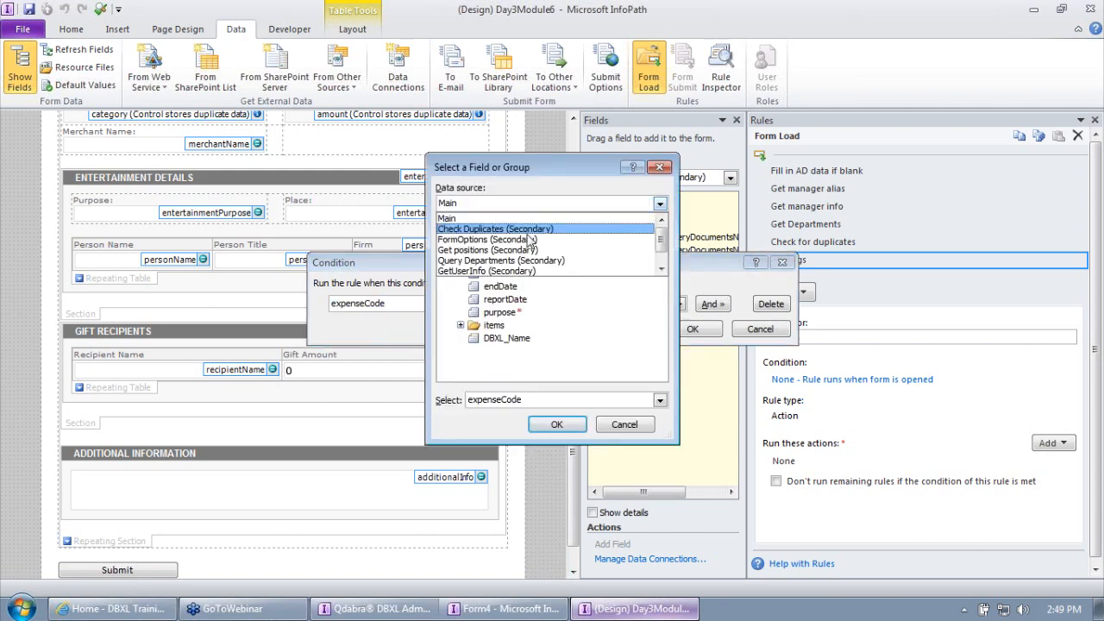
pyautogui.click(527, 230)
pyautogui.click(461, 248)
pyautogui.click(476, 260)
pyautogui.click(491, 286)
pyautogui.click(506, 299)
pyautogui.click(521, 313)
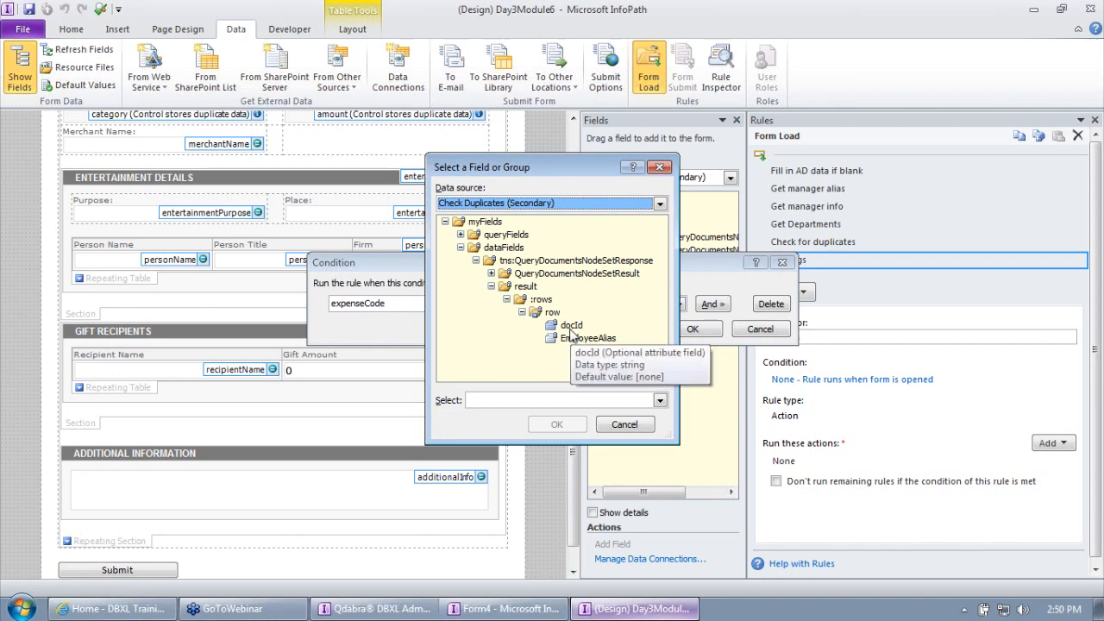
pyautogui.click(570, 327)
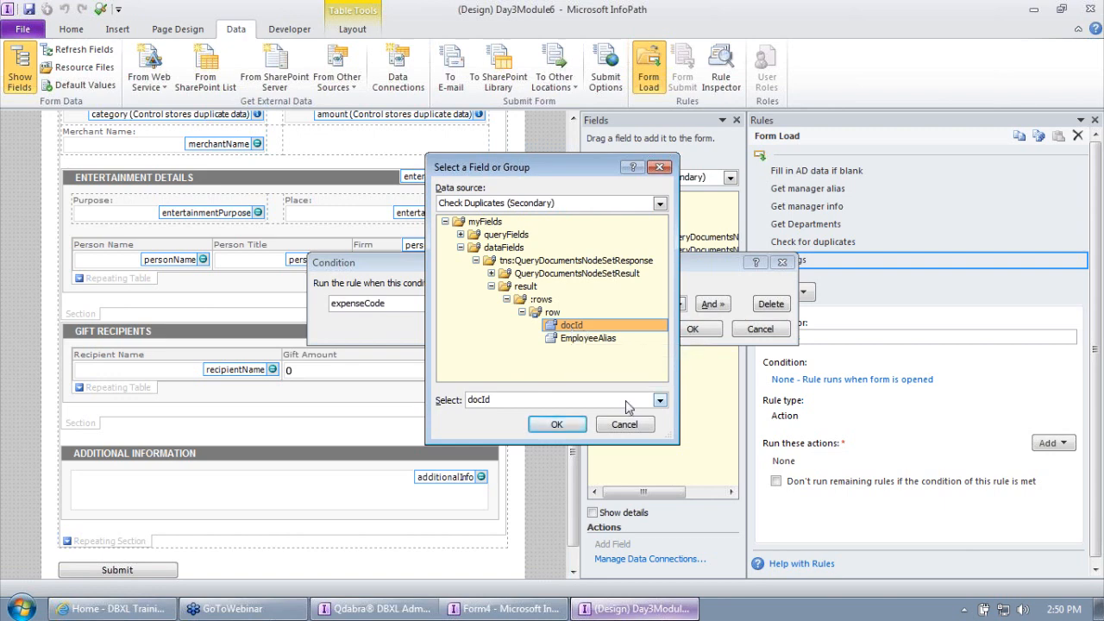
pyautogui.click(558, 424)
# Step: Set the docId condition's operator to "is not blank" and confirm the condition
pyautogui.click(556, 304)
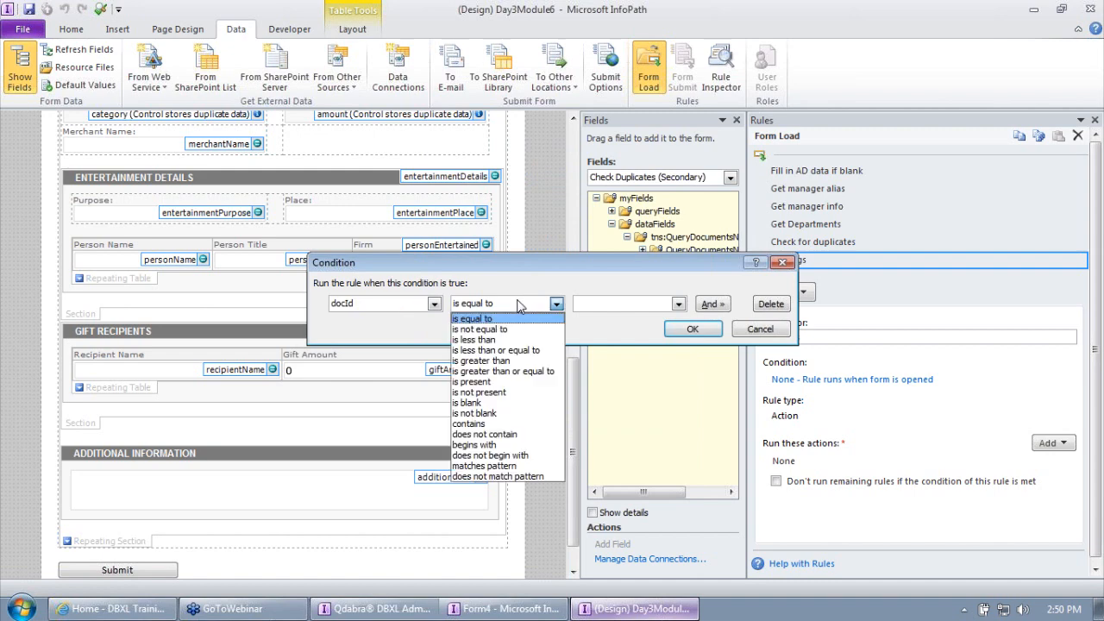
pyautogui.click(518, 413)
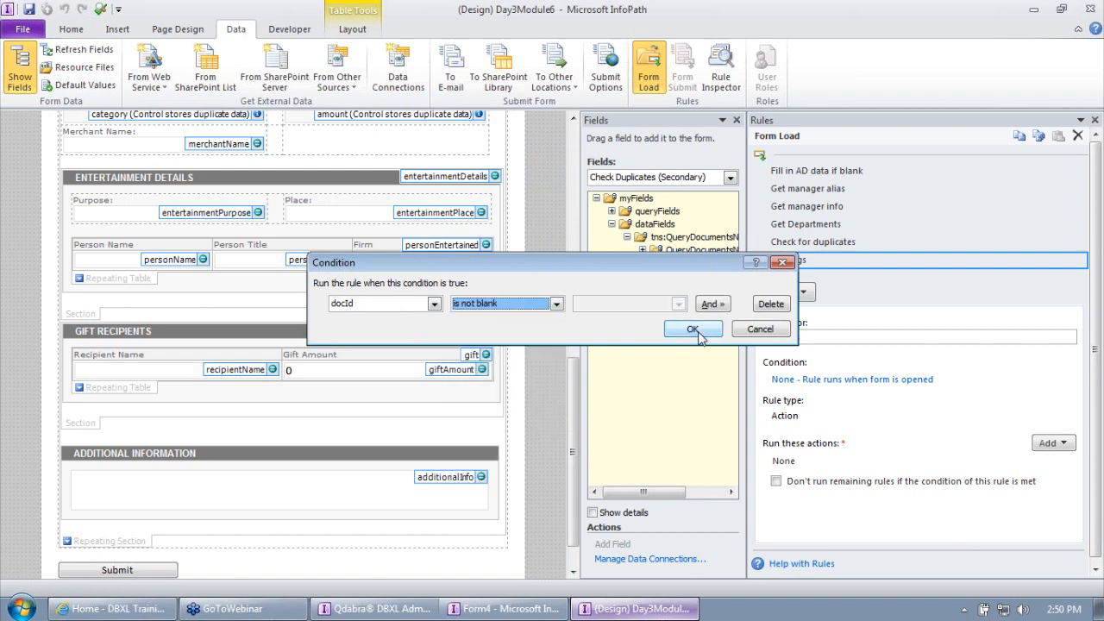
pyautogui.click(693, 329)
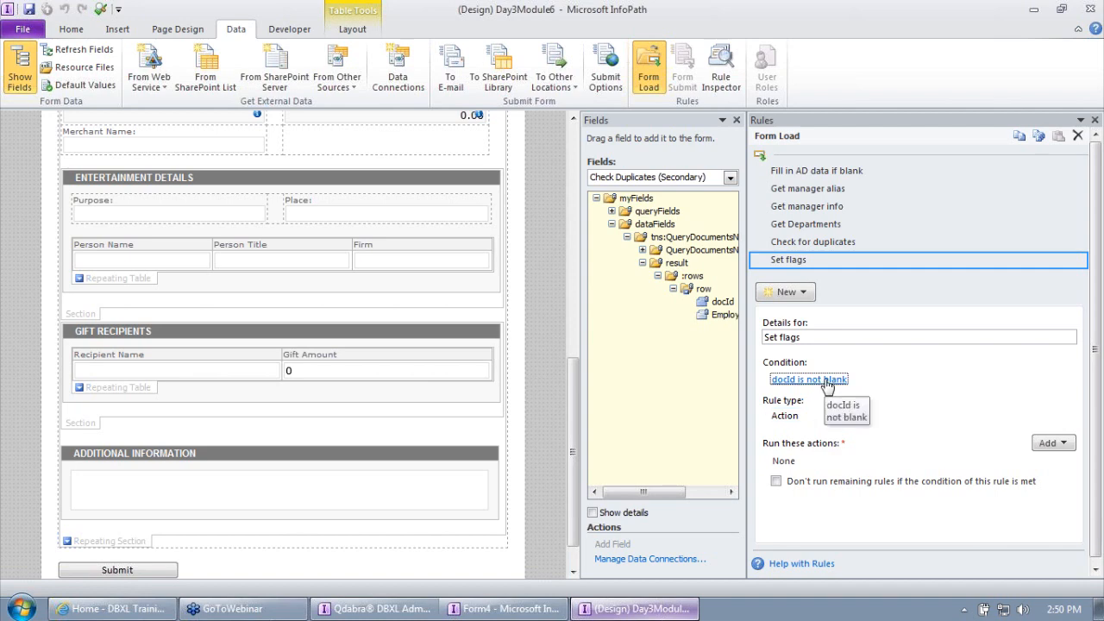
# Step: Review the Check for duplicates conditions and add a second Set flags condition, joined with "and", on the IsNew field of FormOptions
pyautogui.click(811, 241)
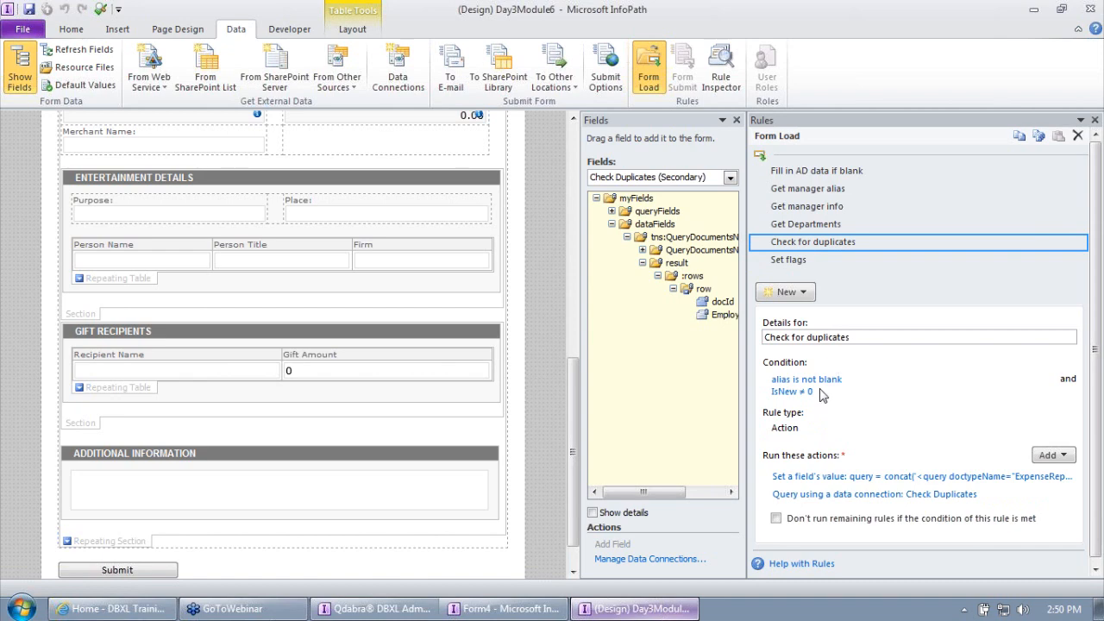
pyautogui.click(789, 260)
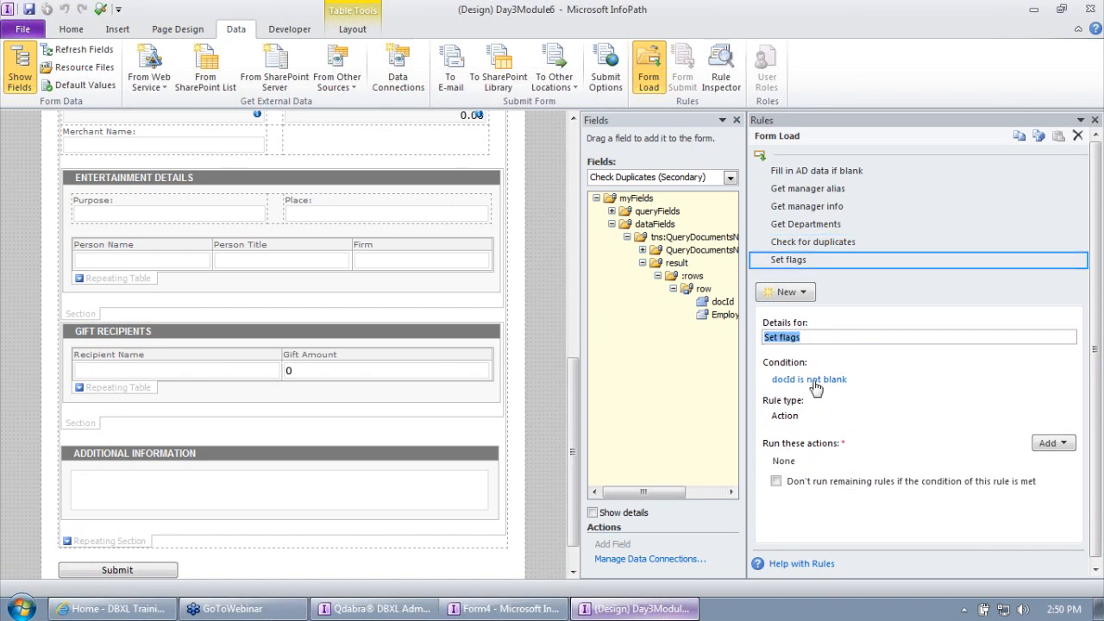
pyautogui.click(811, 381)
pyautogui.click(718, 307)
pyautogui.click(417, 325)
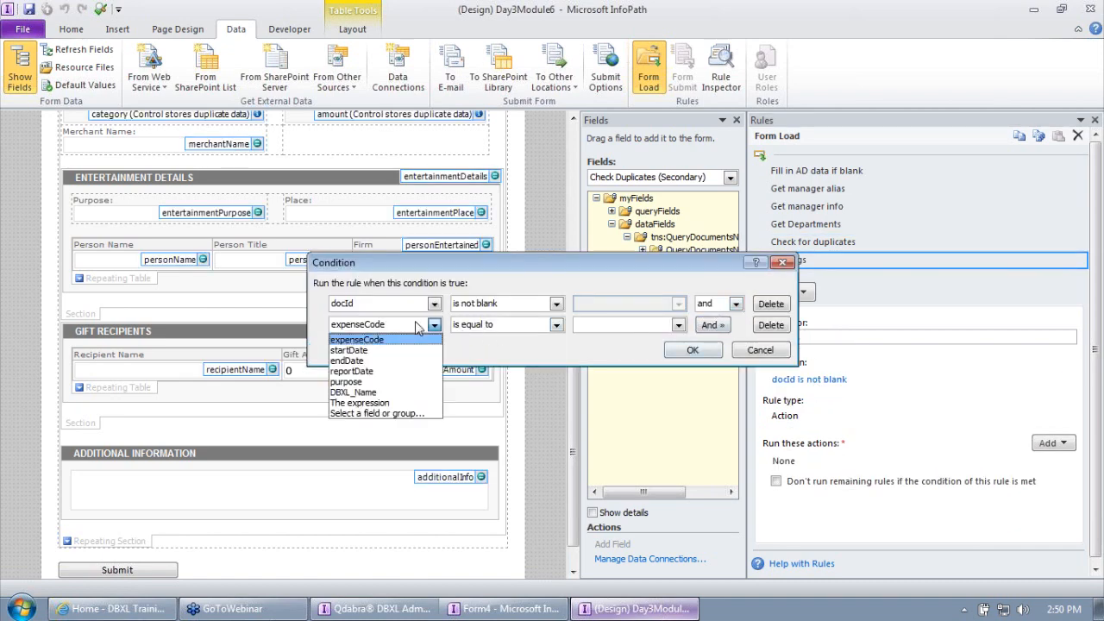
pyautogui.click(405, 414)
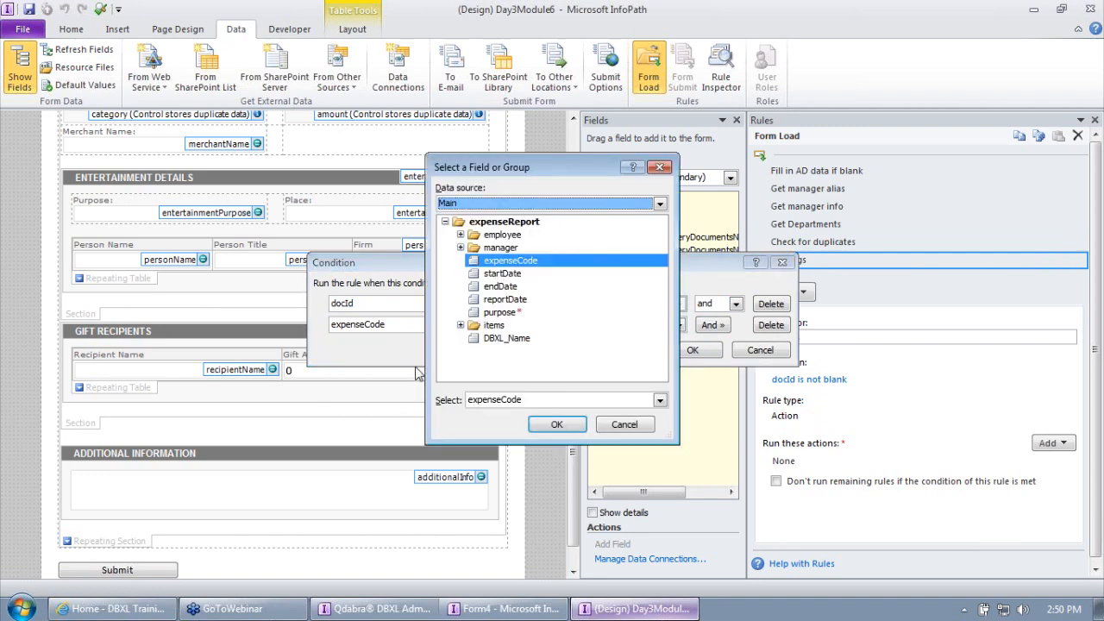
pyautogui.click(530, 204)
pyautogui.click(512, 230)
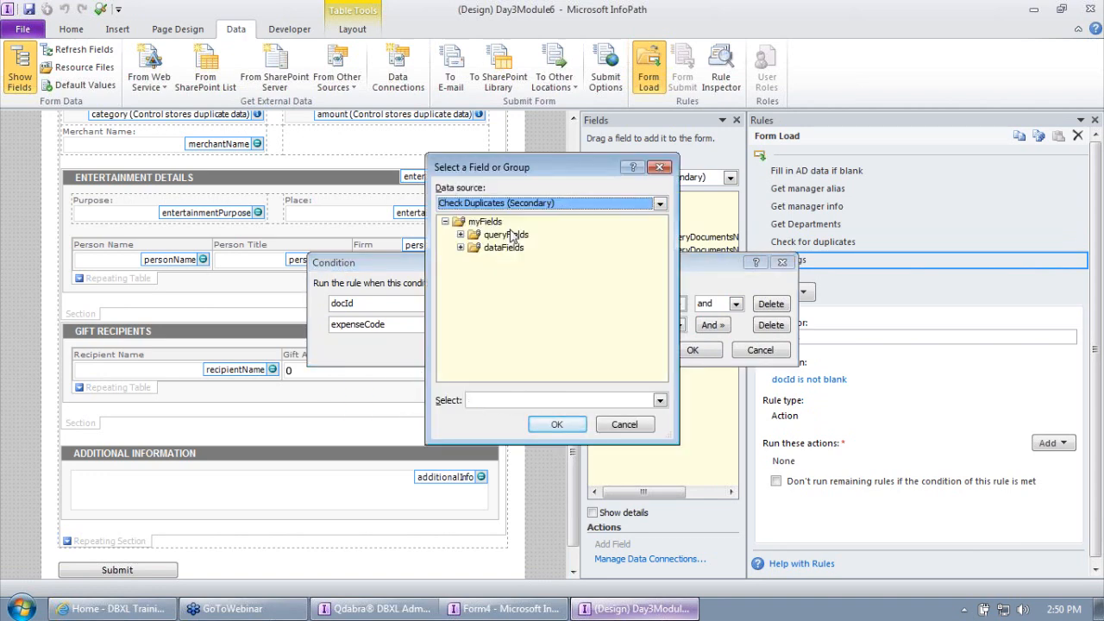
pyautogui.click(466, 205)
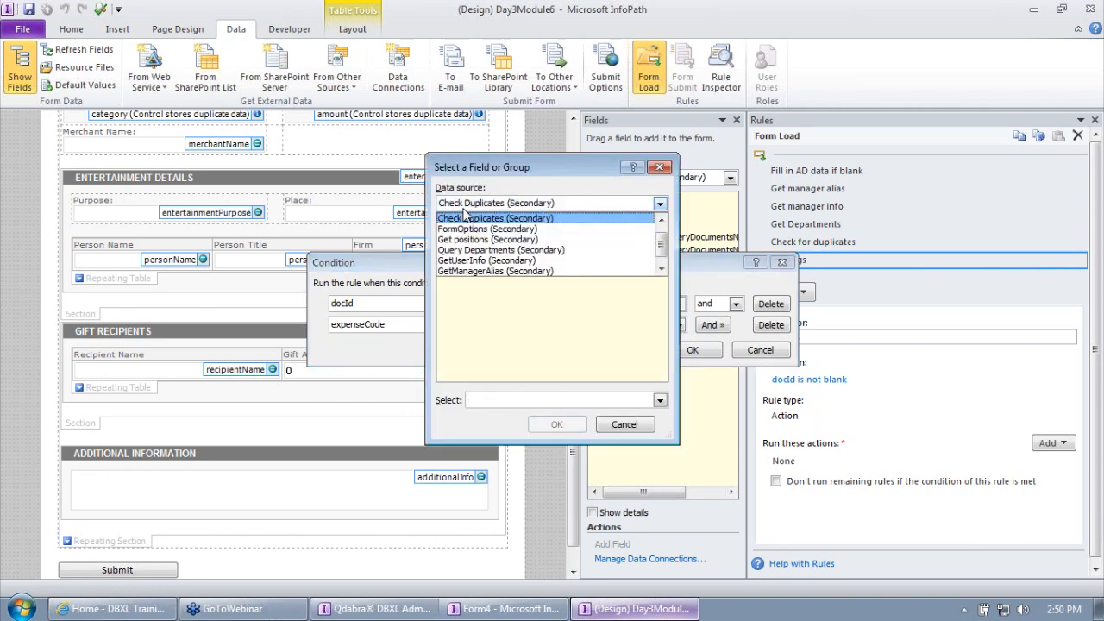
pyautogui.scroll(1, 466, 216)
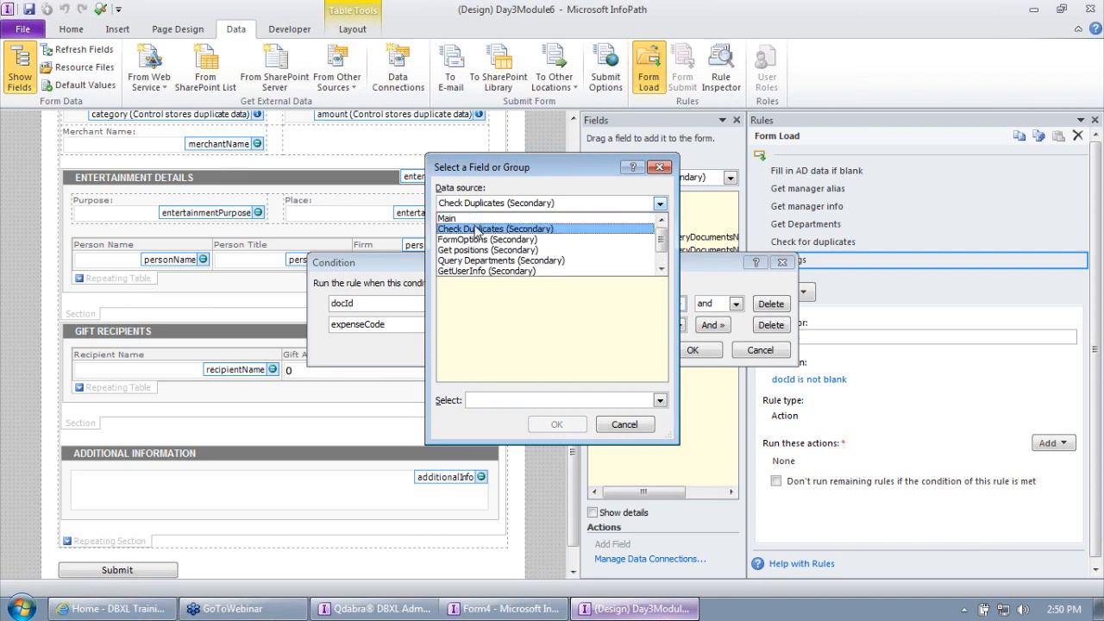
pyautogui.click(479, 240)
pyautogui.click(492, 234)
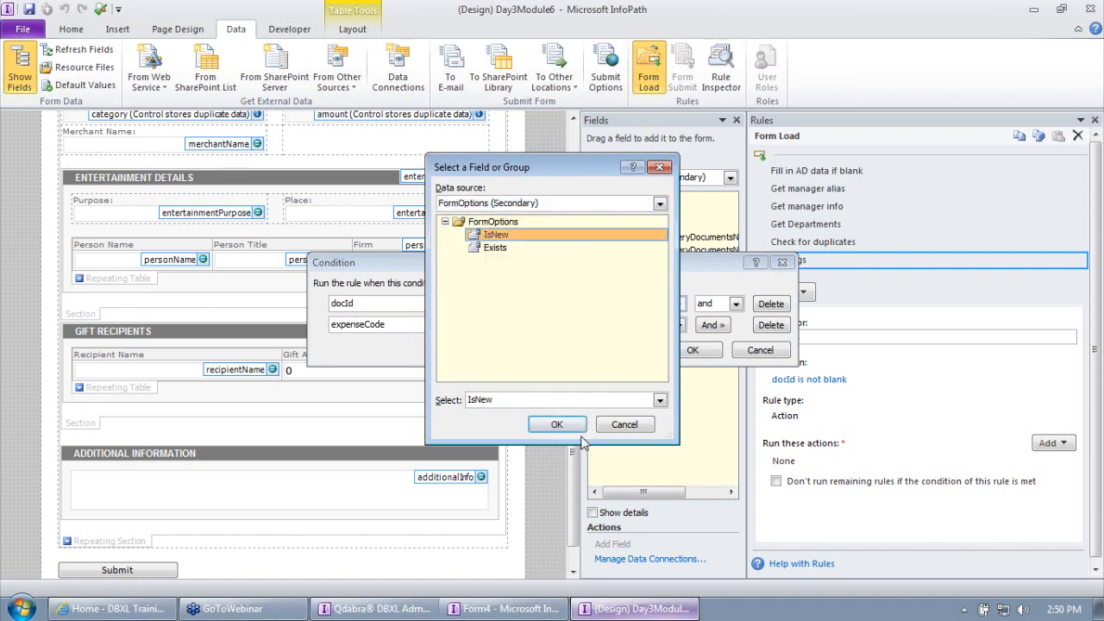
pyautogui.click(556, 425)
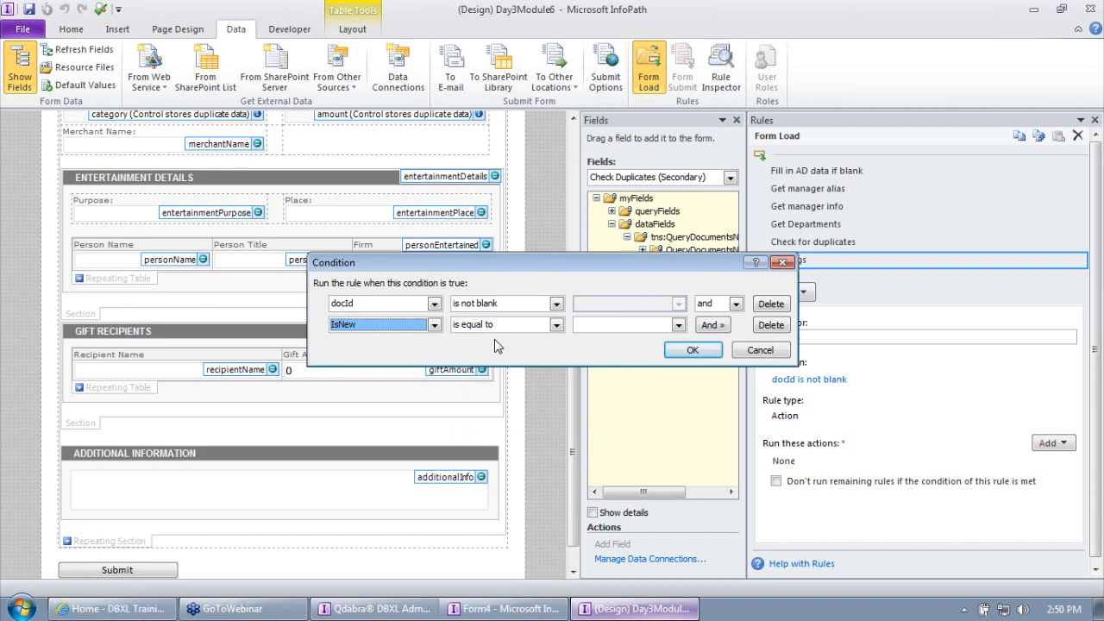
# Step: Require IsNew to be equal to 1 and confirm the combined Set flags condition
pyautogui.click(678, 325)
pyautogui.click(630, 350)
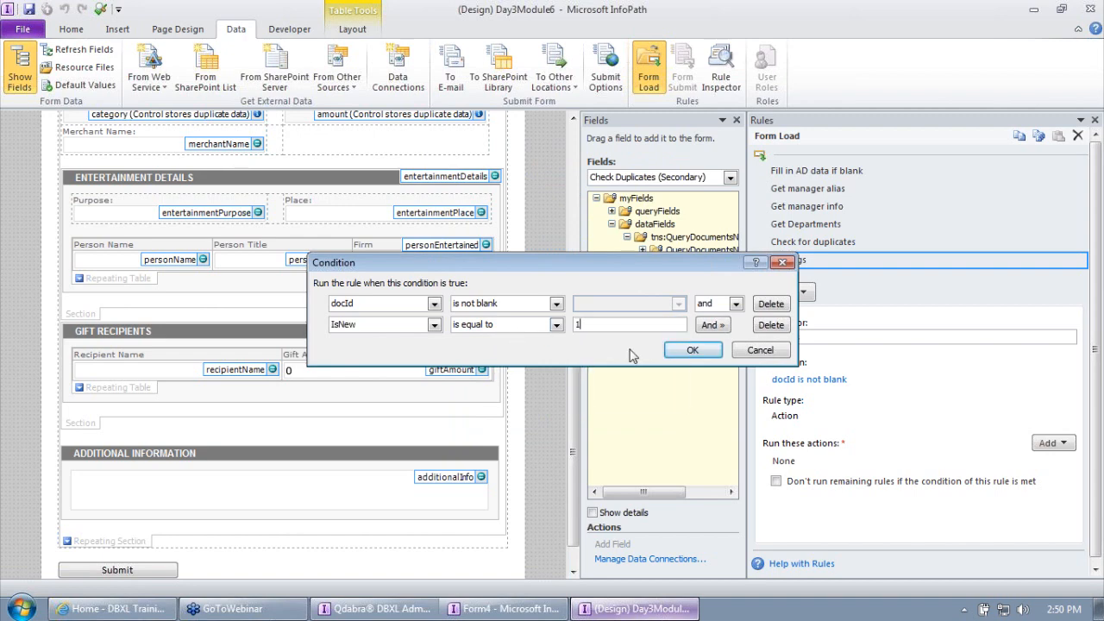
pyautogui.click(588, 352)
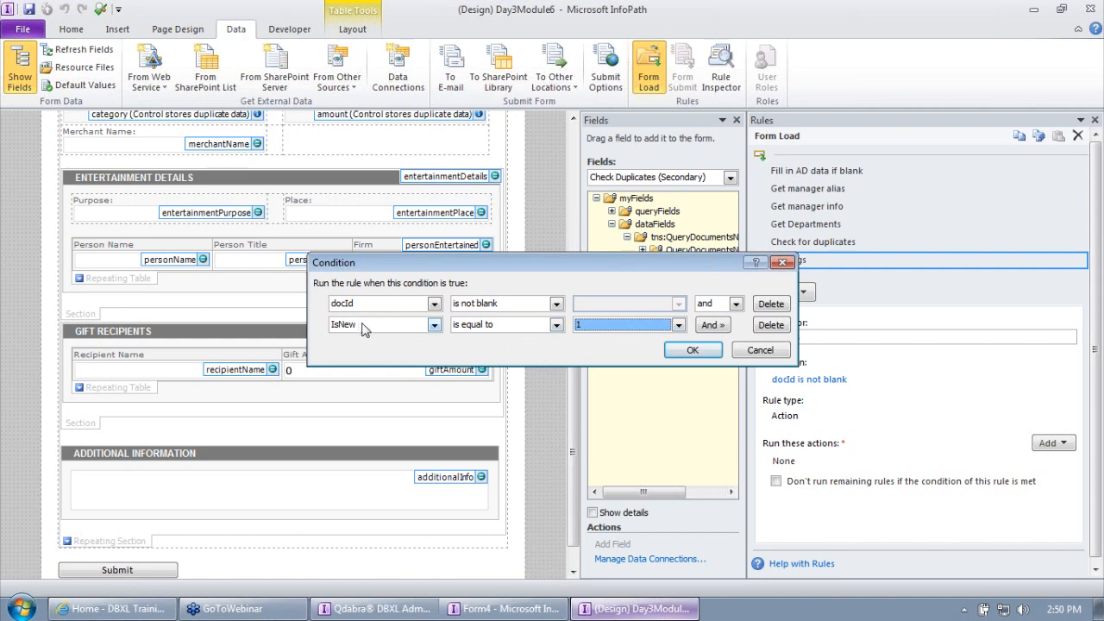
pyautogui.click(692, 351)
# Step: Add a "Set a field's value" action to the Set flags rule, targeting the Exists field of the FormOptions secondary data source
pyautogui.click(1053, 454)
pyautogui.click(1048, 492)
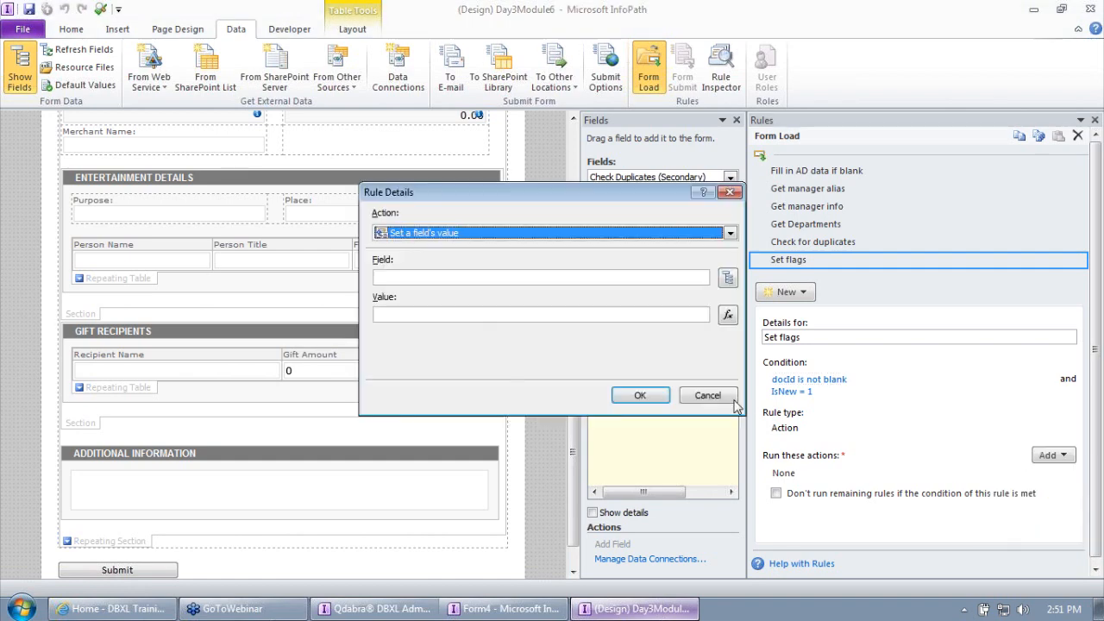
pyautogui.click(728, 277)
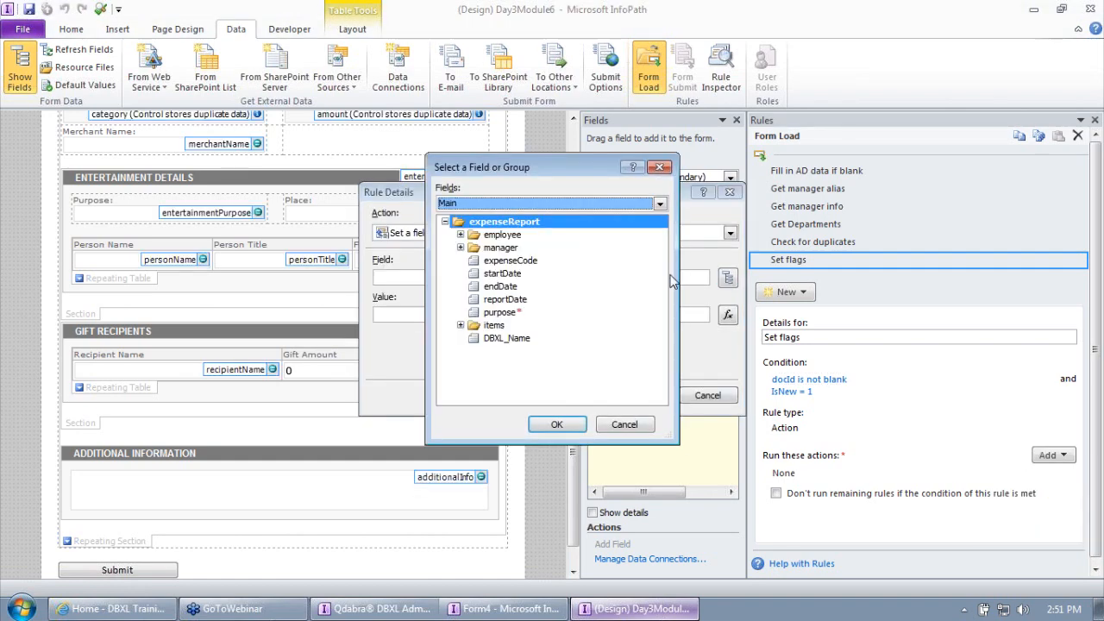
pyautogui.click(481, 205)
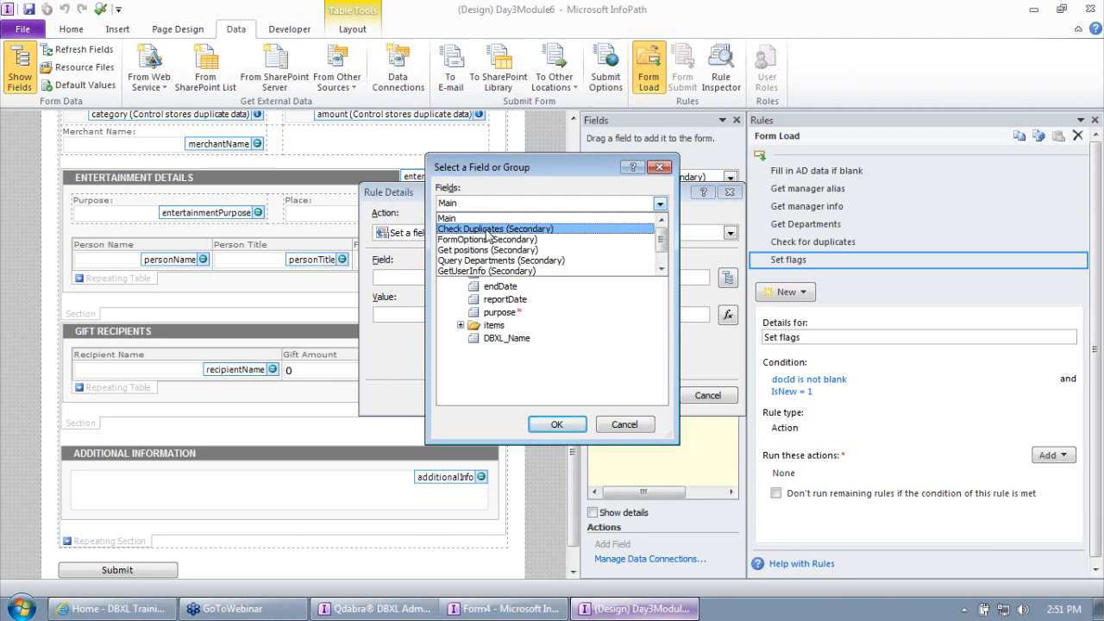
pyautogui.click(488, 231)
pyautogui.click(461, 248)
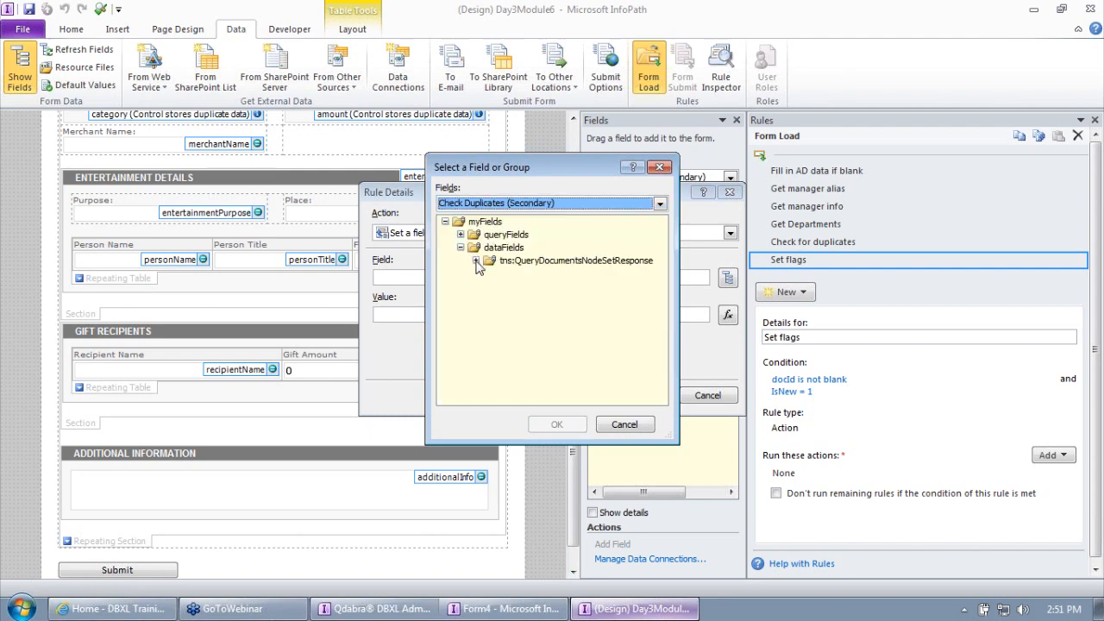
pyautogui.click(475, 260)
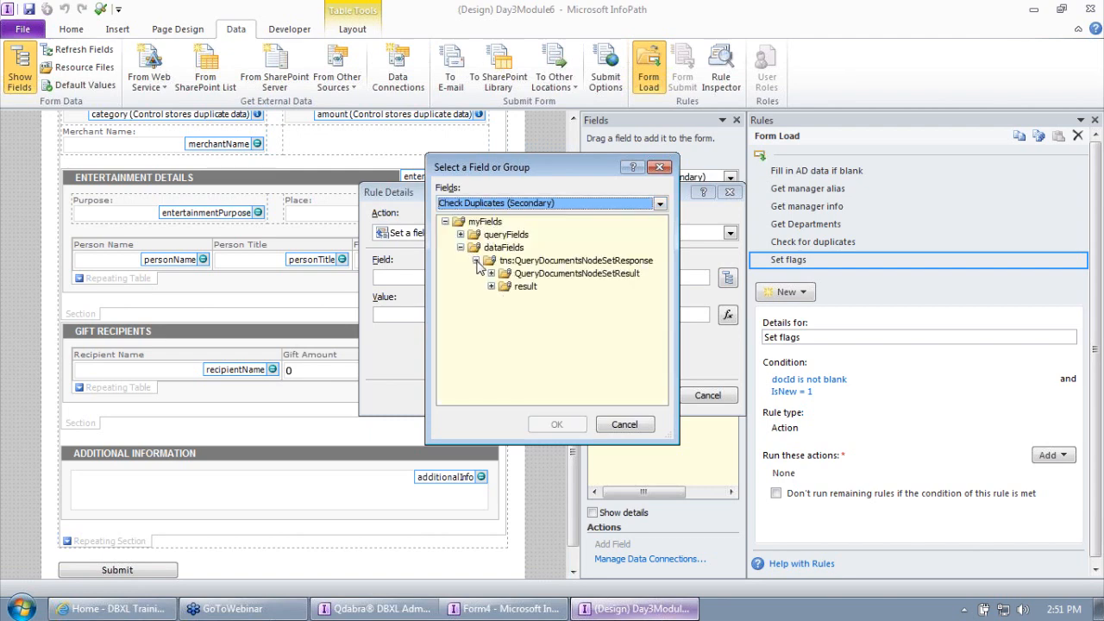
pyautogui.click(508, 205)
pyautogui.click(489, 230)
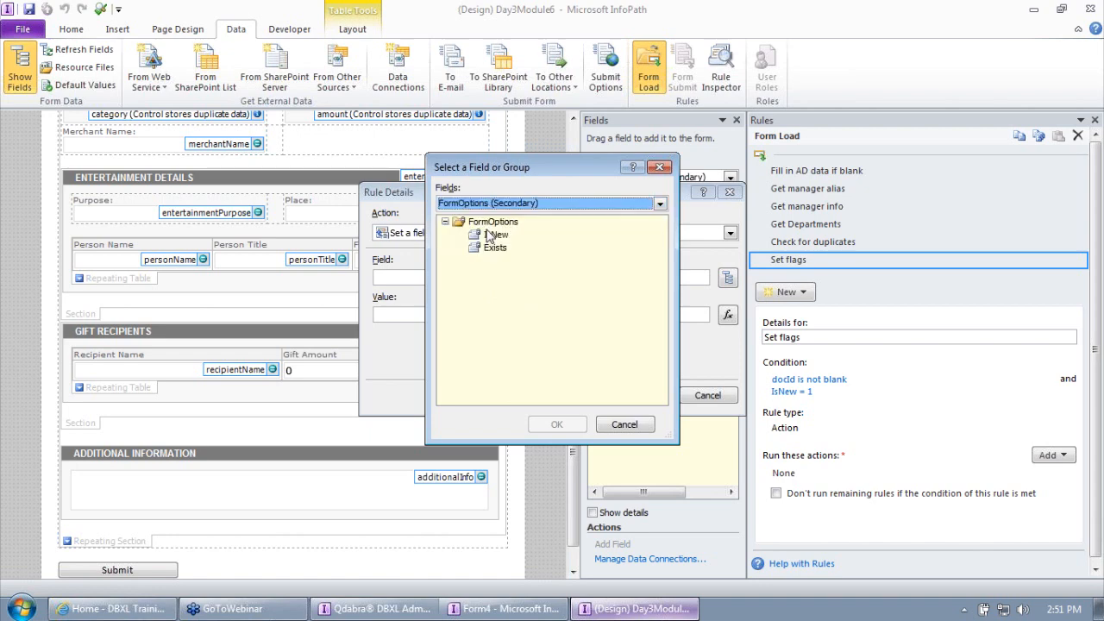
pyautogui.click(494, 250)
pyautogui.click(559, 425)
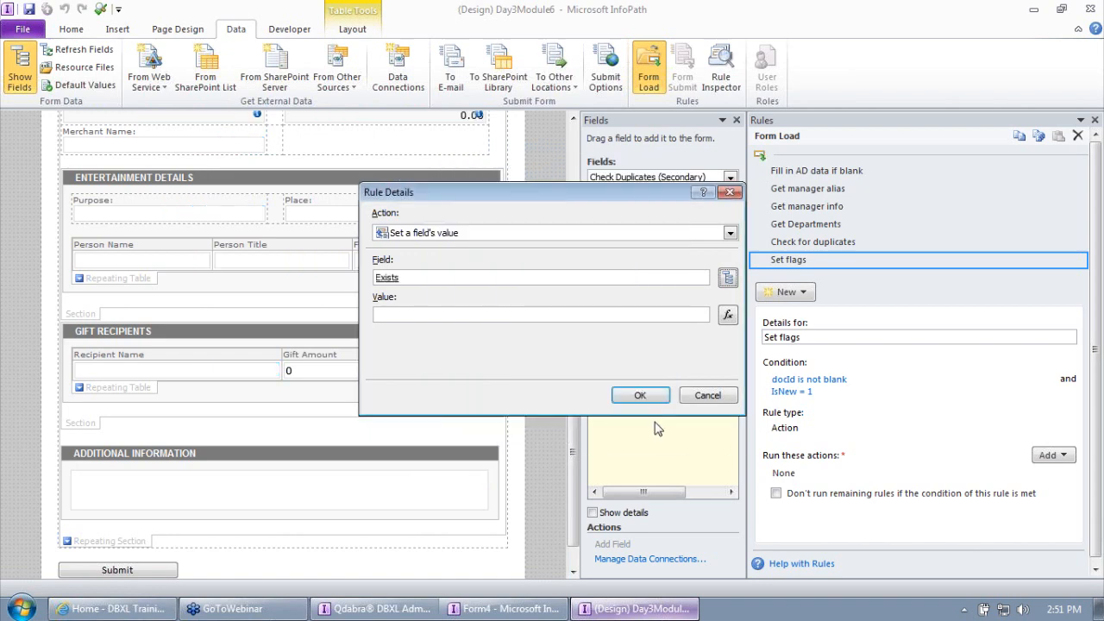
# Step: Set the value for the Exists field to 1 and confirm the action
pyautogui.click(544, 311)
pyautogui.write('1')
pyautogui.click(640, 395)
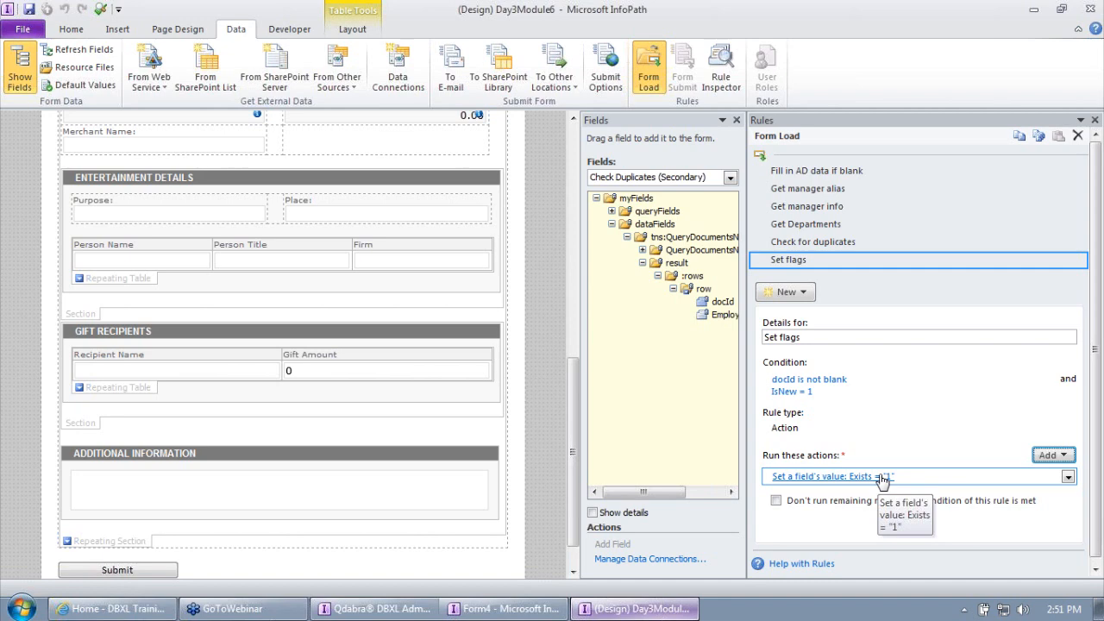
# Step: Check the query filter in Form4, then preview the expense report template and allow it to connect to its data sources
pyautogui.click(505, 609)
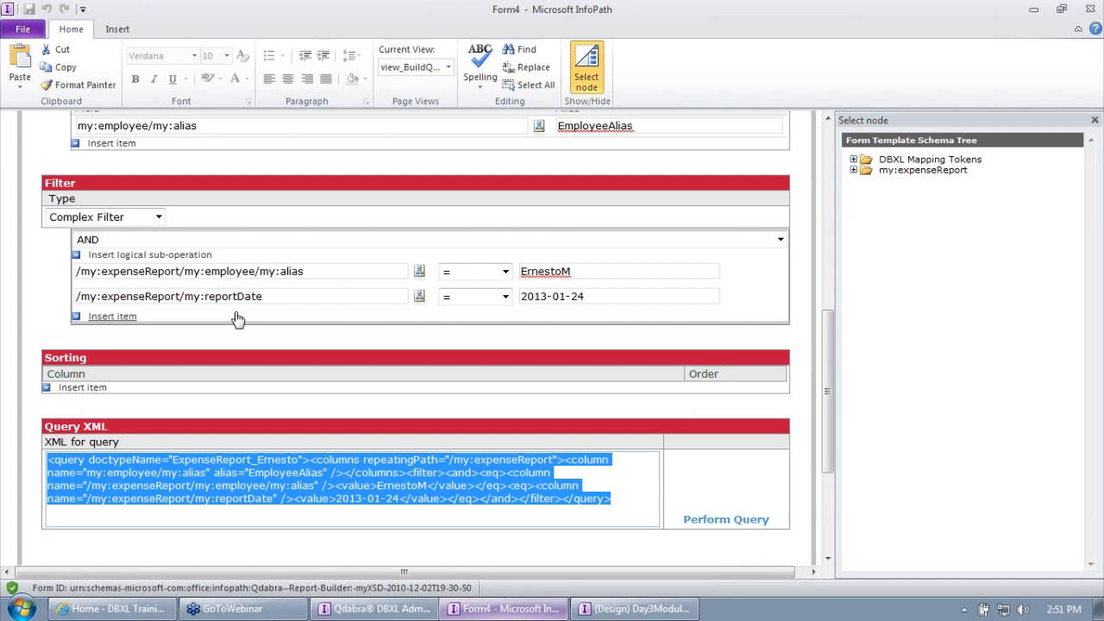
pyautogui.click(1035, 8)
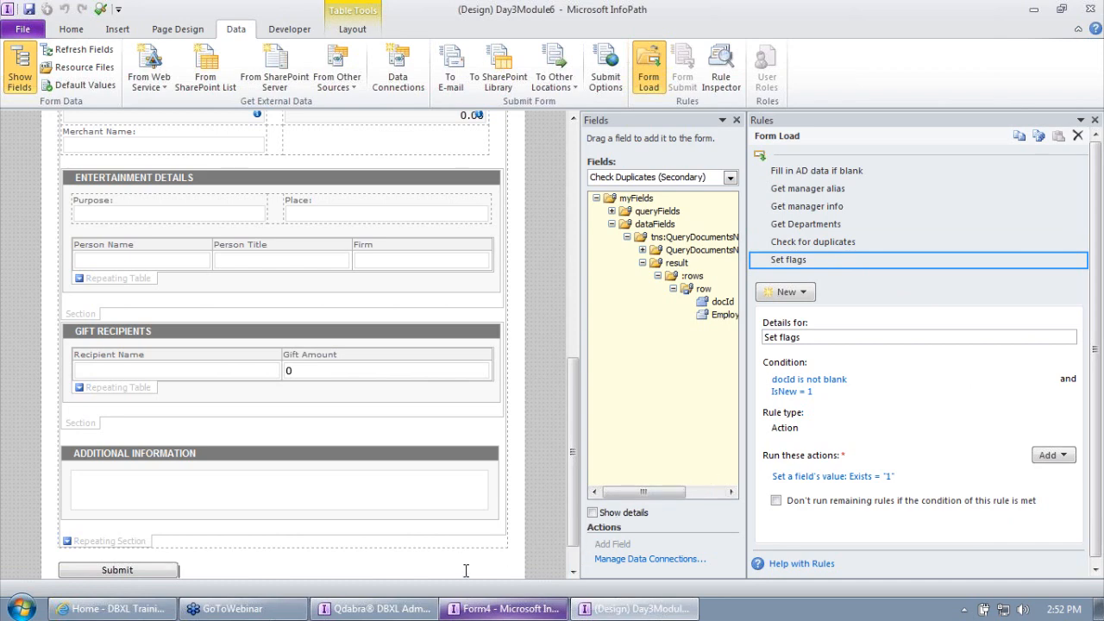
pyautogui.click(101, 9)
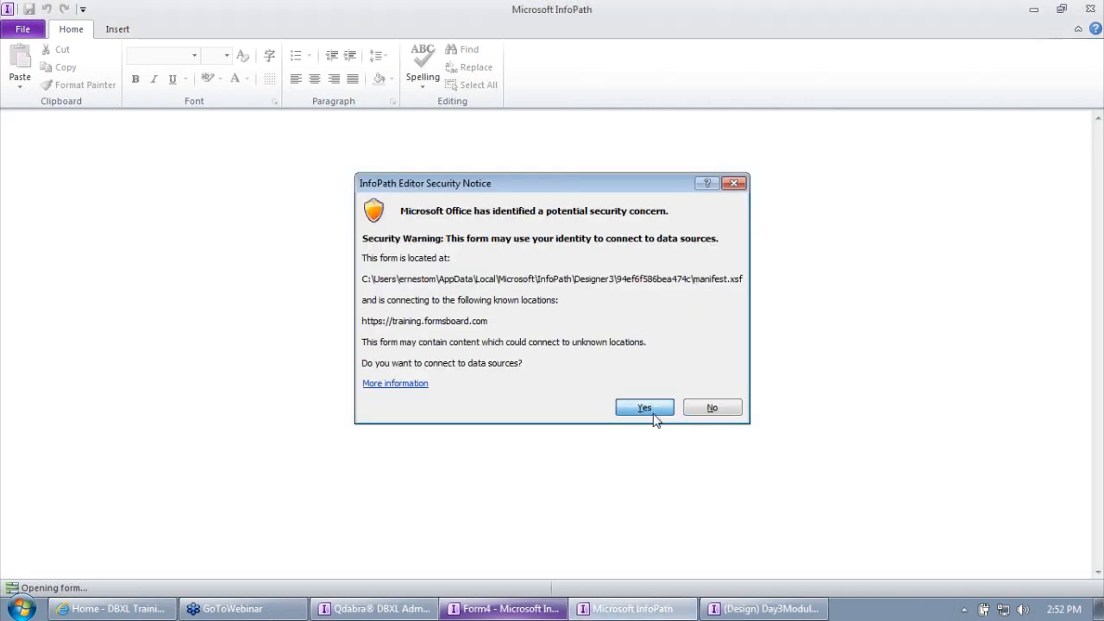
pyautogui.click(645, 408)
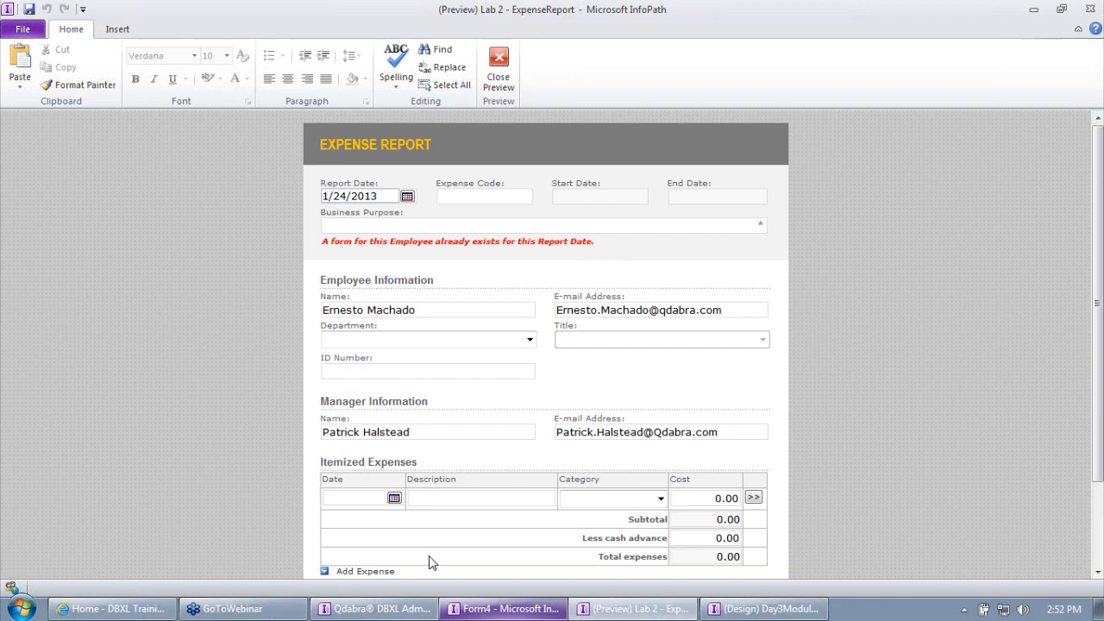
# Step: Check the ExpenseReport_Ernesto documents in the DBXL Administration Tool and examine the previewed report's duplicate warning and Submit button
pyautogui.click(428, 611)
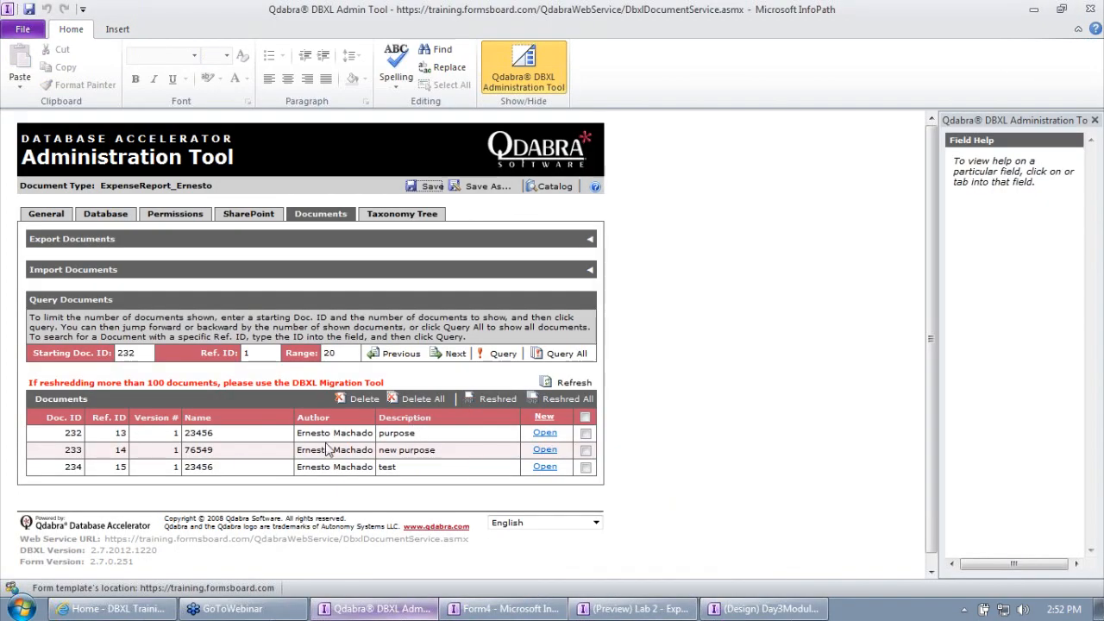
pyautogui.click(1033, 9)
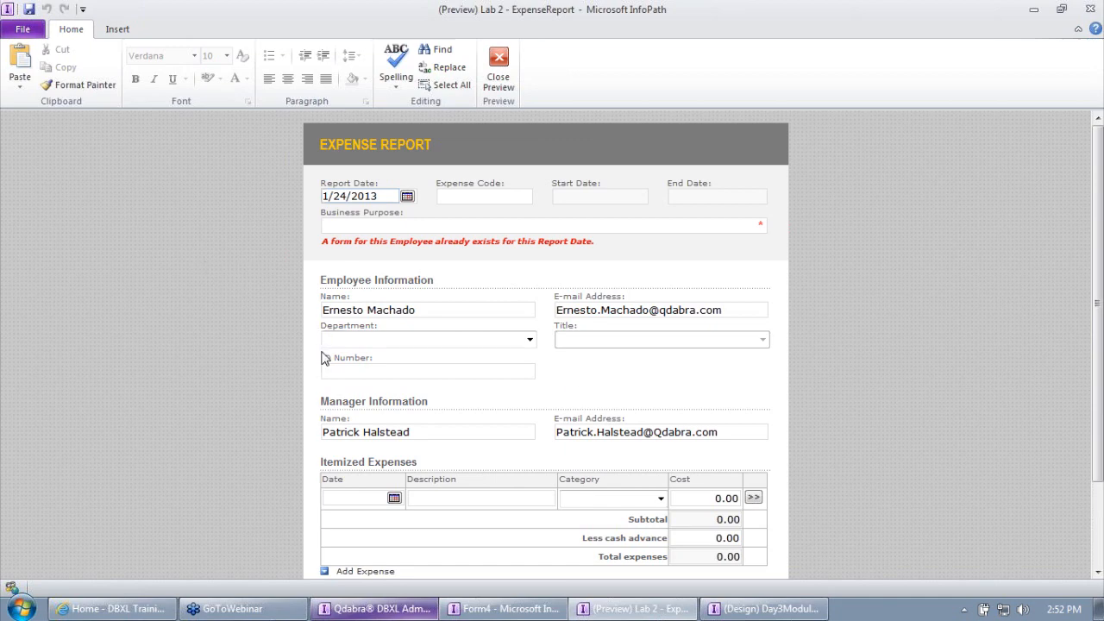
pyautogui.scroll(-3, 320, 377)
pyautogui.scroll(3, 525, 460)
pyautogui.scroll(-3, 532, 432)
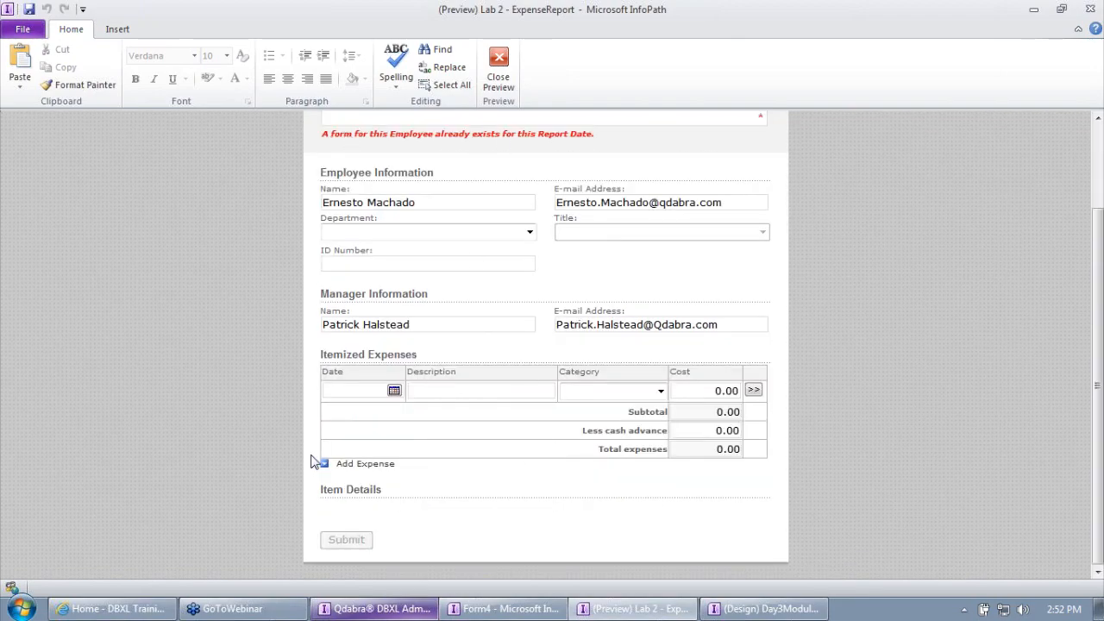
pyautogui.scroll(3, 456, 513)
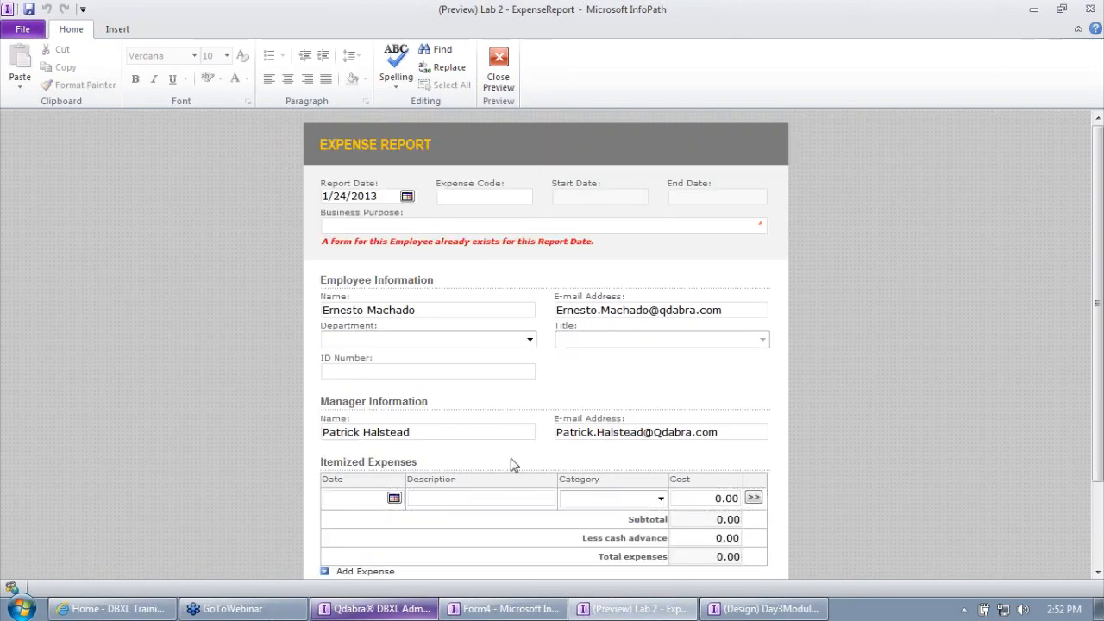
# Step: Test the preview with the report date changed to 1/25/2013, check the warning and Submit button, and close the preview
pyautogui.click(406, 196)
pyautogui.click(377, 279)
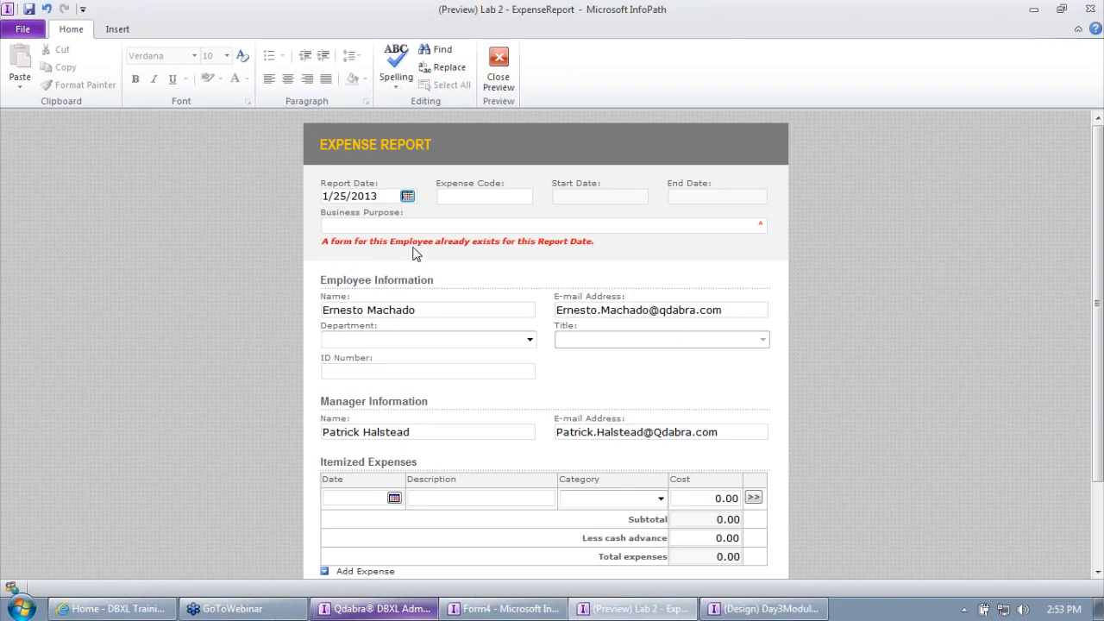
pyautogui.scroll(-3, 456, 283)
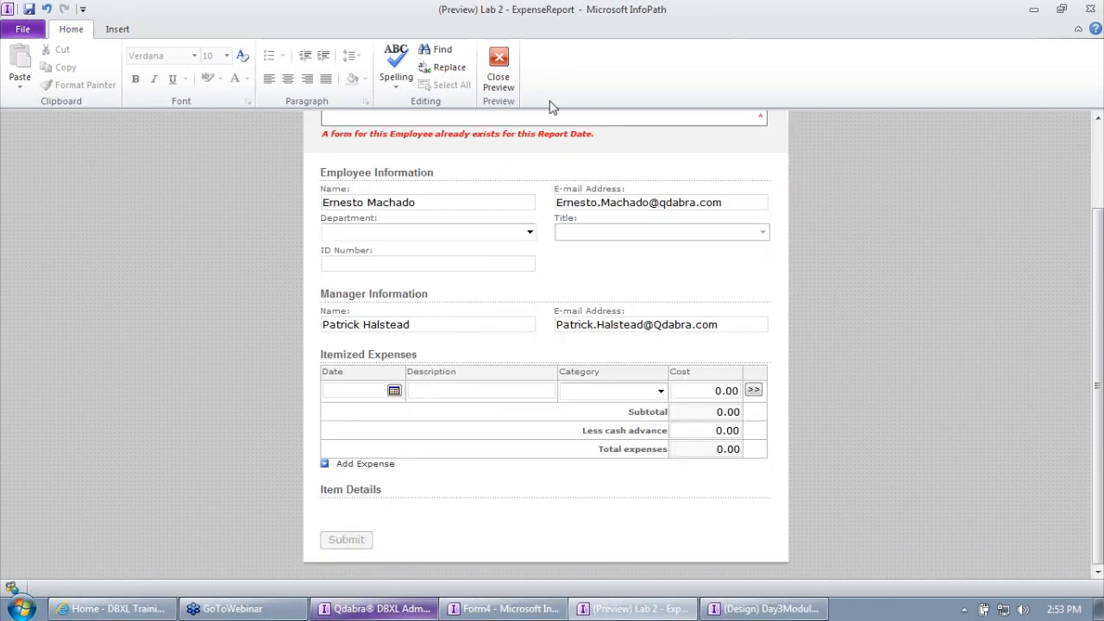
pyautogui.click(499, 71)
pyautogui.scroll(5, 505, 192)
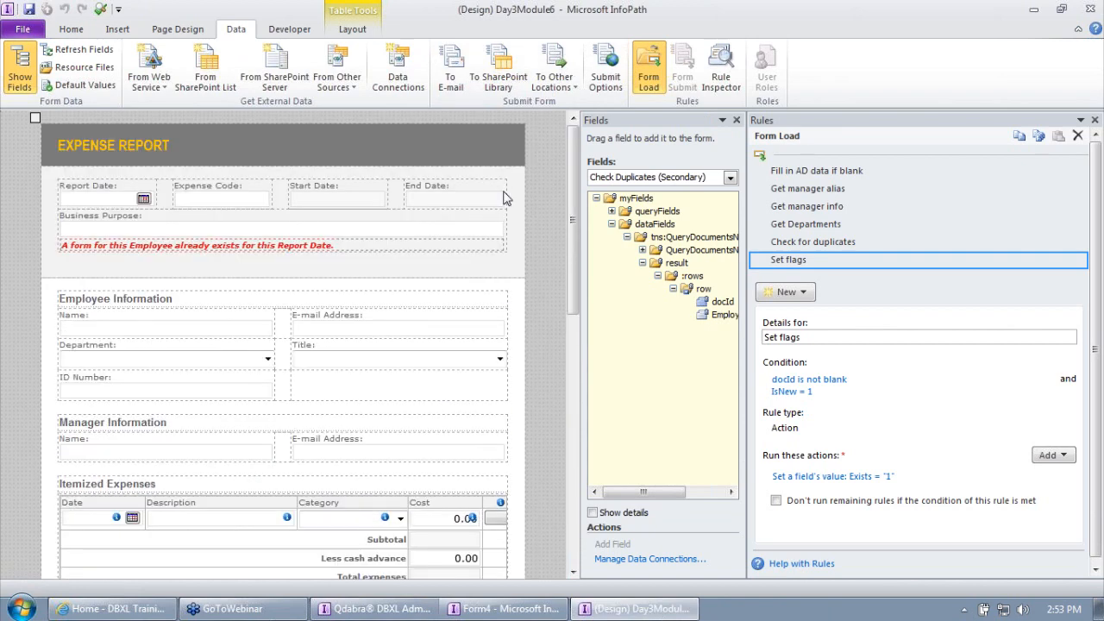
# Step: Create an action rule named "Clear the flag" on the Report Date field
pyautogui.click(112, 198)
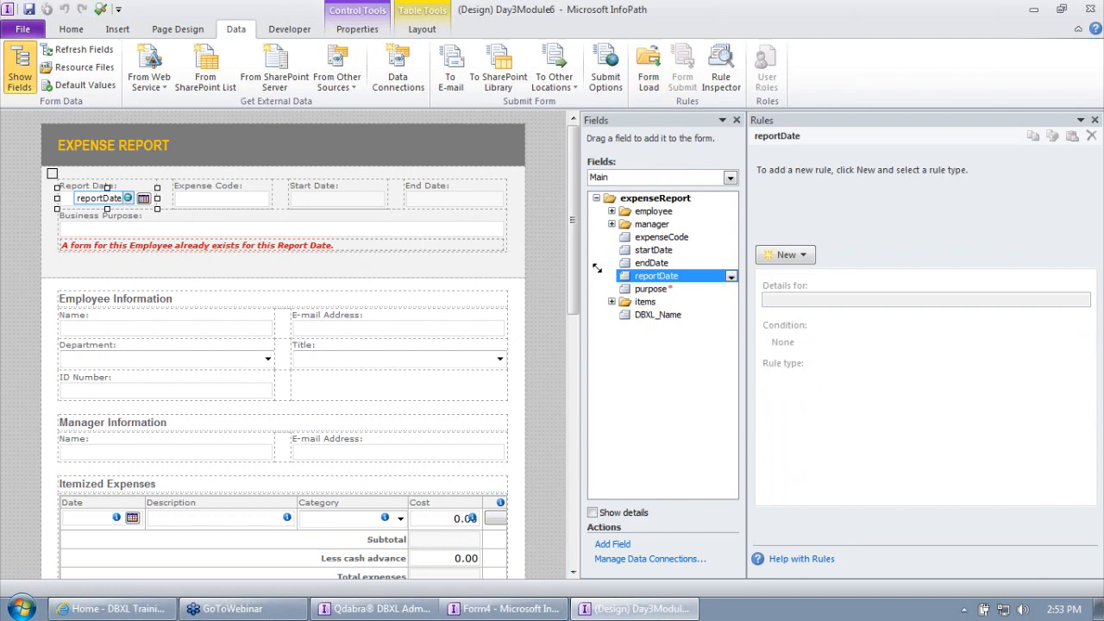
pyautogui.click(807, 255)
pyautogui.click(811, 316)
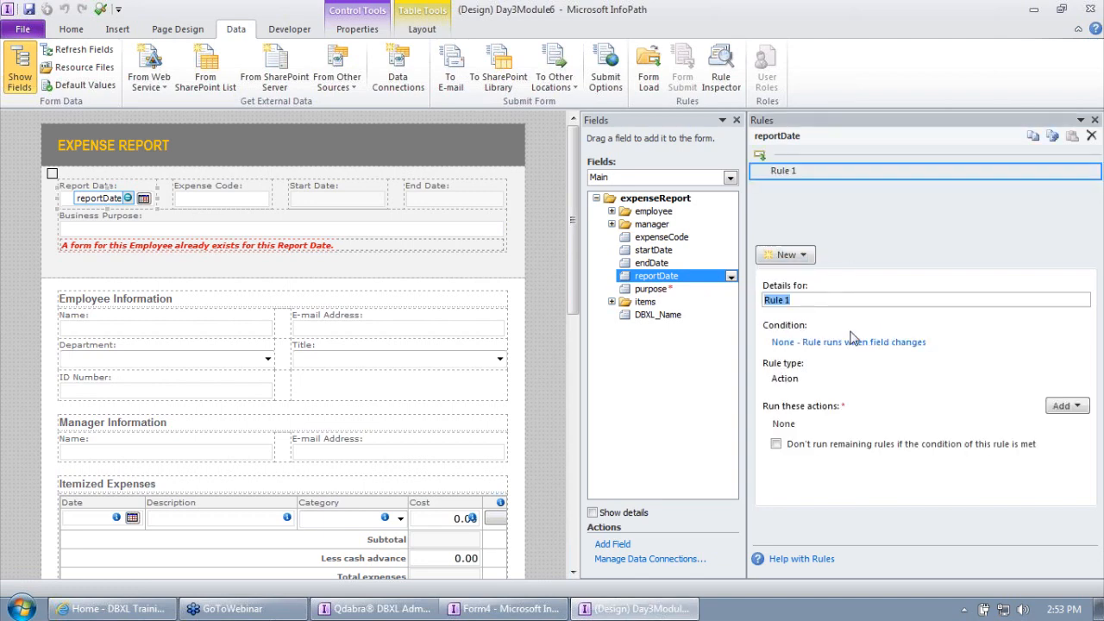
pyautogui.write('Clear')
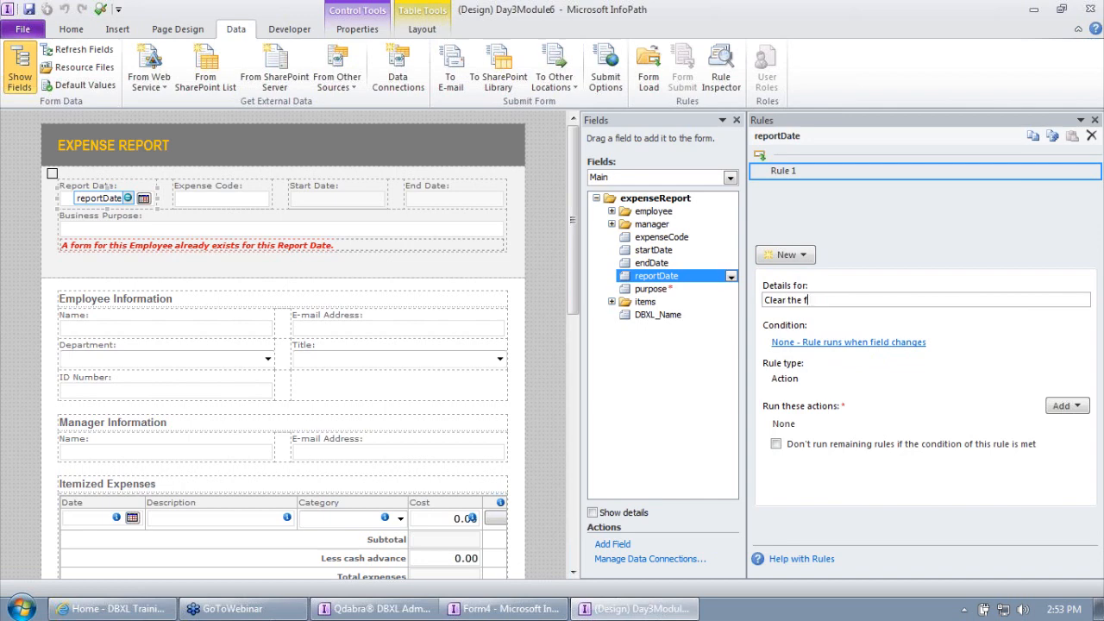
pyautogui.write(' the flag')
pyautogui.press('Tab')
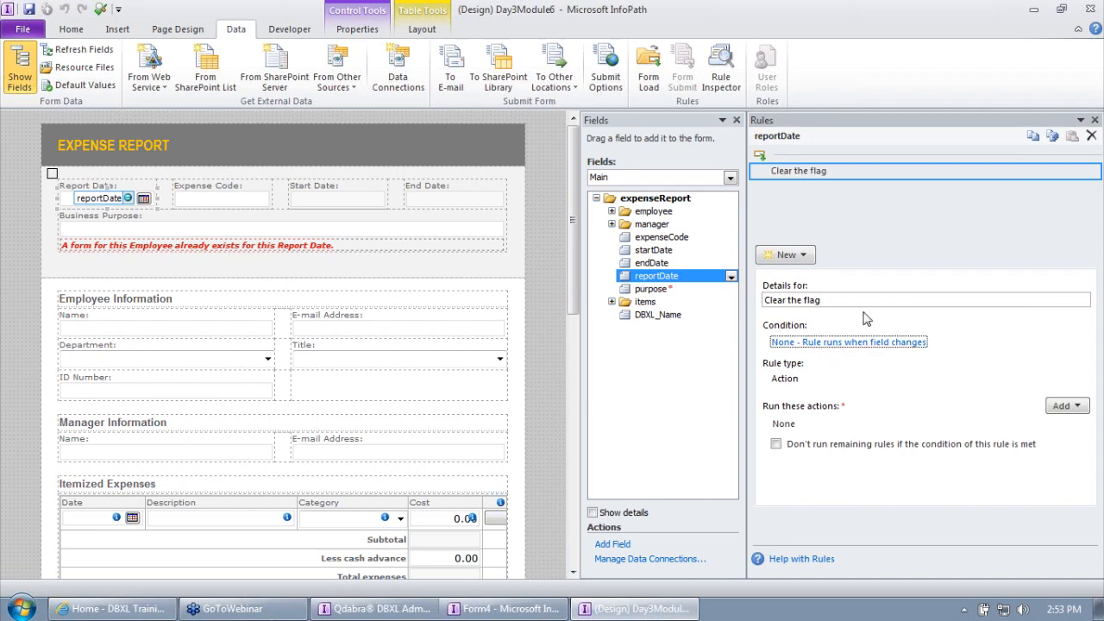
# Step: Add an action to the Clear the flag rule that sets the Exists field of FormOptions to 0
pyautogui.click(1063, 406)
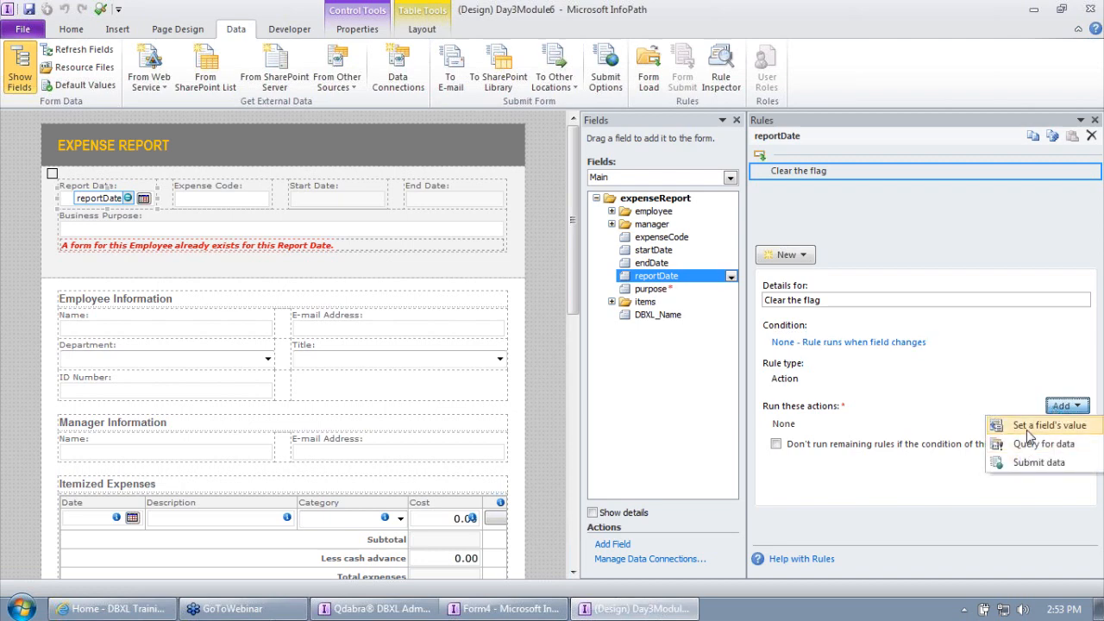
pyautogui.click(1005, 426)
pyautogui.click(728, 278)
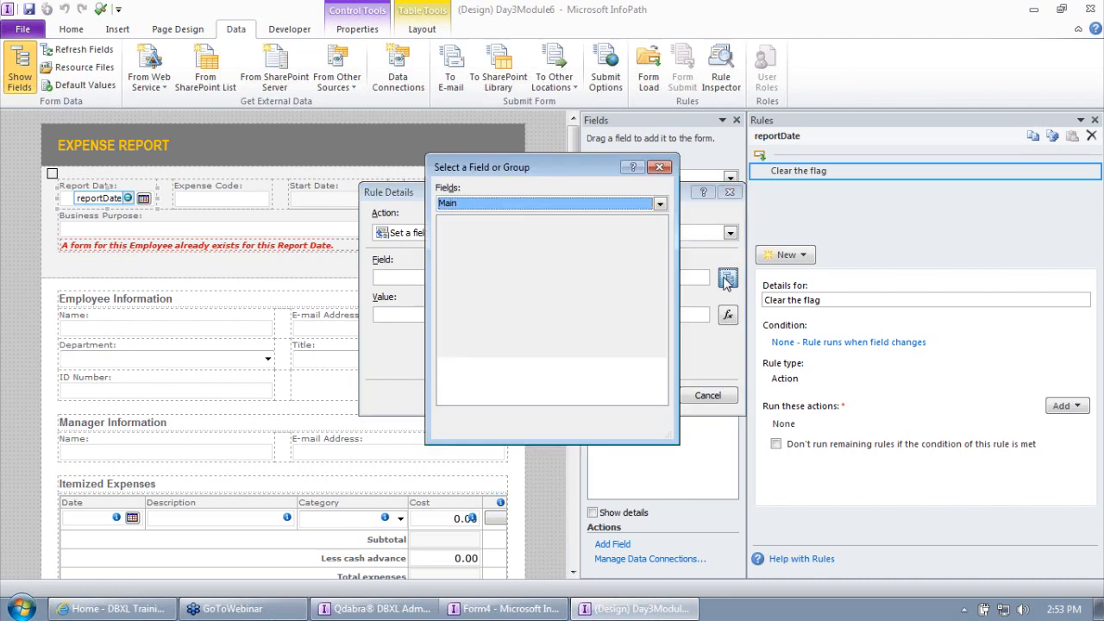
pyautogui.click(492, 203)
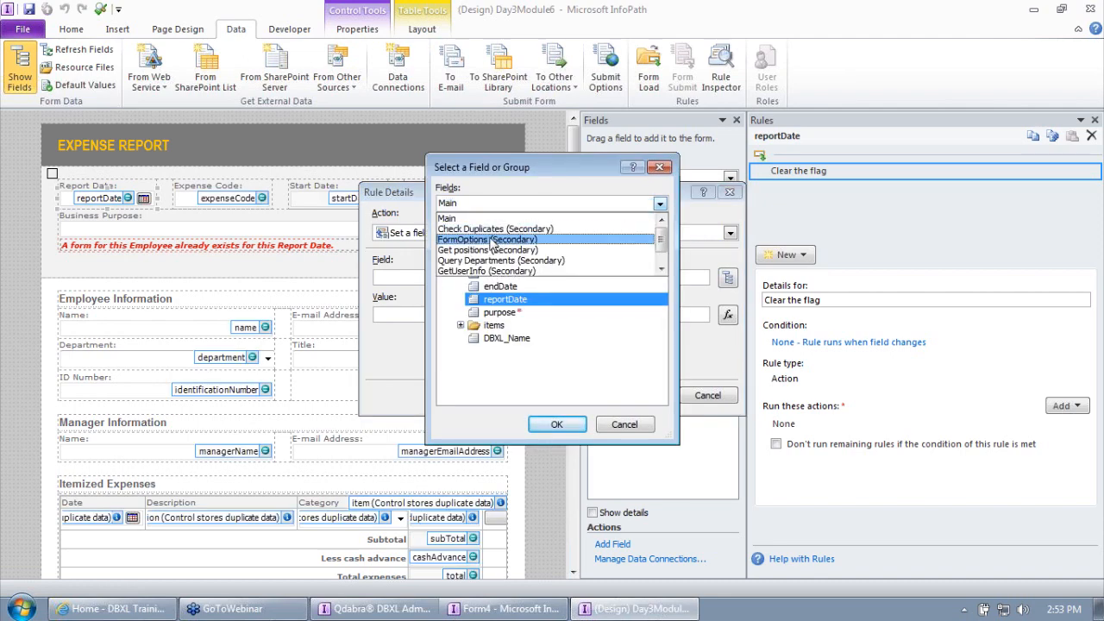
pyautogui.click(490, 239)
pyautogui.doubleClick(504, 251)
pyautogui.click(505, 314)
pyautogui.write('0')
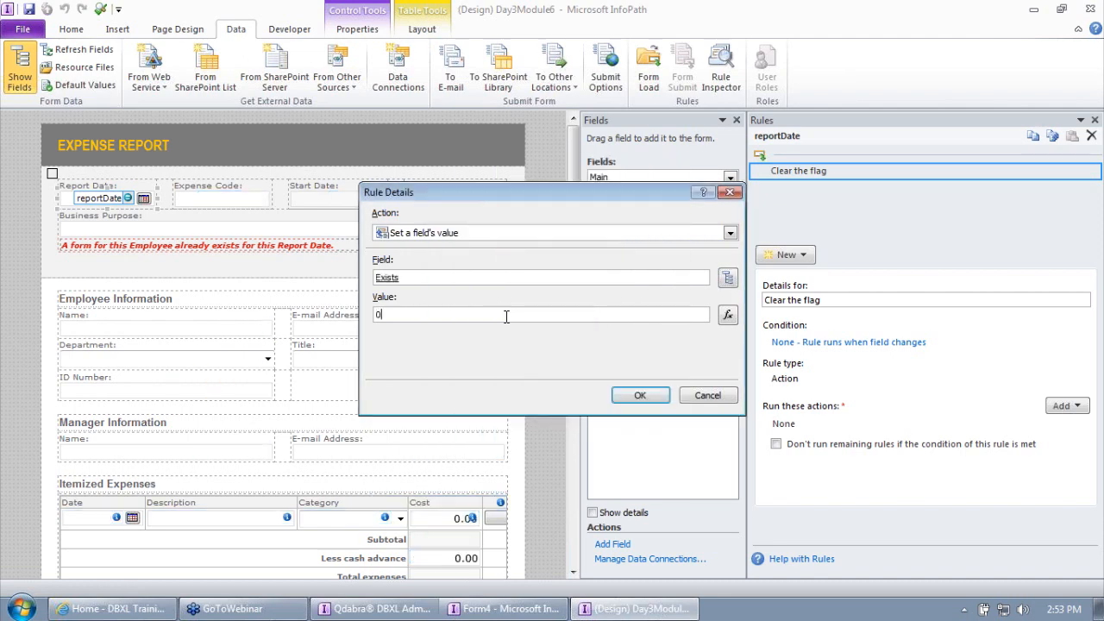
pyautogui.click(639, 395)
# Step: Copy the Check for duplicates rule from the Form Load rules and paste it into the reportDate field's rules
pyautogui.click(792, 256)
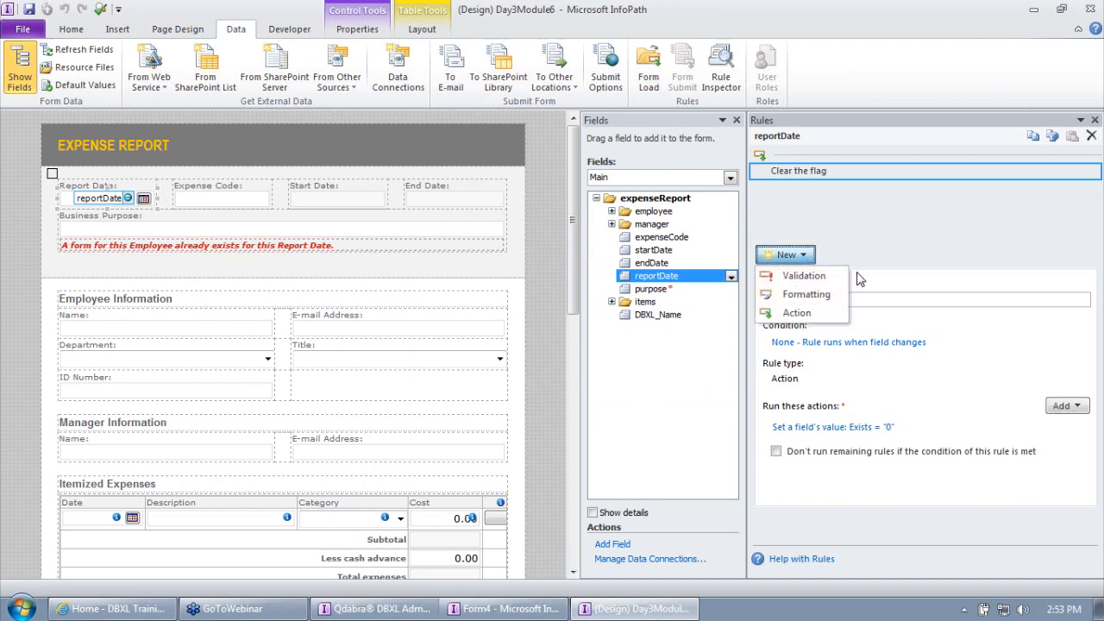
pyautogui.click(926, 235)
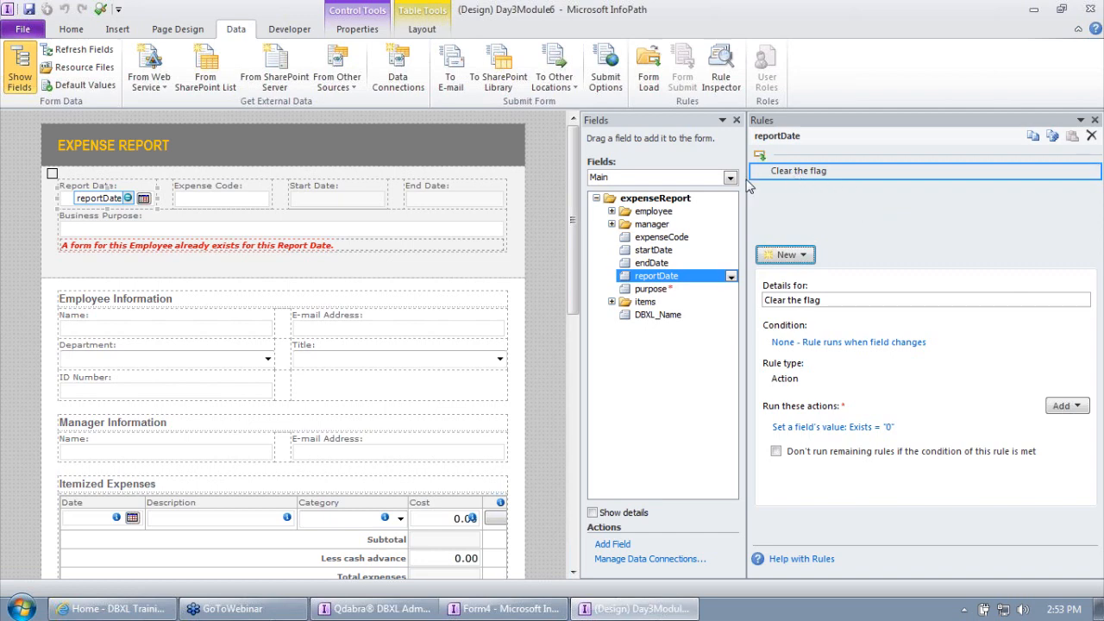
pyautogui.click(649, 76)
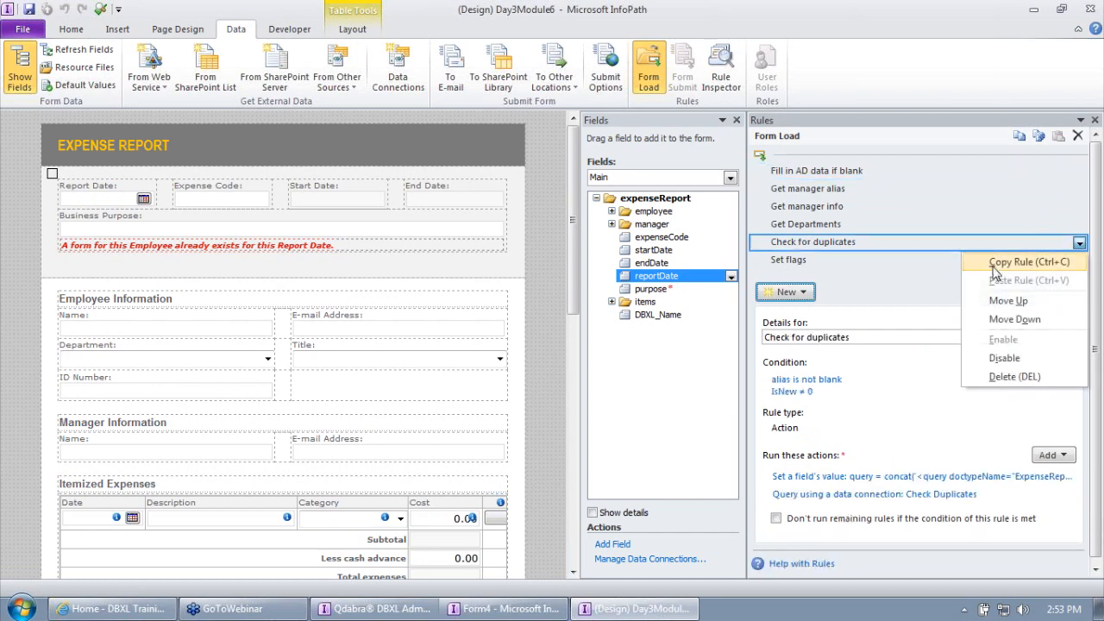
pyautogui.click(129, 199)
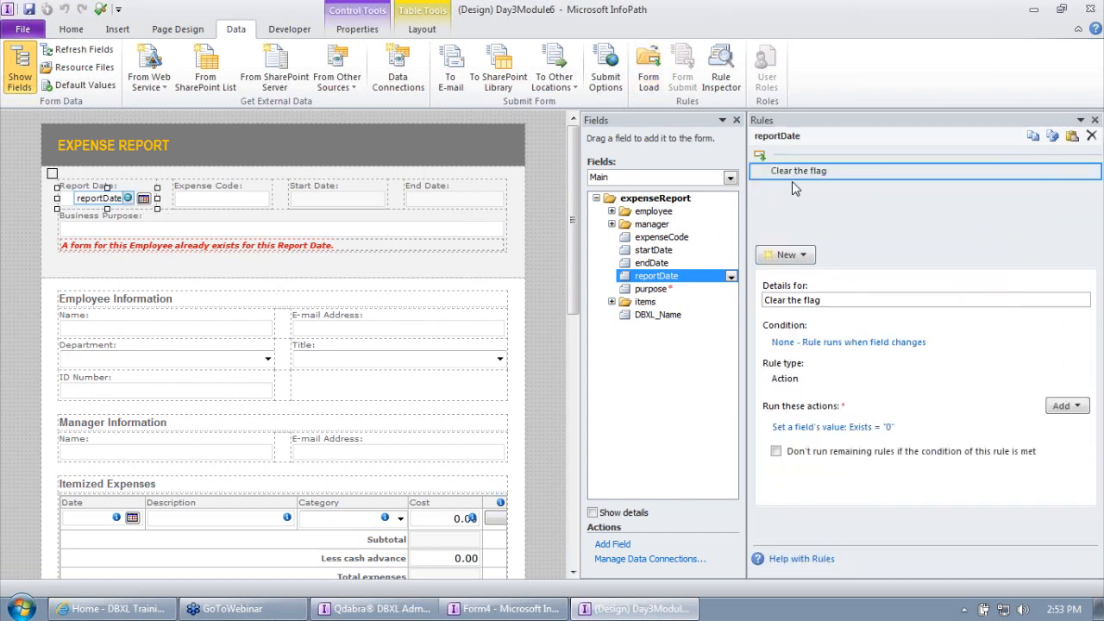
pyautogui.click(1073, 137)
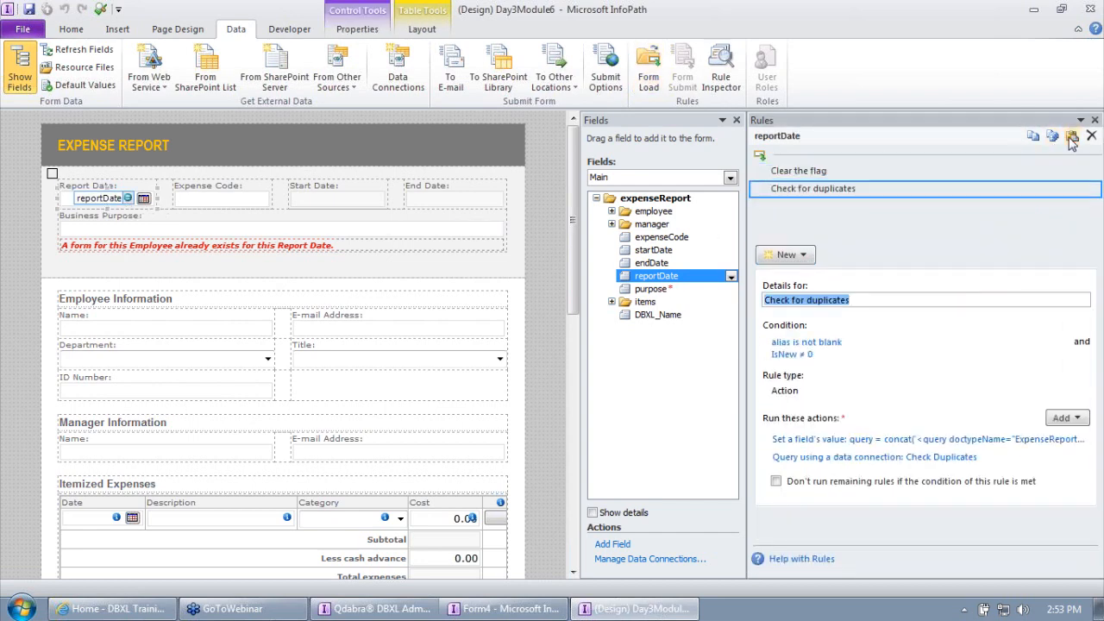
# Step: Review the condition and the query formula of the reportDate field's Check for duplicates rule without changing them
pyautogui.click(835, 345)
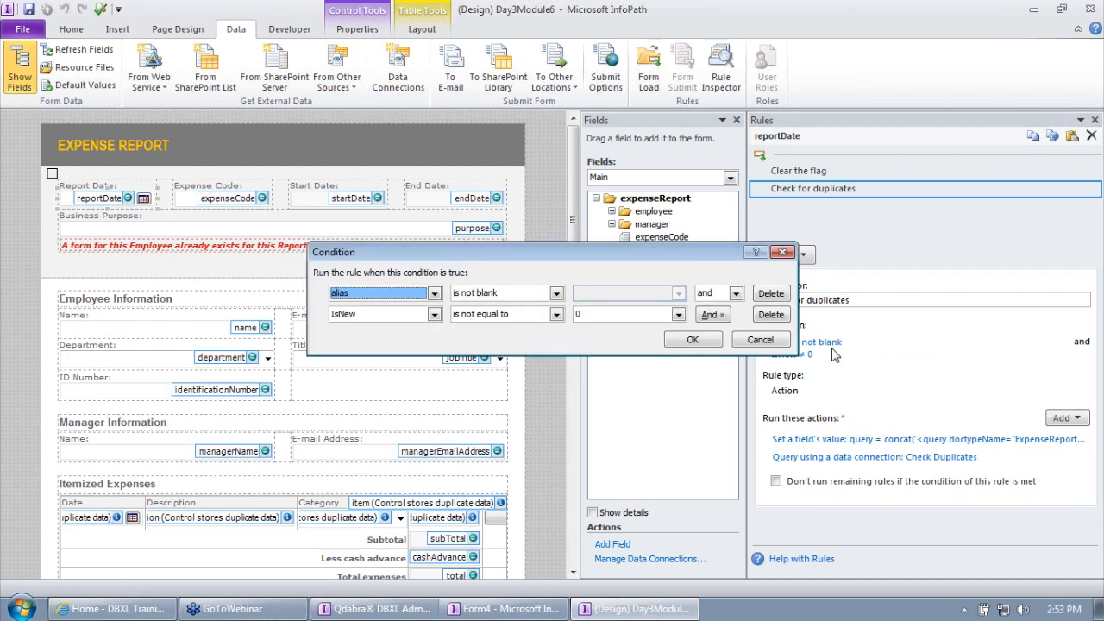
pyautogui.click(760, 341)
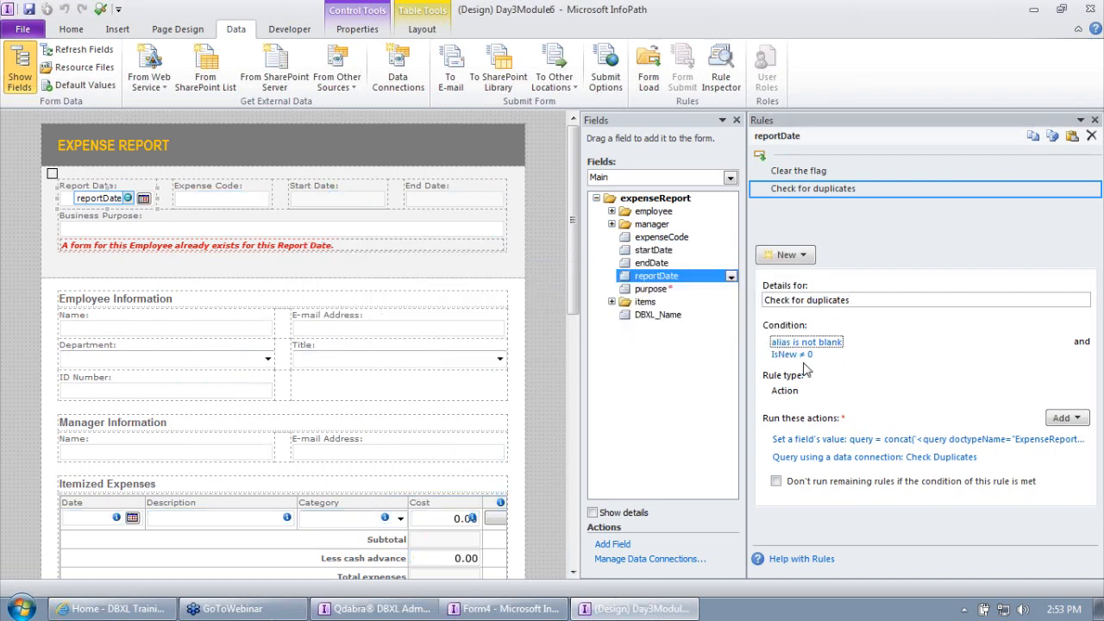
pyautogui.click(986, 440)
pyautogui.click(728, 315)
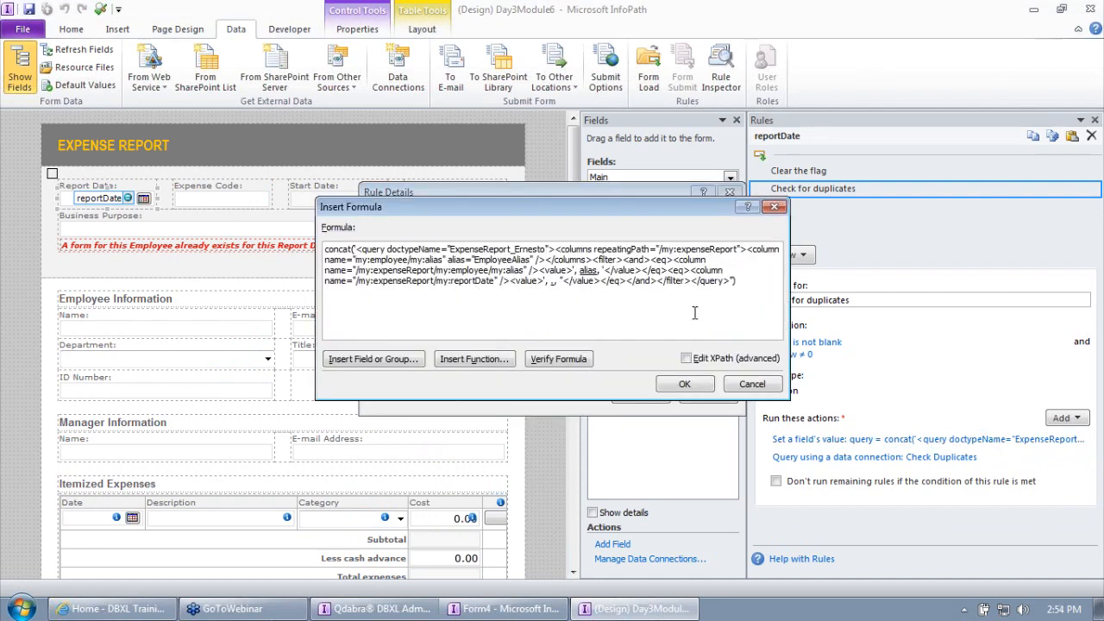
pyautogui.click(699, 382)
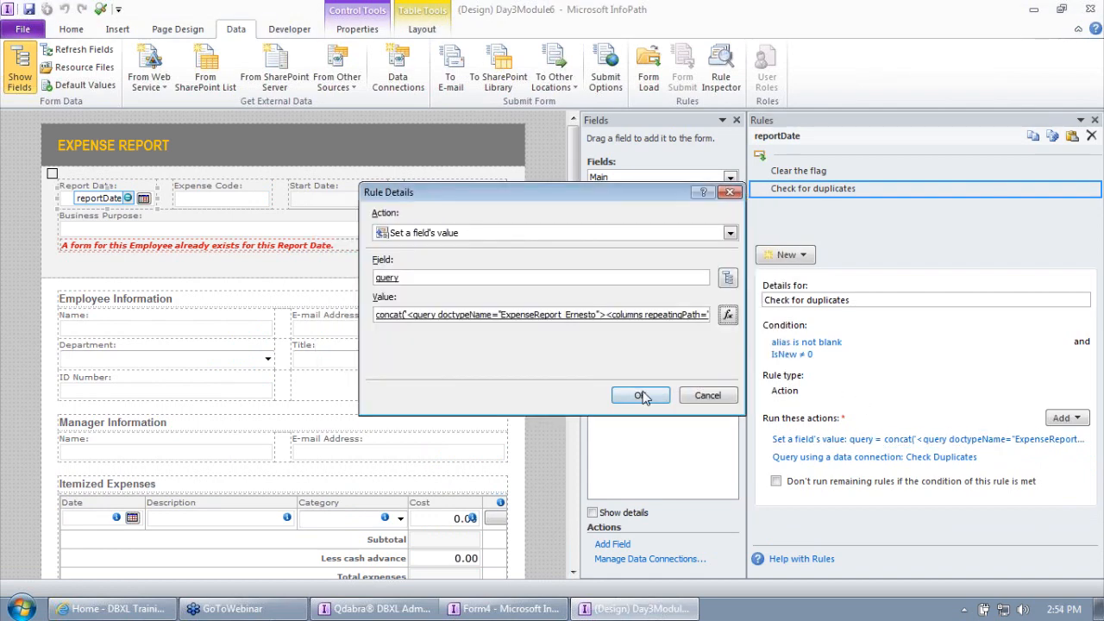
pyautogui.click(643, 399)
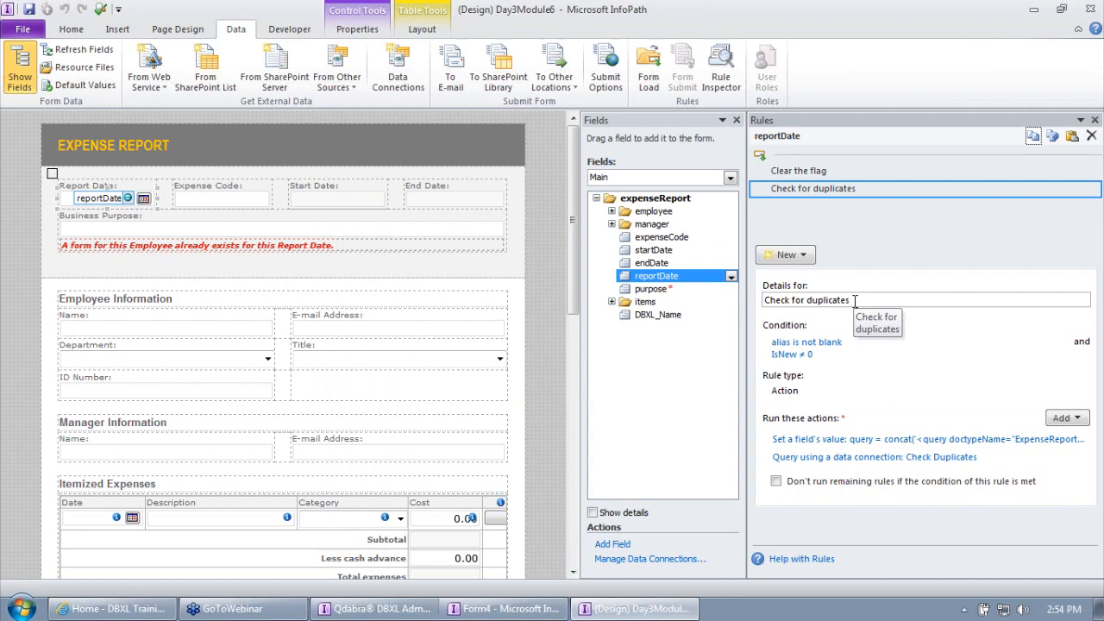
# Step: Delete both conditions, alias is not blank and IsNew not equal to 0, from the reportDate field's Check for duplicates rule
pyautogui.click(812, 343)
pyautogui.click(771, 293)
pyautogui.click(772, 294)
pyautogui.click(693, 339)
# Step: Copy the Set flags rule from the Form Load rules and paste it into the reportDate field's rules
pyautogui.moveTo(818, 195)
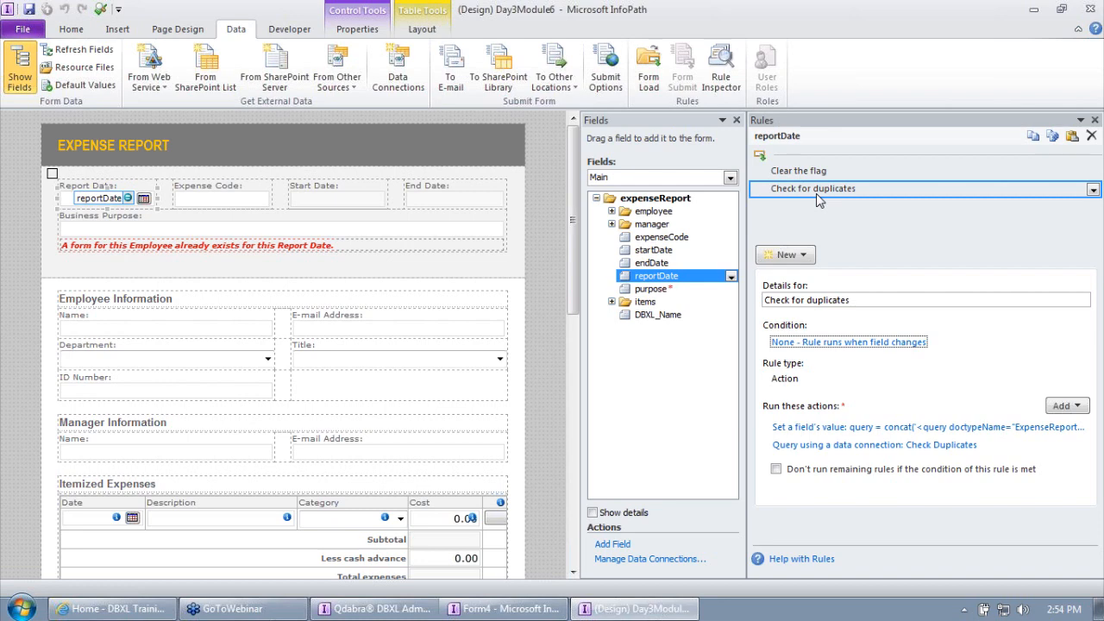
pyautogui.click(649, 76)
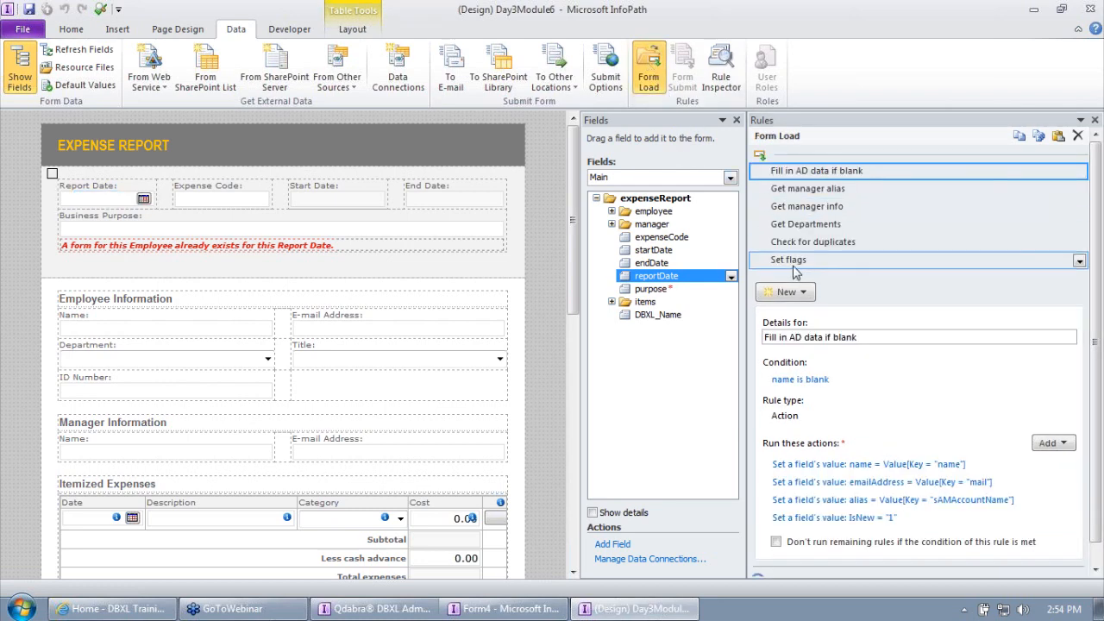
pyautogui.click(1079, 260)
pyautogui.click(998, 284)
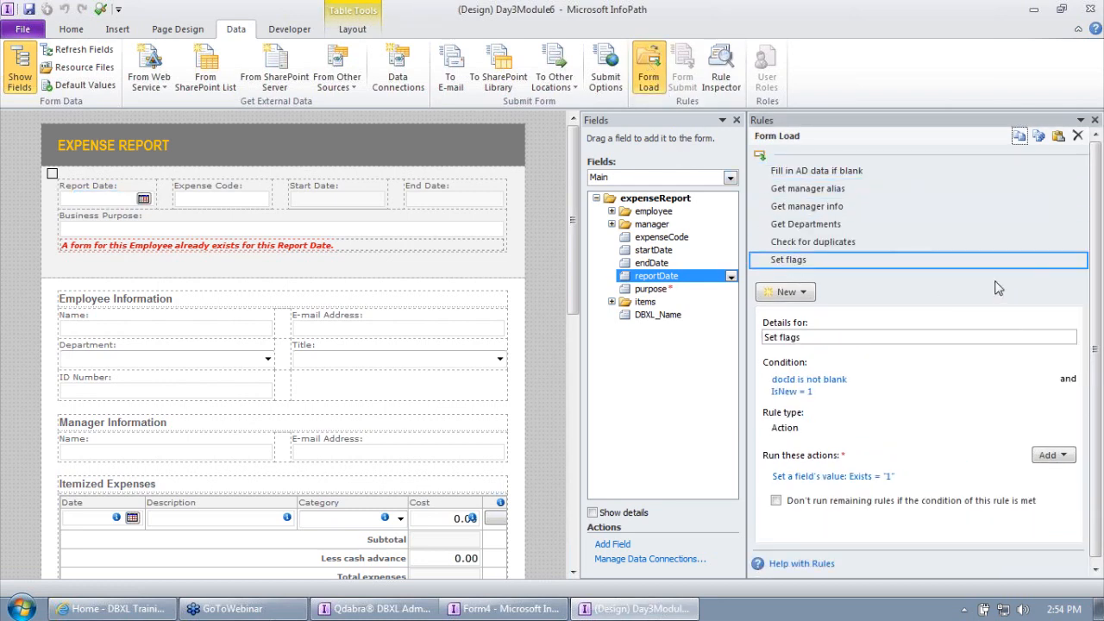
pyautogui.click(140, 190)
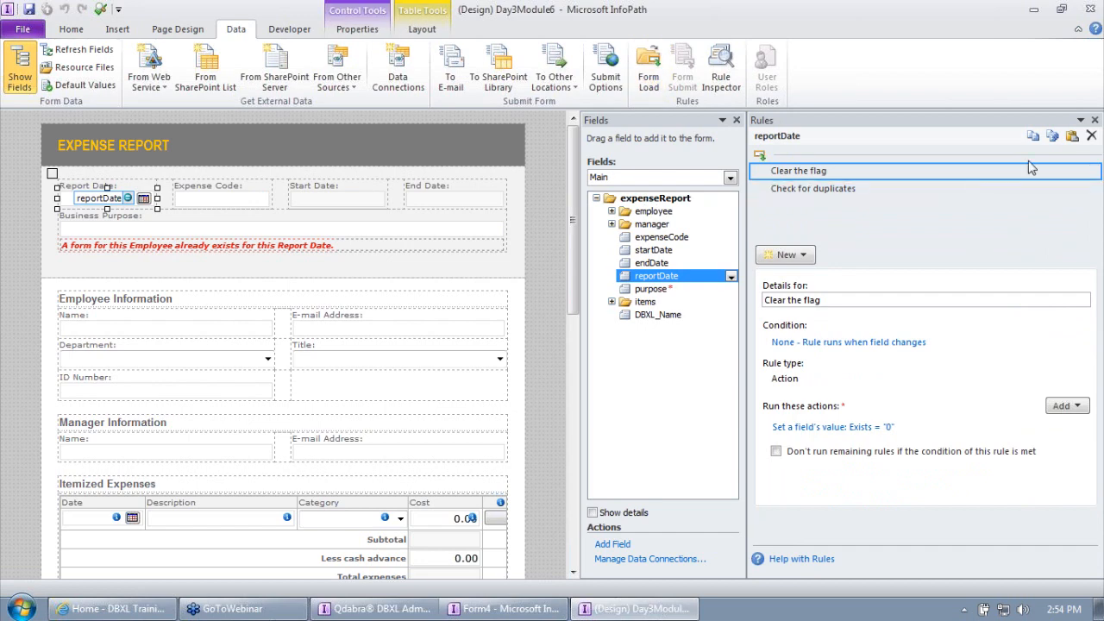
pyautogui.click(1073, 136)
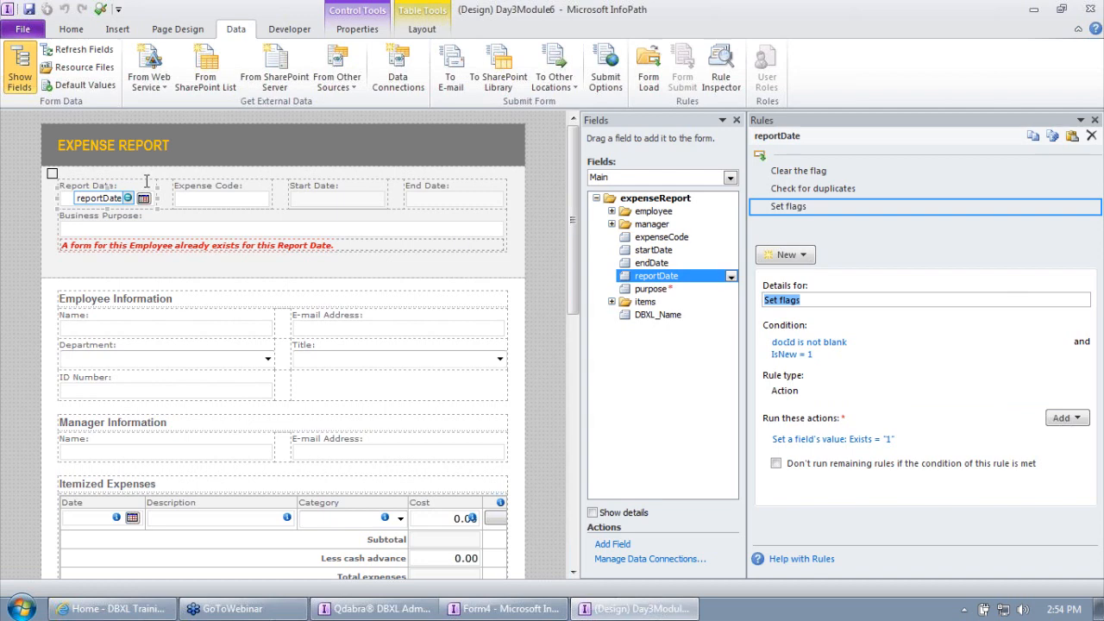
# Step: Preview the form, allow it to connect to its data sources, and check the duplicate warning and the Submit button area
pyautogui.click(101, 9)
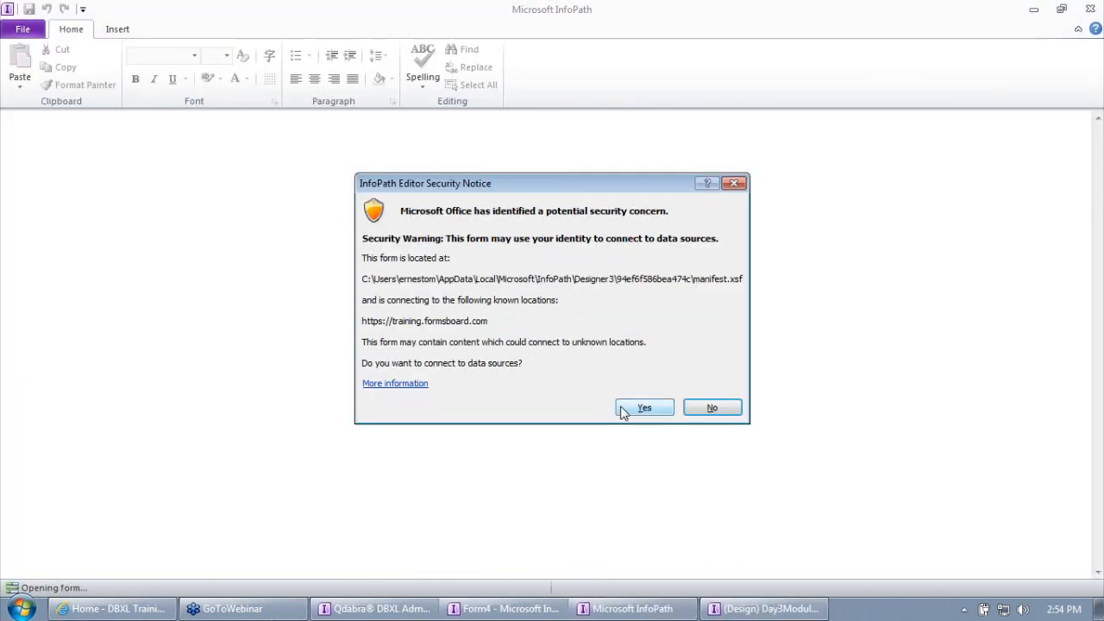
pyautogui.click(638, 410)
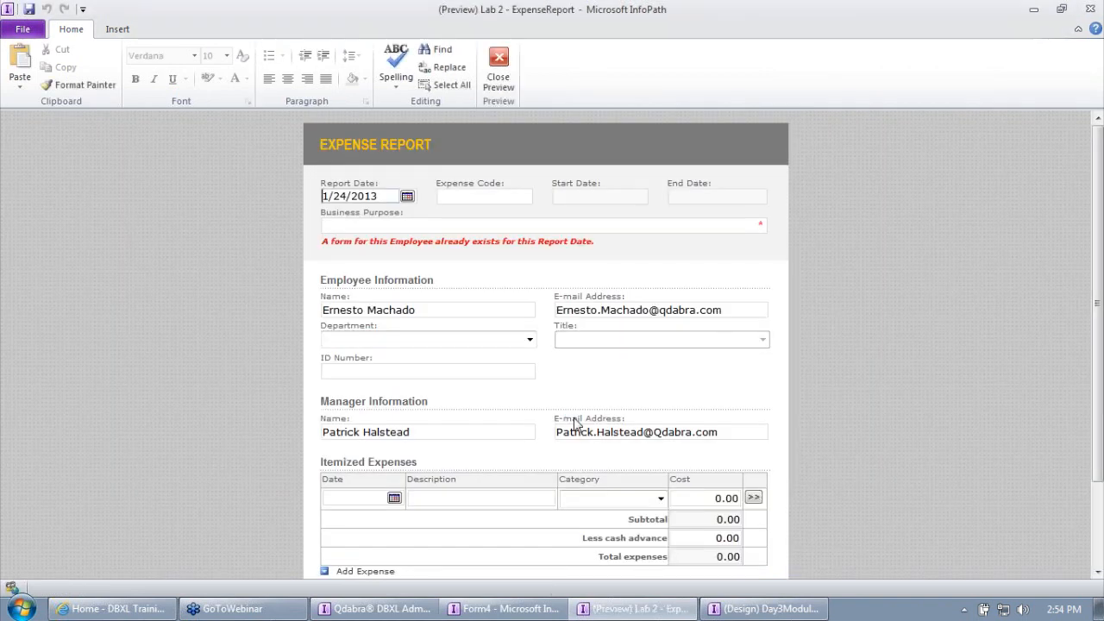
pyautogui.scroll(-3, 508, 302)
pyautogui.scroll(3, 500, 311)
# Step: Set the preview's report date to 1/25/2013 and check the duplicate warning, Submit button, employee name and date
pyautogui.click(407, 196)
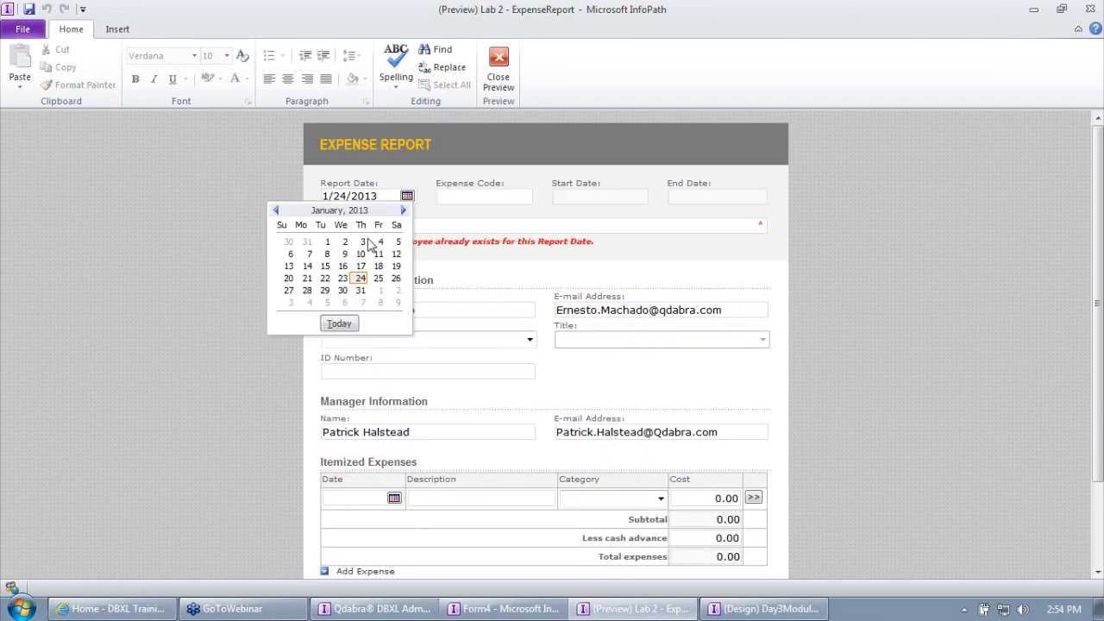
pyautogui.click(378, 278)
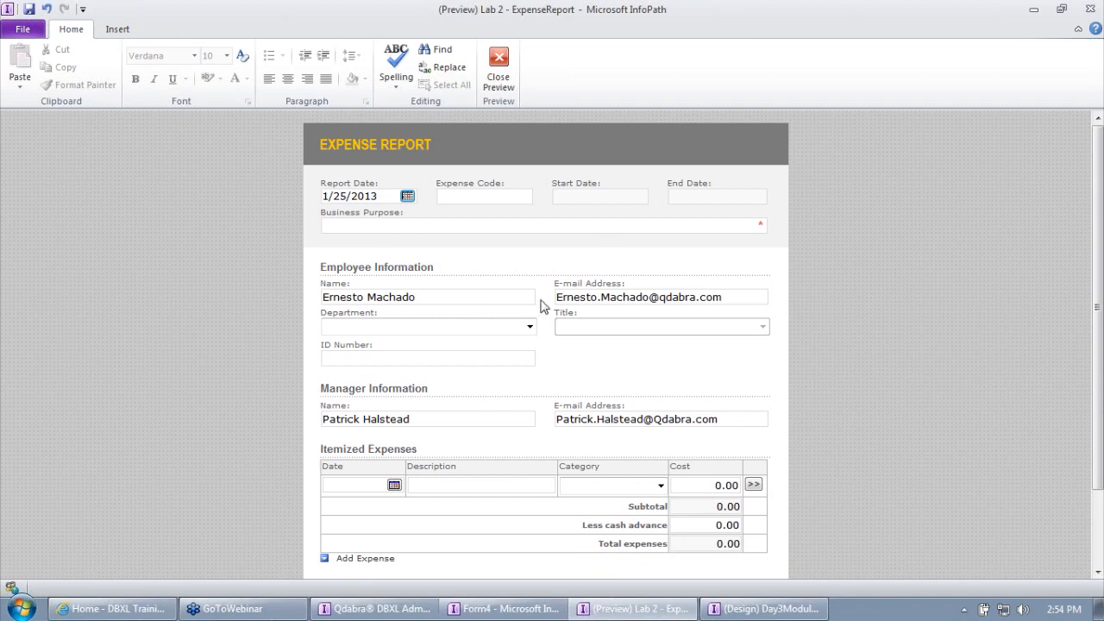
pyautogui.scroll(-3, 627, 251)
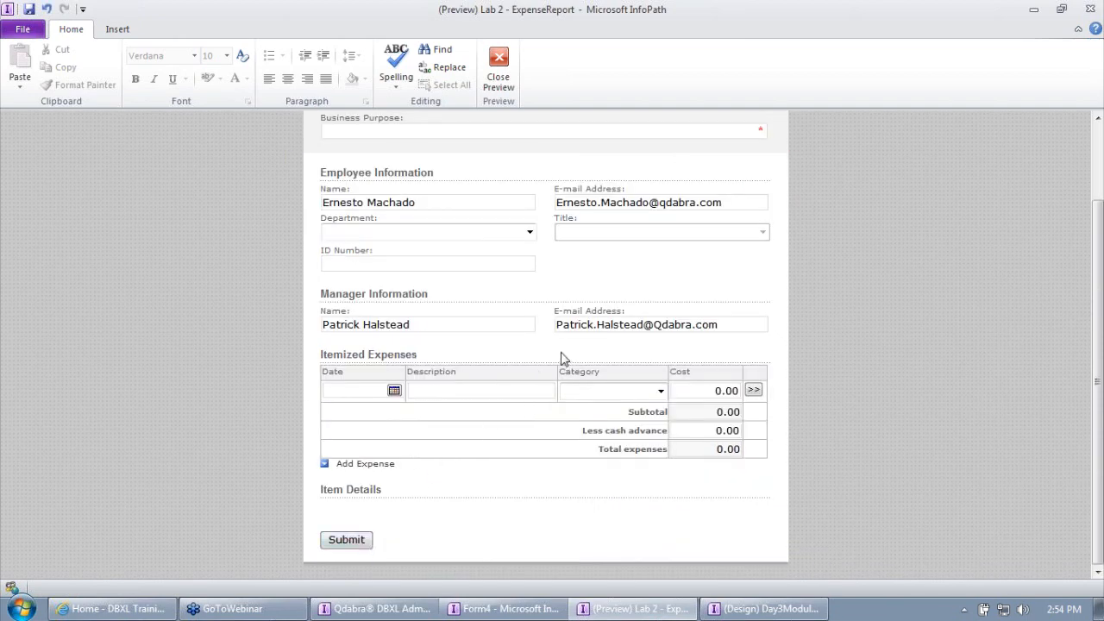
pyautogui.scroll(3, 565, 353)
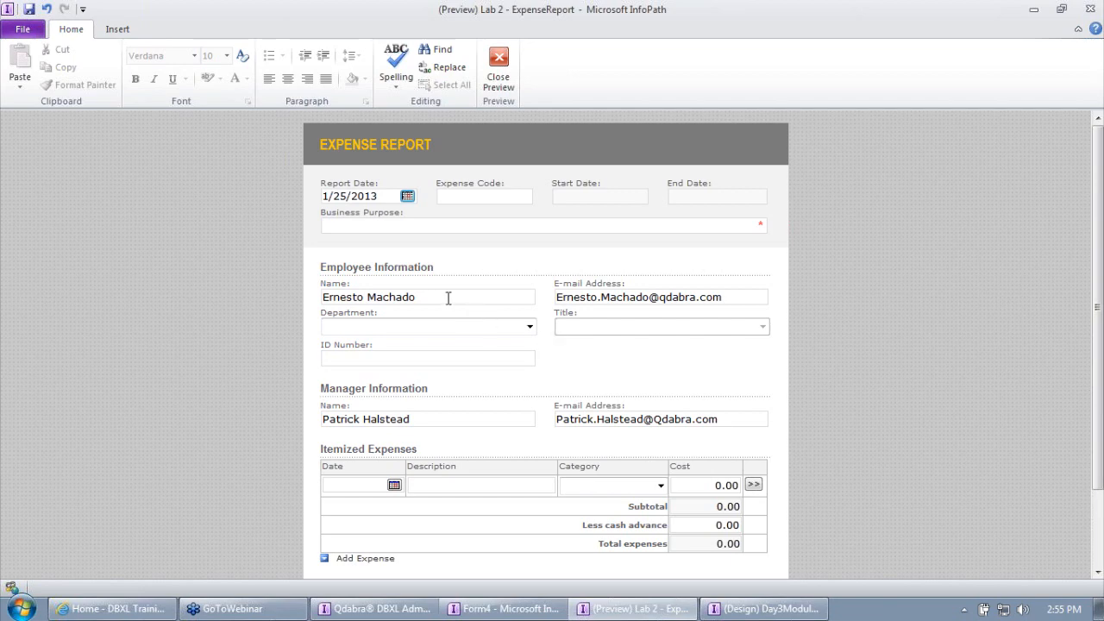
pyautogui.moveTo(446, 297); pyautogui.dragTo(335, 321)
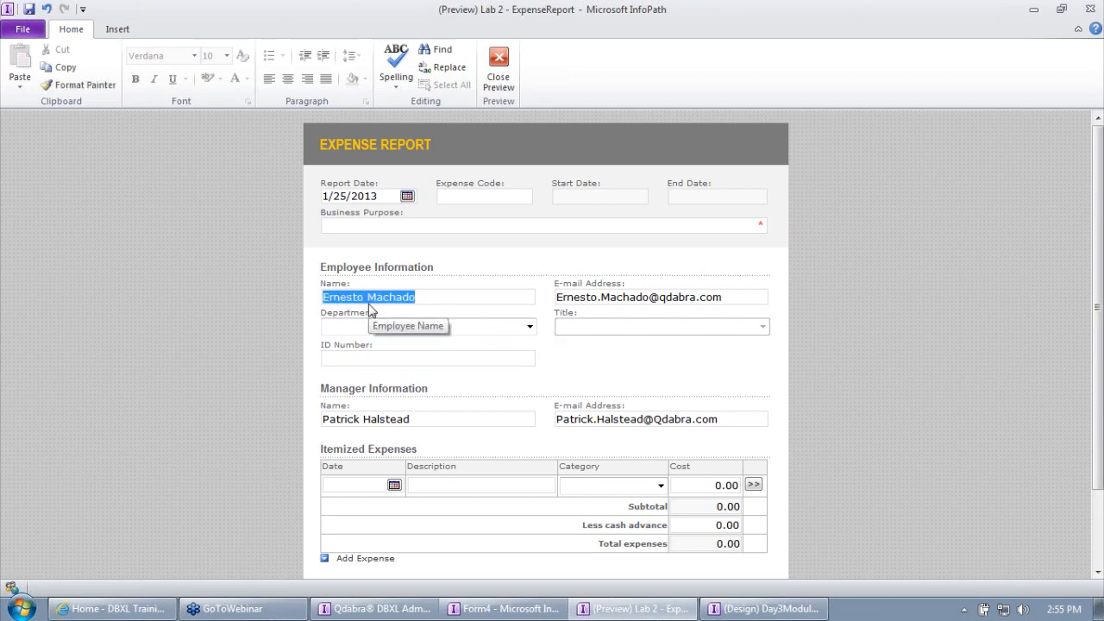
pyautogui.moveTo(380, 197); pyautogui.dragTo(326, 209)
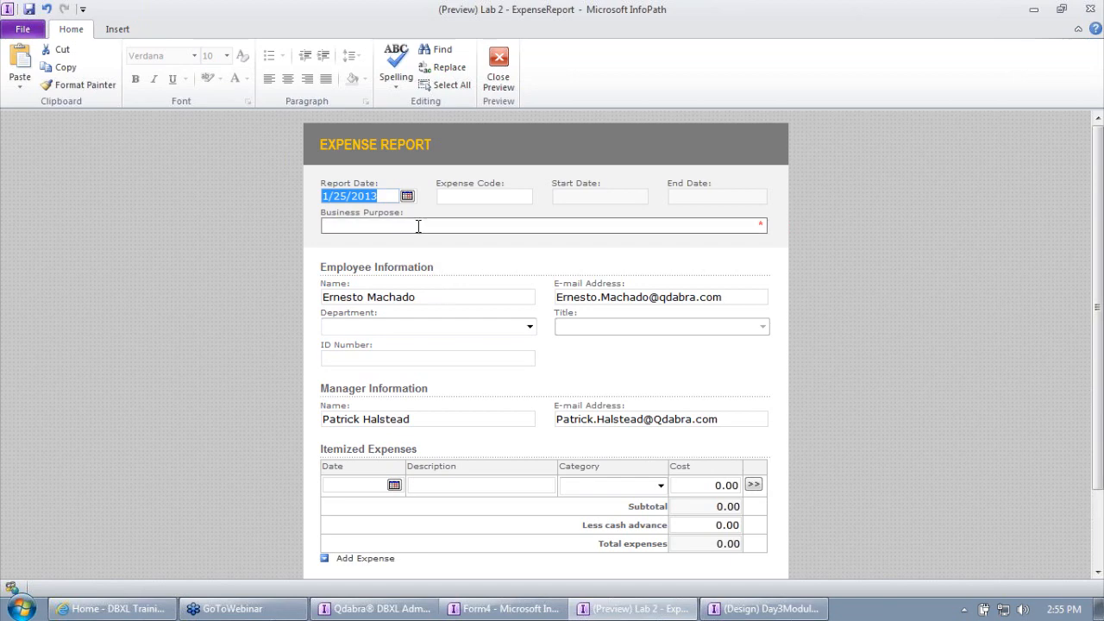
# Step: Set the preview's report date back to 1/24/2013 and check the duplicate warning, the Submit button area and the employee name
pyautogui.click(408, 196)
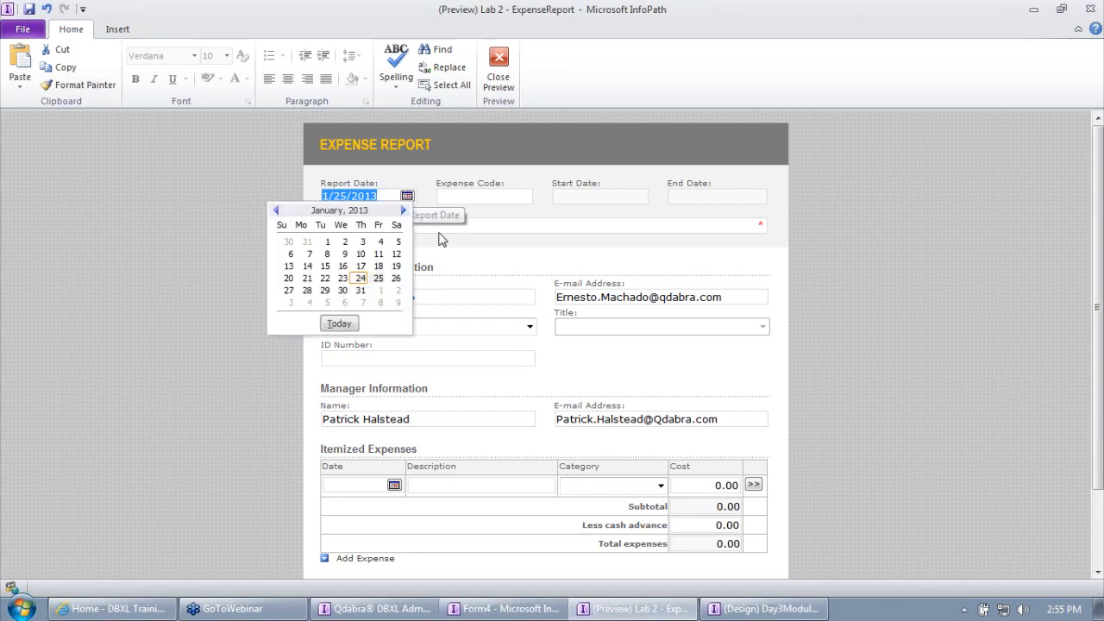
pyautogui.click(361, 278)
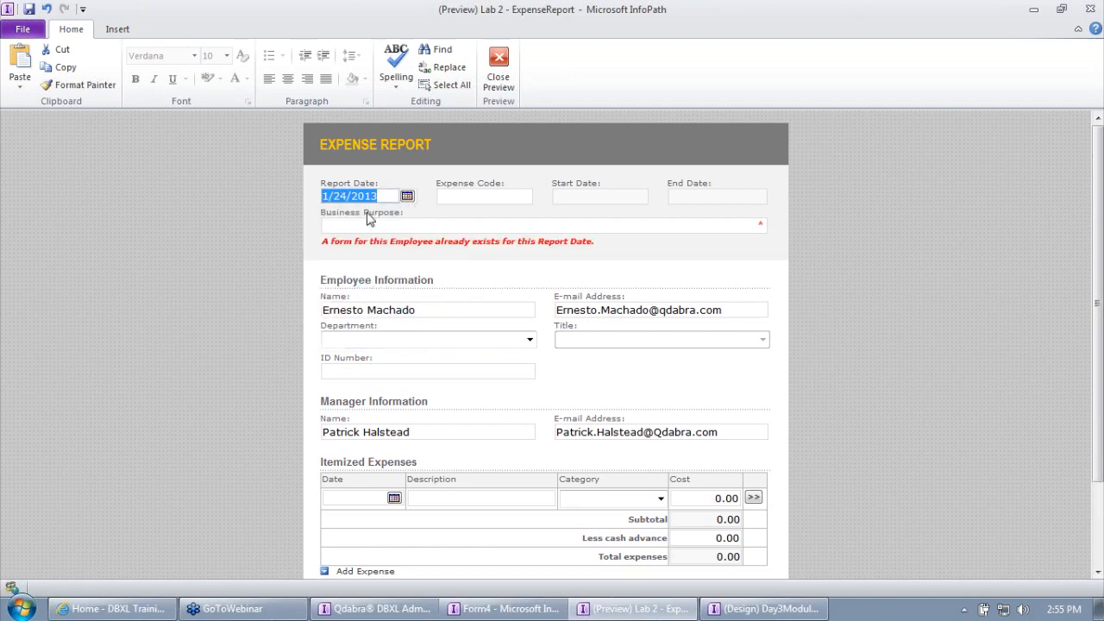
pyautogui.click(338, 245)
pyautogui.scroll(-2, 419, 389)
pyautogui.scroll(2, 419, 389)
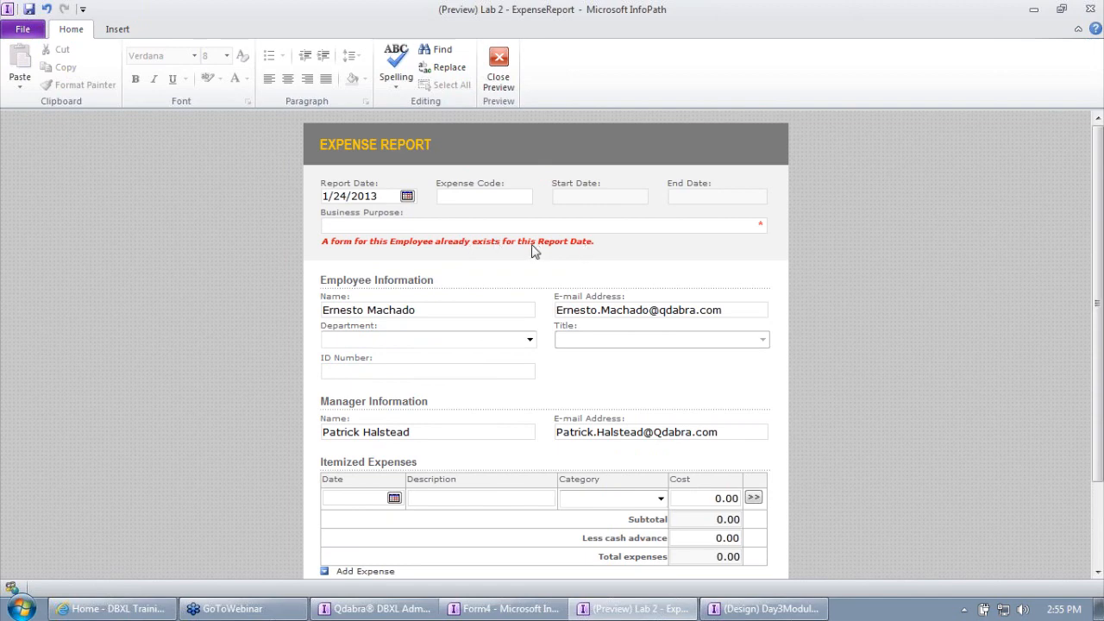
pyautogui.tripleClick(406, 309)
pyautogui.moveTo(380, 197); pyautogui.dragTo(288, 177)
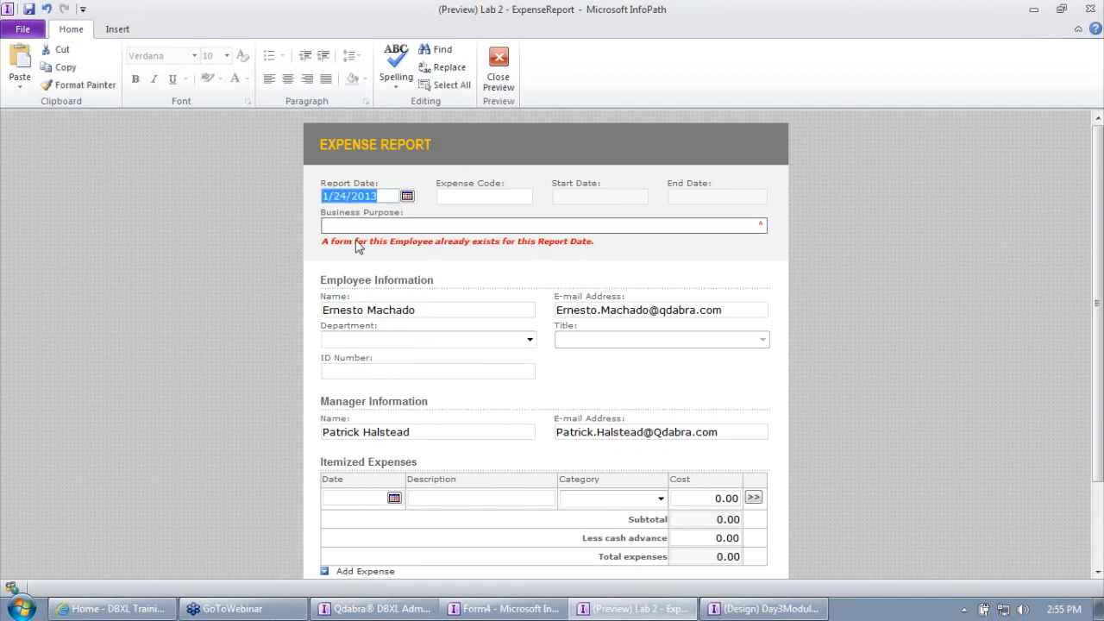
# Step: Set the preview's report date to 1/23/2013, check the duplicate warning and the Submit button, and close the preview
pyautogui.click(407, 196)
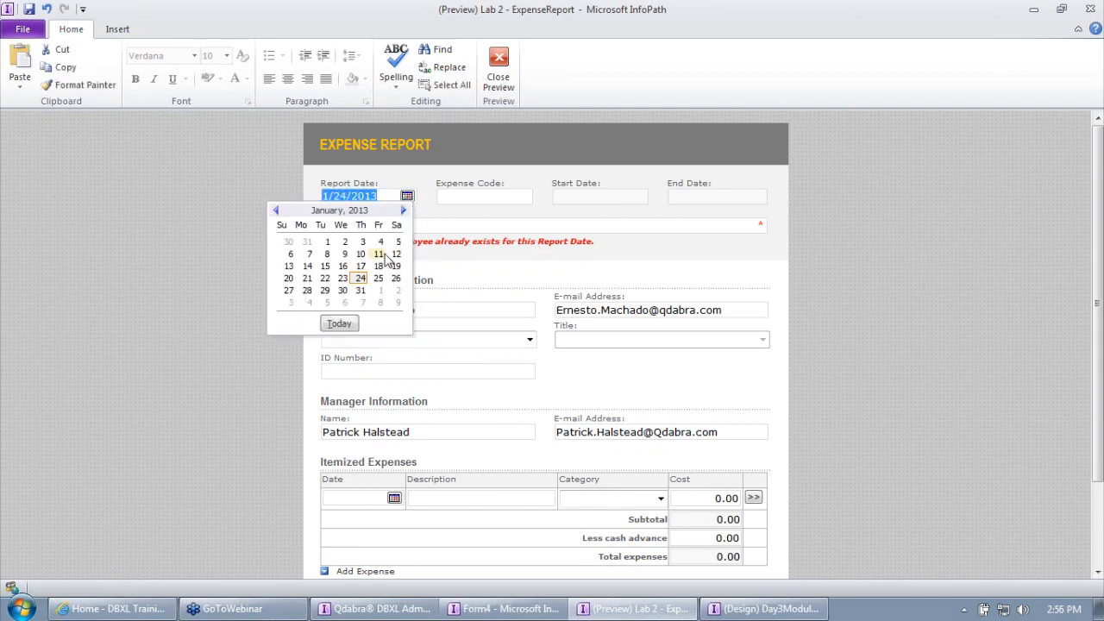
pyautogui.click(360, 281)
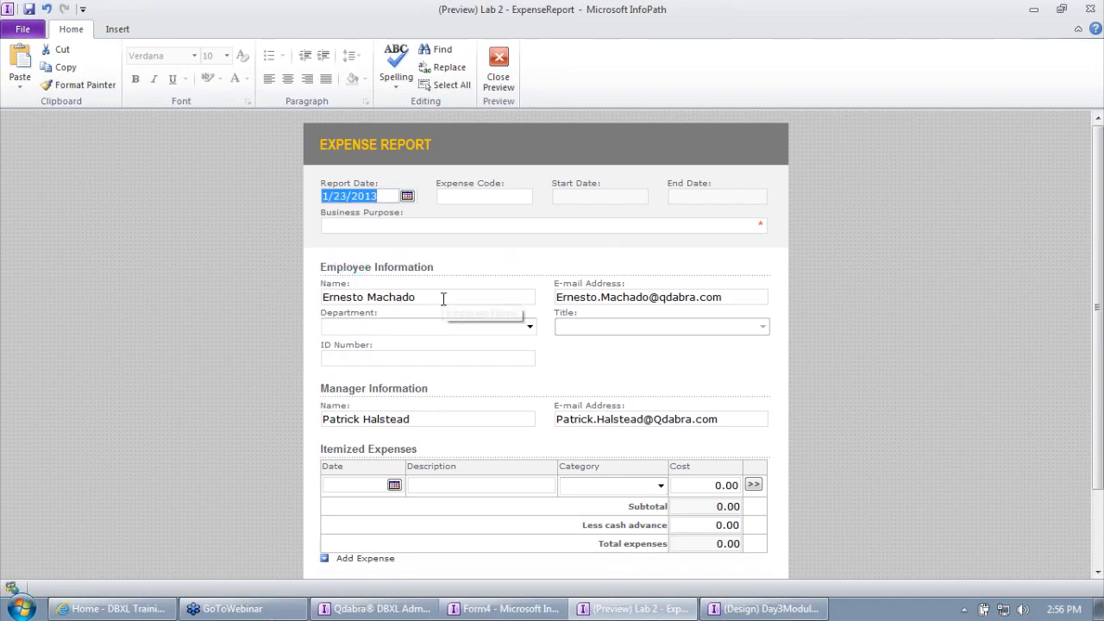
pyautogui.scroll(-2, 431, 302)
pyautogui.scroll(2, 432, 307)
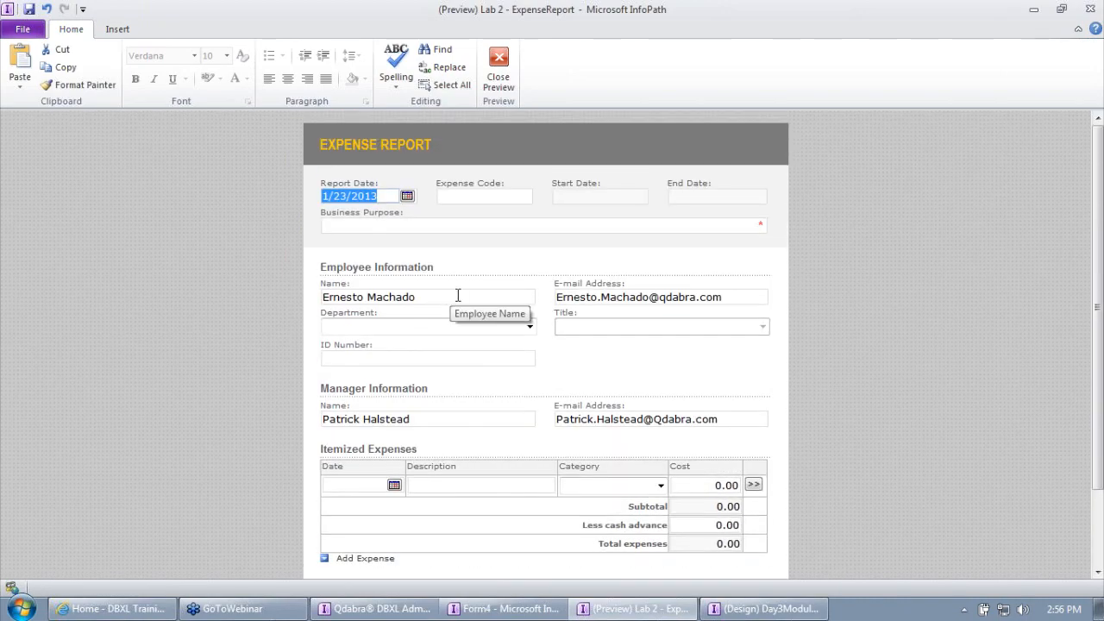
pyautogui.scroll(-2, 511, 298)
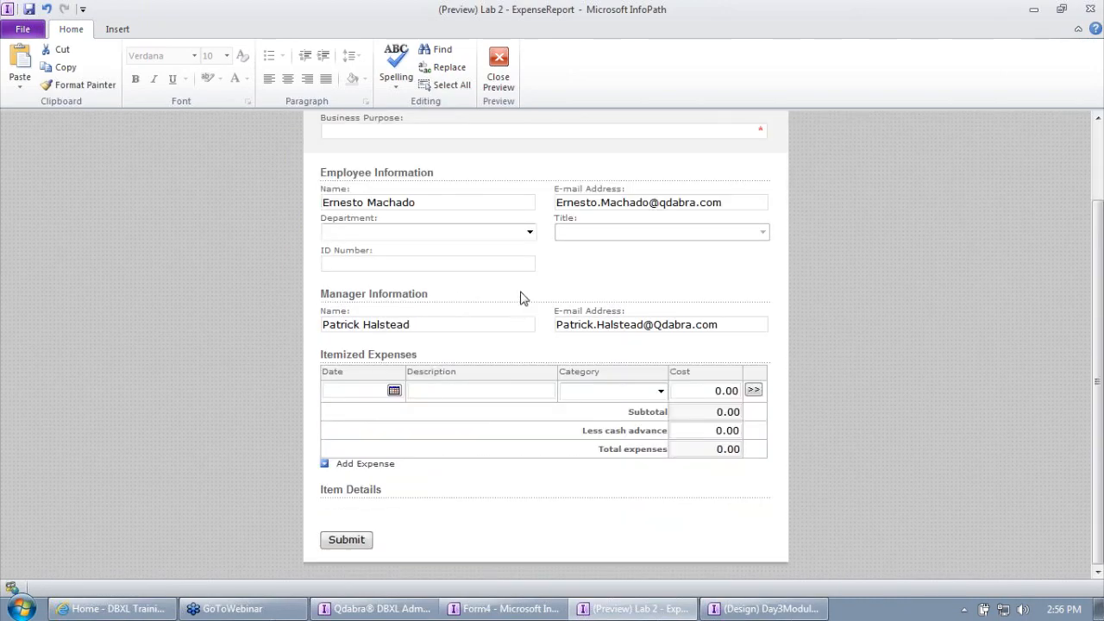
pyautogui.click(500, 76)
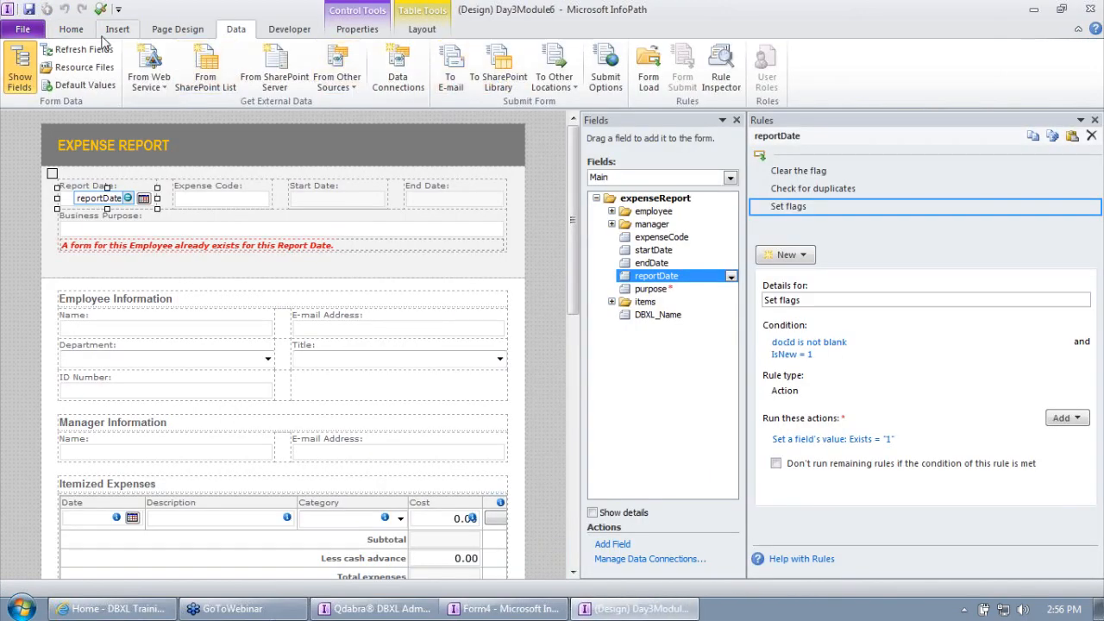